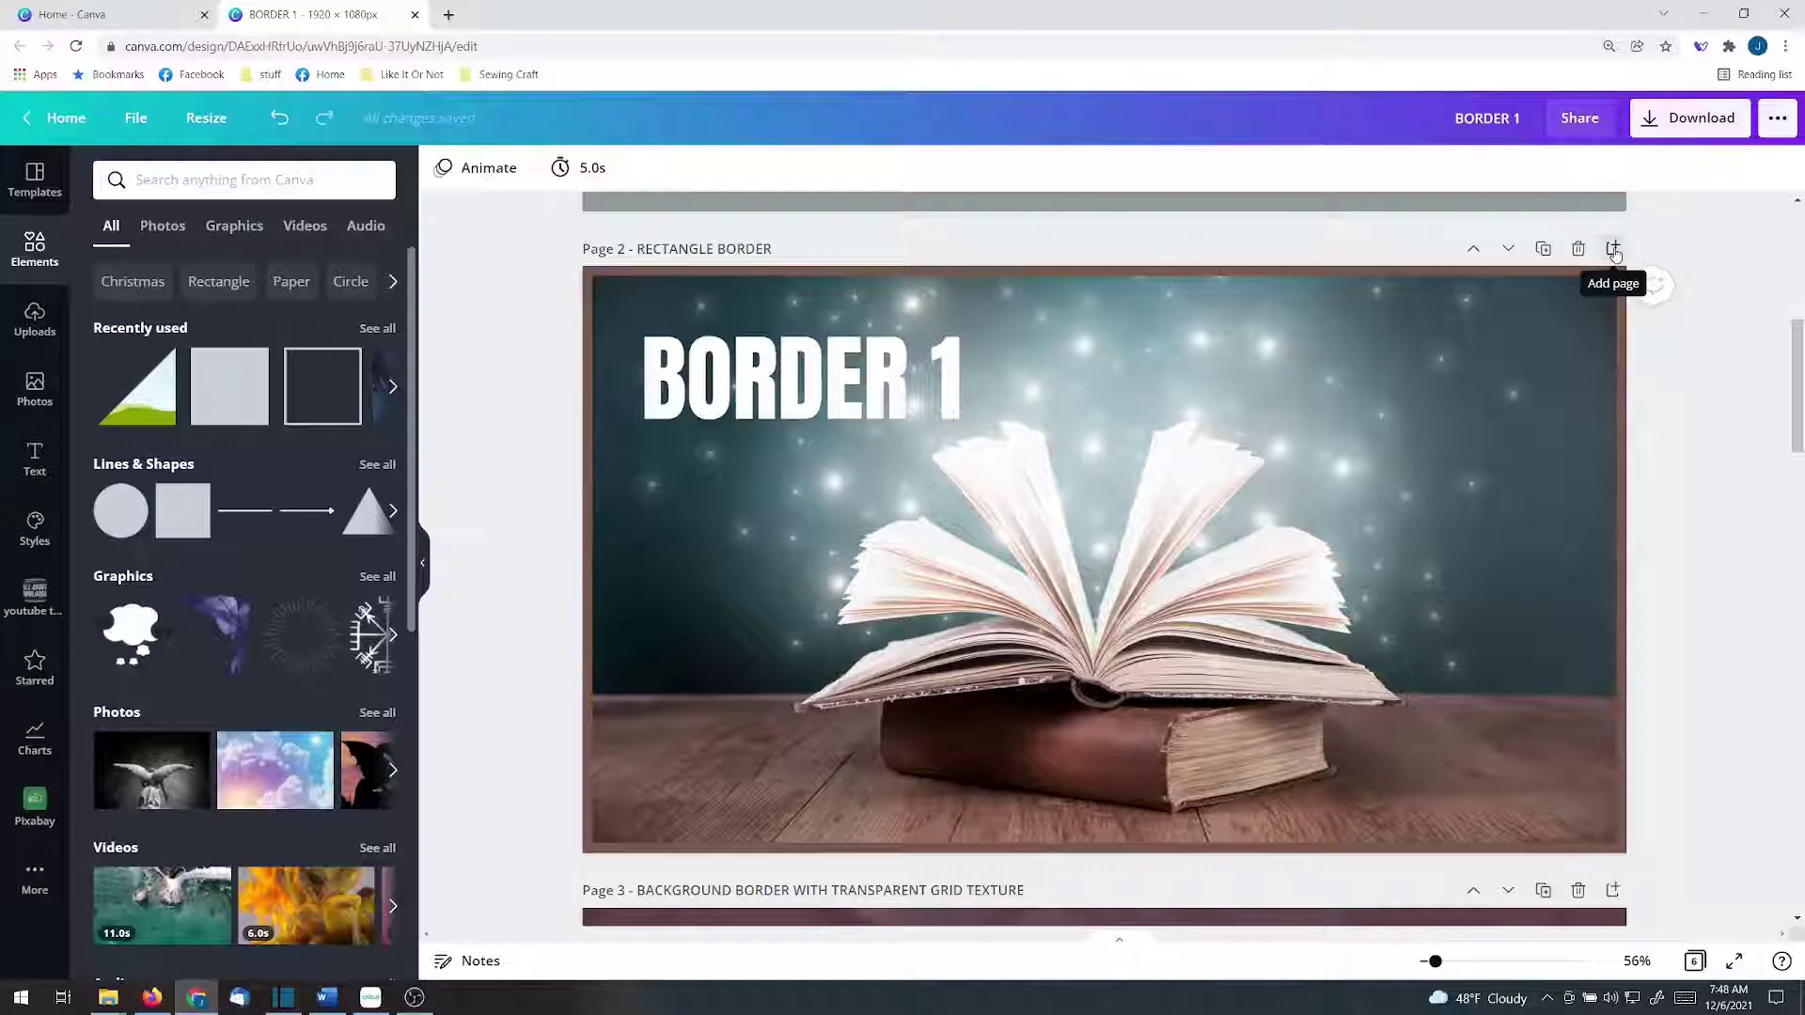
# Scroll down to the new blank page 3 below the Rectangle Border page.
pyautogui.scroll(-6, 1042, 469)
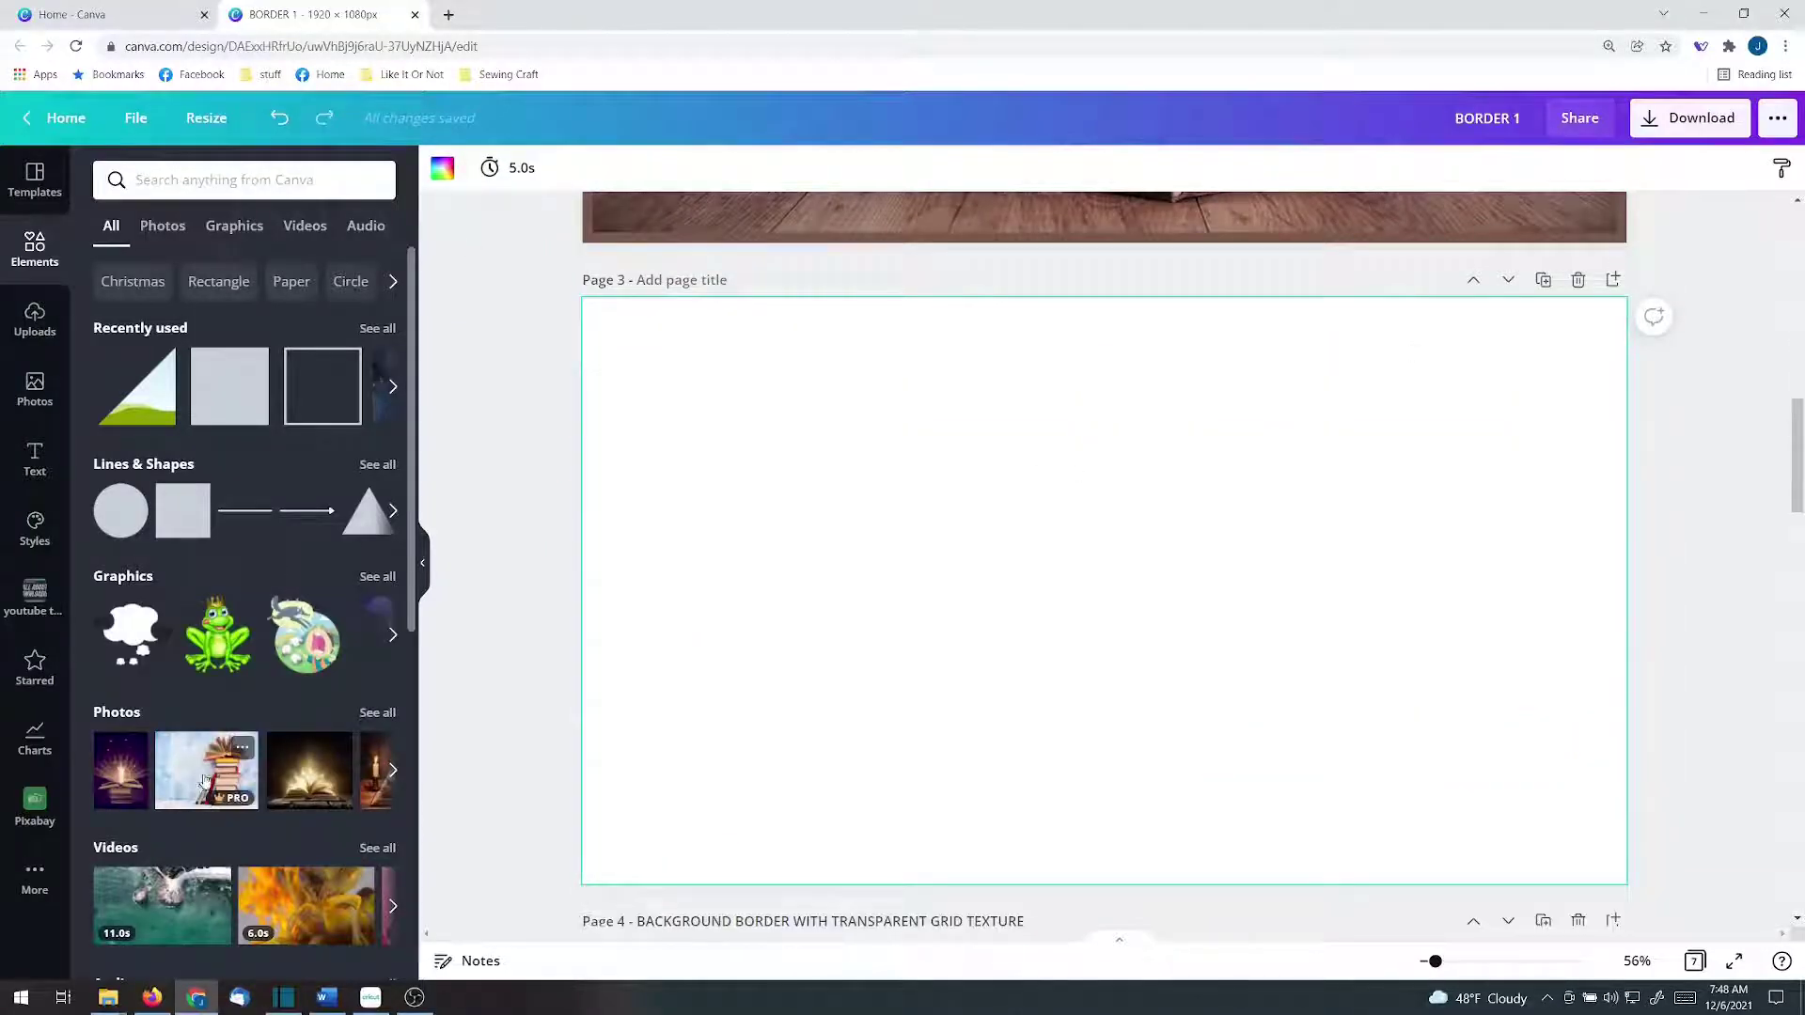
# Make the books photo page 3's background.
pyautogui.scroll(-1, 209, 752)
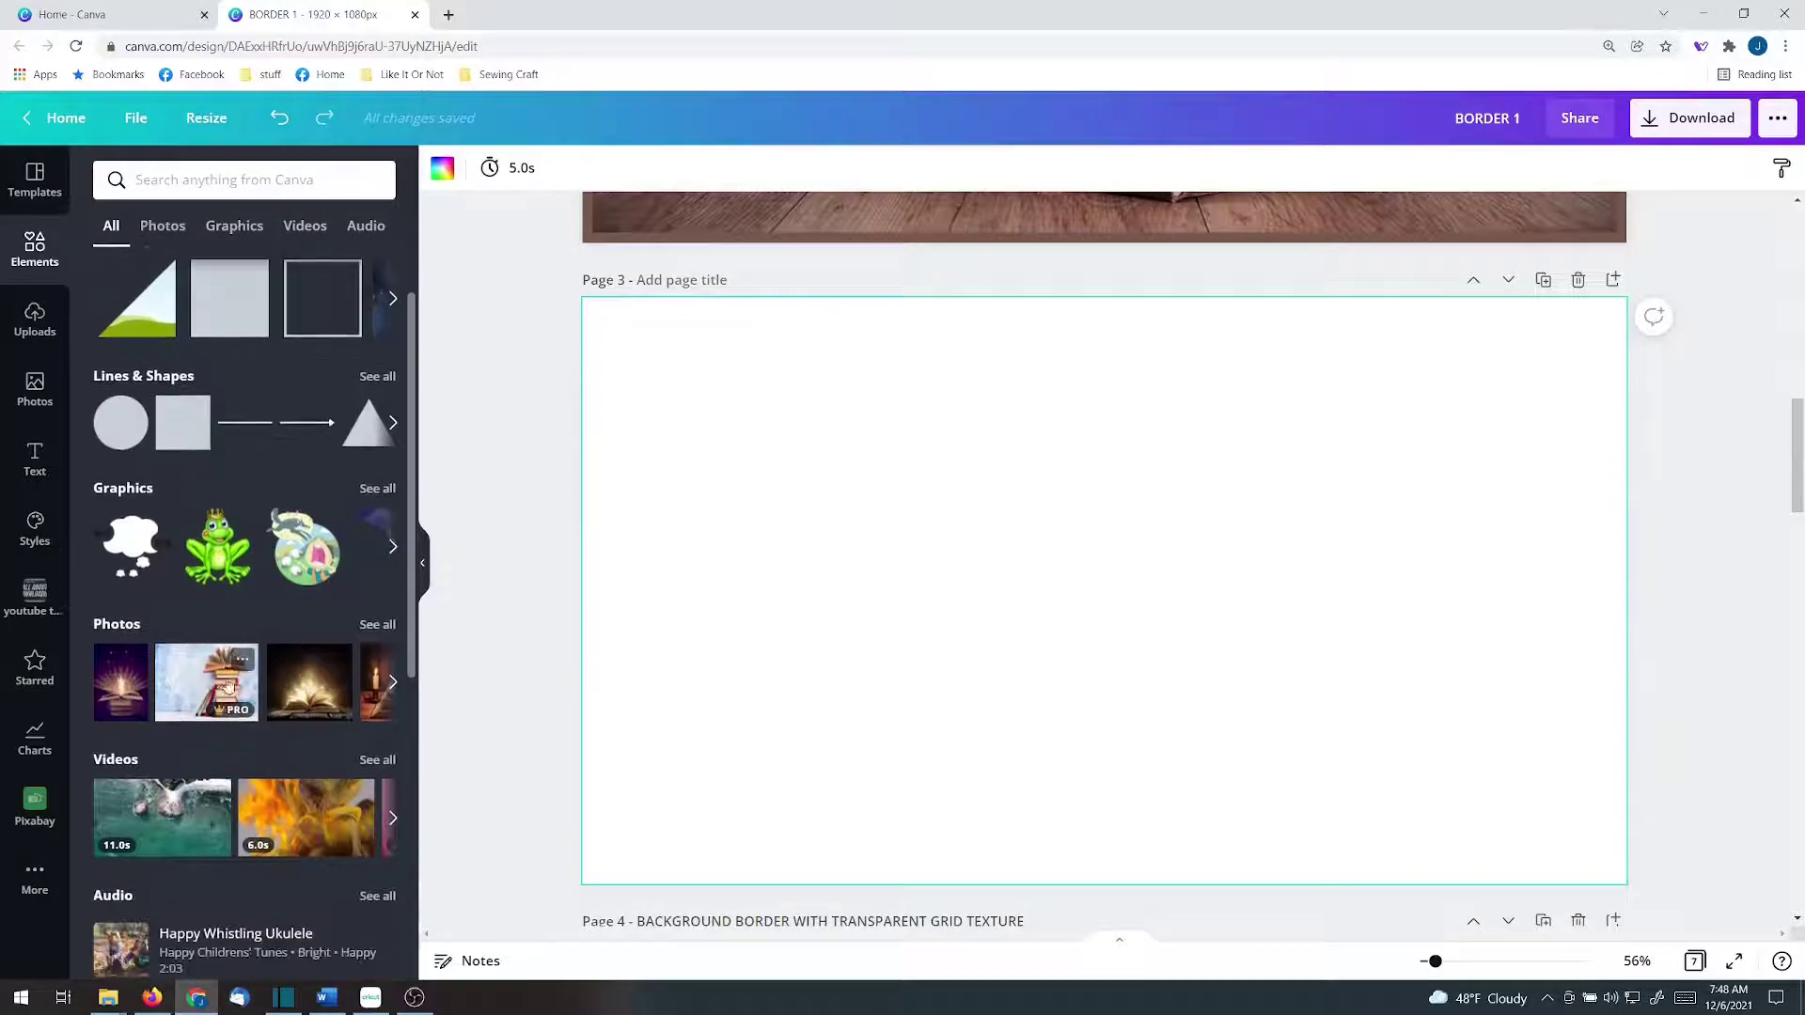
pyautogui.click(228, 685)
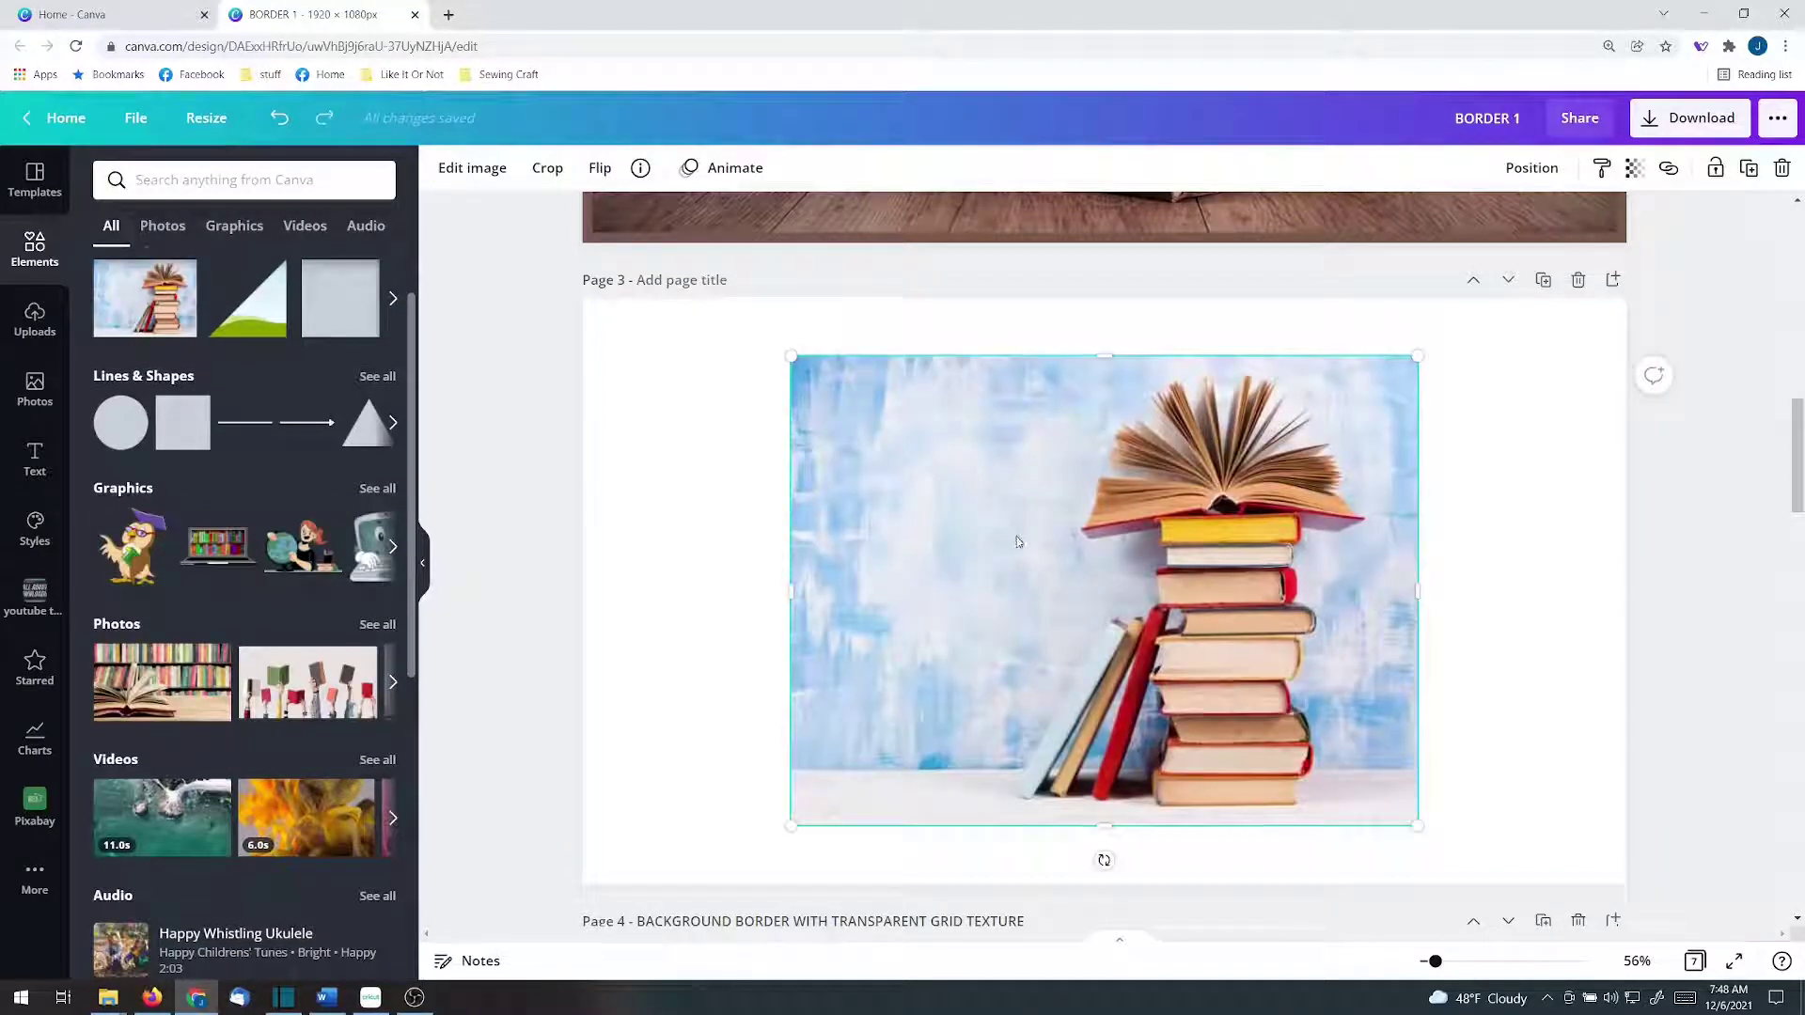
pyautogui.rightClick(1015, 540)
pyautogui.click(1138, 893)
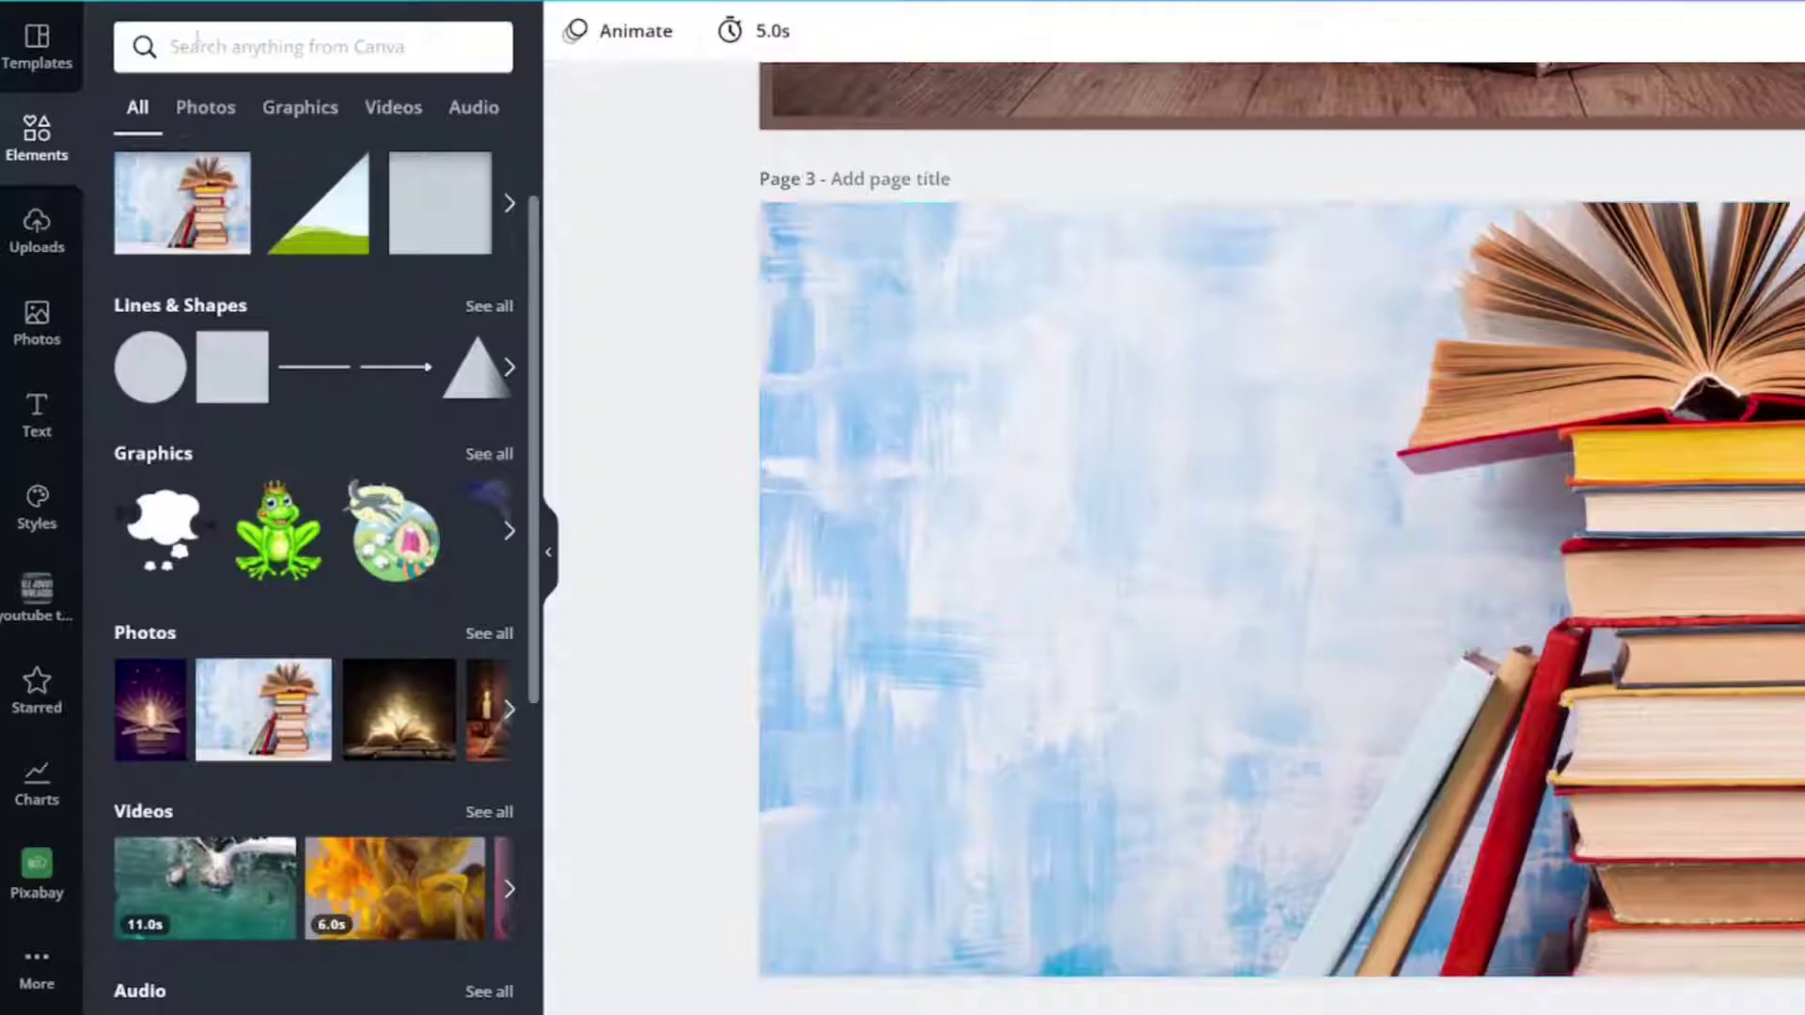
# Show all Lines & Shapes elements and find the Square Border.
pyautogui.click(210, 164)
pyautogui.press('Escape')
pyautogui.click(488, 306)
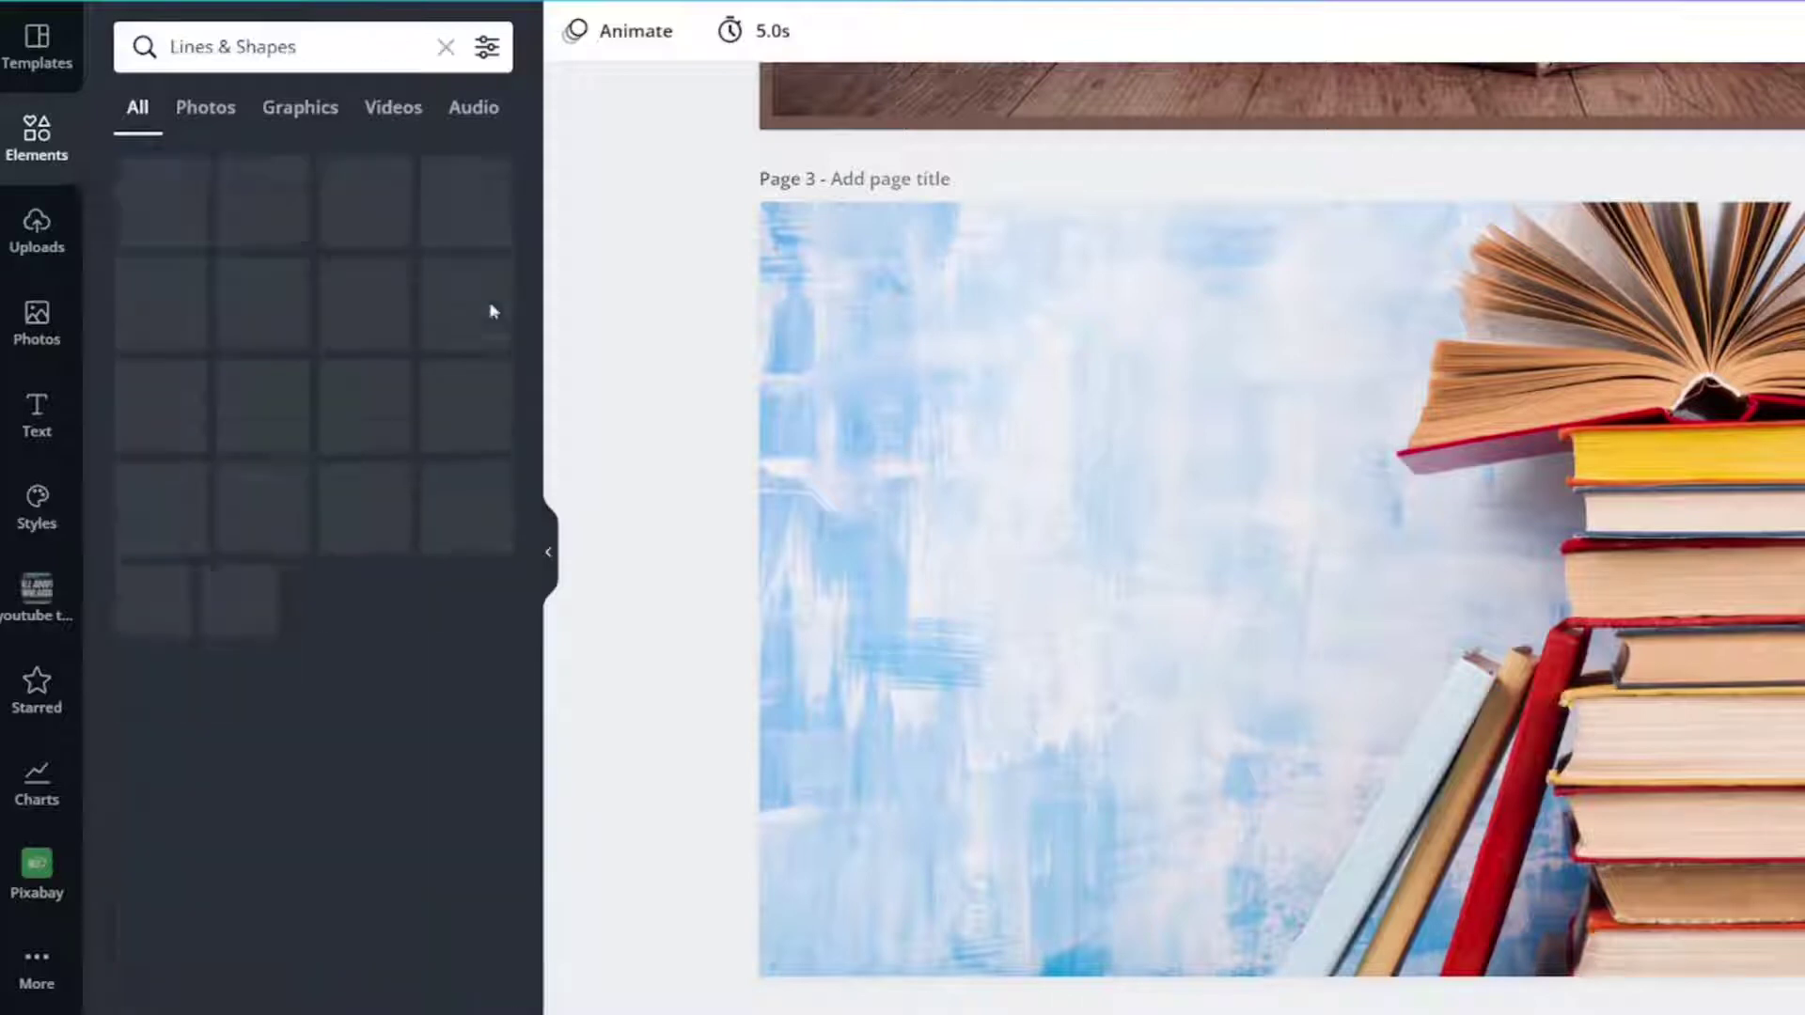
pyautogui.scroll(-3, 193, 260)
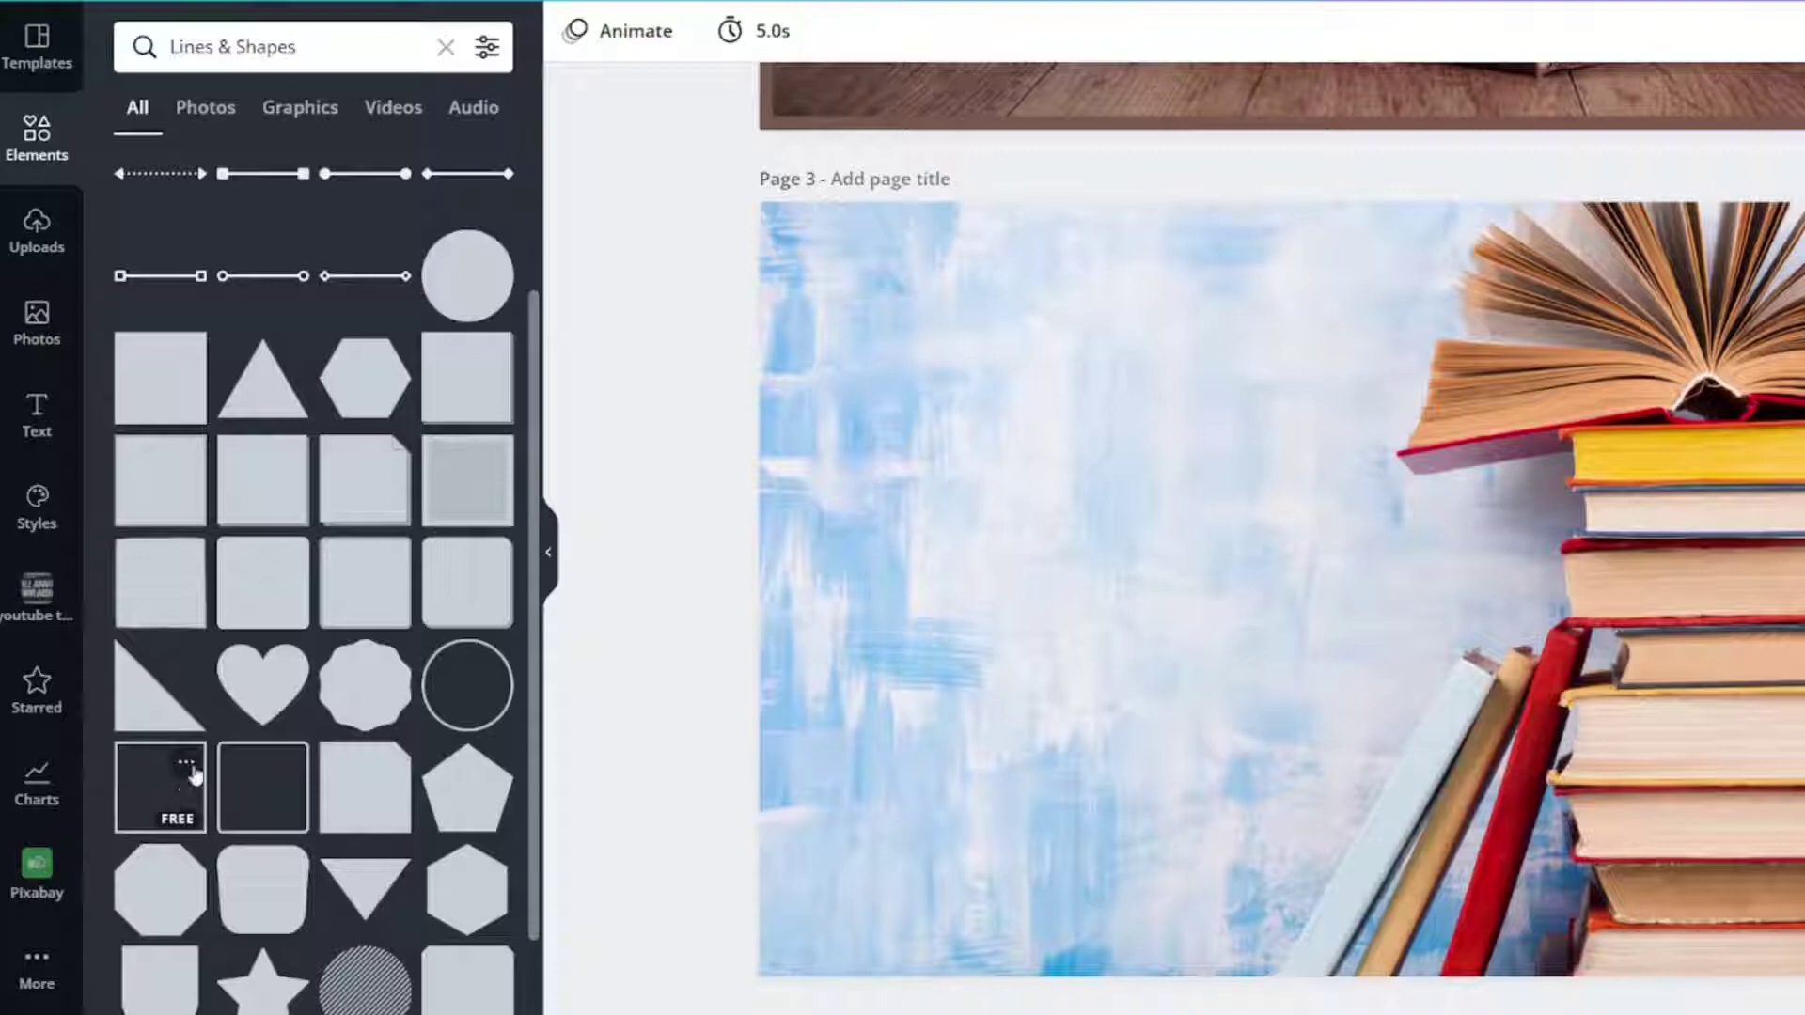
pyautogui.click(187, 763)
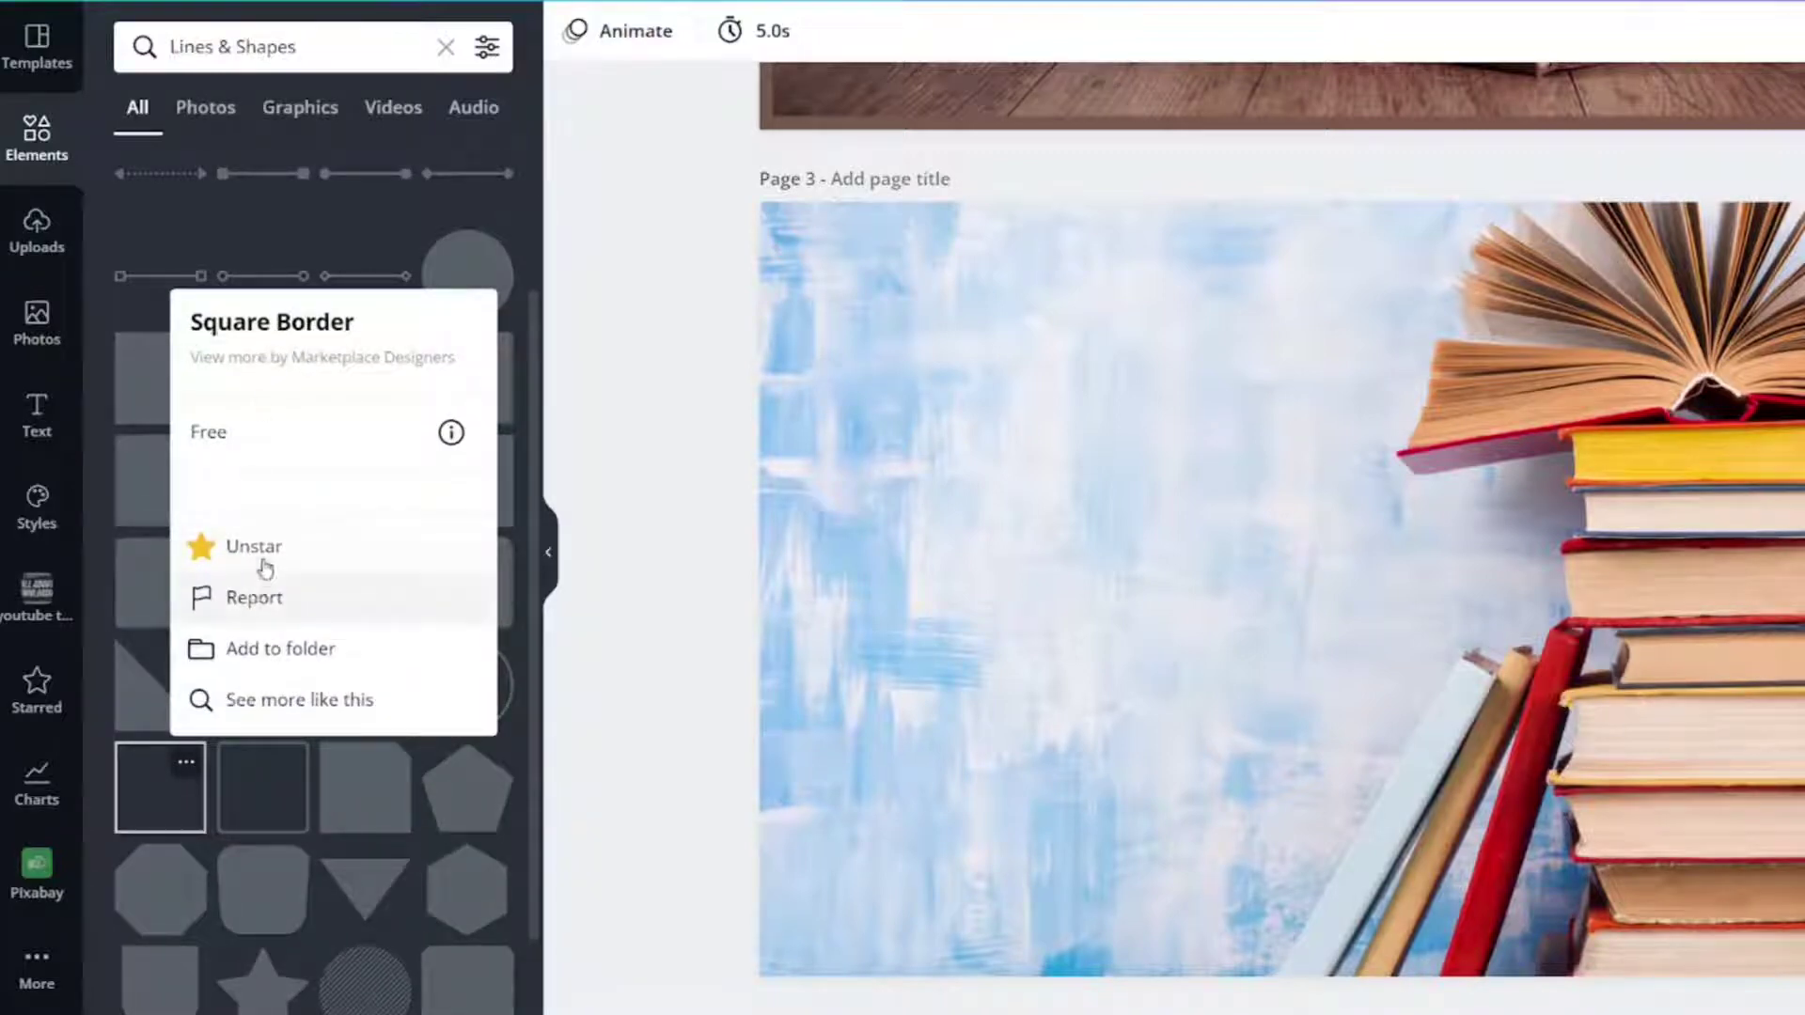
# Add the orange-red Square Border and stretch it across the full 1920 × 1080 page.
pyautogui.click(160, 788)
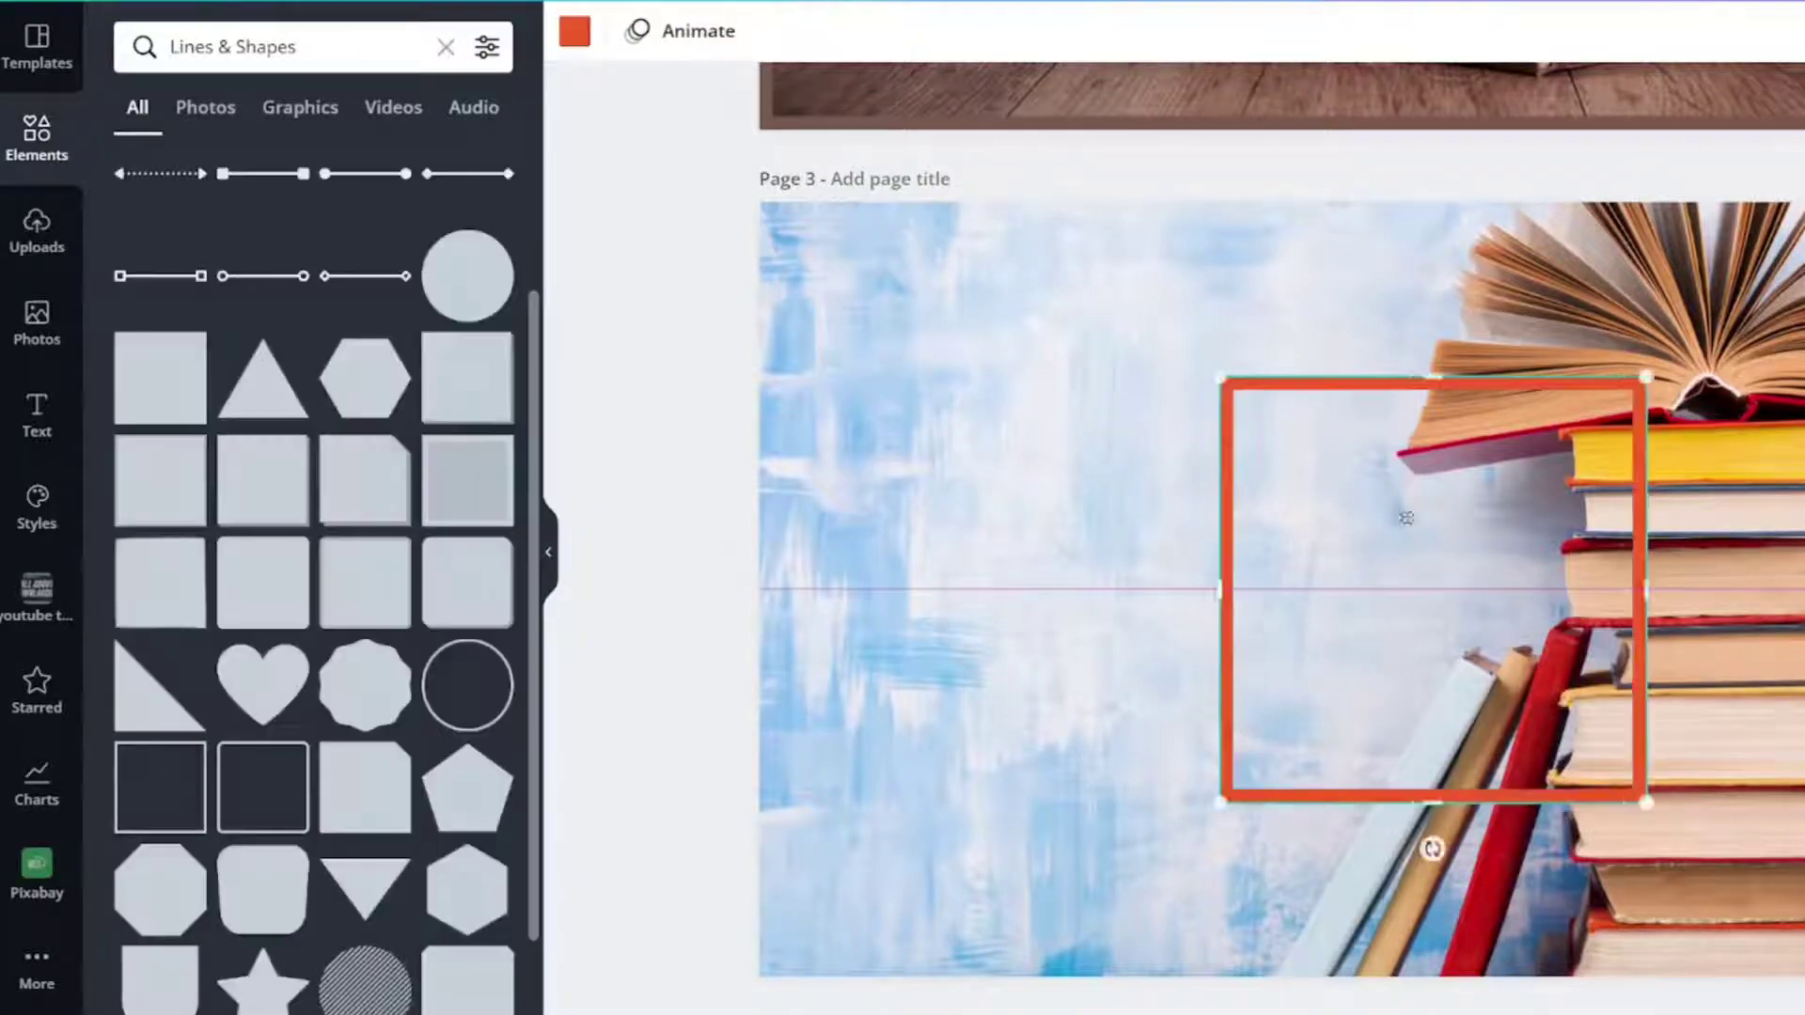
pyautogui.moveTo(1381, 526); pyautogui.dragTo(1093, 453)
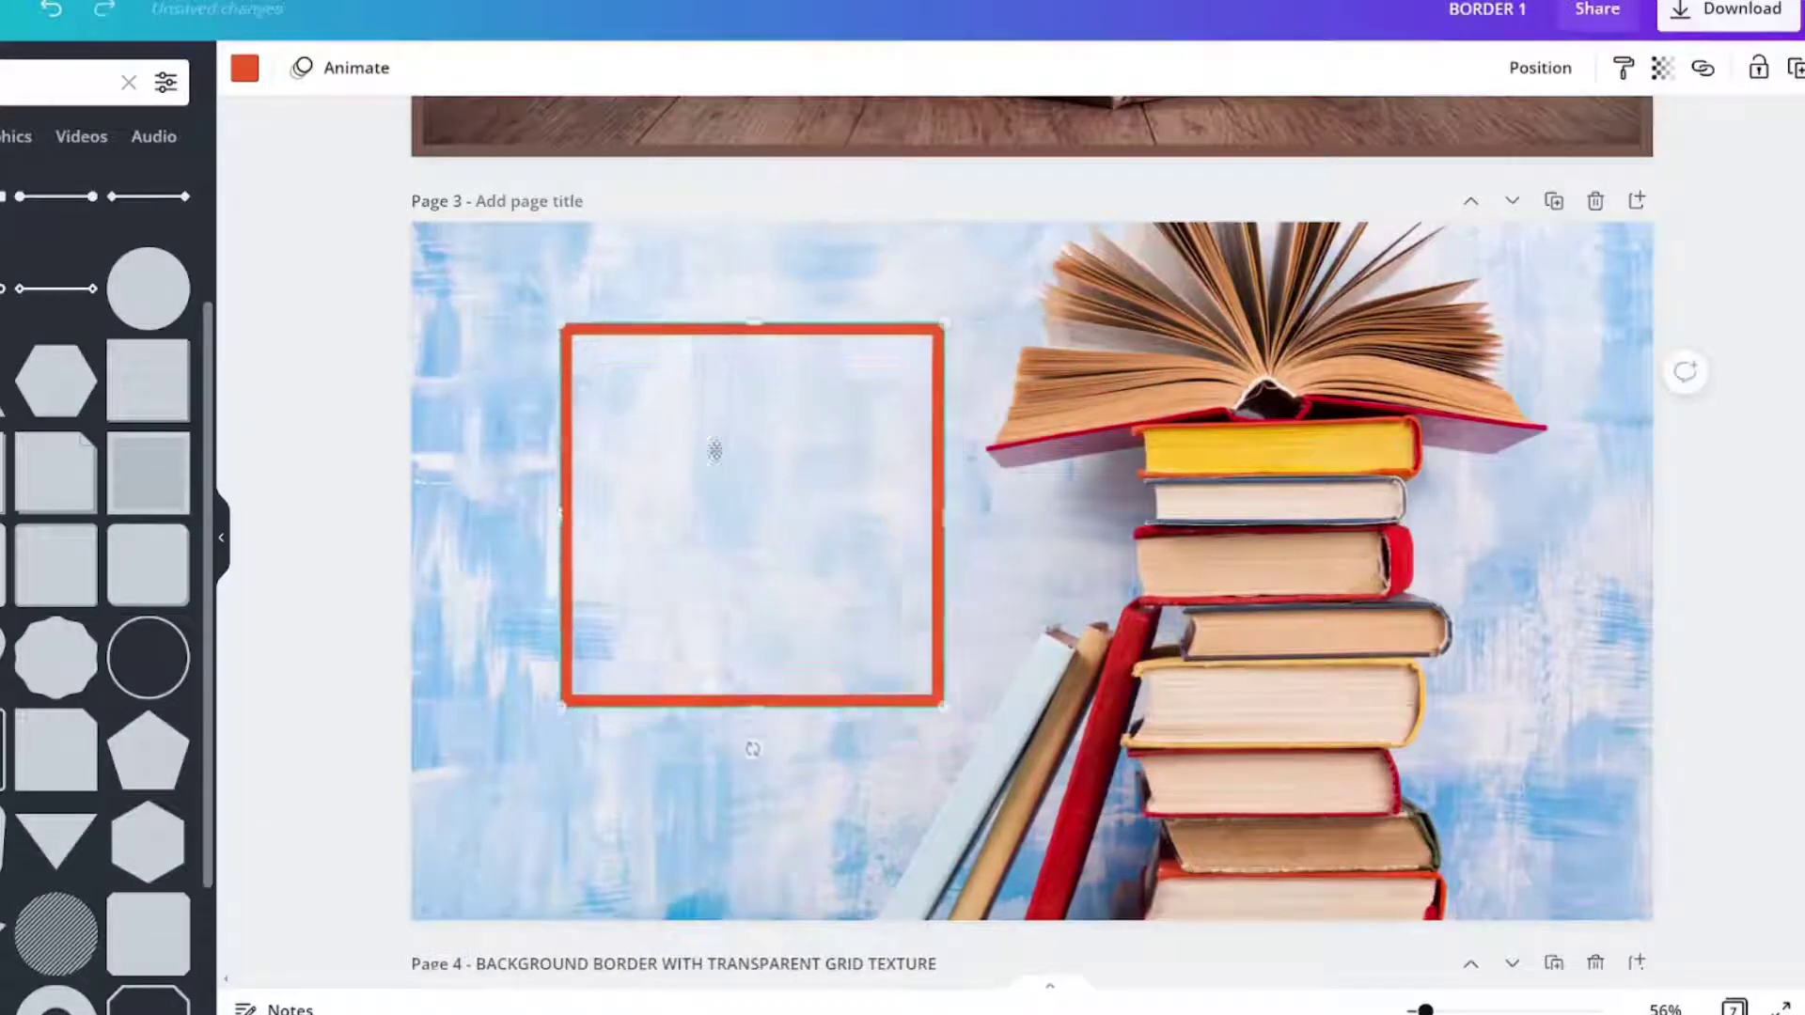
pyautogui.moveTo(714, 451); pyautogui.dragTo(595, 376)
pyautogui.moveTo(814, 413); pyautogui.dragTo(1656, 411)
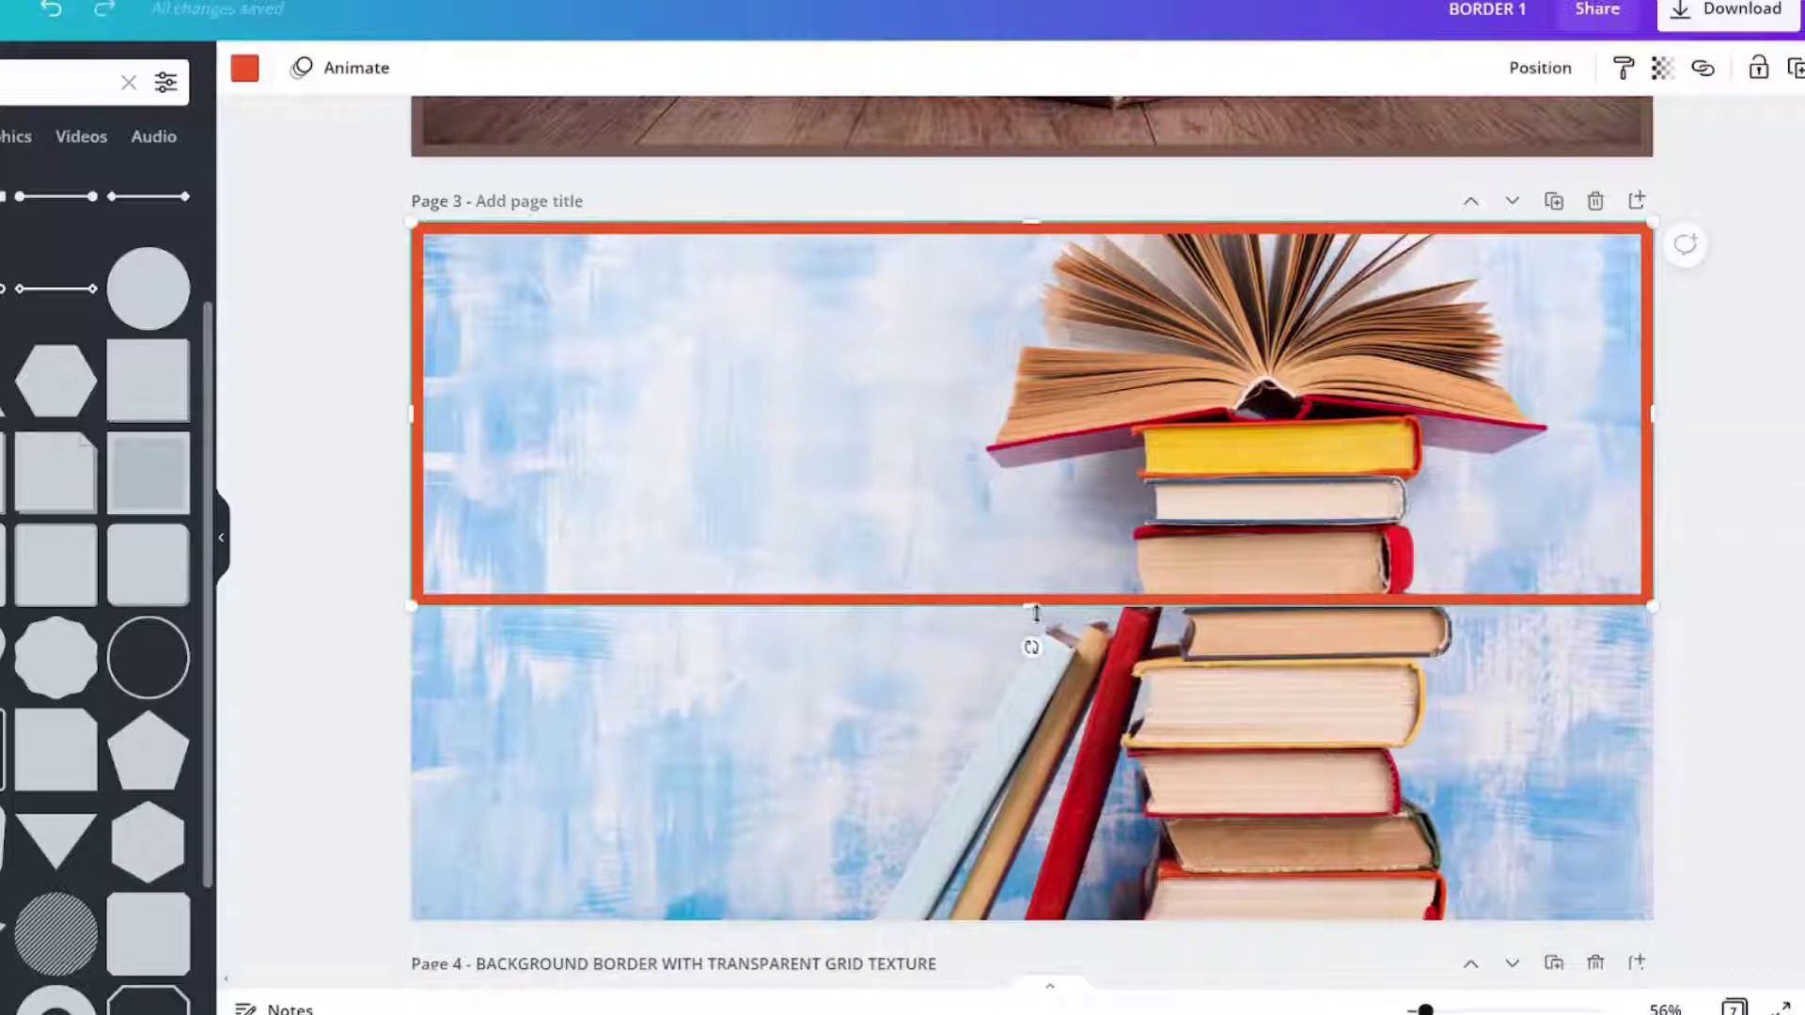
pyautogui.moveTo(1032, 606); pyautogui.dragTo(1037, 919)
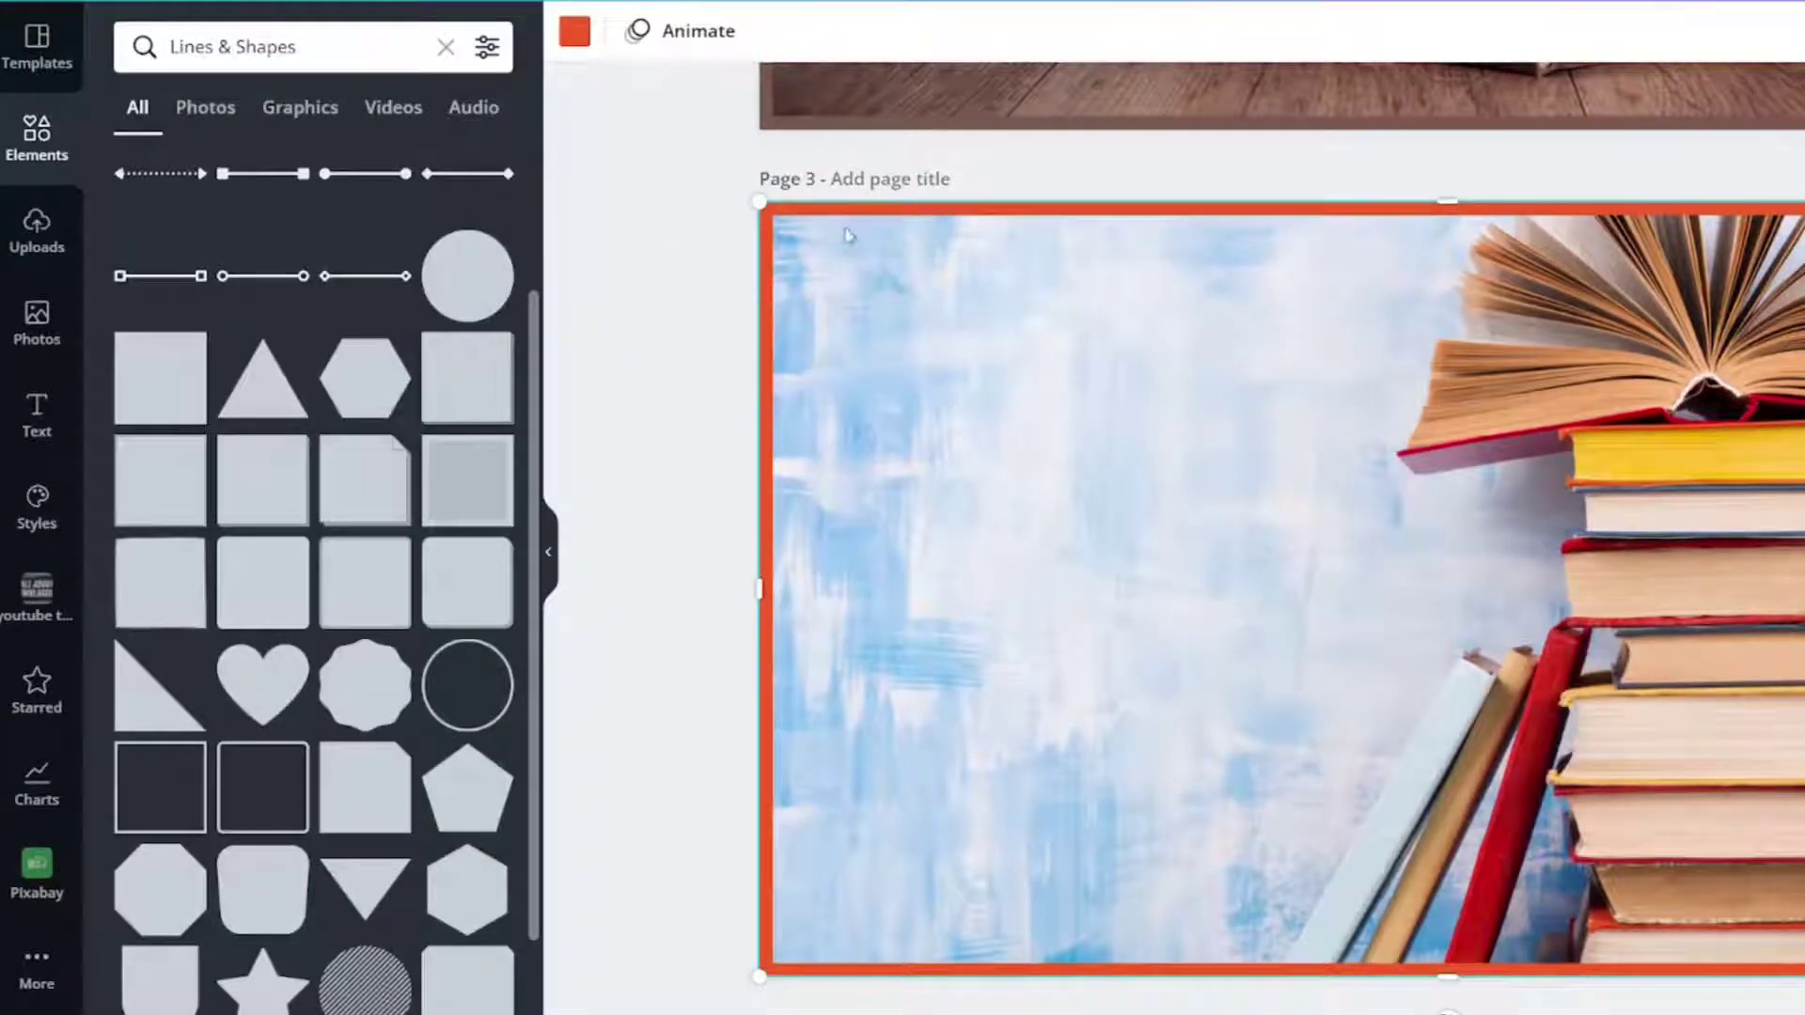
# Recolour the border #FEC63A by sampling the yellow book with the eyedropper.
pyautogui.click(578, 38)
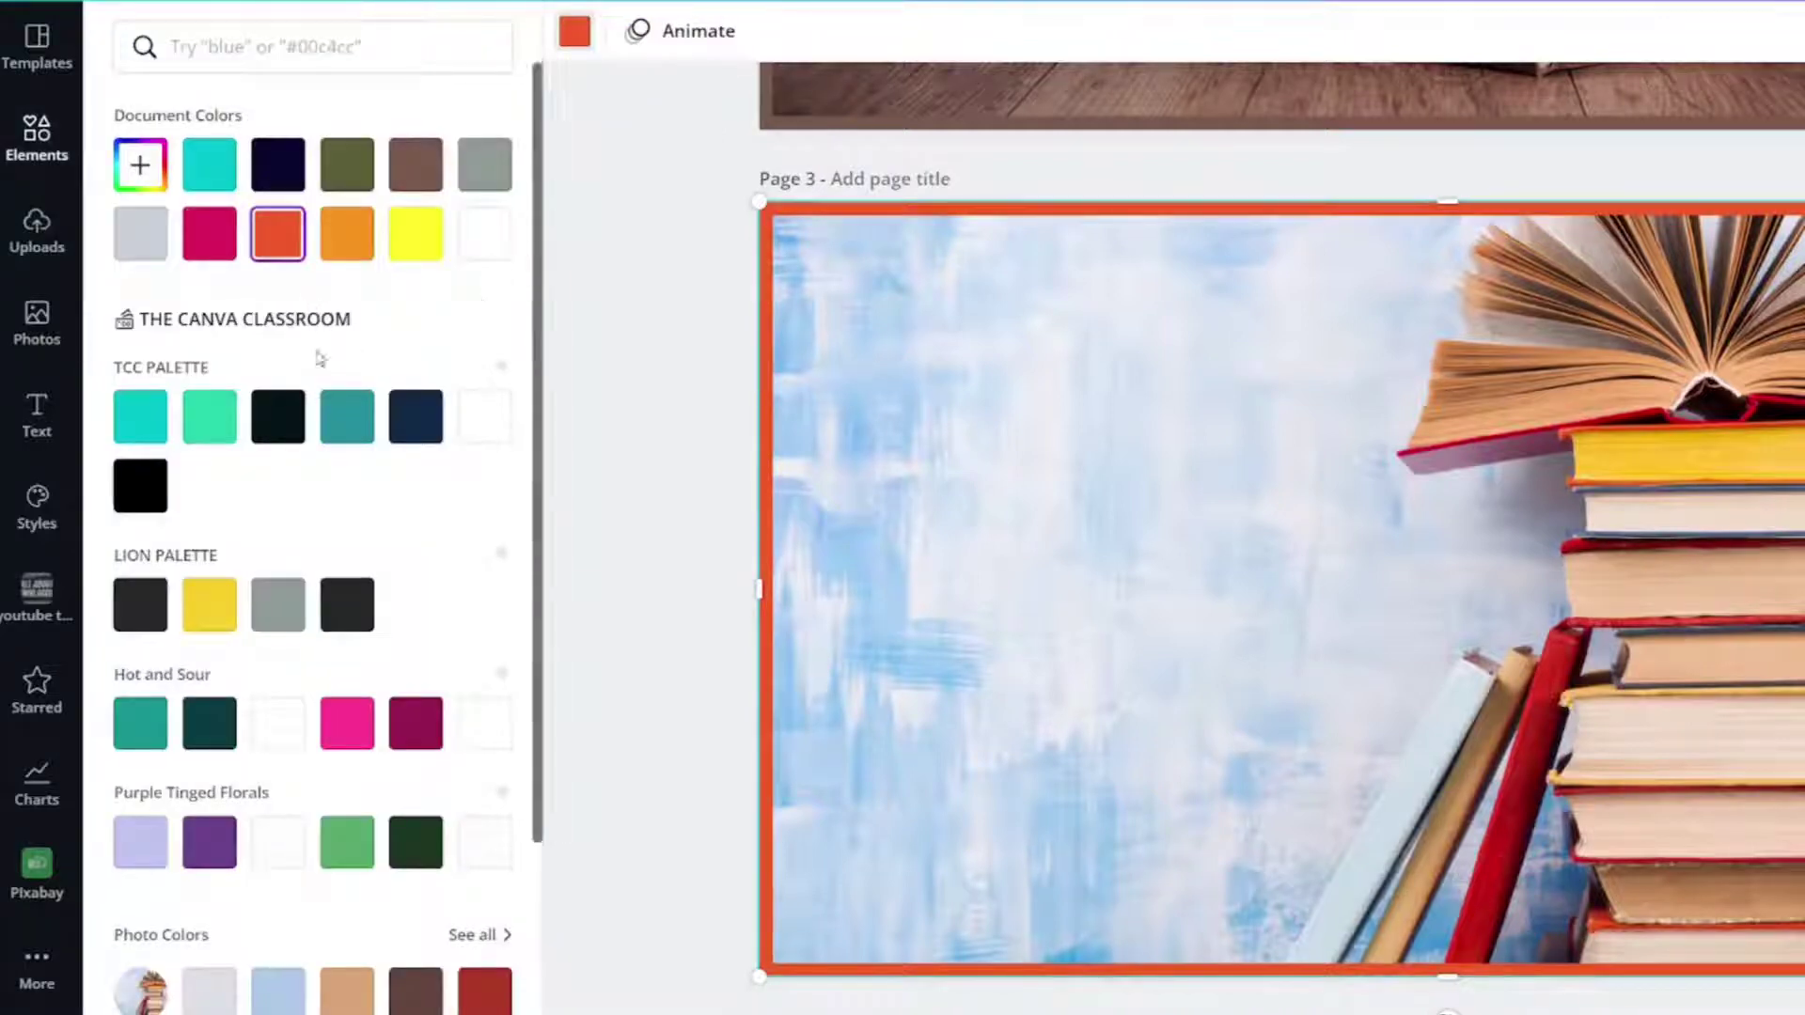
pyautogui.scroll(-1, 292, 846)
pyautogui.scroll(-1, 295, 846)
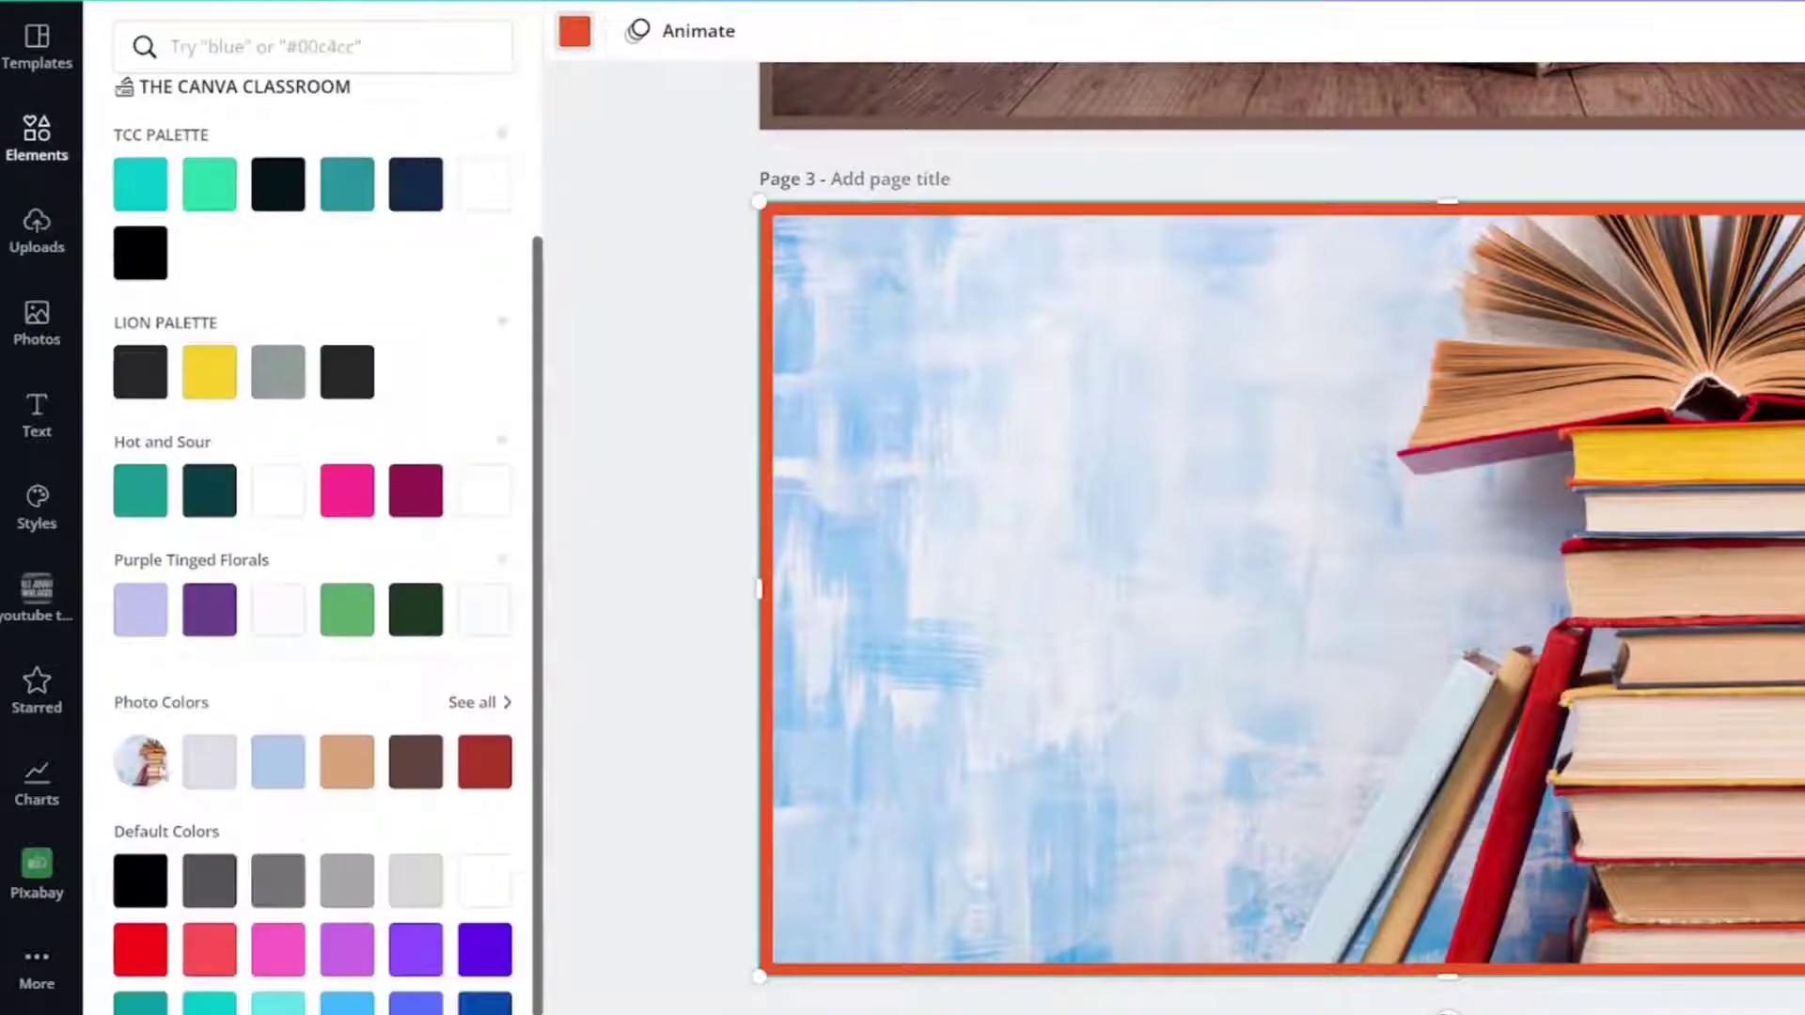
pyautogui.click(484, 763)
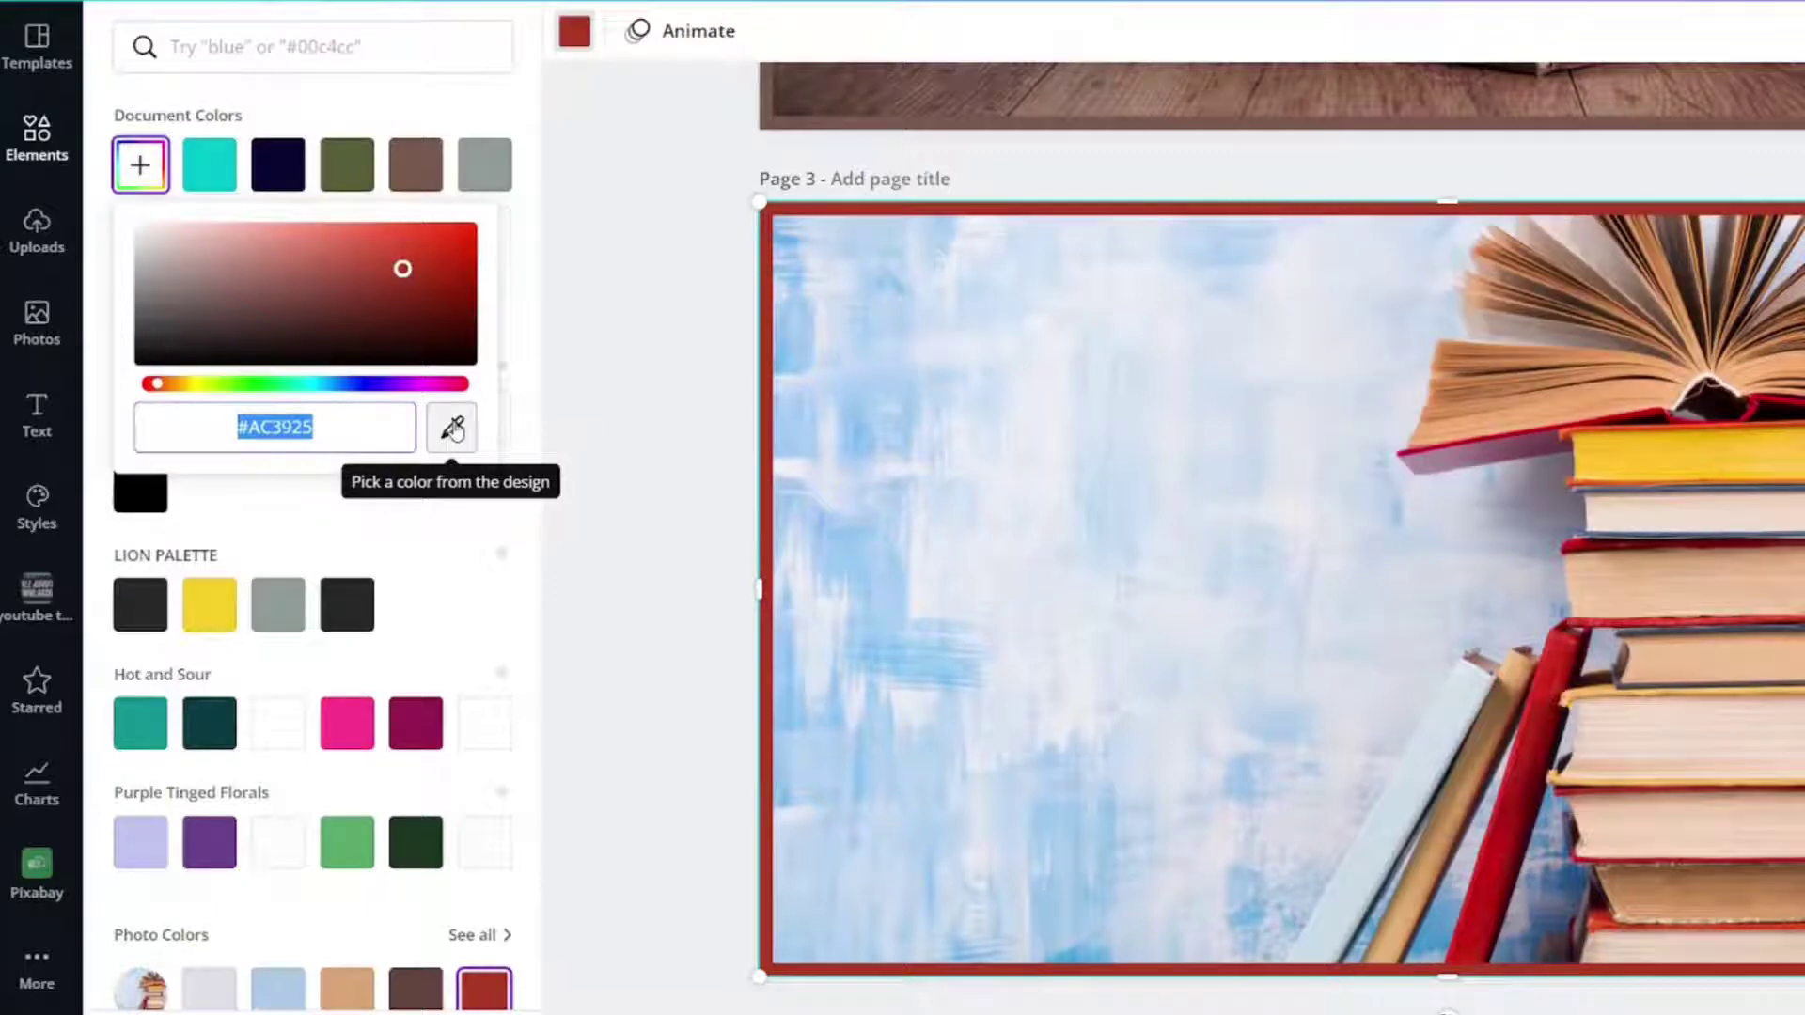
pyautogui.click(452, 428)
pyautogui.click(1688, 459)
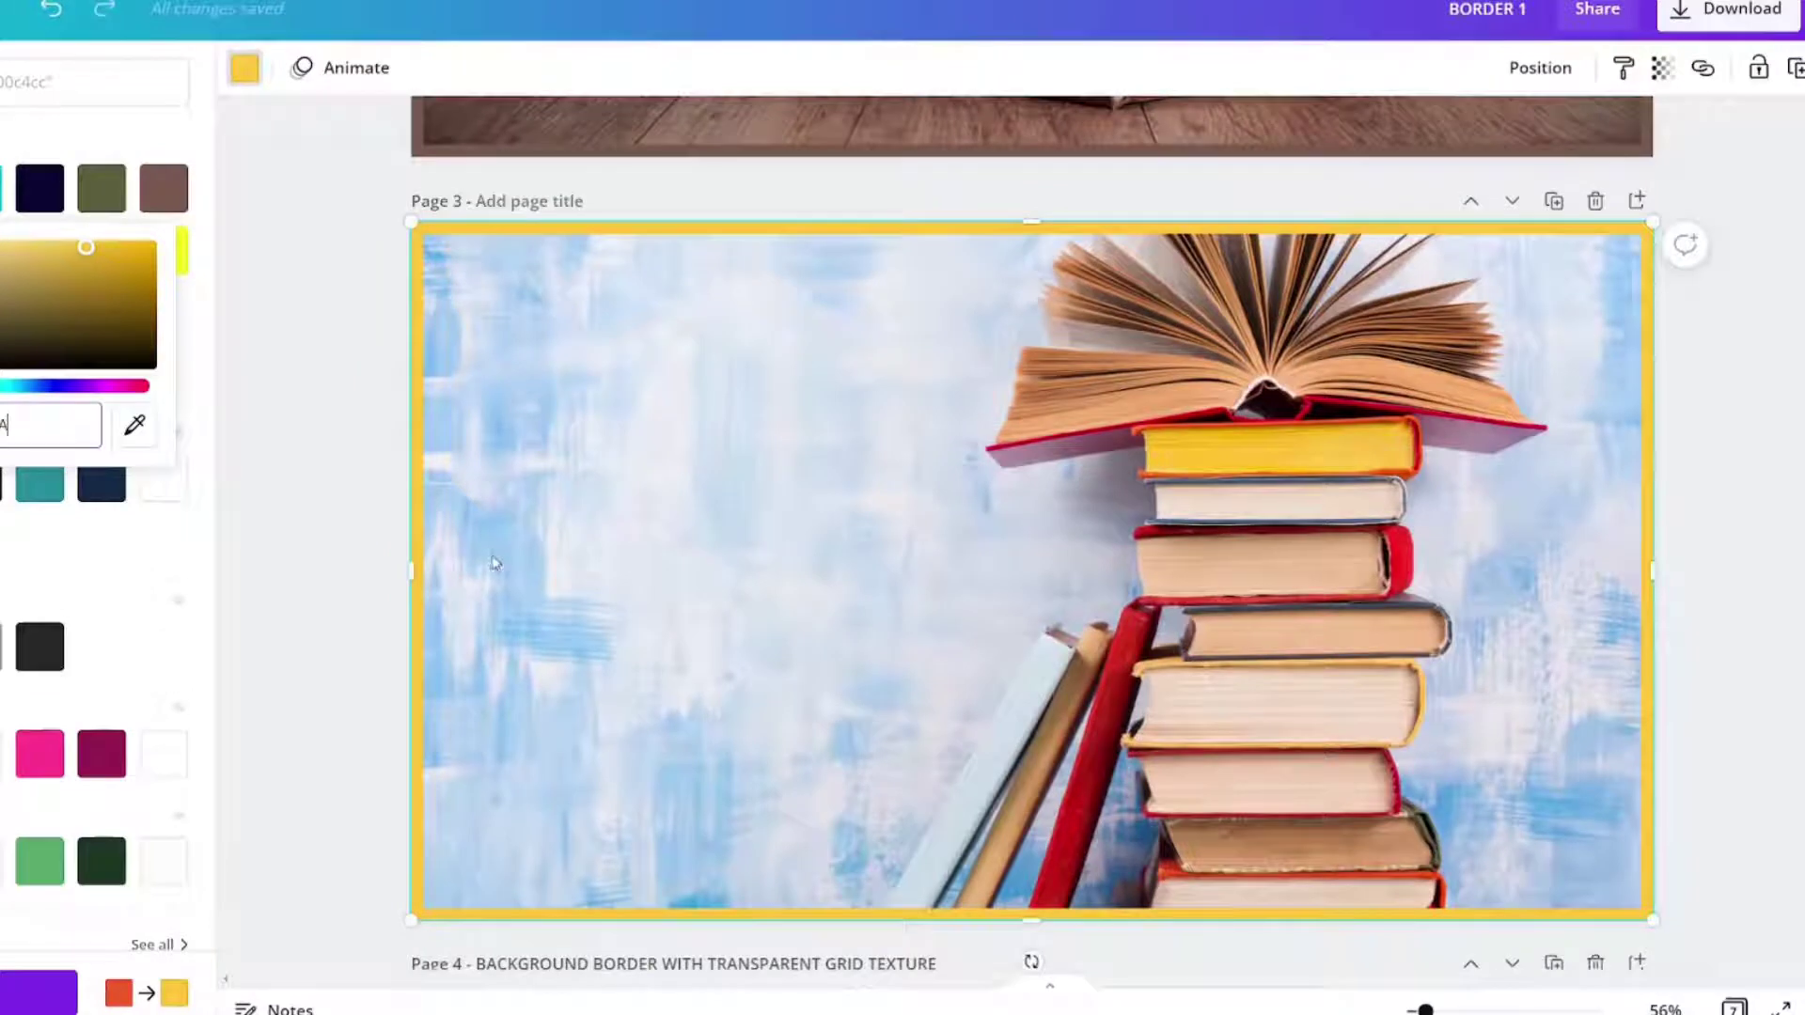
pyautogui.click(369, 524)
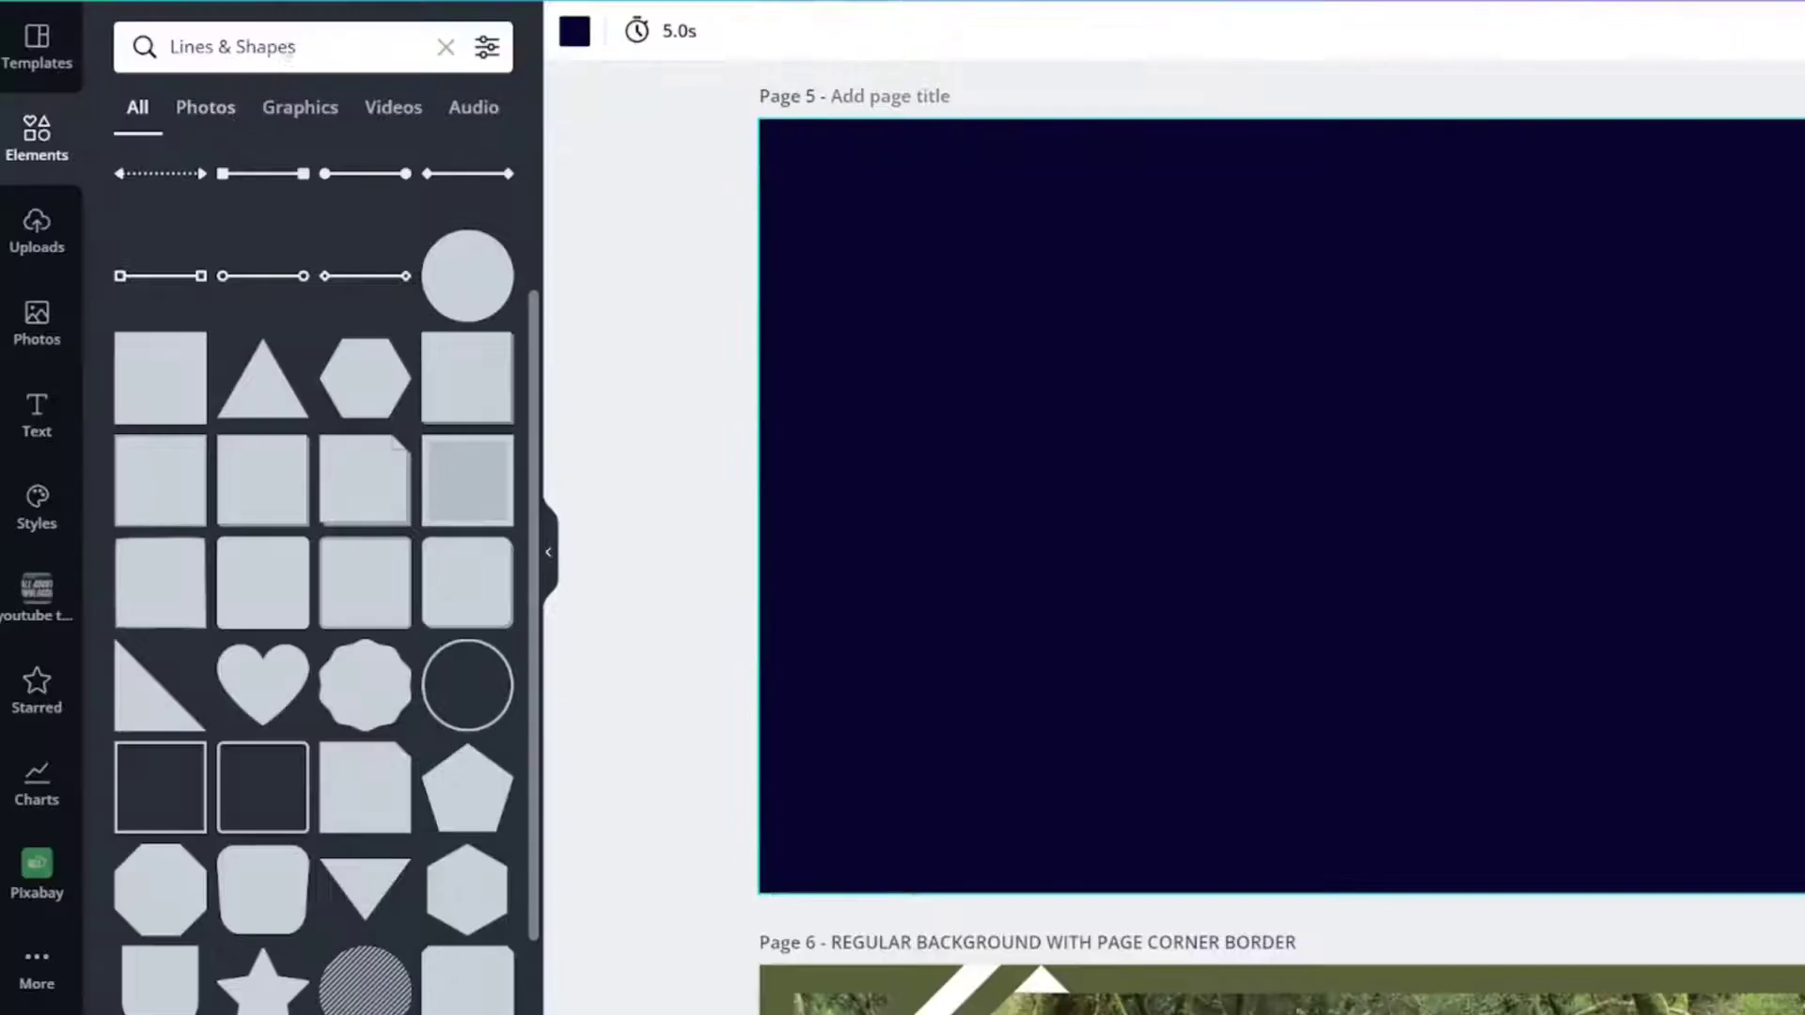
# Search Elements for 'PAPER TEXTURE', view the photo results, then show the Starred elements.
pyautogui.tripleClick(292, 47)
pyautogui.write('PAPER')
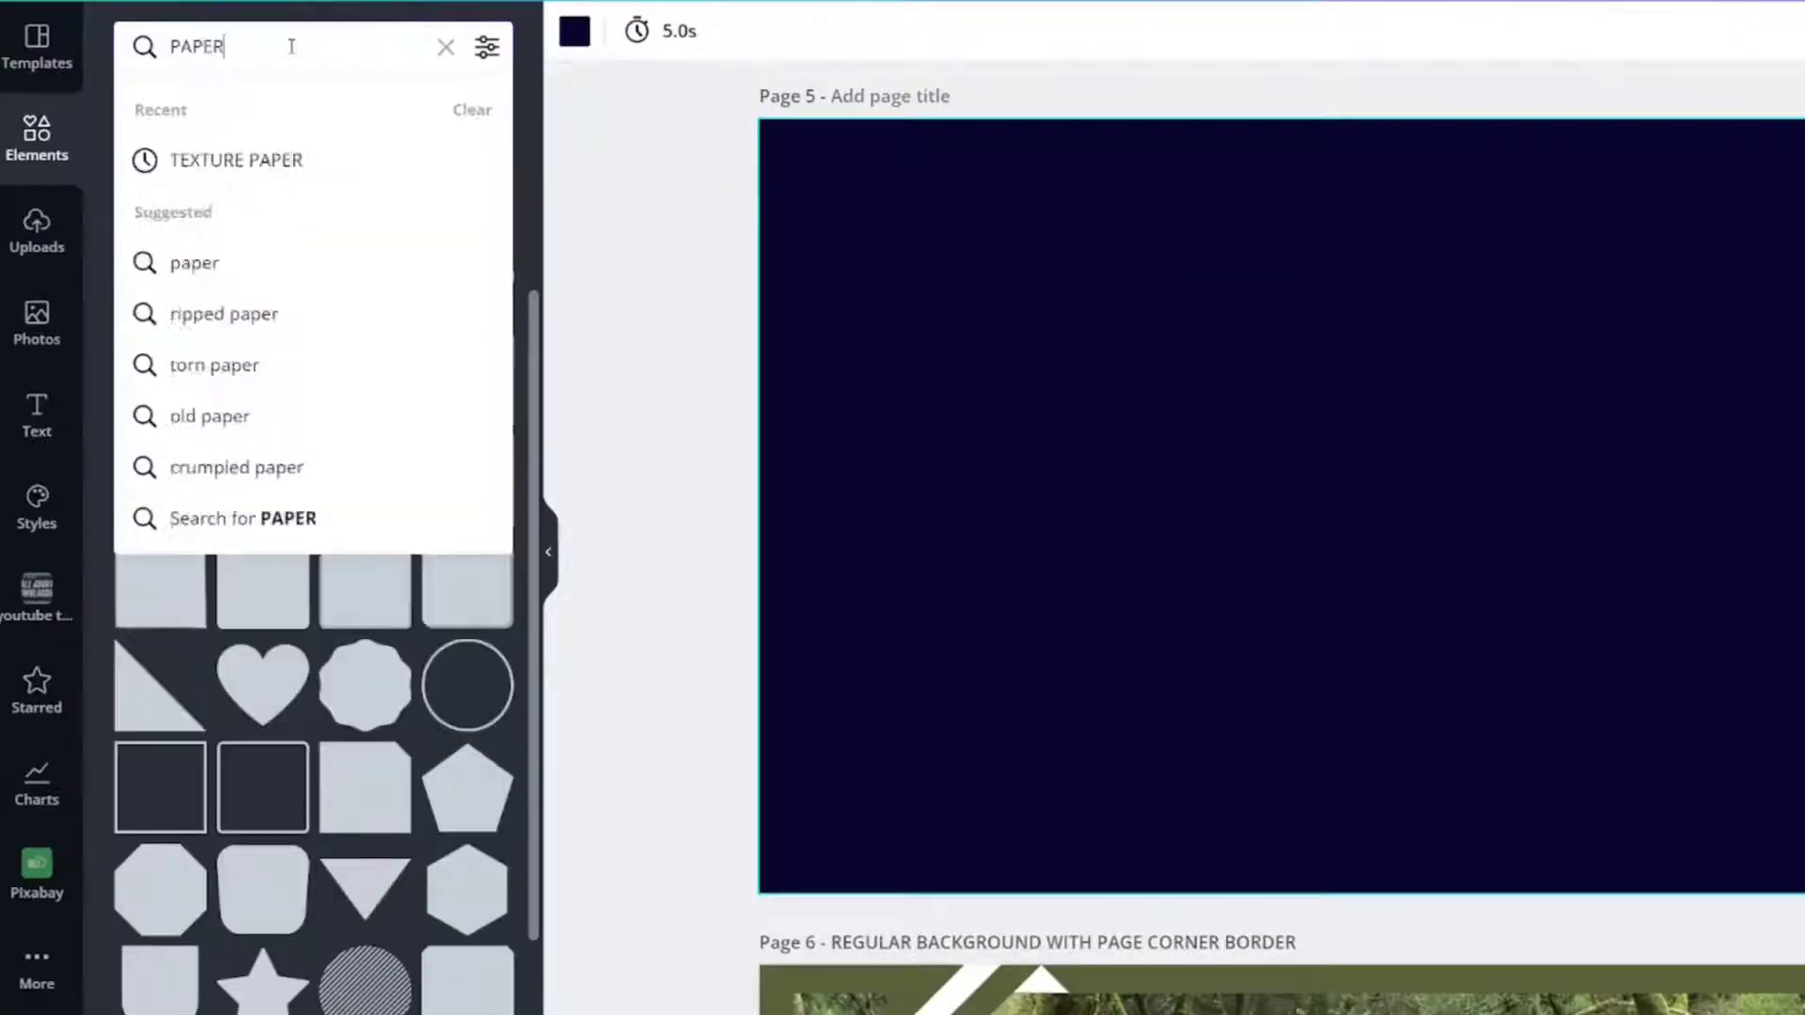
pyautogui.write(' TEE')
pyautogui.press('BackSpace')
pyautogui.write('XTURE')
pyautogui.press('Return')
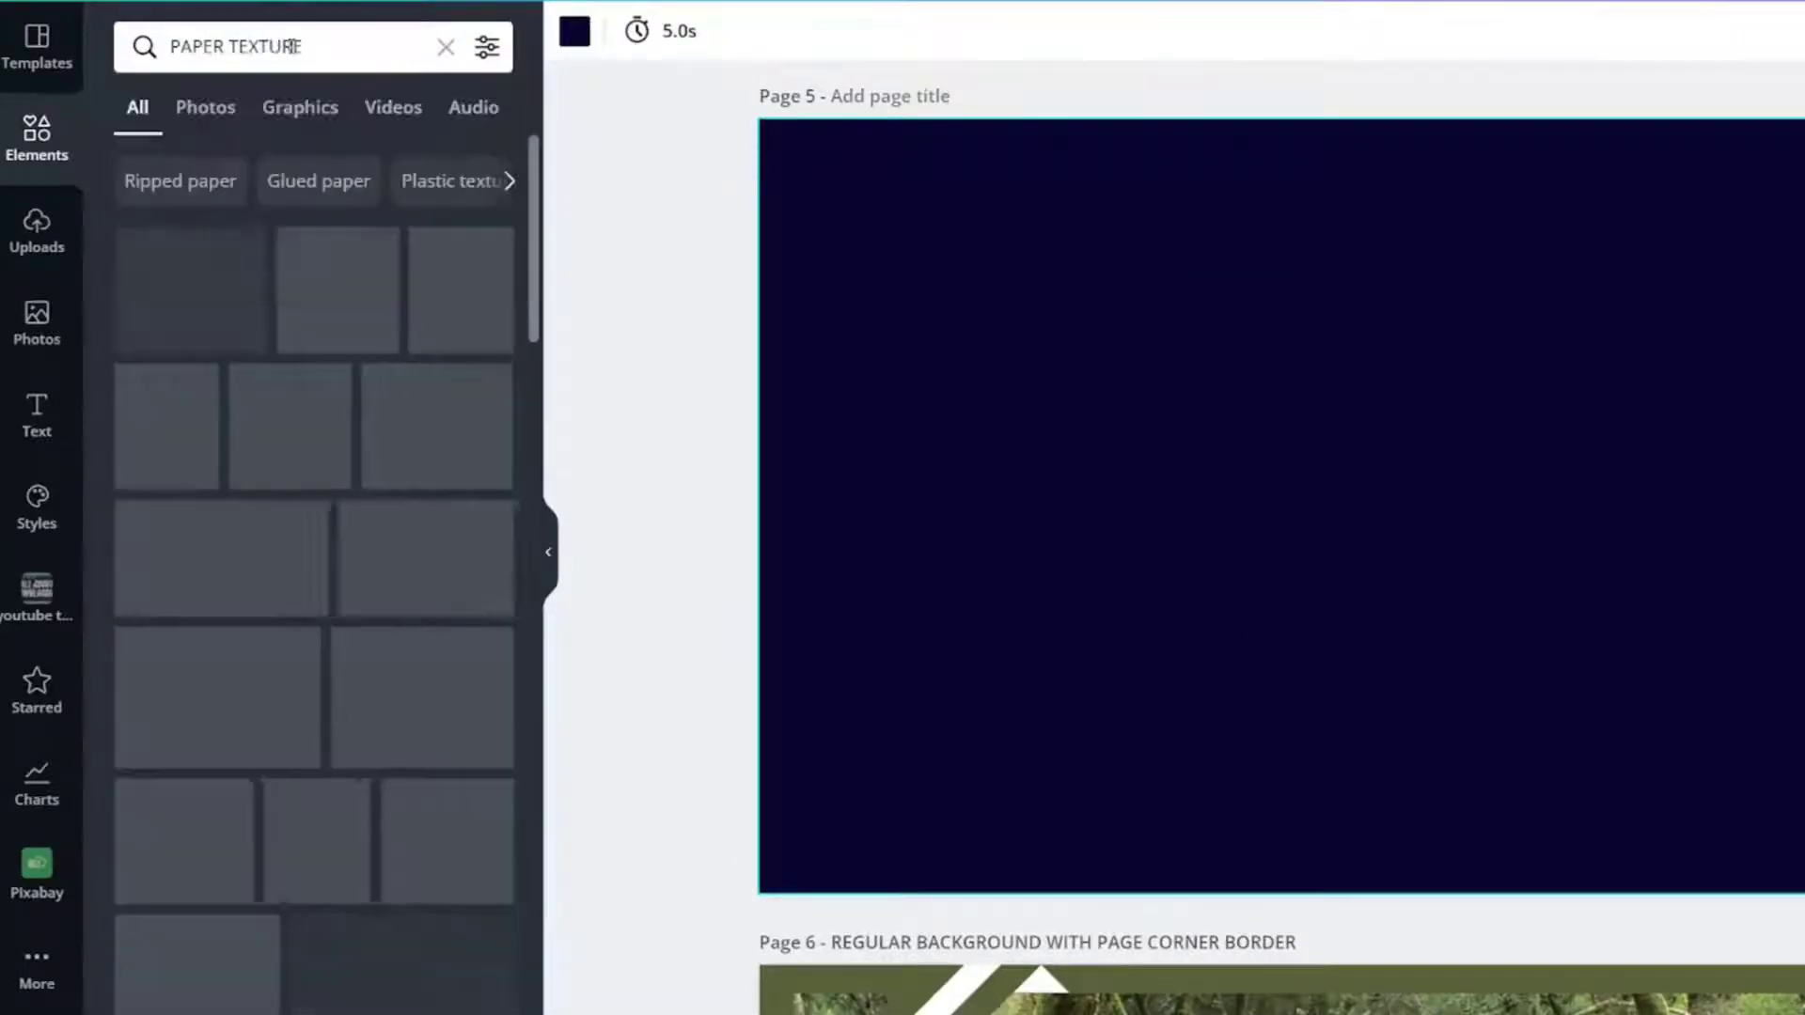
pyautogui.click(206, 109)
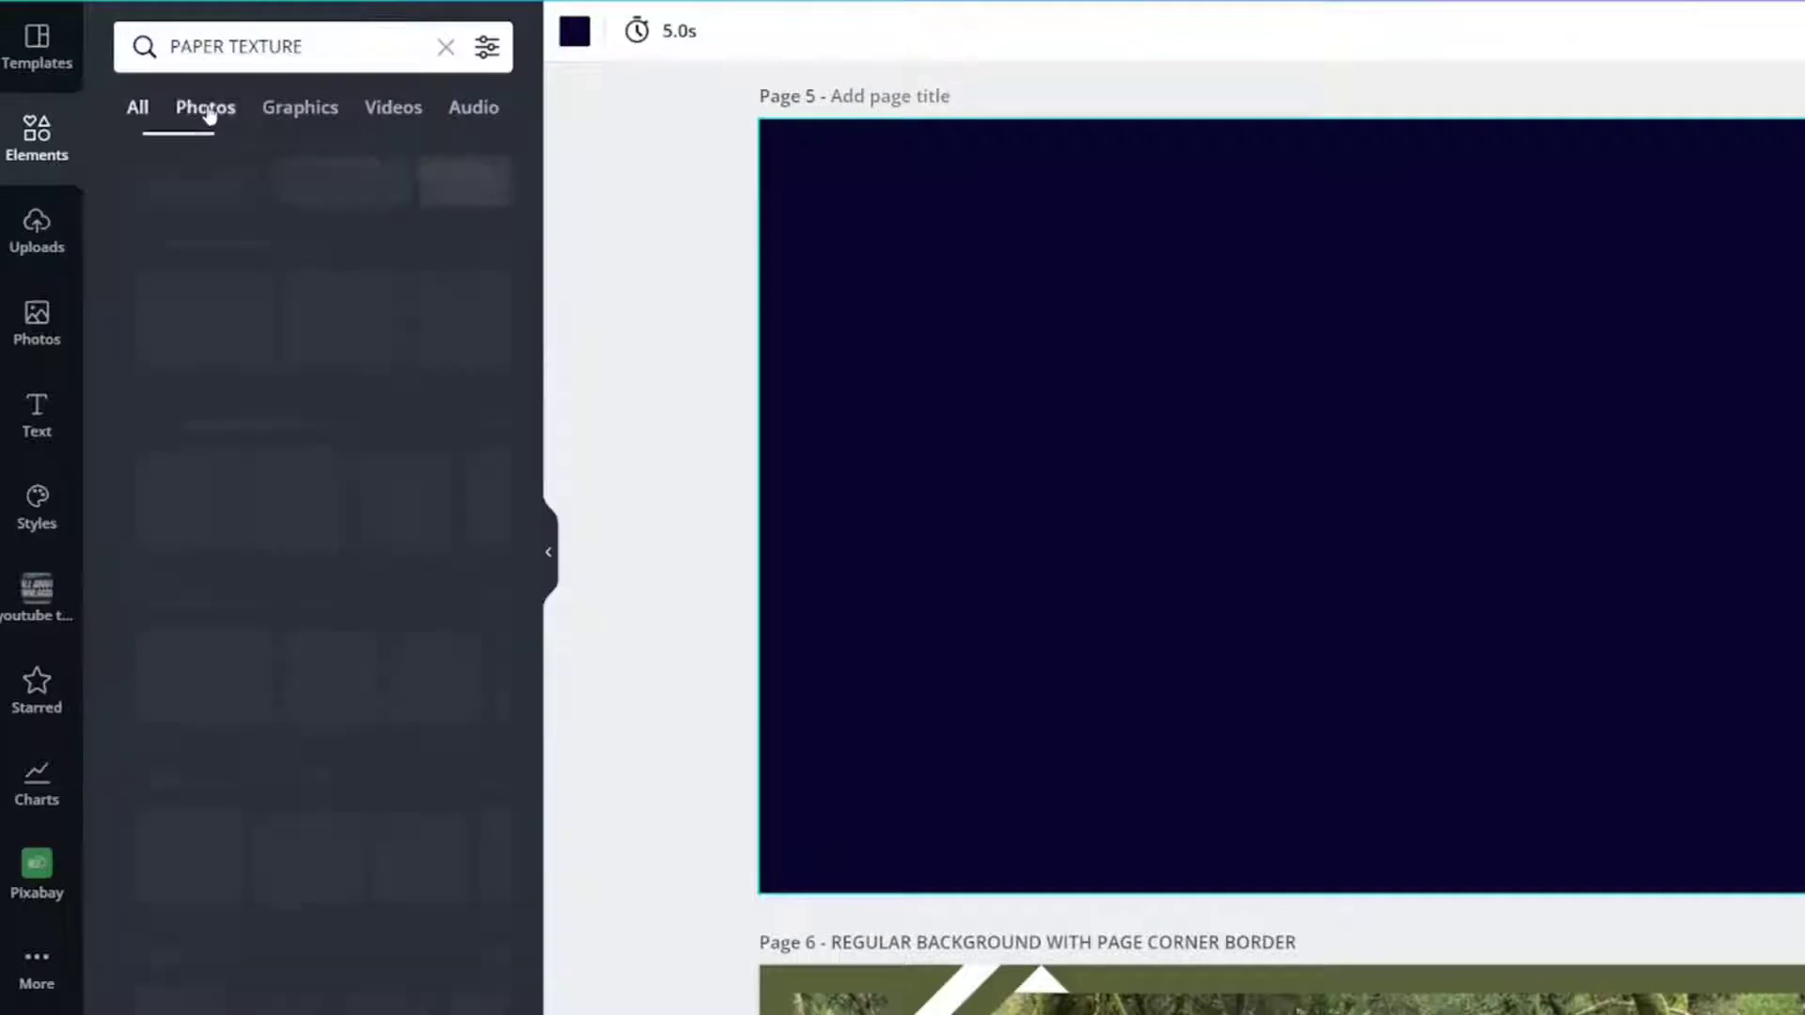
pyautogui.scroll(-5, 451, 647)
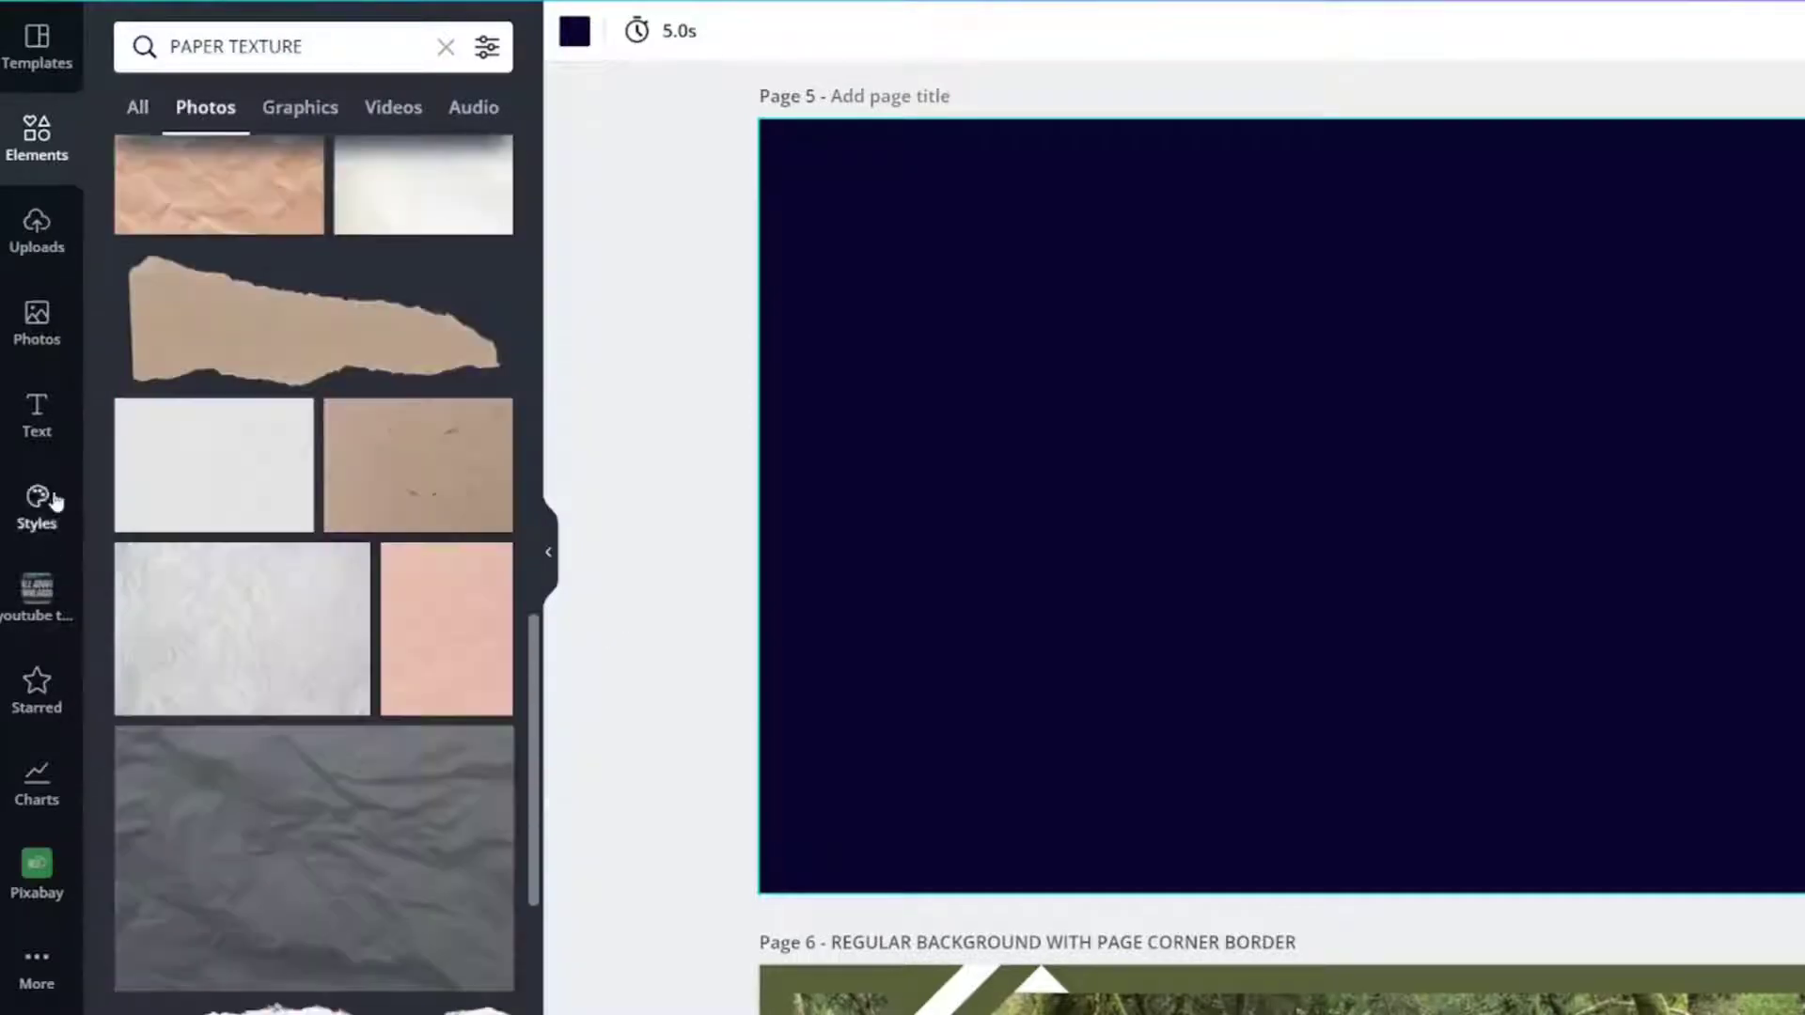
pyautogui.click(34, 686)
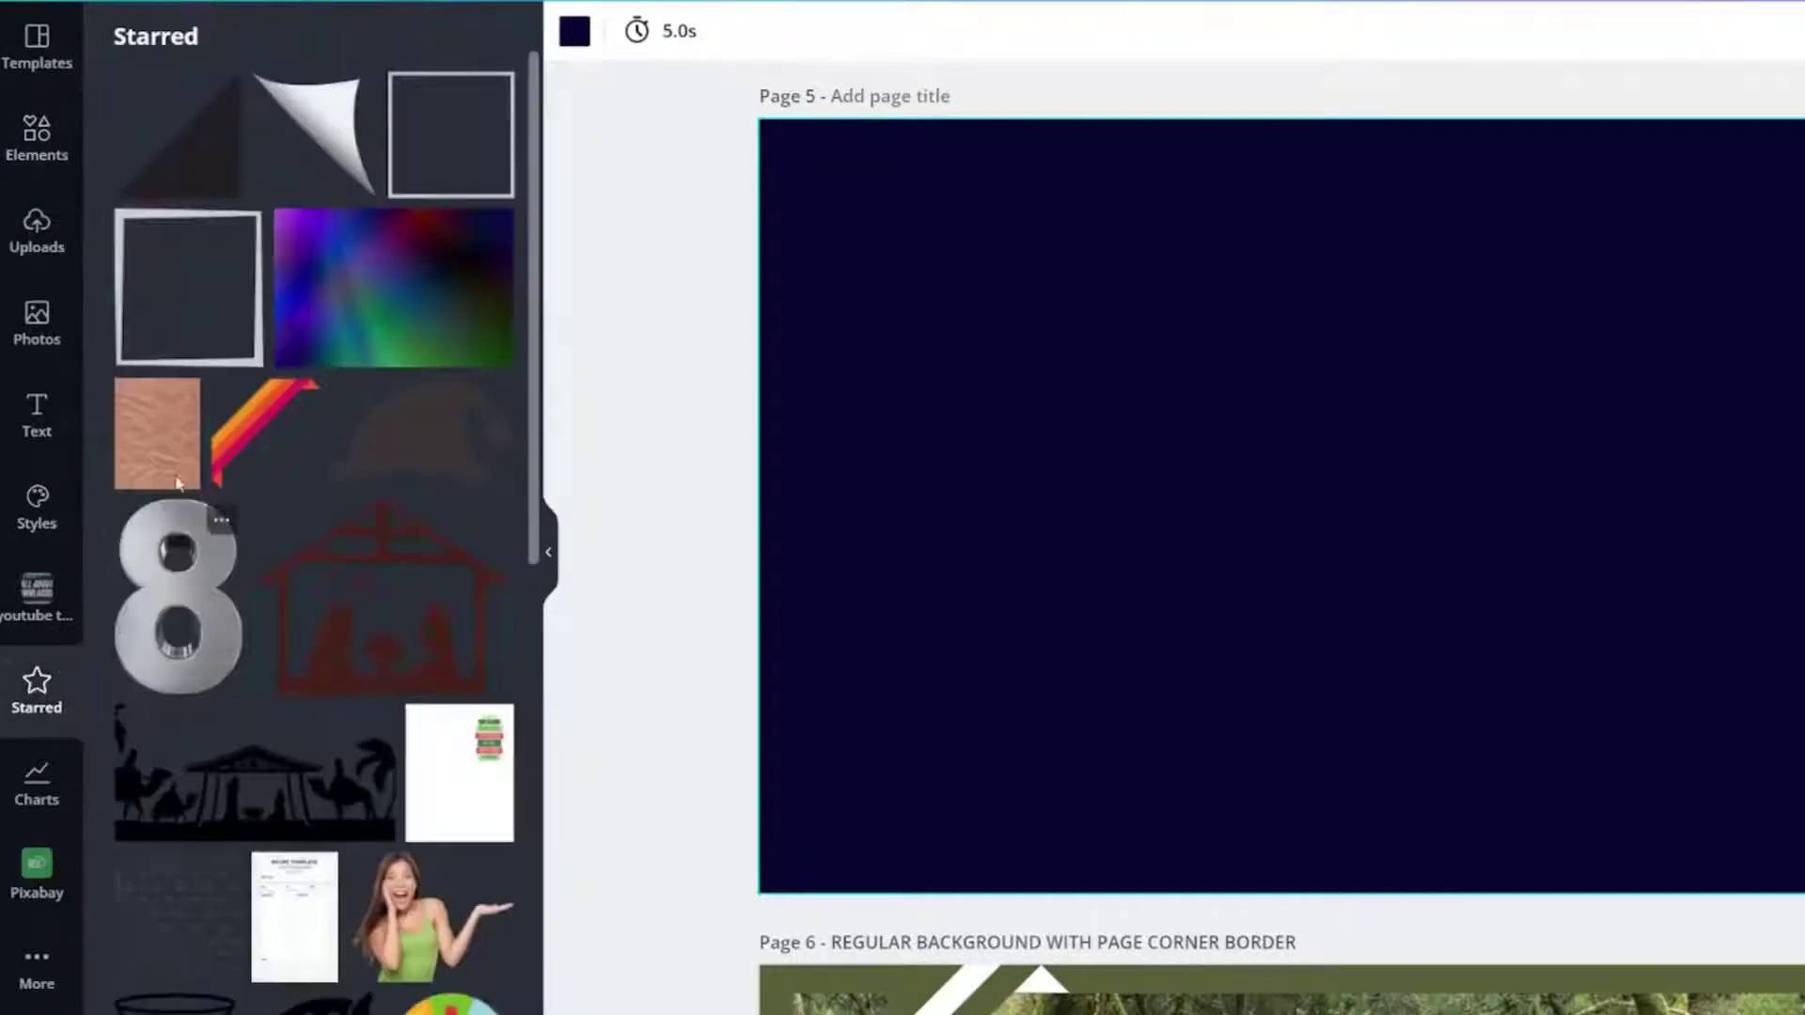
# Make the crumpled paper texture page 5's background.
pyautogui.click(150, 437)
pyautogui.moveTo(1458, 490); pyautogui.dragTo(1123, 436)
pyautogui.click(835, 31)
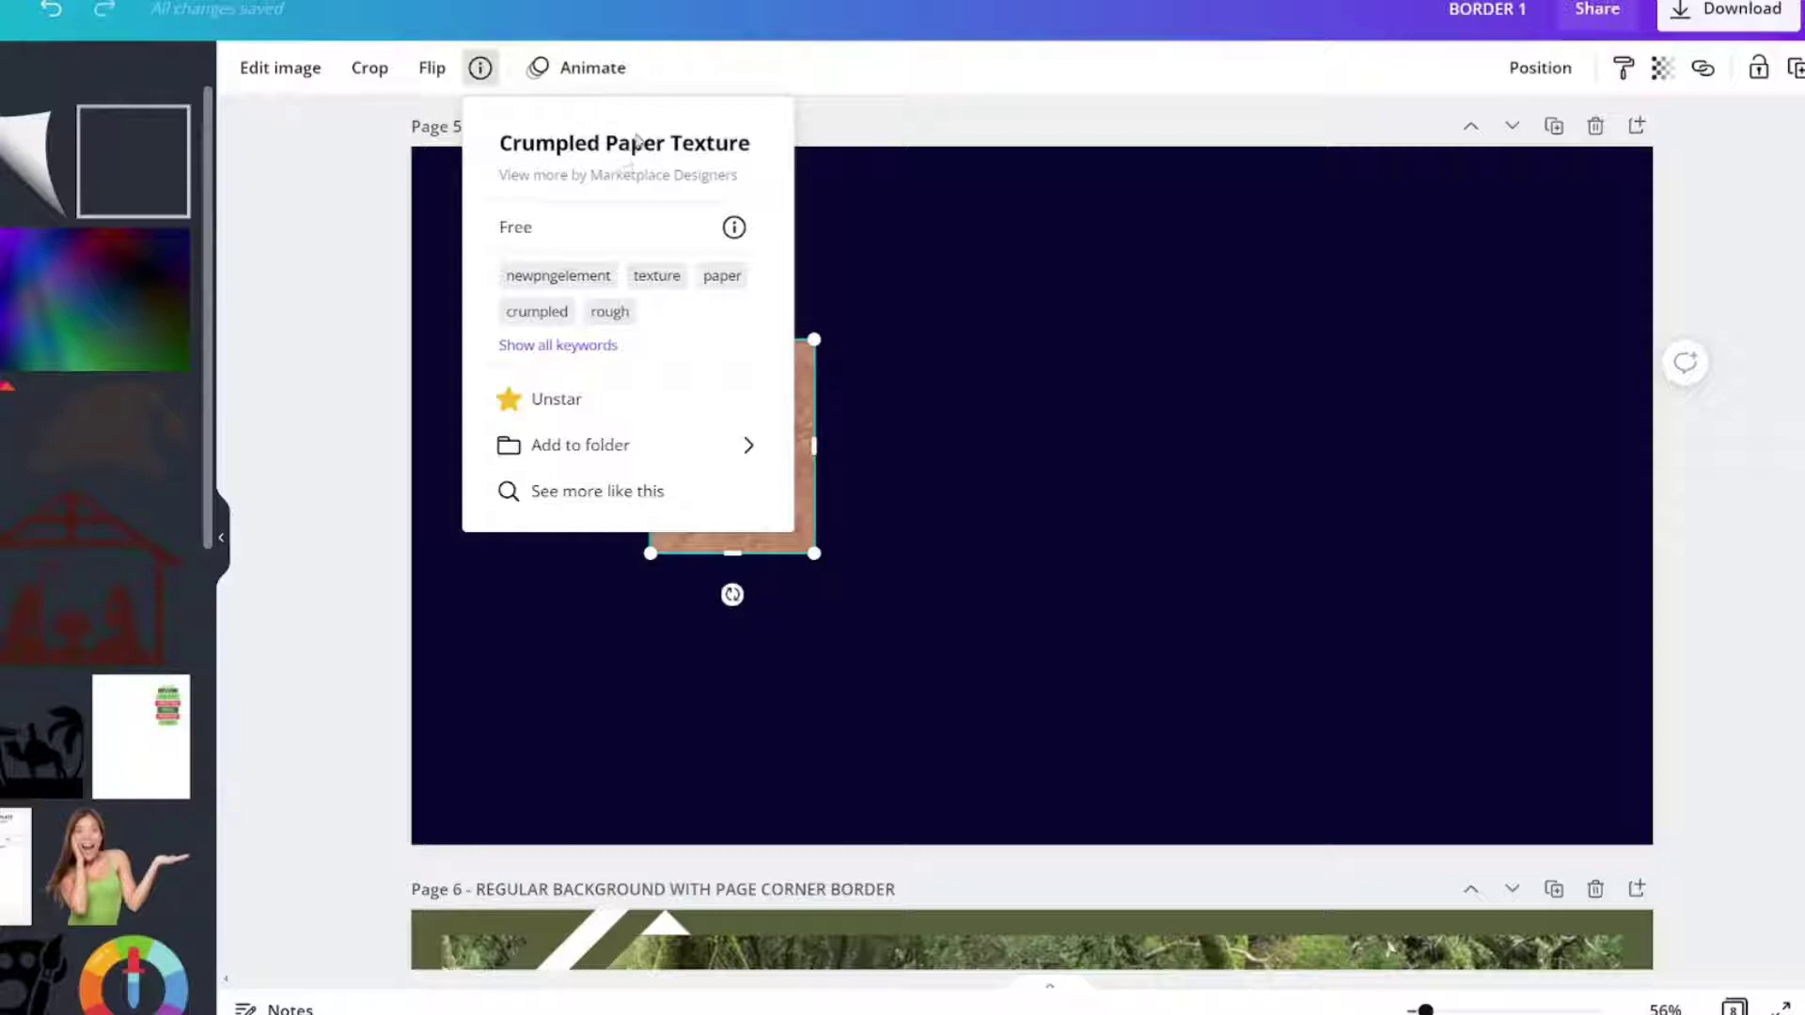
pyautogui.click(701, 454)
pyautogui.rightClick(701, 453)
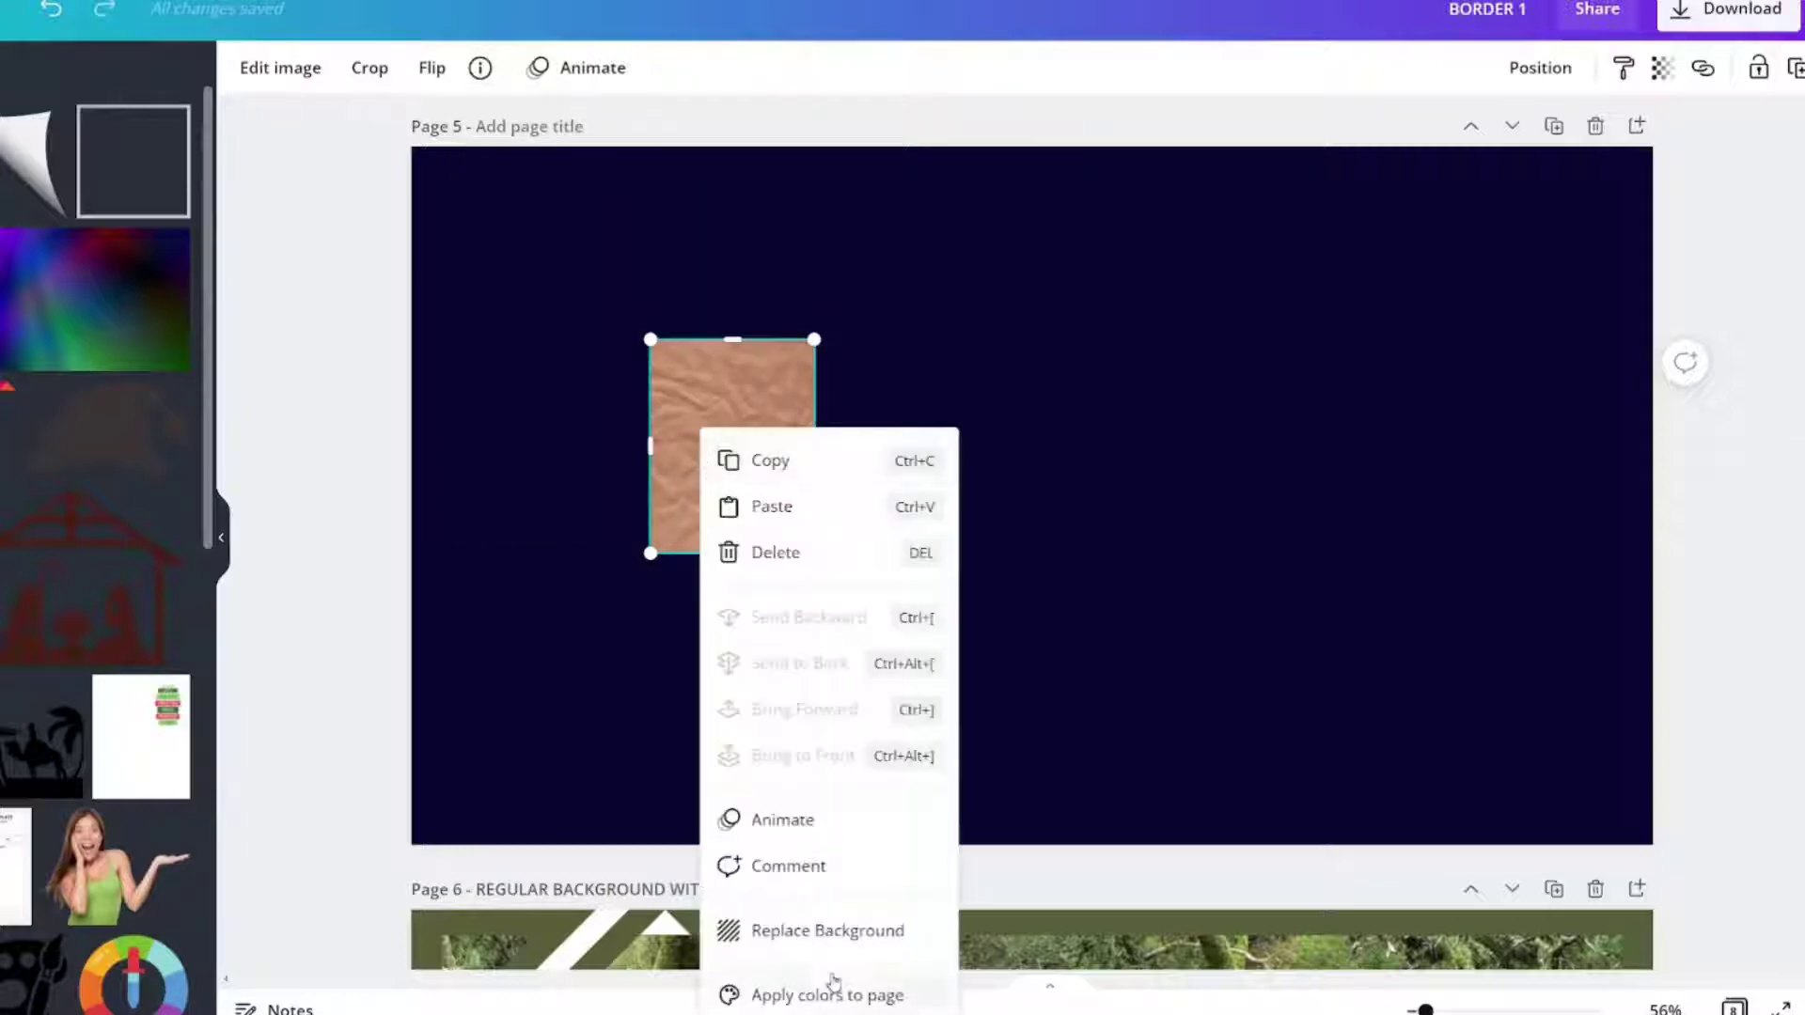
pyautogui.click(847, 930)
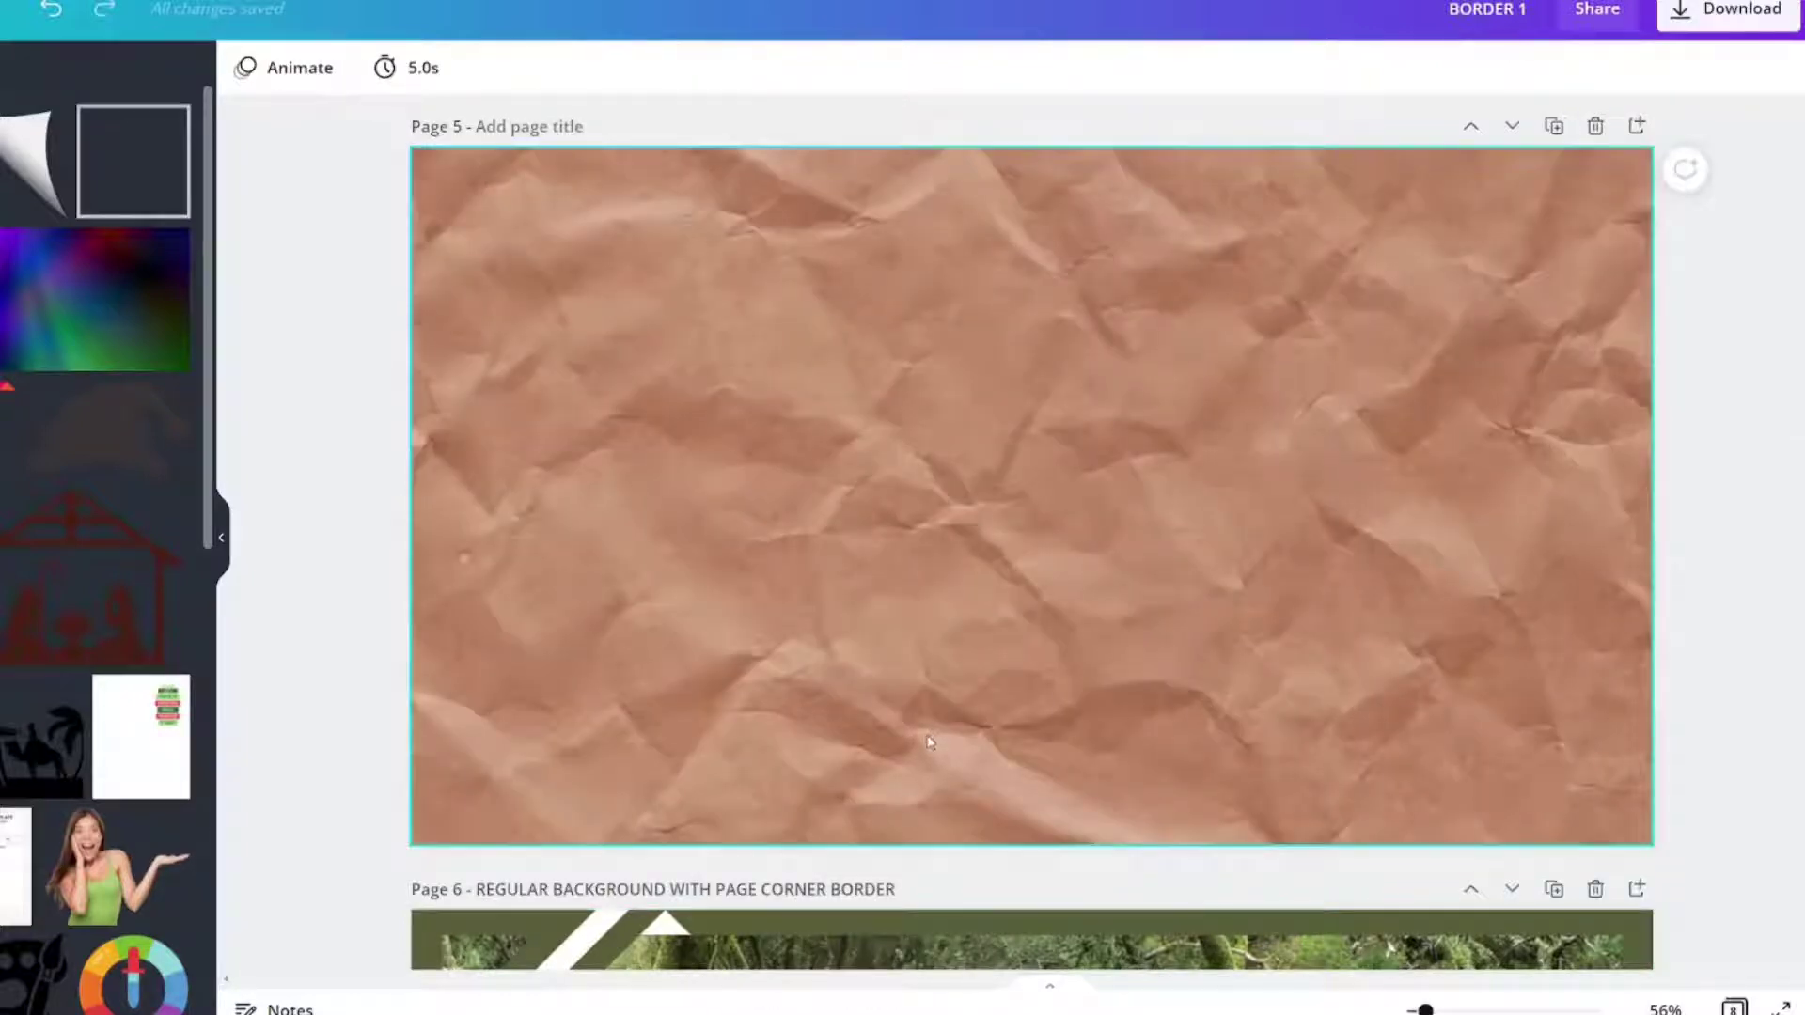
# Set the texture background's transparency to 48.
pyautogui.click(944, 712)
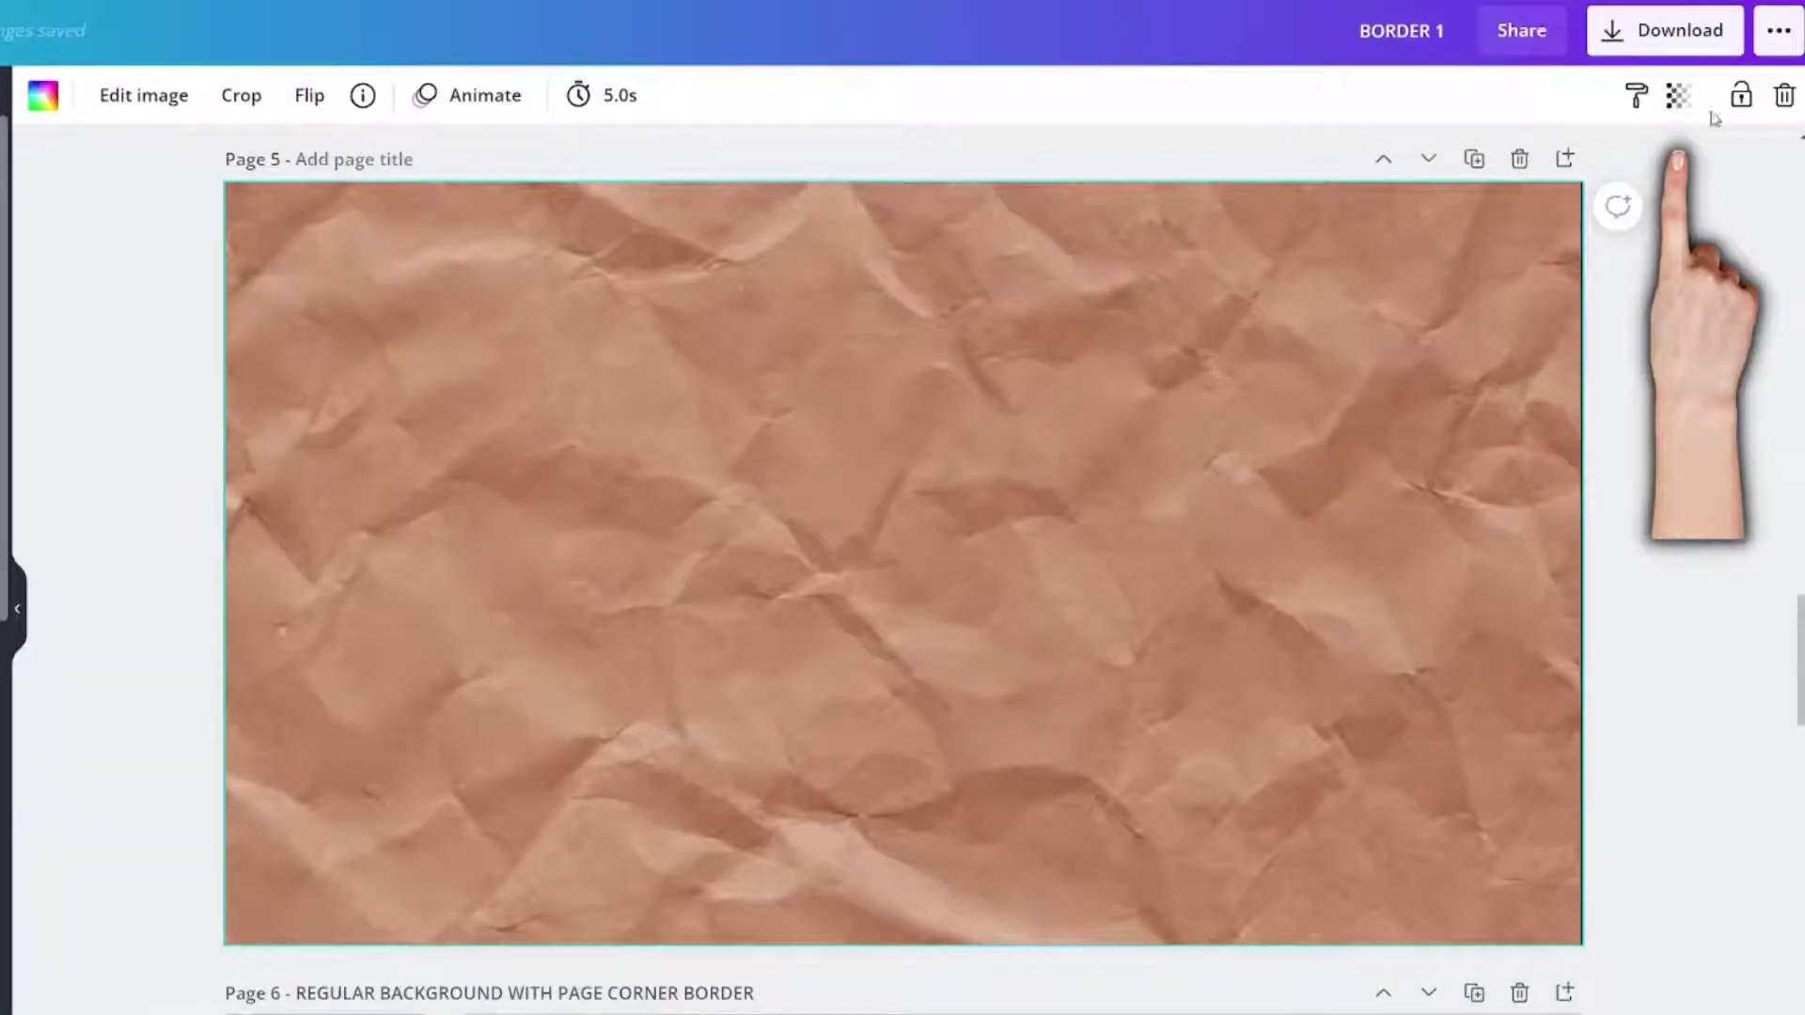
pyautogui.click(1683, 102)
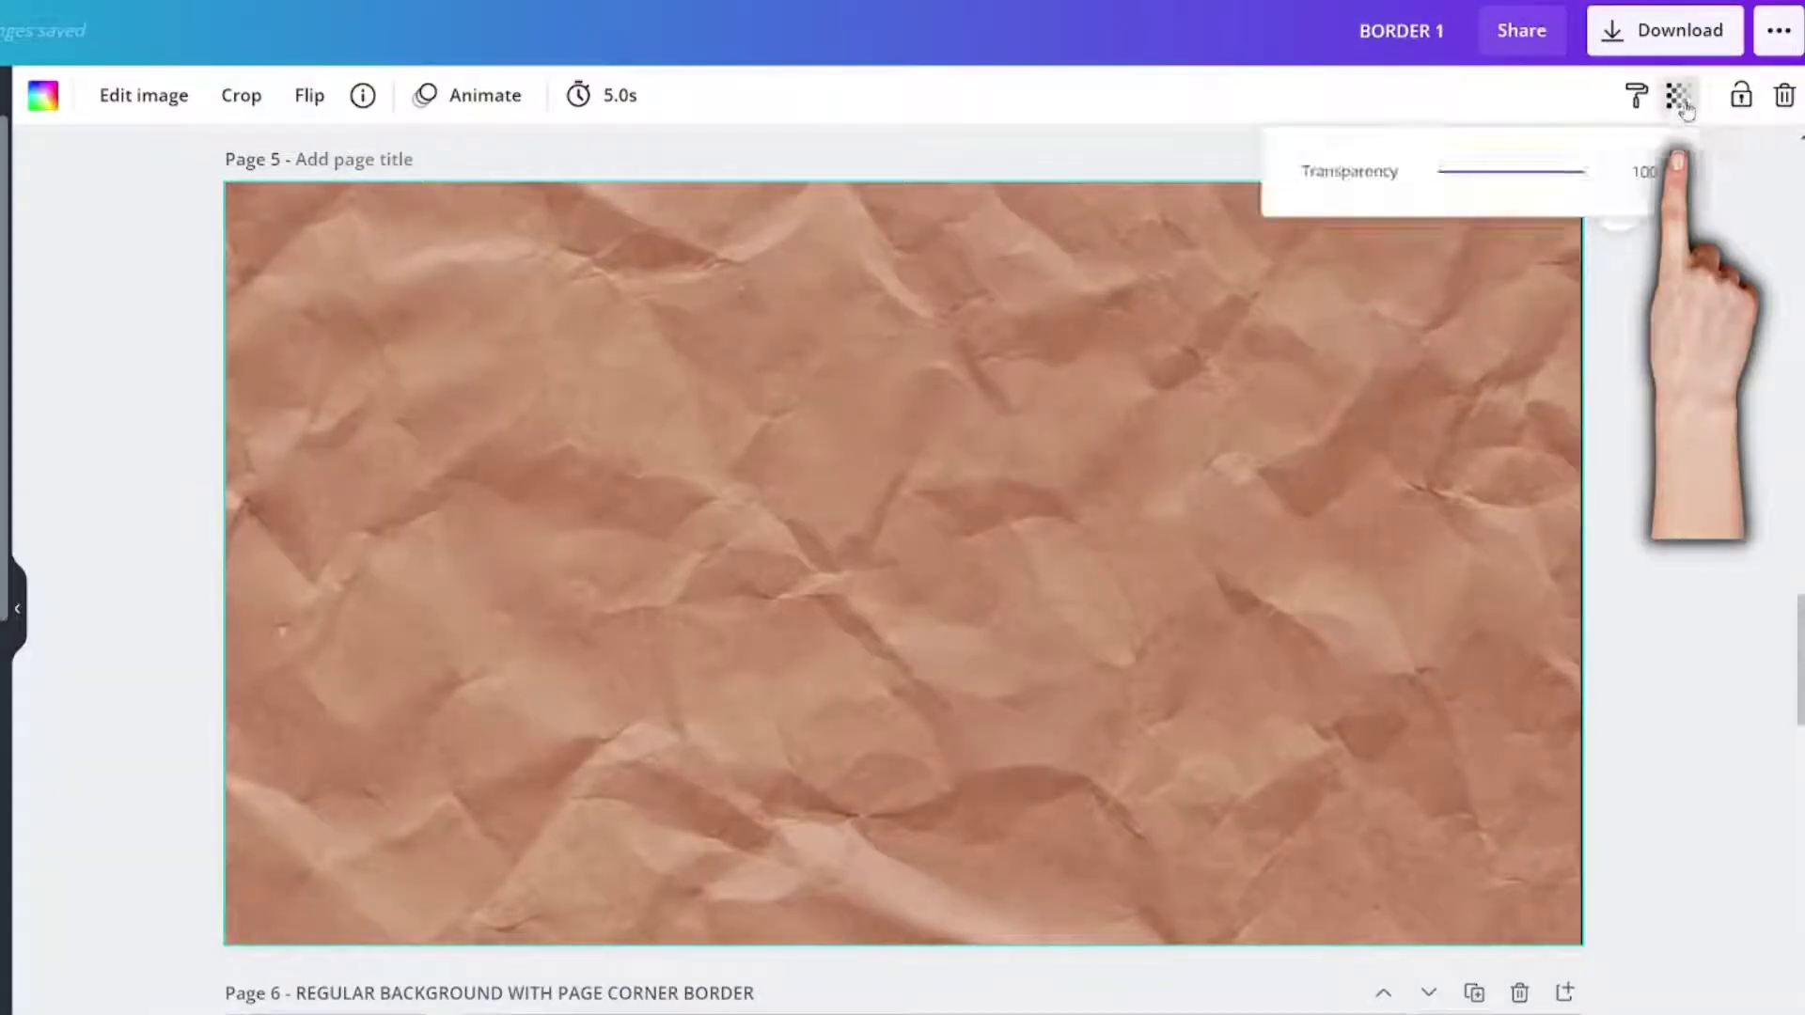
pyautogui.click(1644, 171)
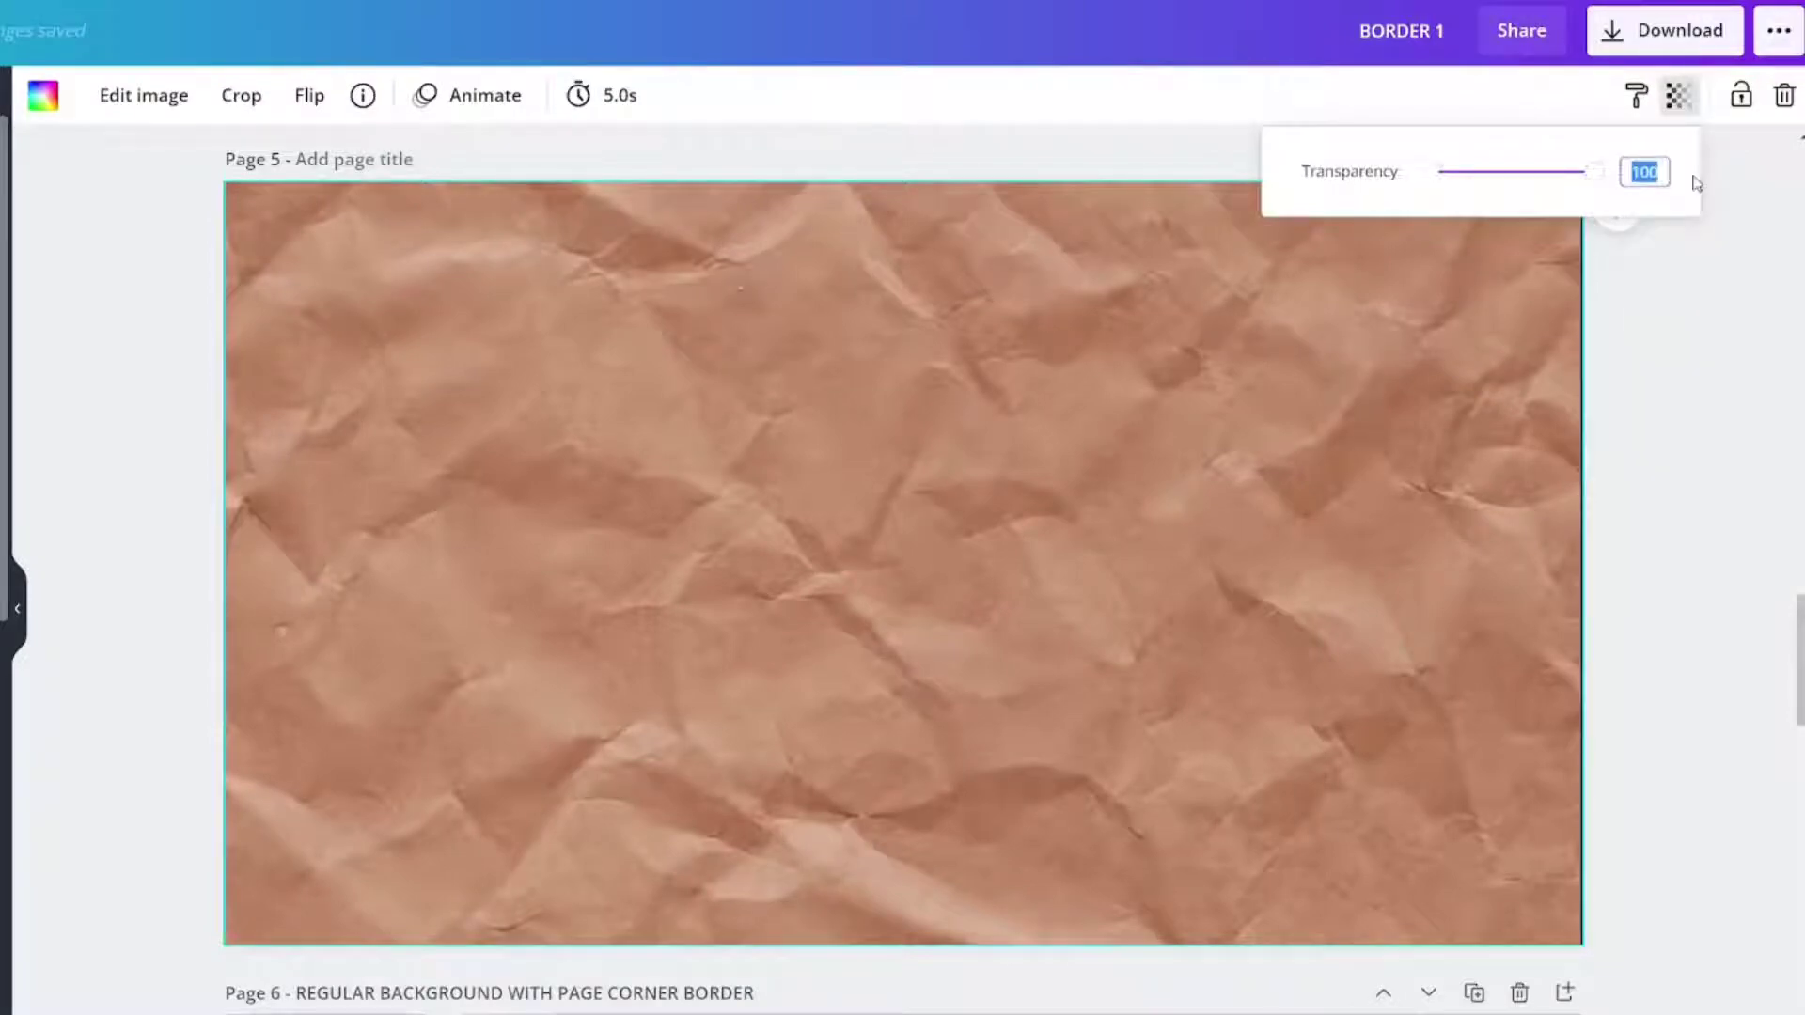
pyautogui.write('48')
pyautogui.press('Return')
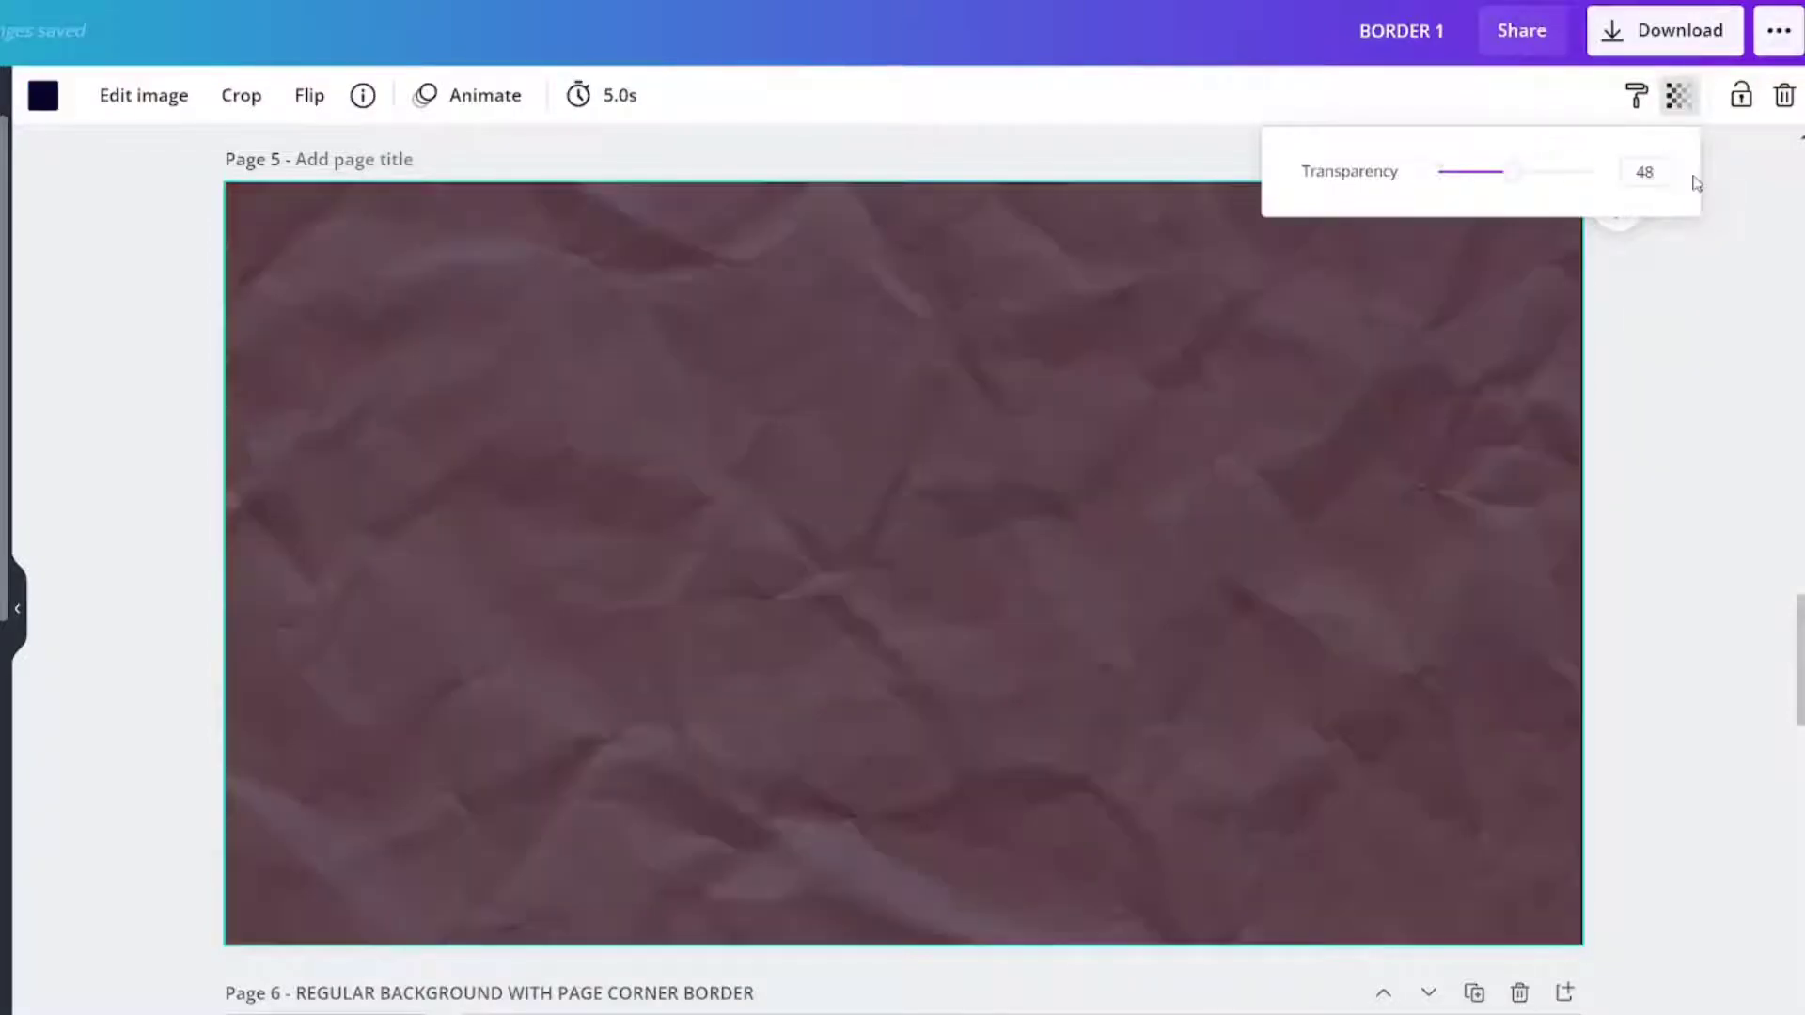
pyautogui.click(1720, 357)
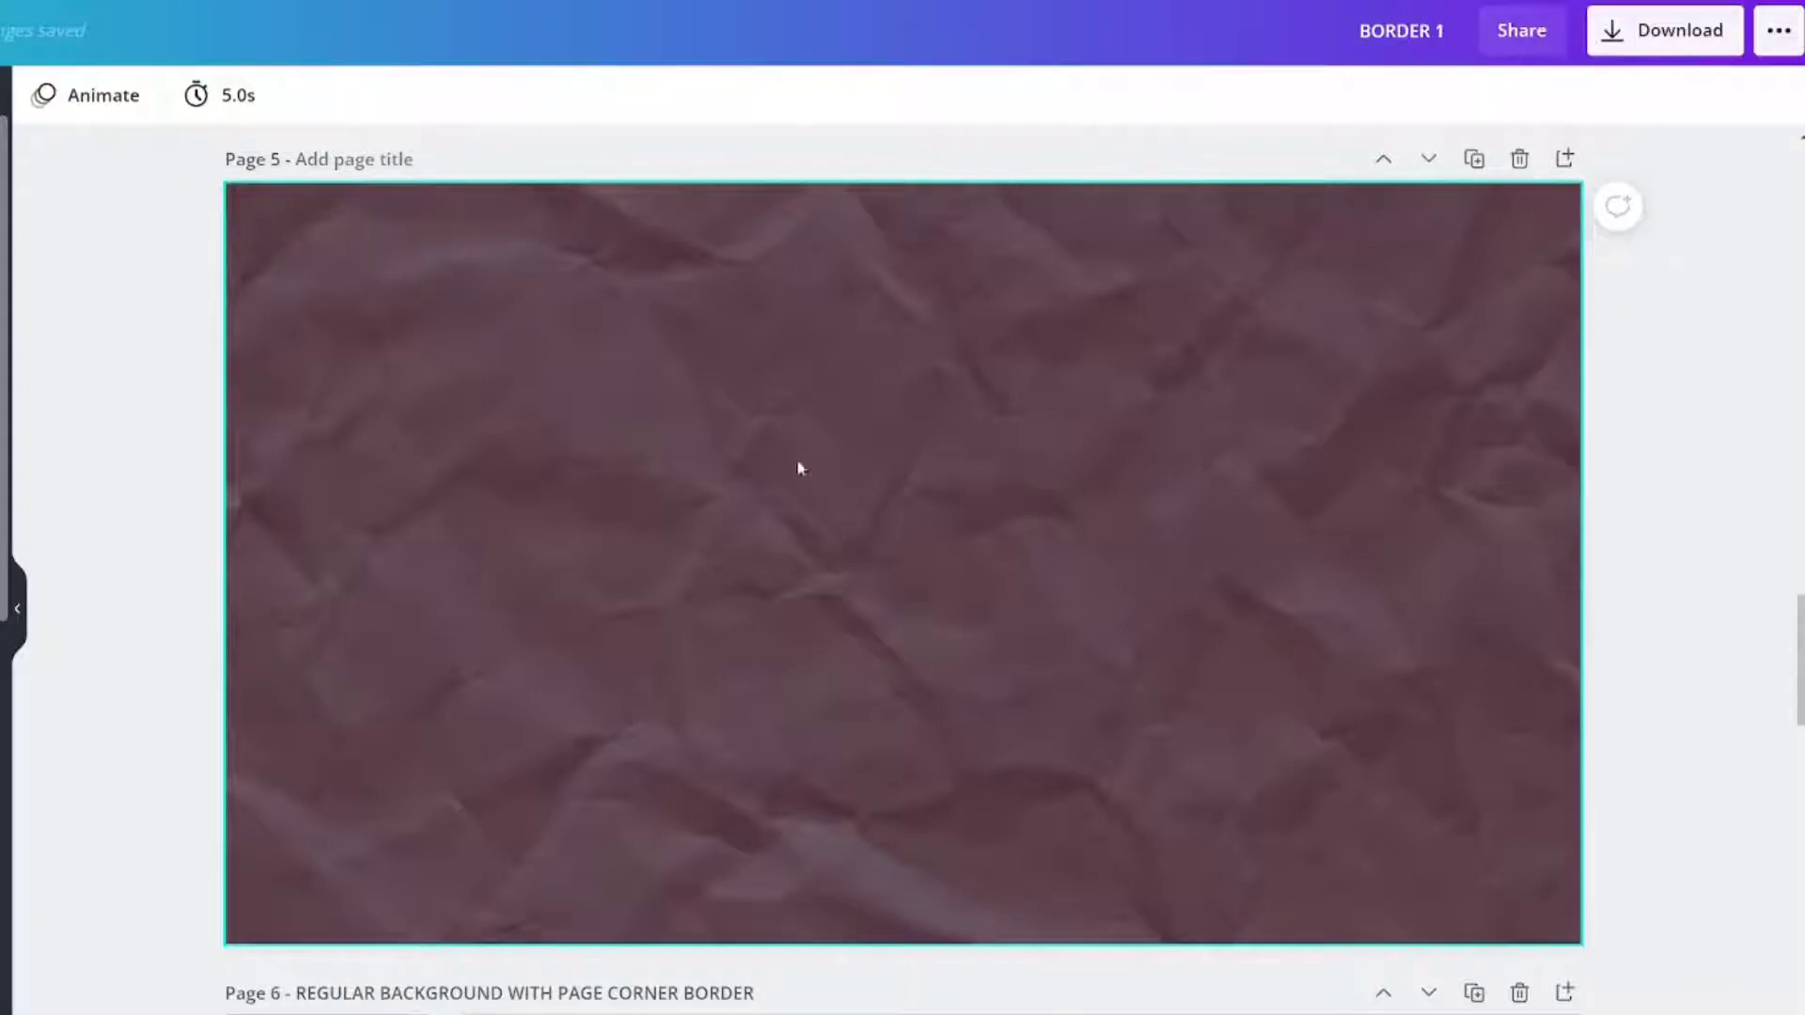
# Try teal, olive, pink, purple, green and turquoise, then make the background yellow.
pyautogui.click(448, 279)
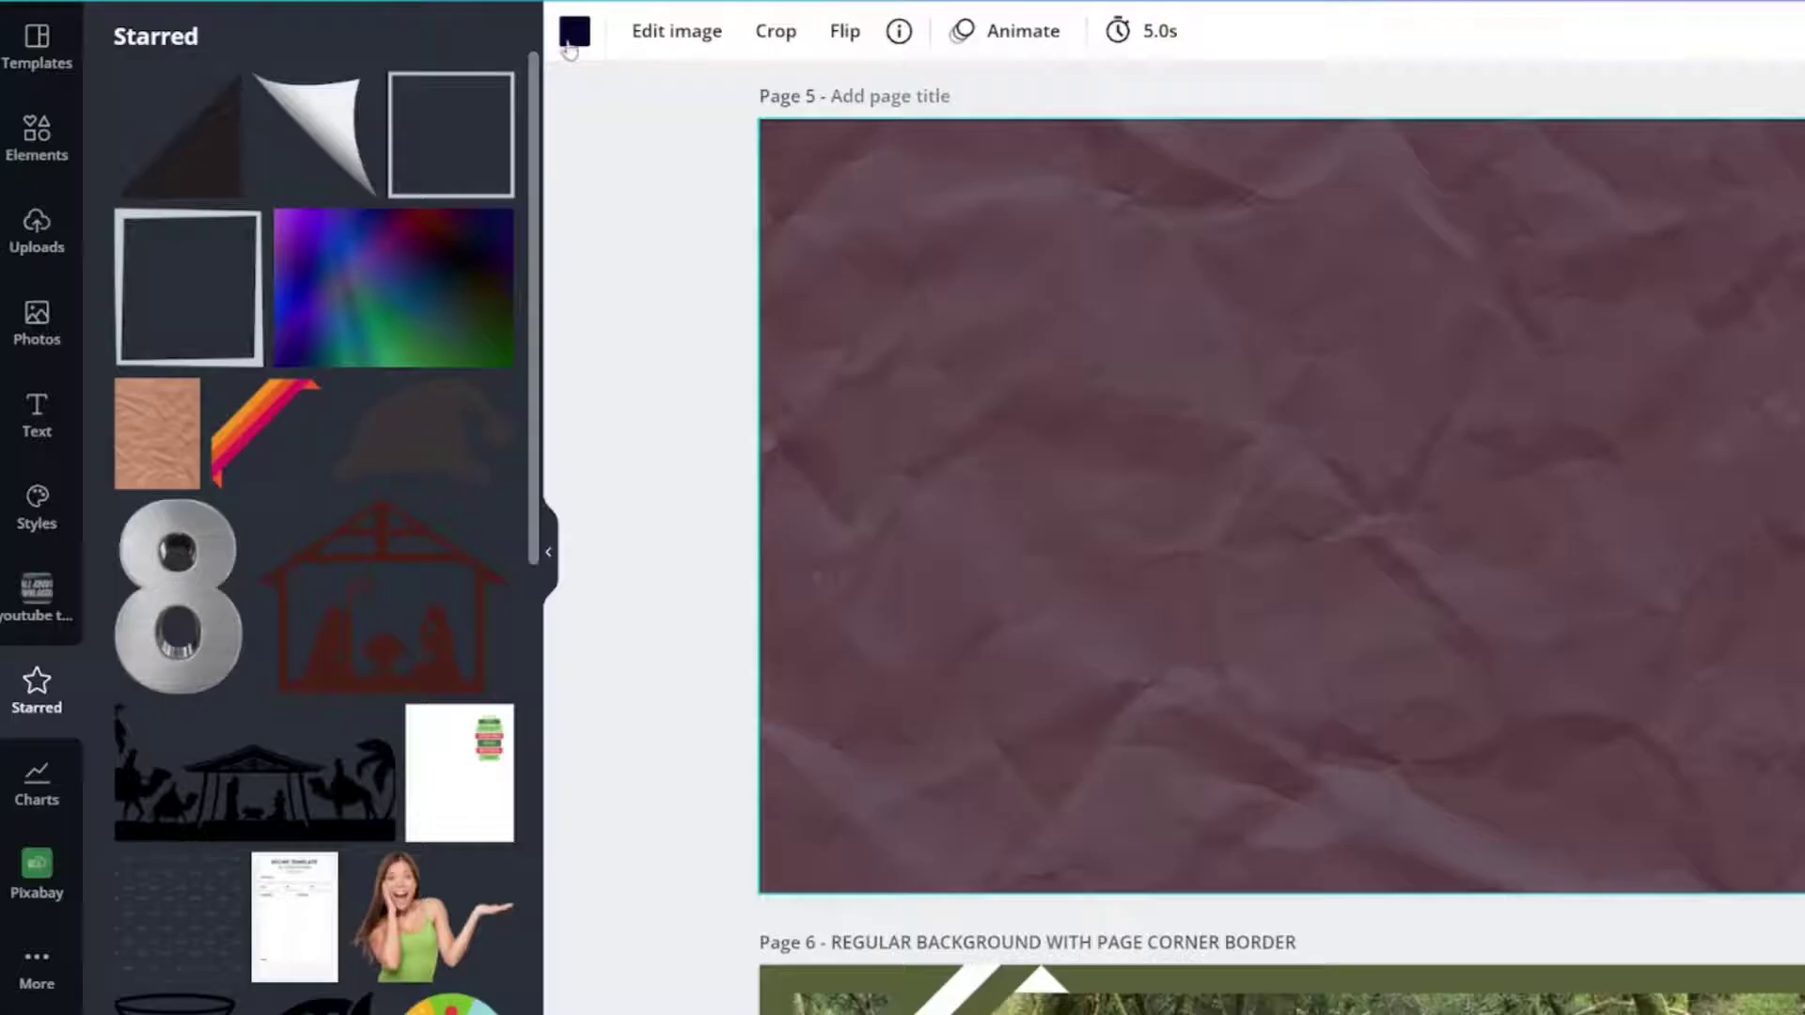
pyautogui.click(572, 29)
pyautogui.click(208, 165)
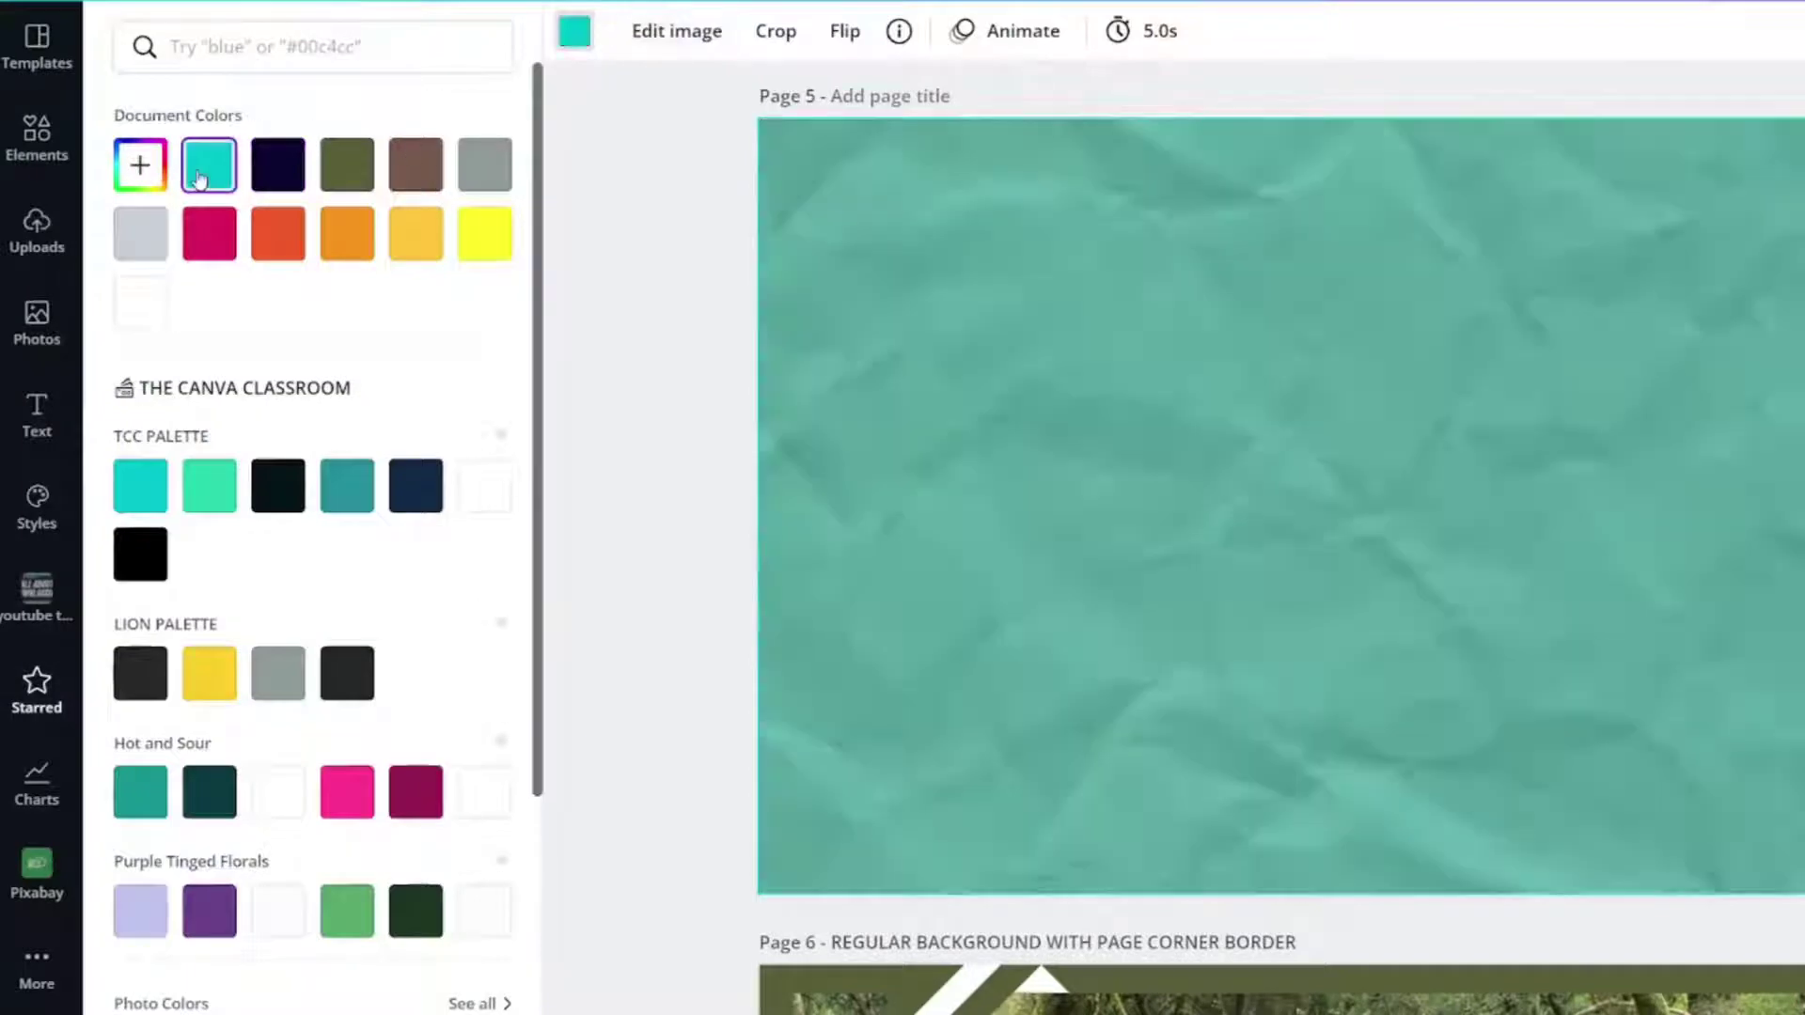
pyautogui.click(347, 166)
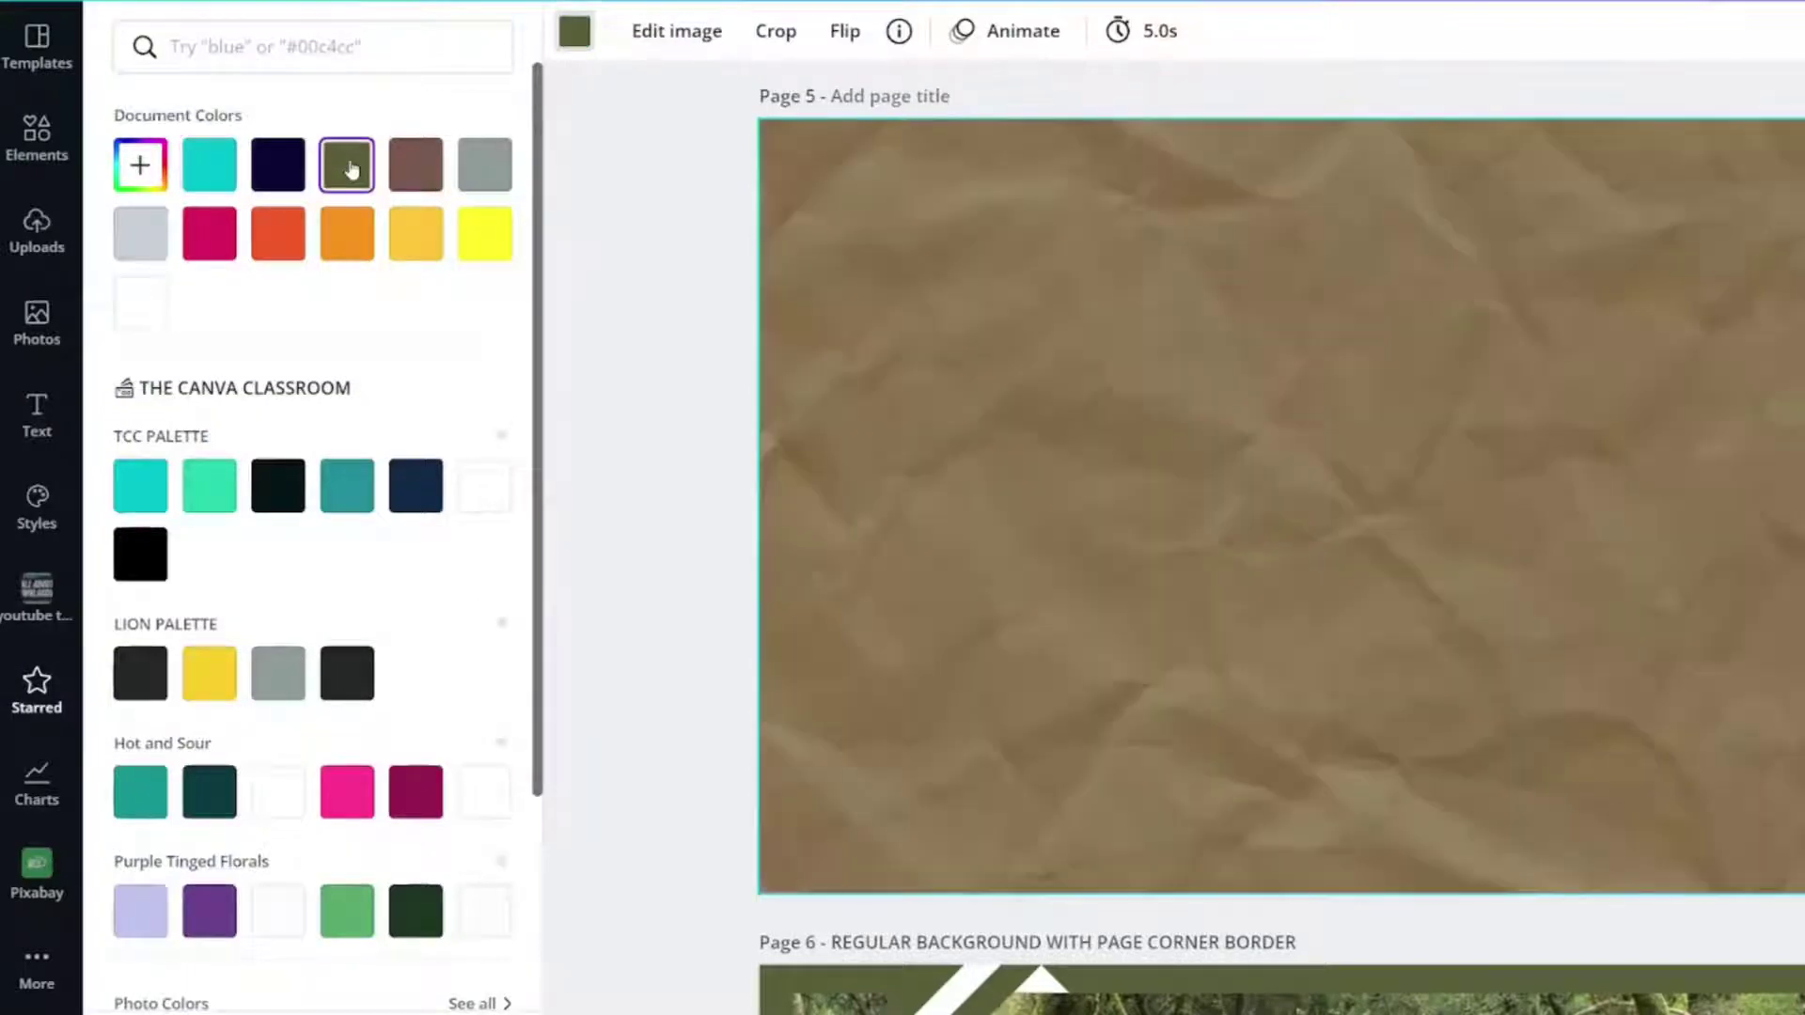
pyautogui.click(359, 795)
pyautogui.click(208, 911)
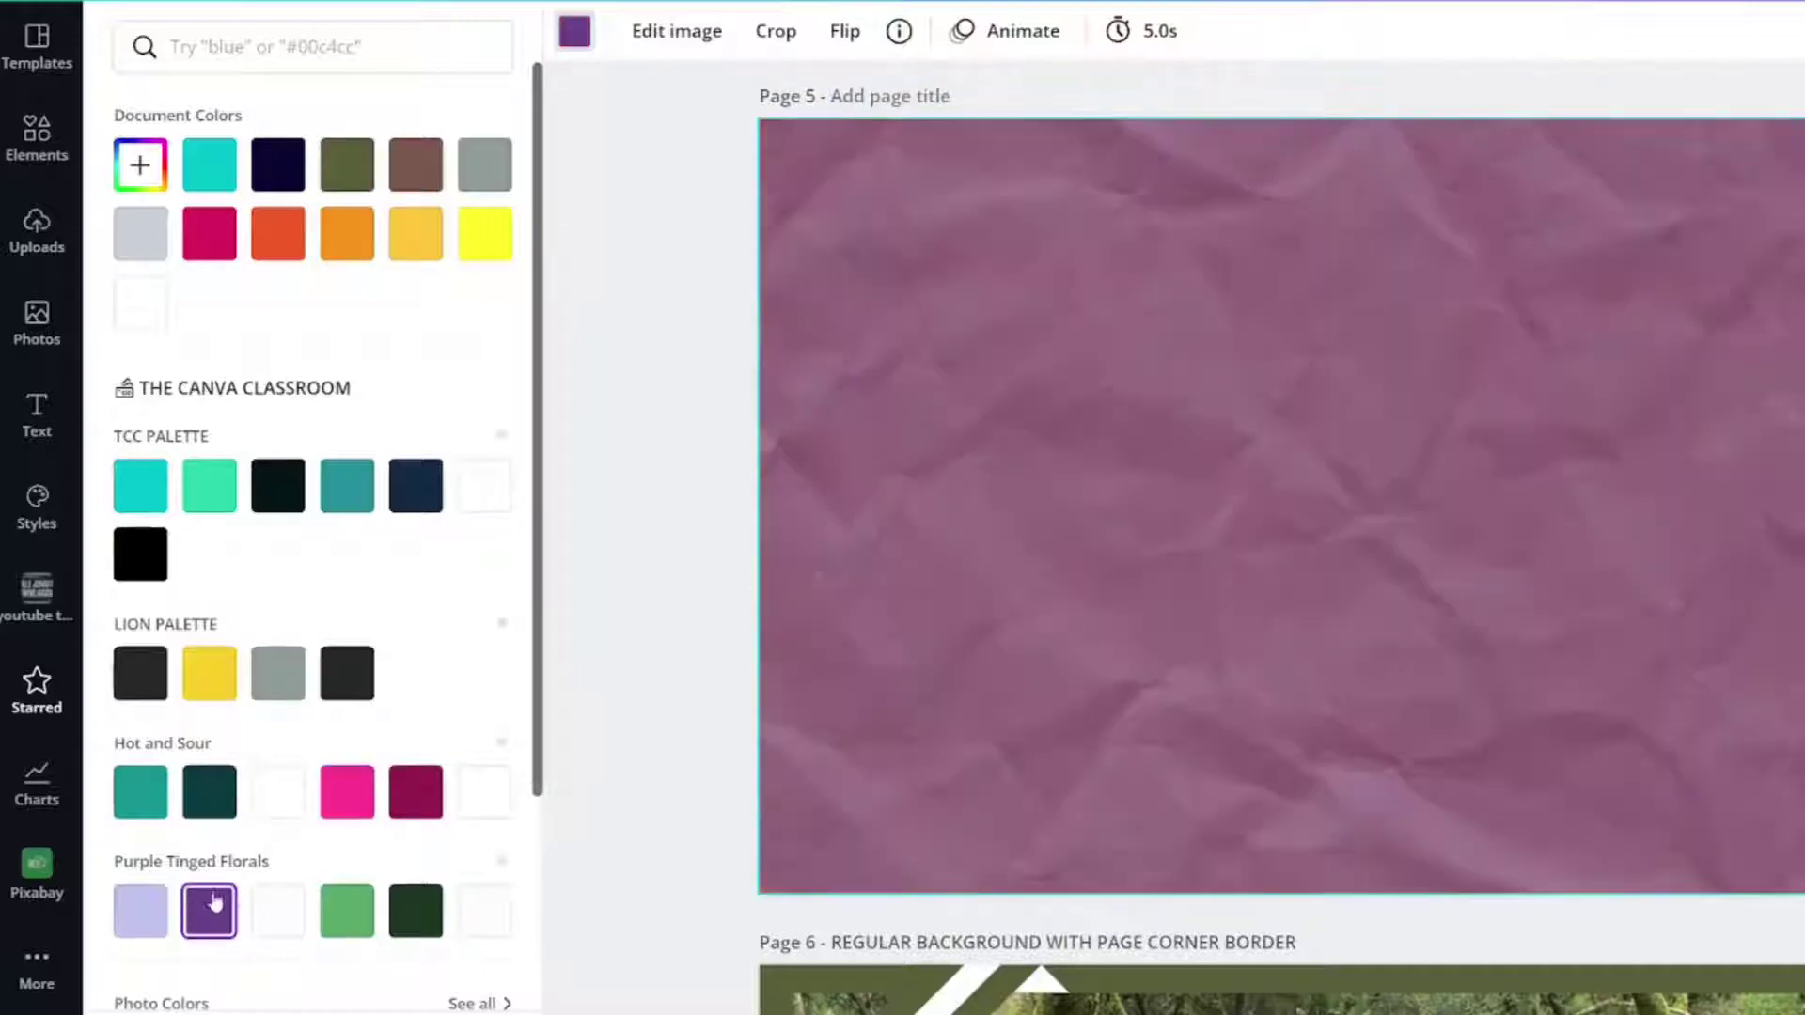
pyautogui.click(355, 921)
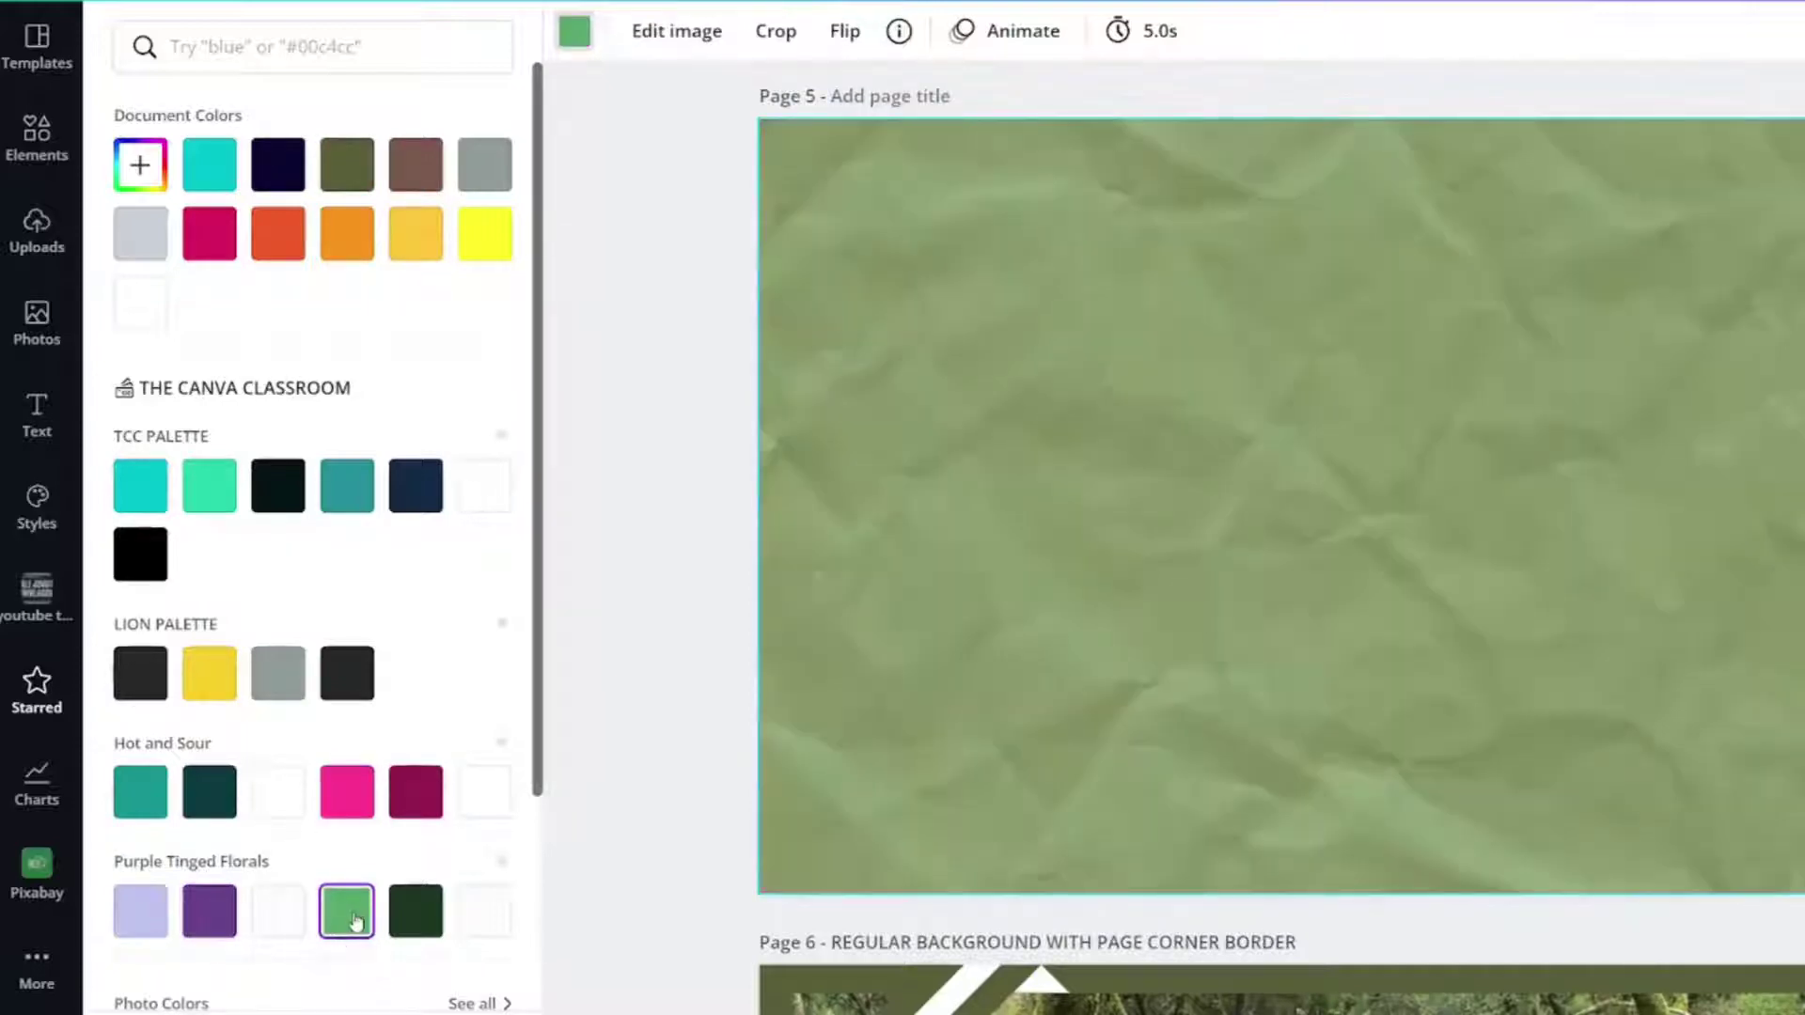
pyautogui.click(212, 168)
pyautogui.click(481, 233)
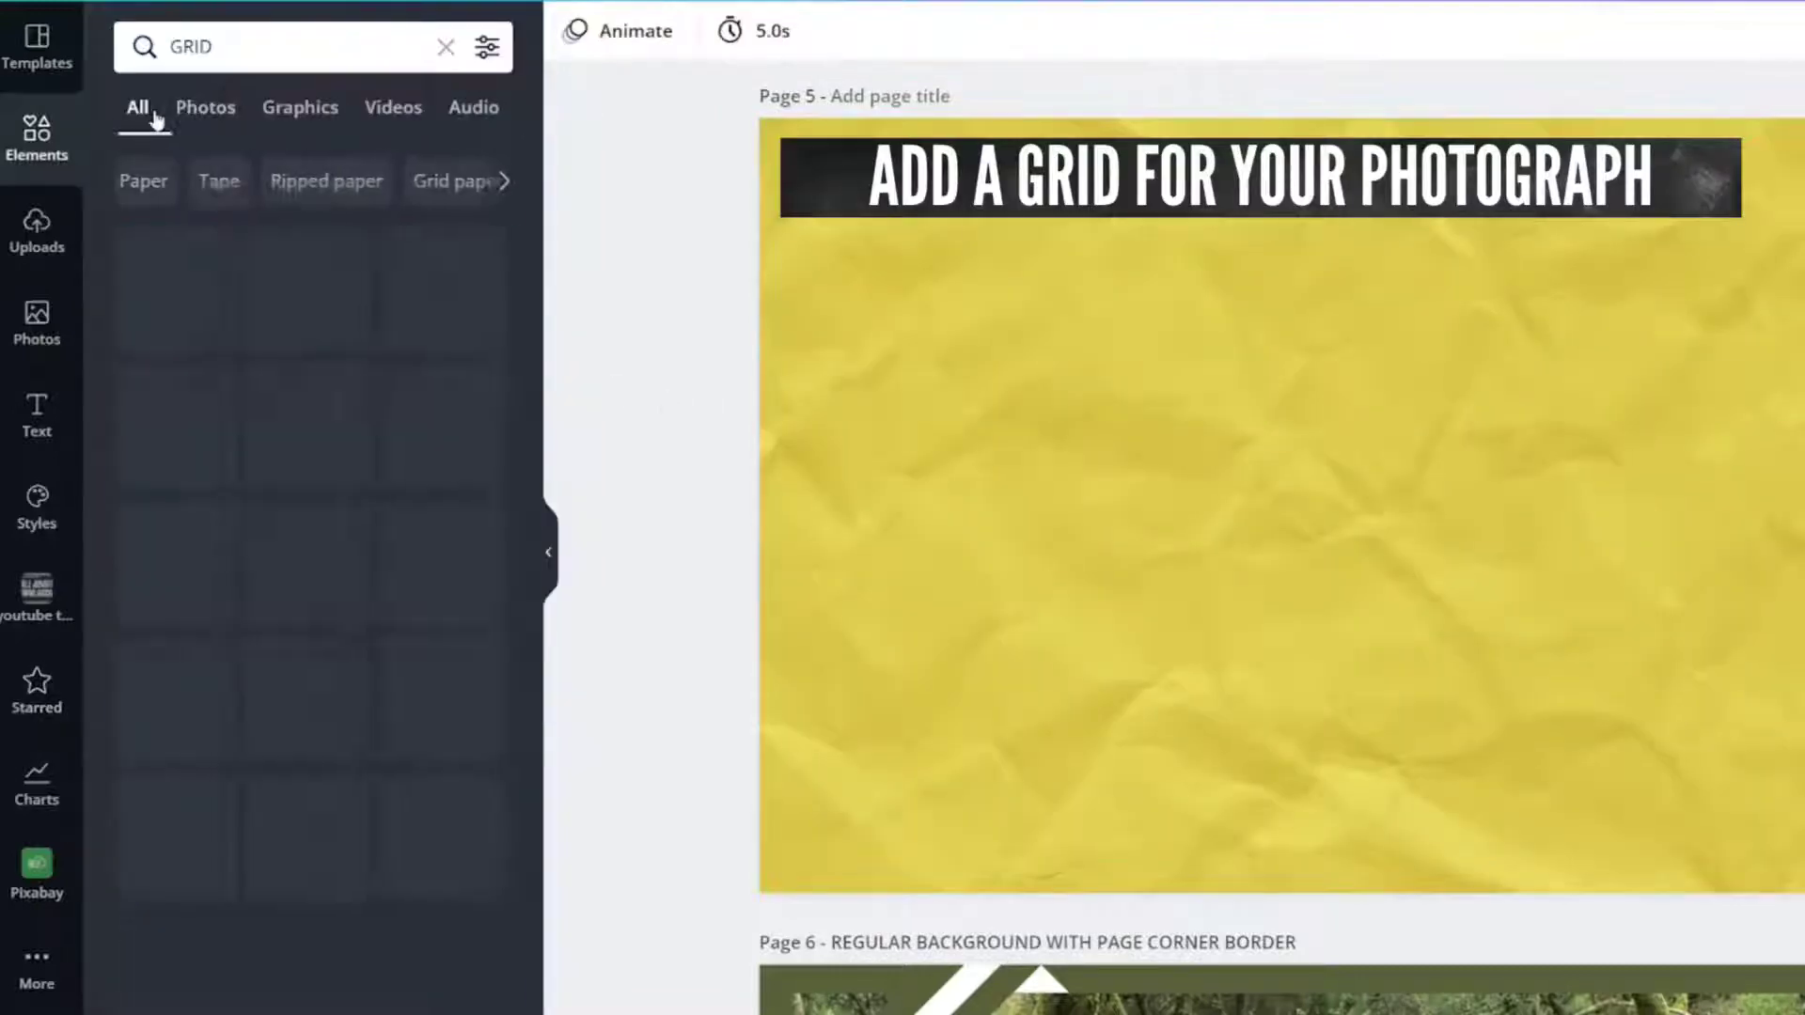
# Apply a single-photo grid to page 5 and inset its edges so a yellow border shows.
pyautogui.click(165, 288)
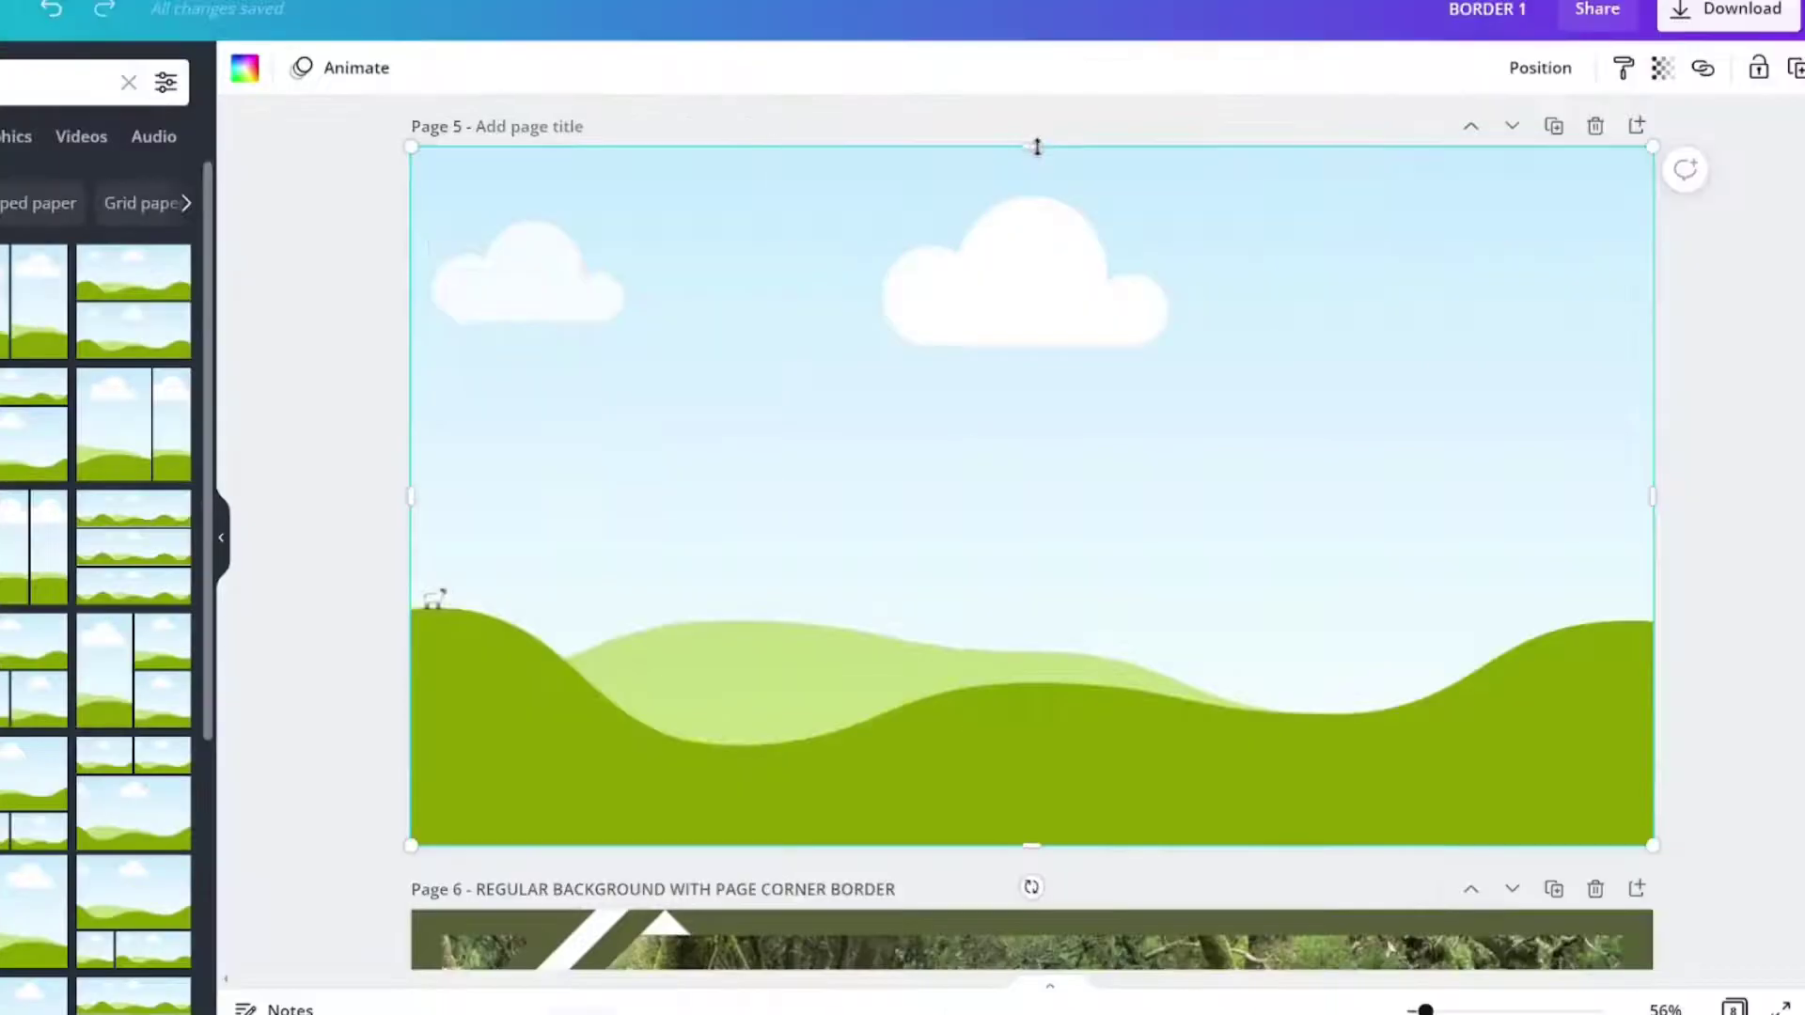
pyautogui.moveTo(1456, 117); pyautogui.dragTo(1447, 157)
pyautogui.moveTo(1032, 181); pyautogui.dragTo(1032, 183)
pyautogui.moveTo(1032, 849); pyautogui.dragTo(1039, 806)
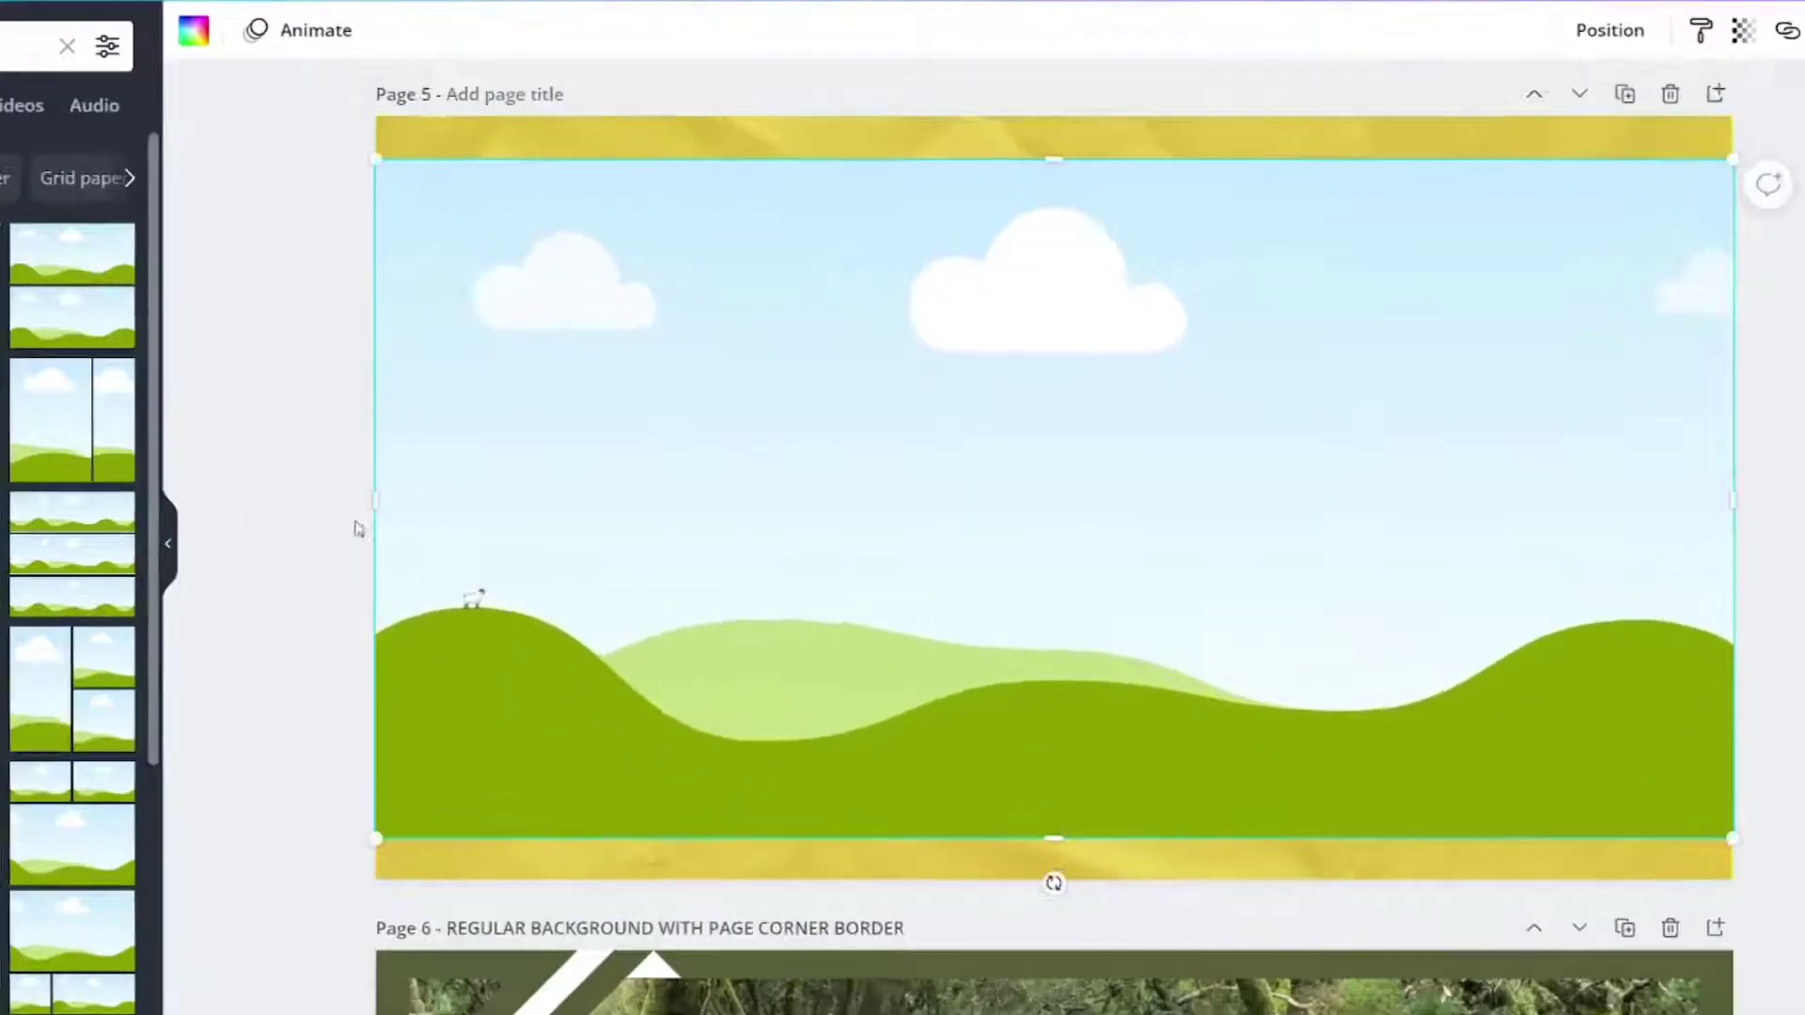
pyautogui.click(1627, 34)
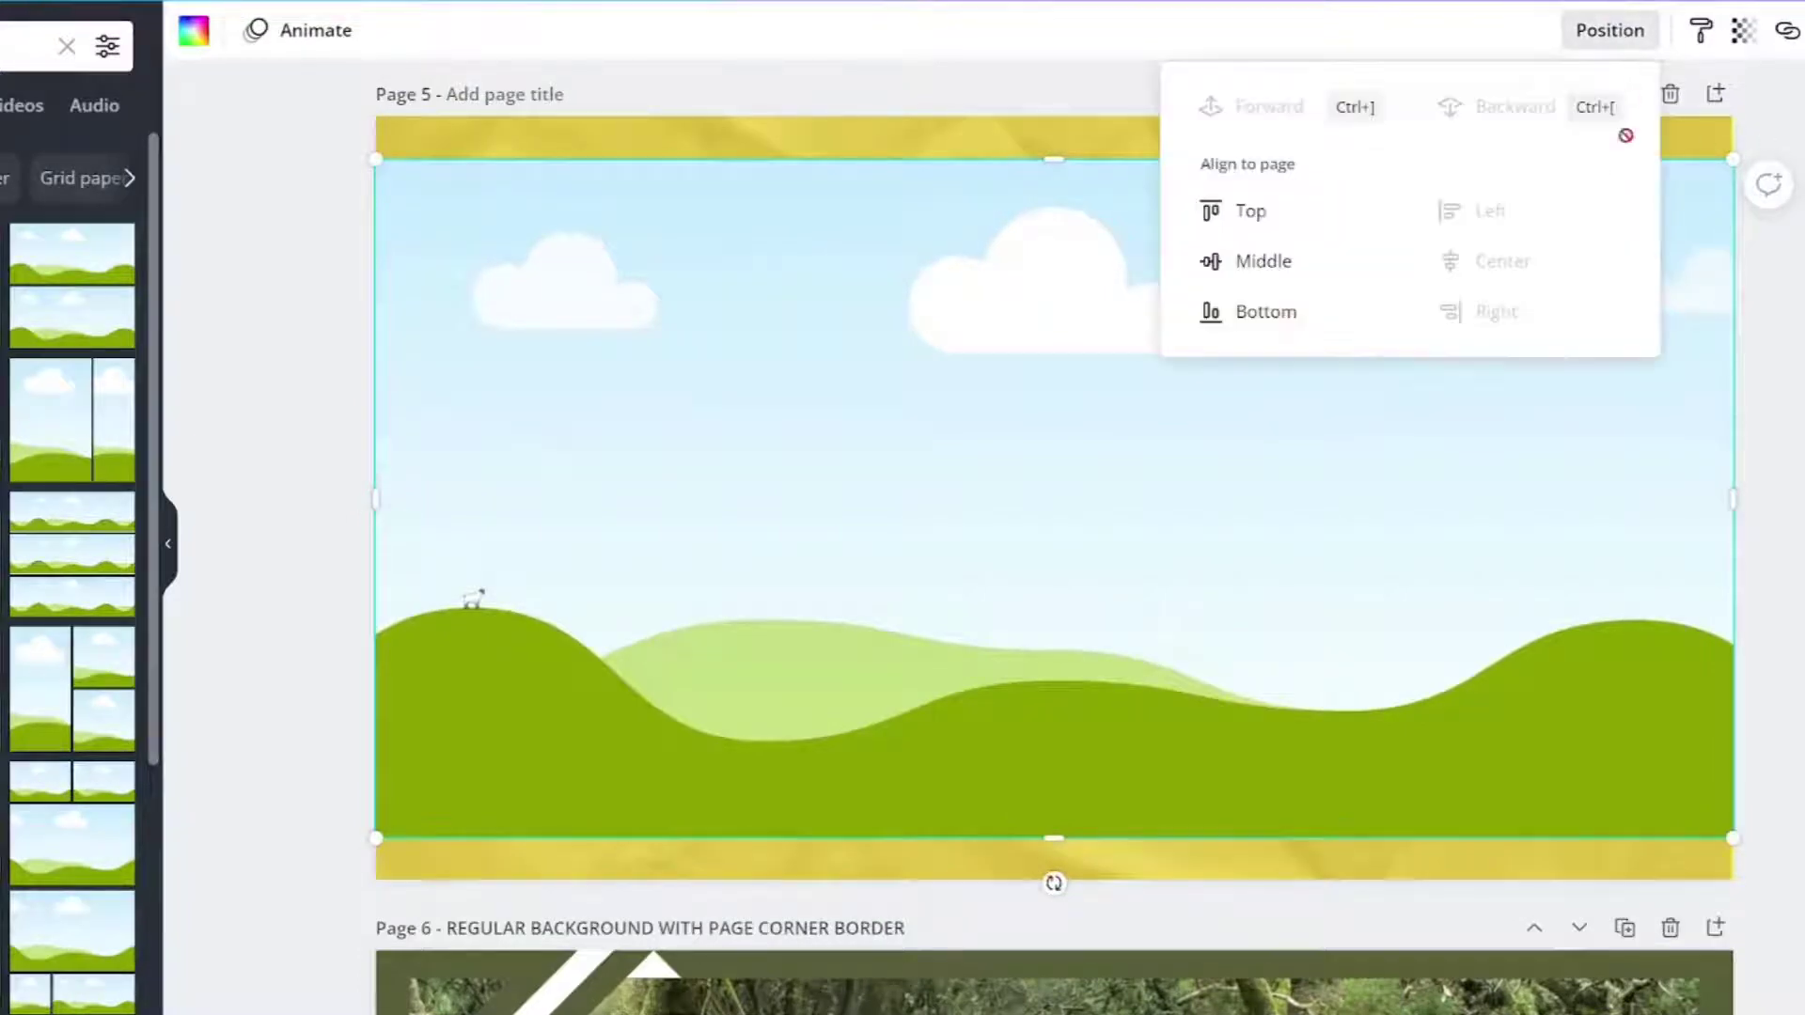
pyautogui.click(966, 133)
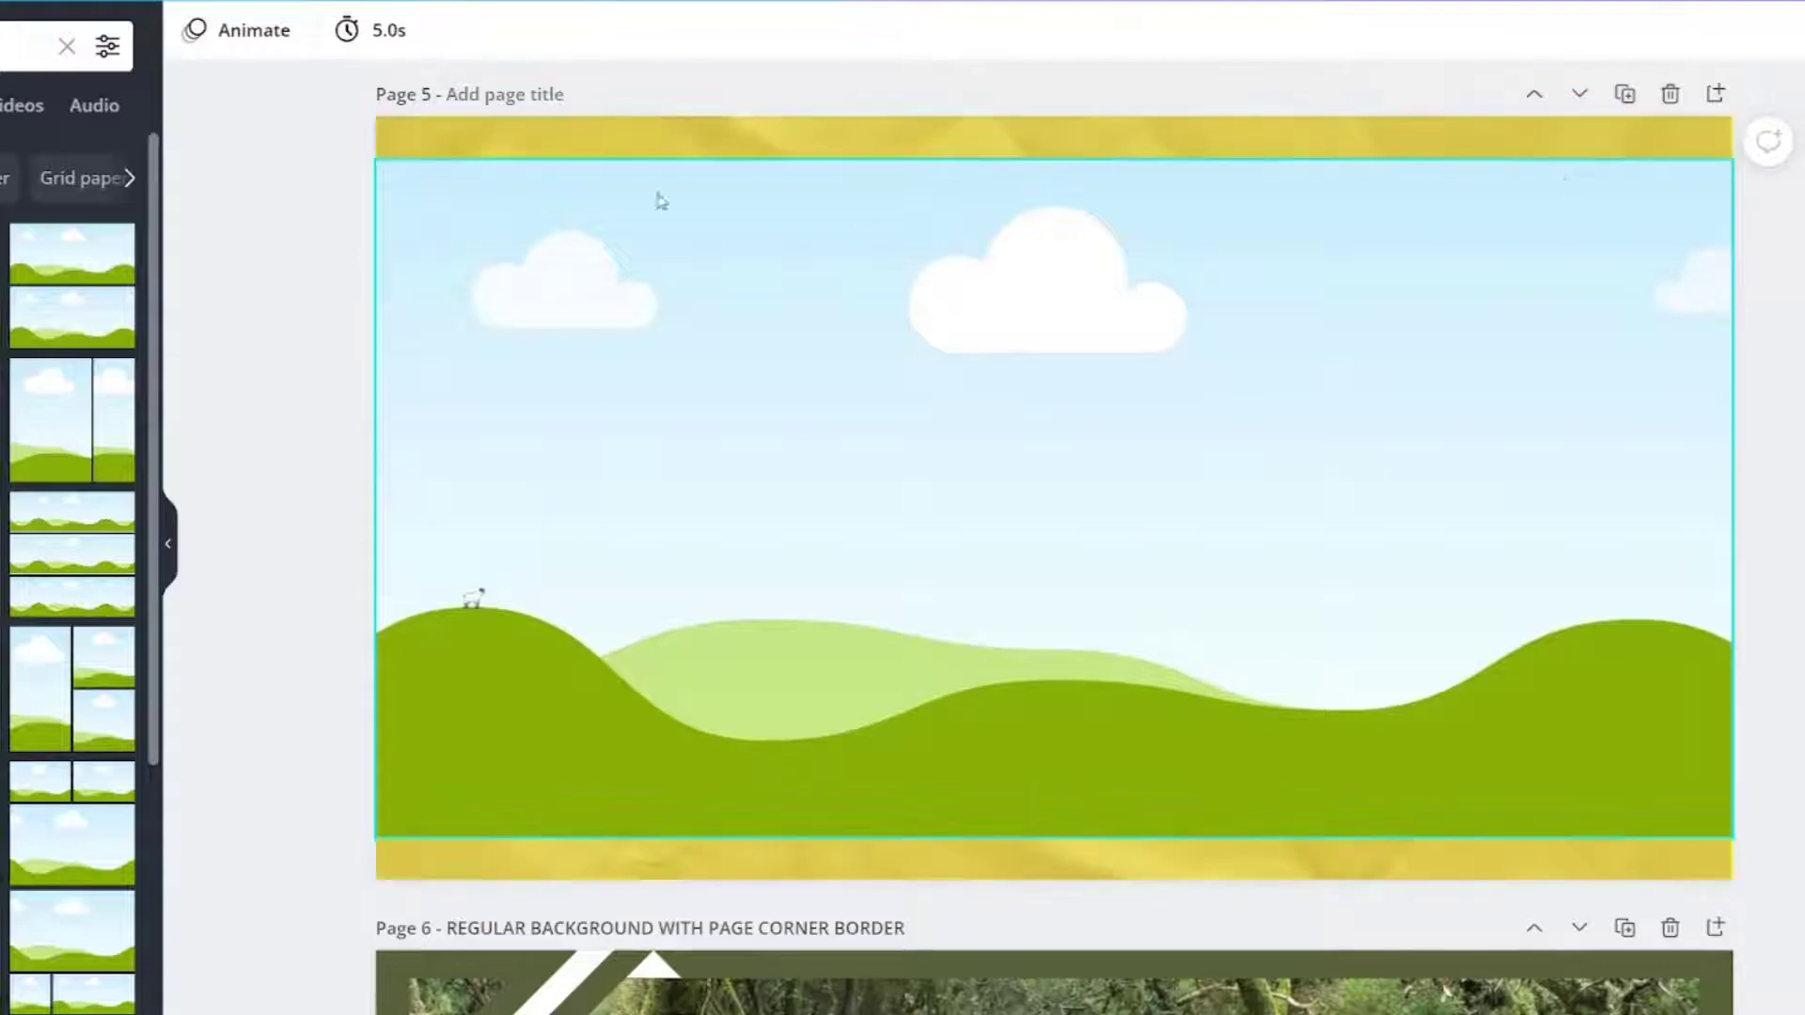
pyautogui.click(402, 527)
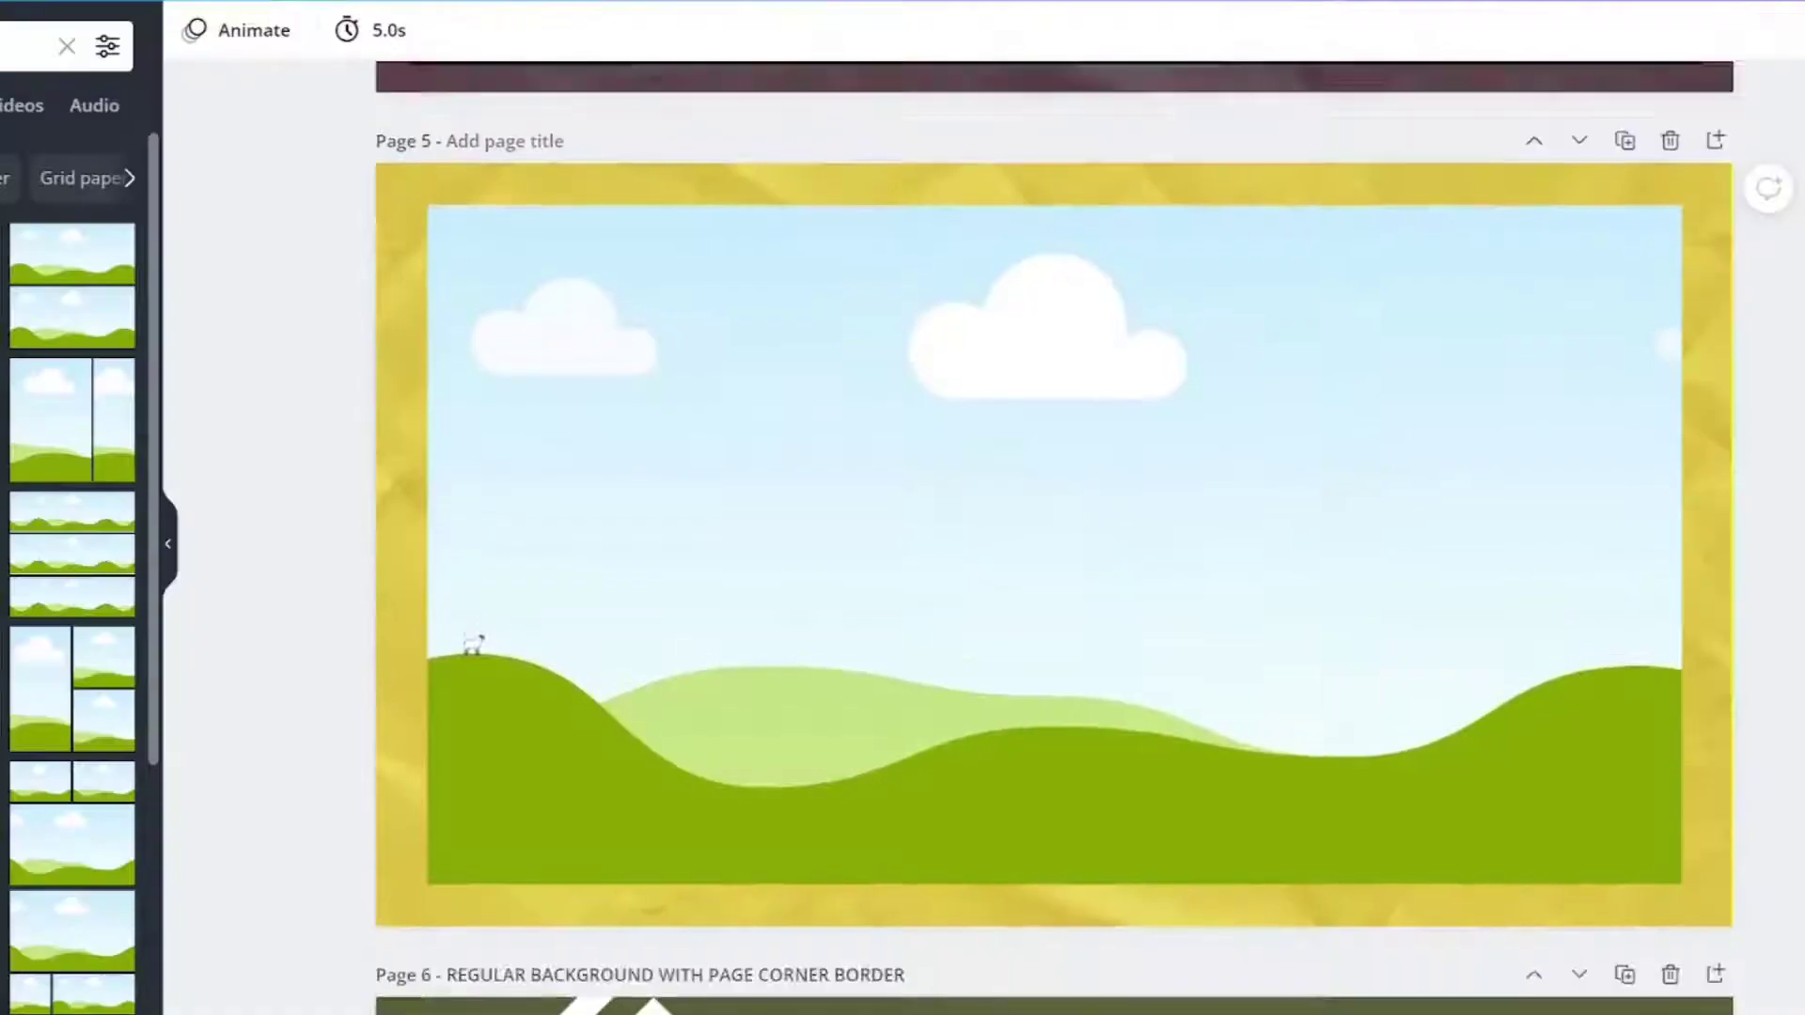
pyautogui.scroll(20, 1109, 479)
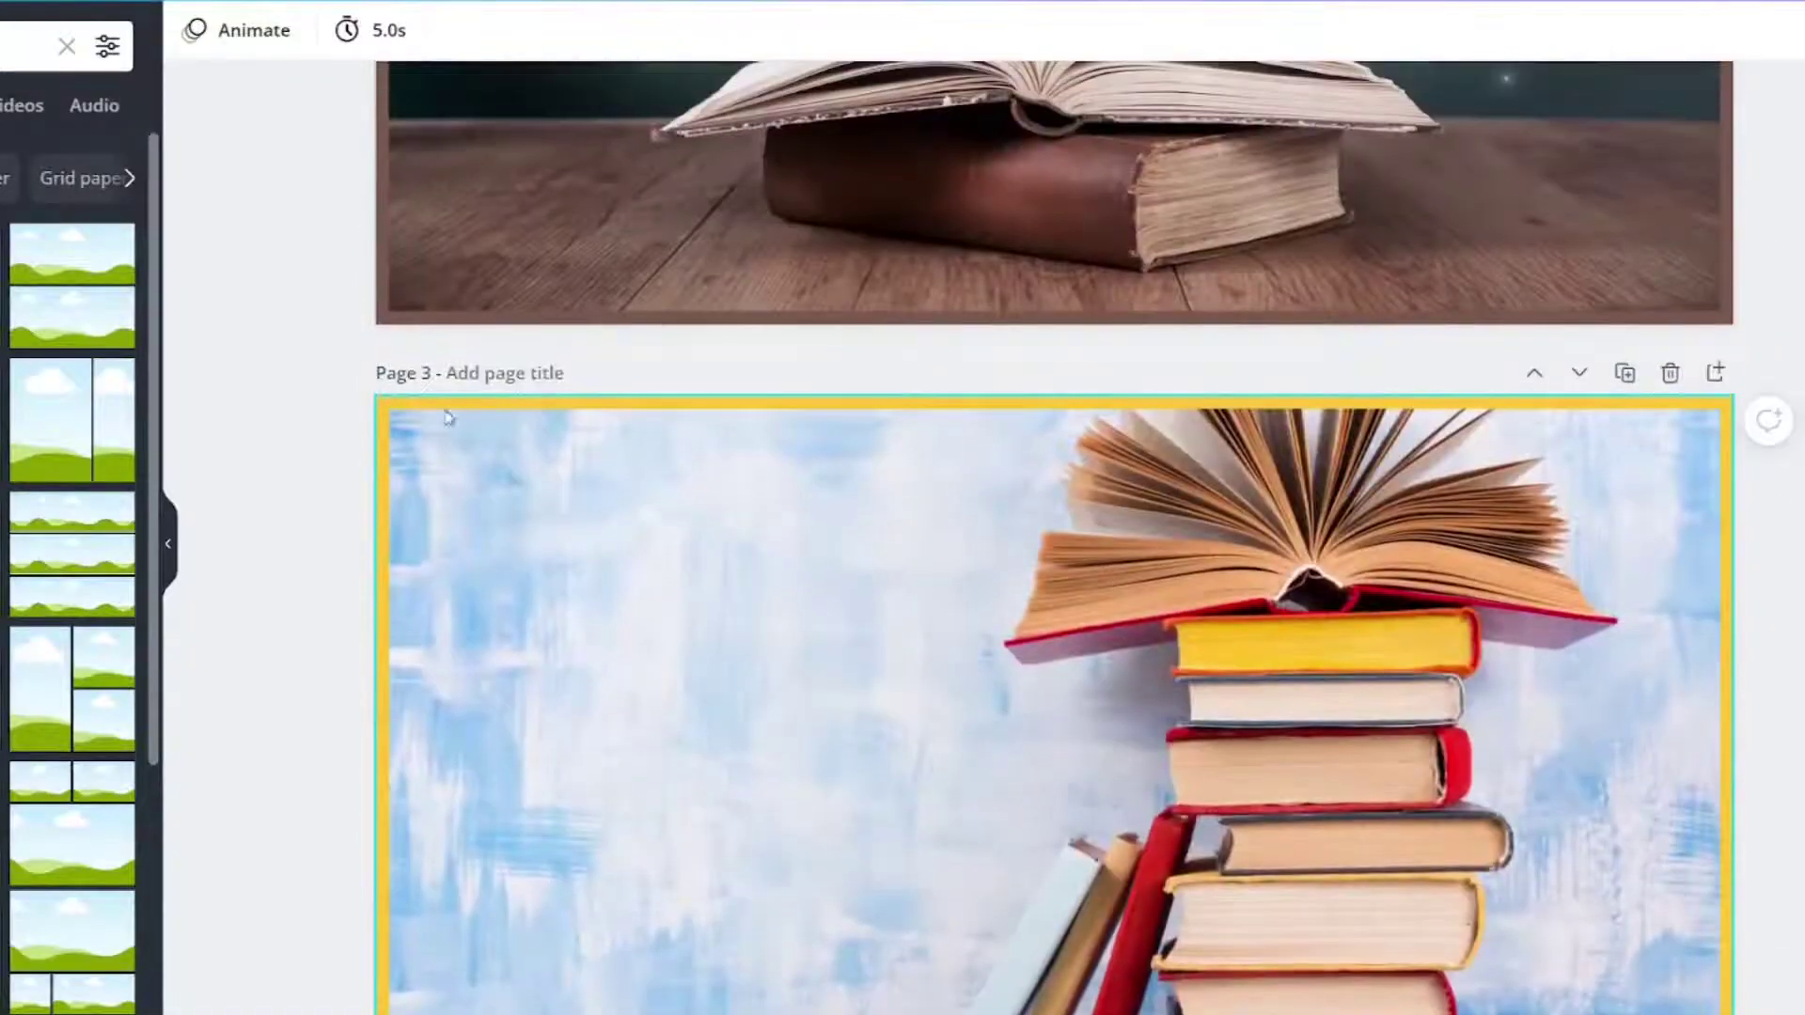
pyautogui.scroll(-15, 376, 450)
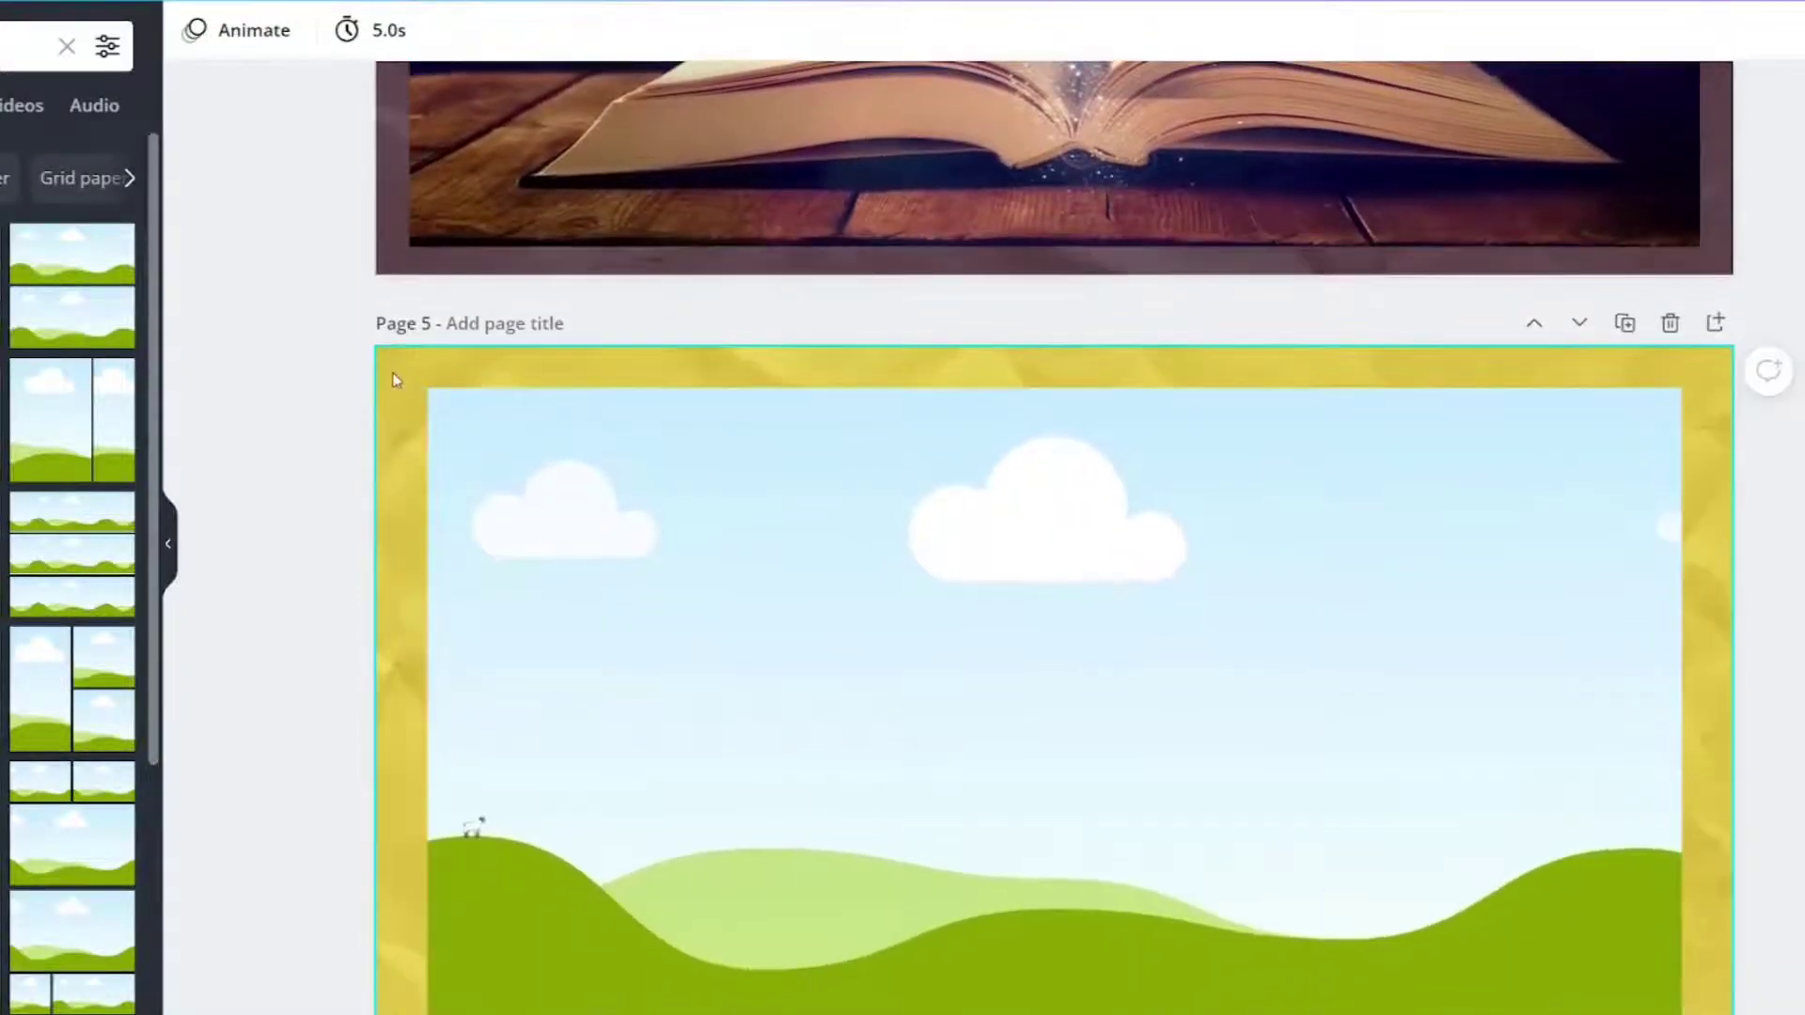
pyautogui.click(526, 432)
# Drop the Fairy Tale tree-house photo into page 5's grid frame.
pyautogui.scroll(-2, 347, 475)
pyautogui.click(0, 45)
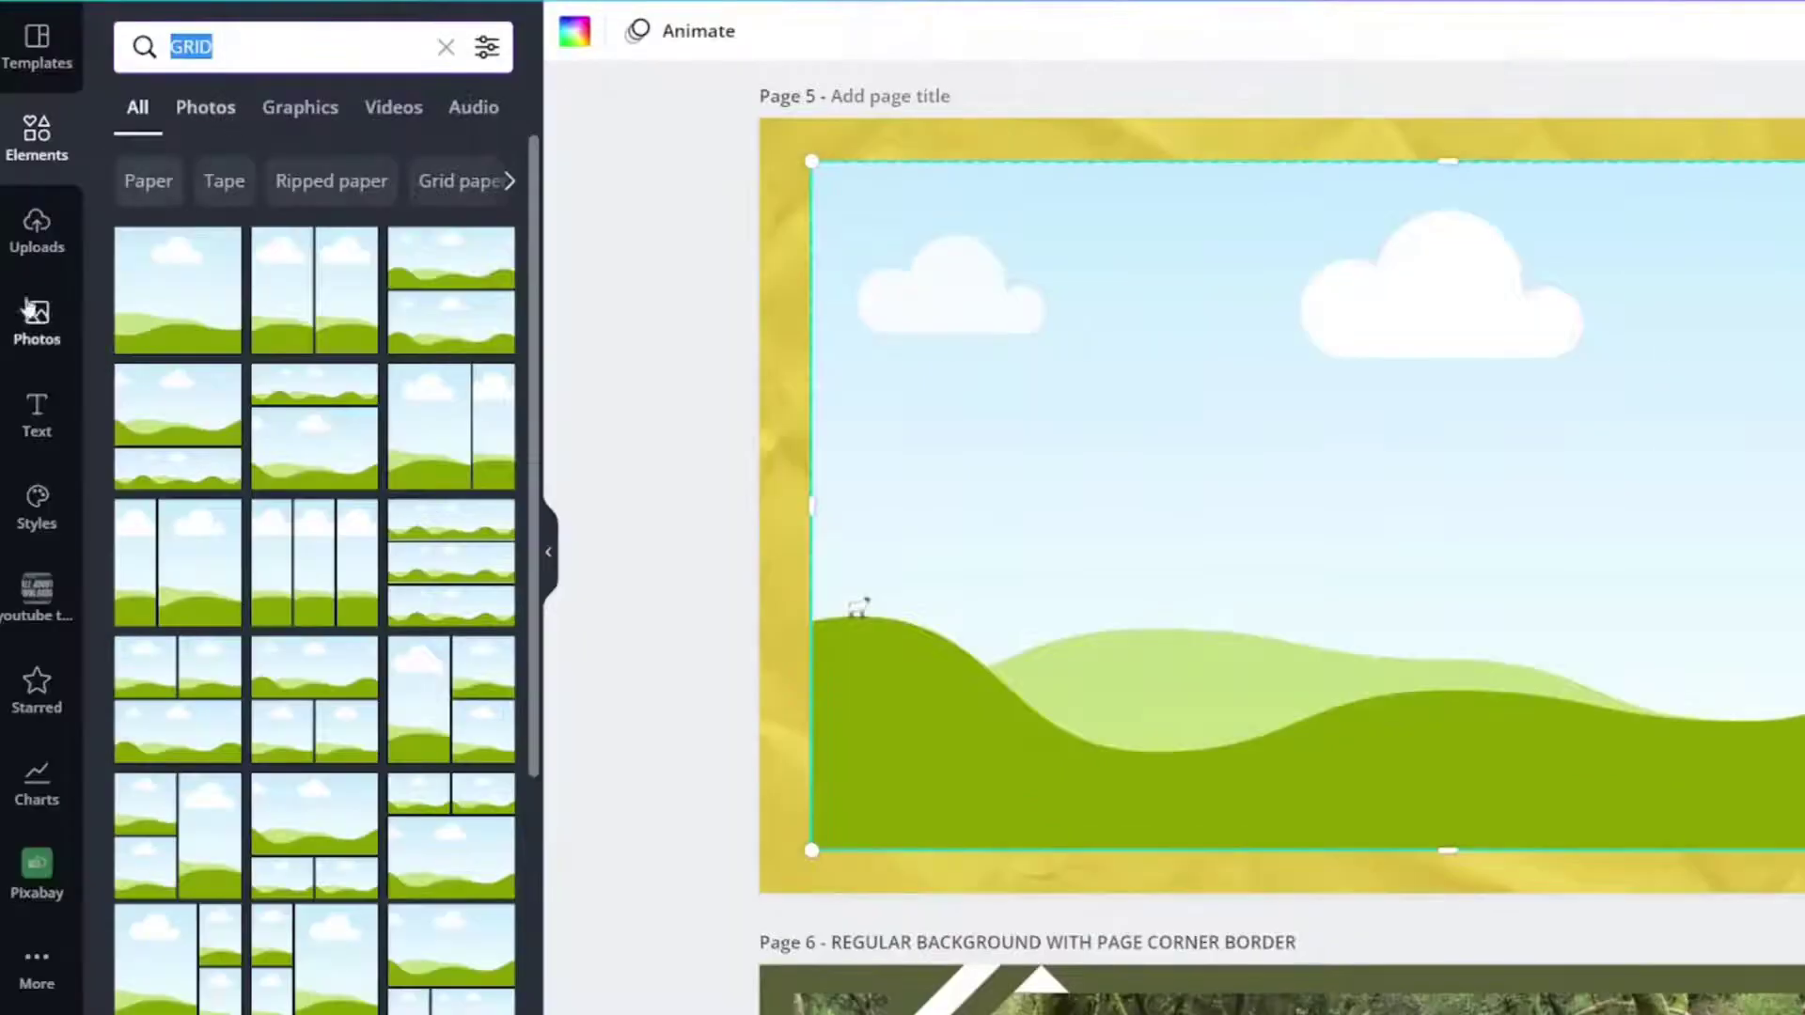
pyautogui.click(41, 343)
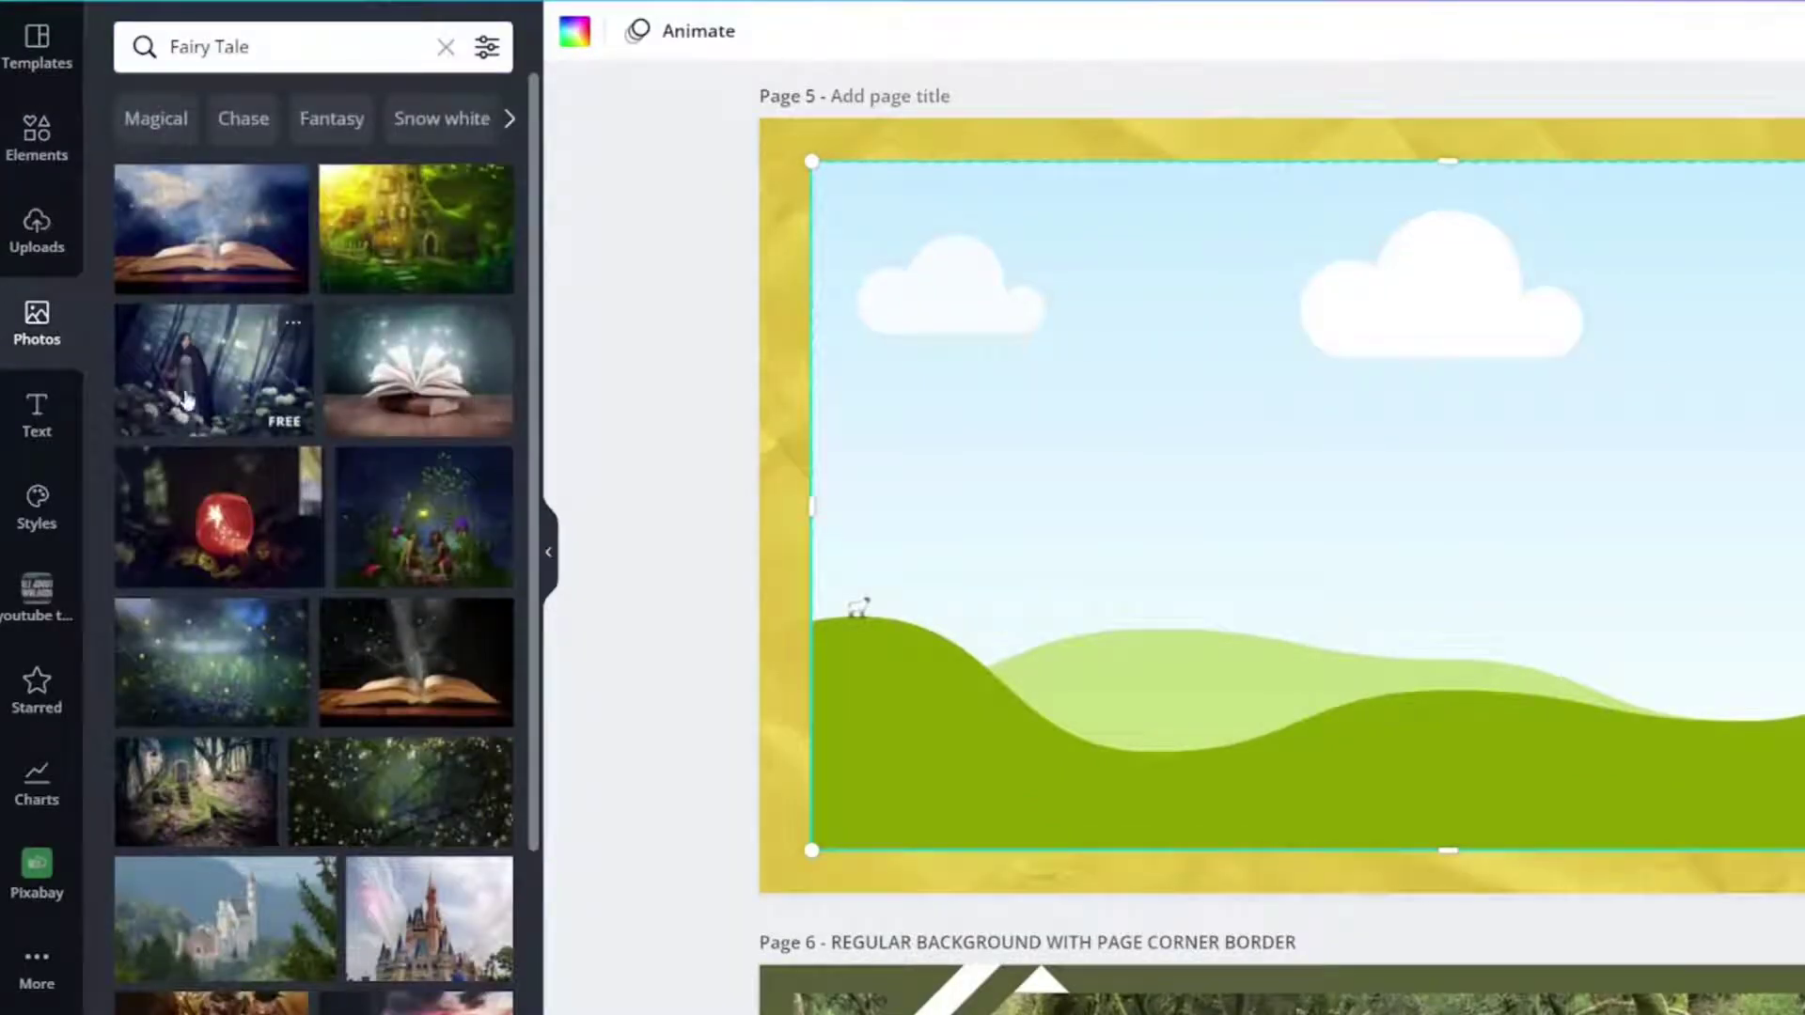
pyautogui.click(416, 234)
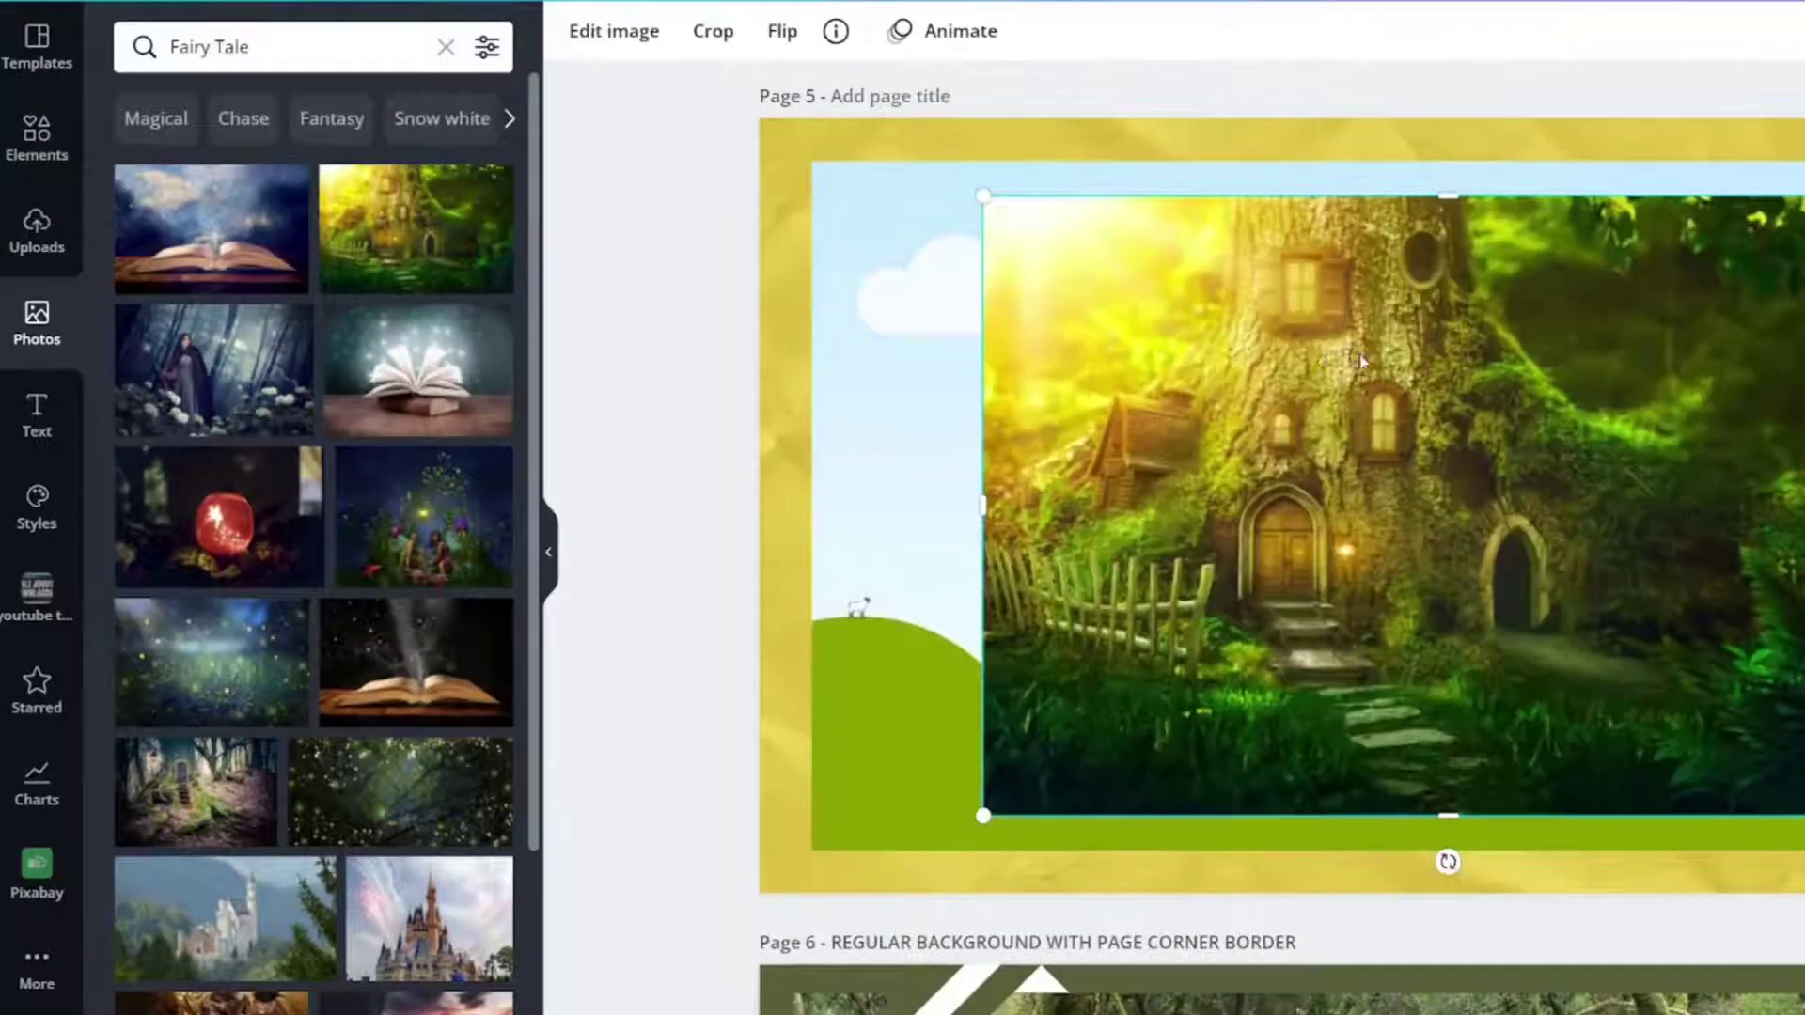
pyautogui.moveTo(1347, 347); pyautogui.dragTo(1268, 395)
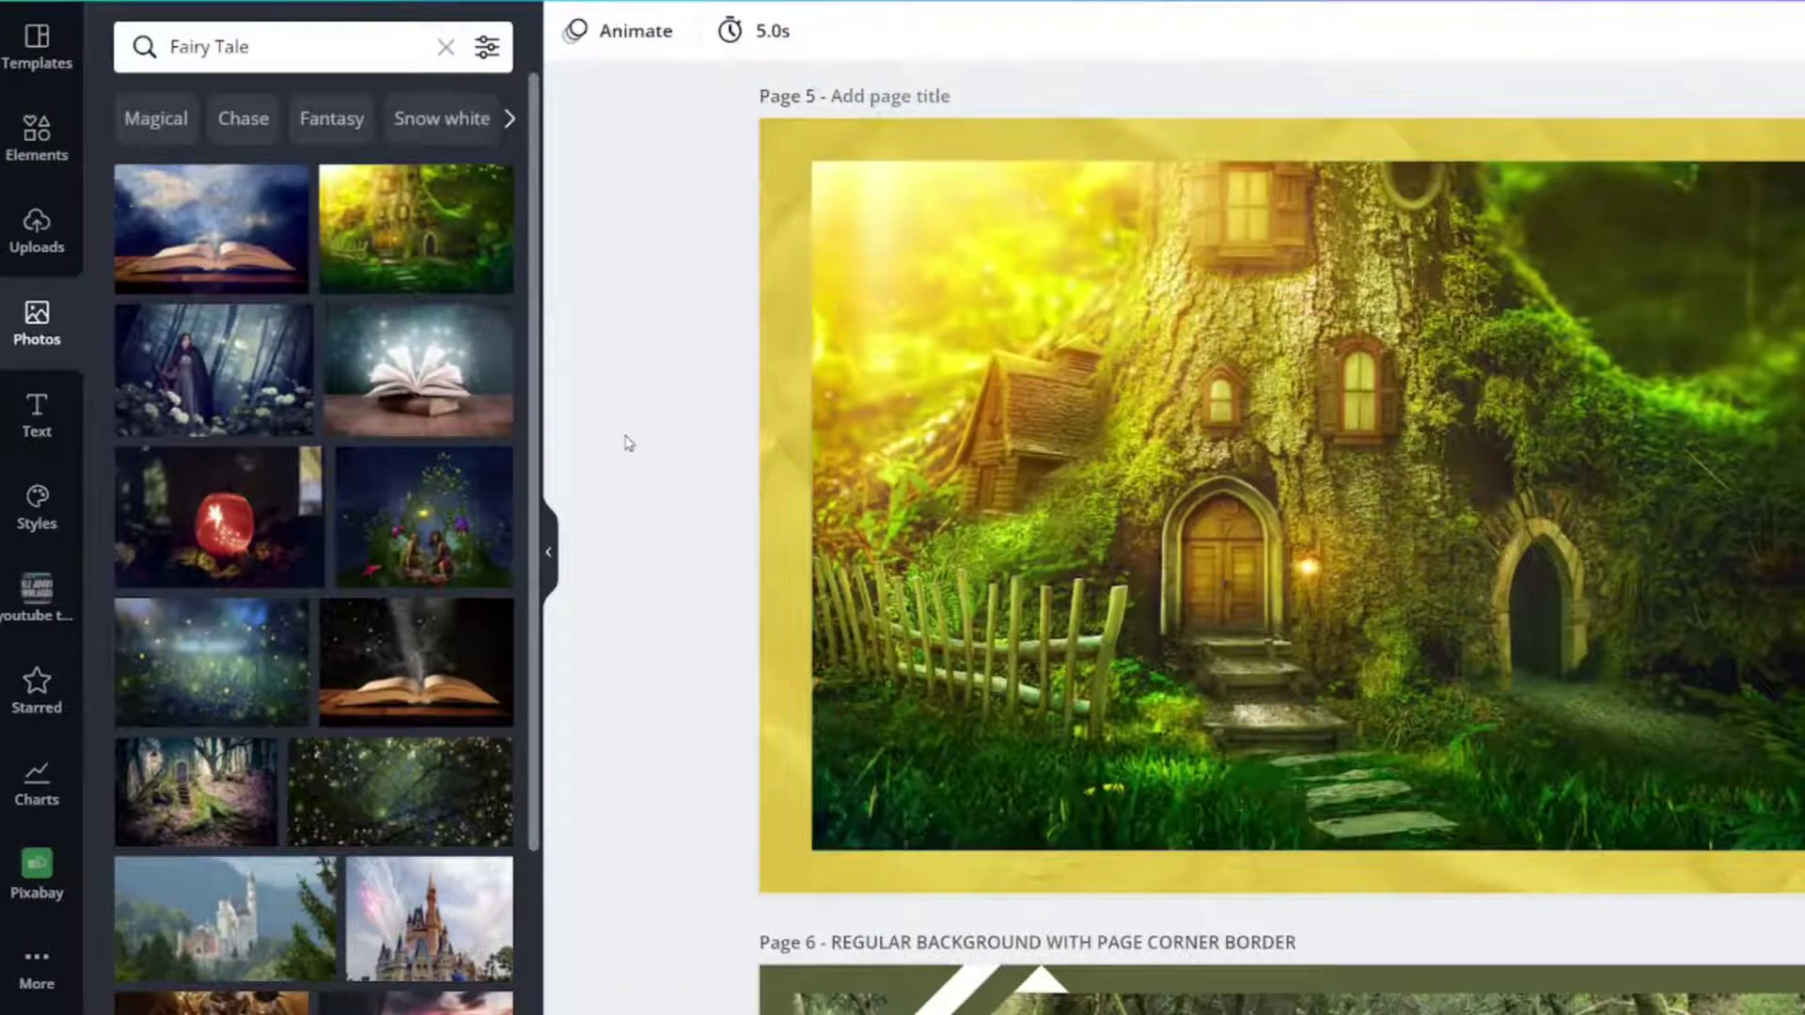
pyautogui.click(790, 160)
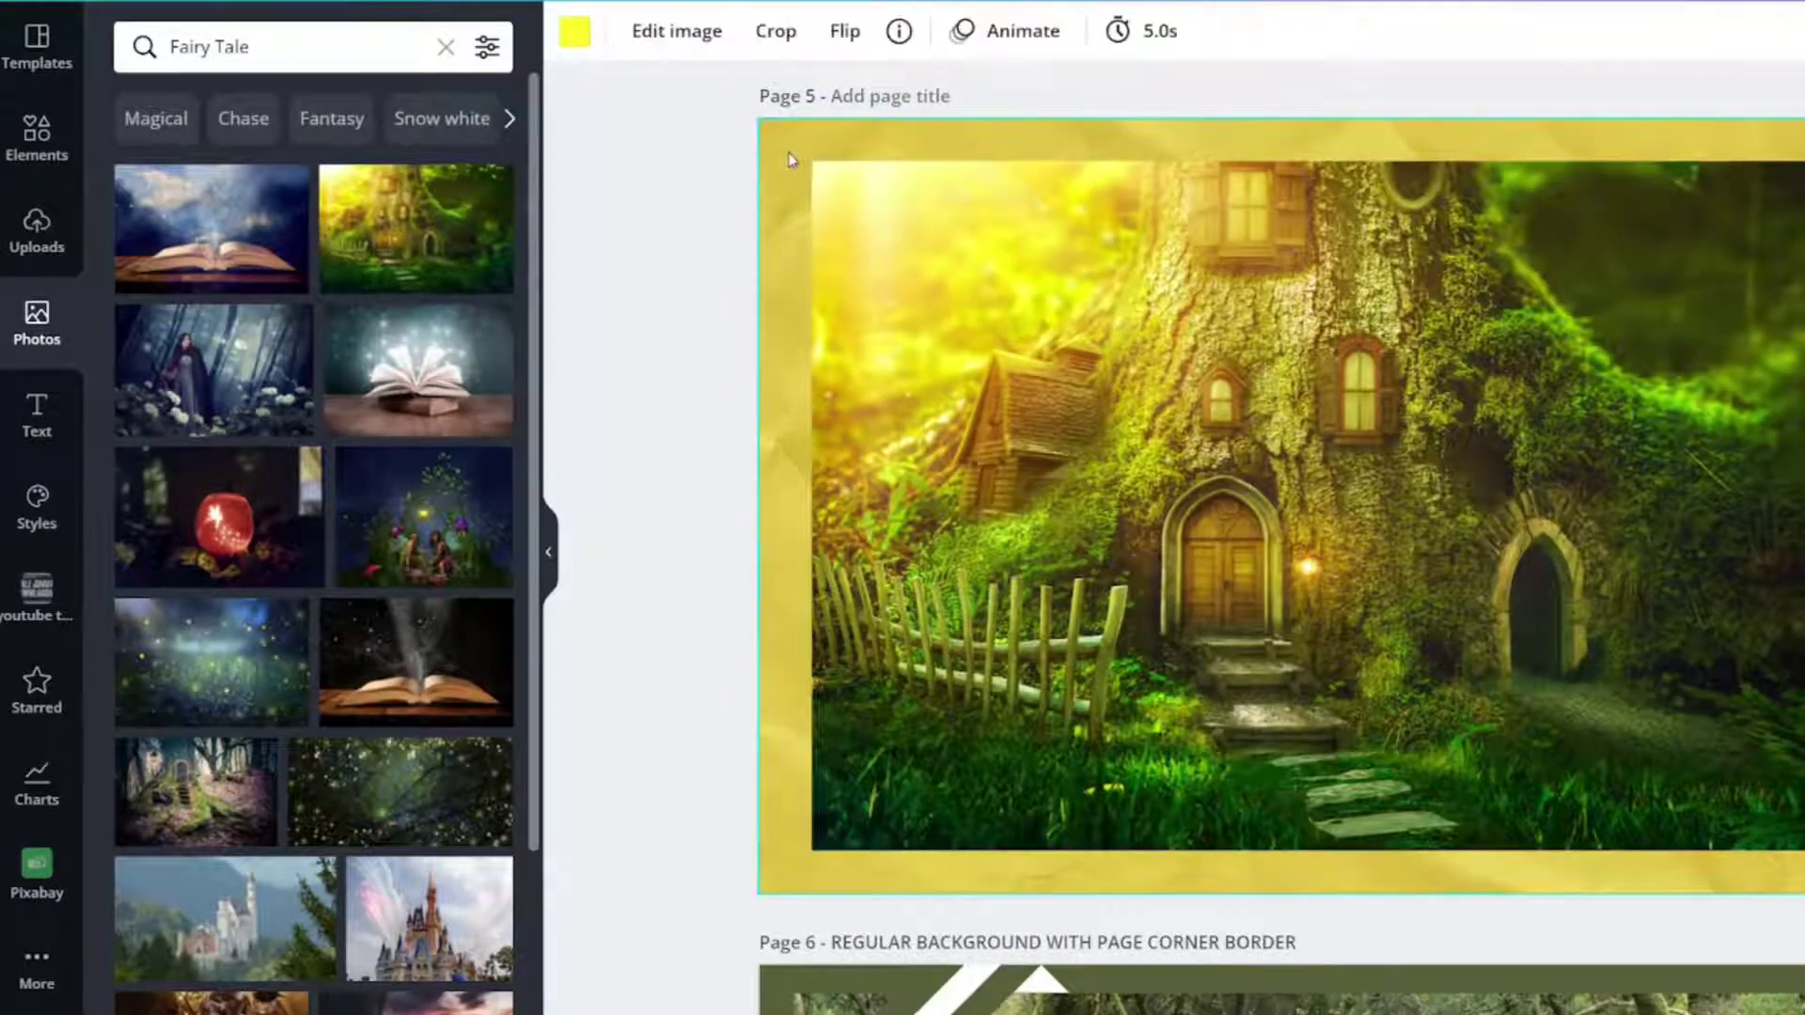
# Sample brown and dark green from the photo, then settle on its bright yellow for the border.
pyautogui.click(575, 34)
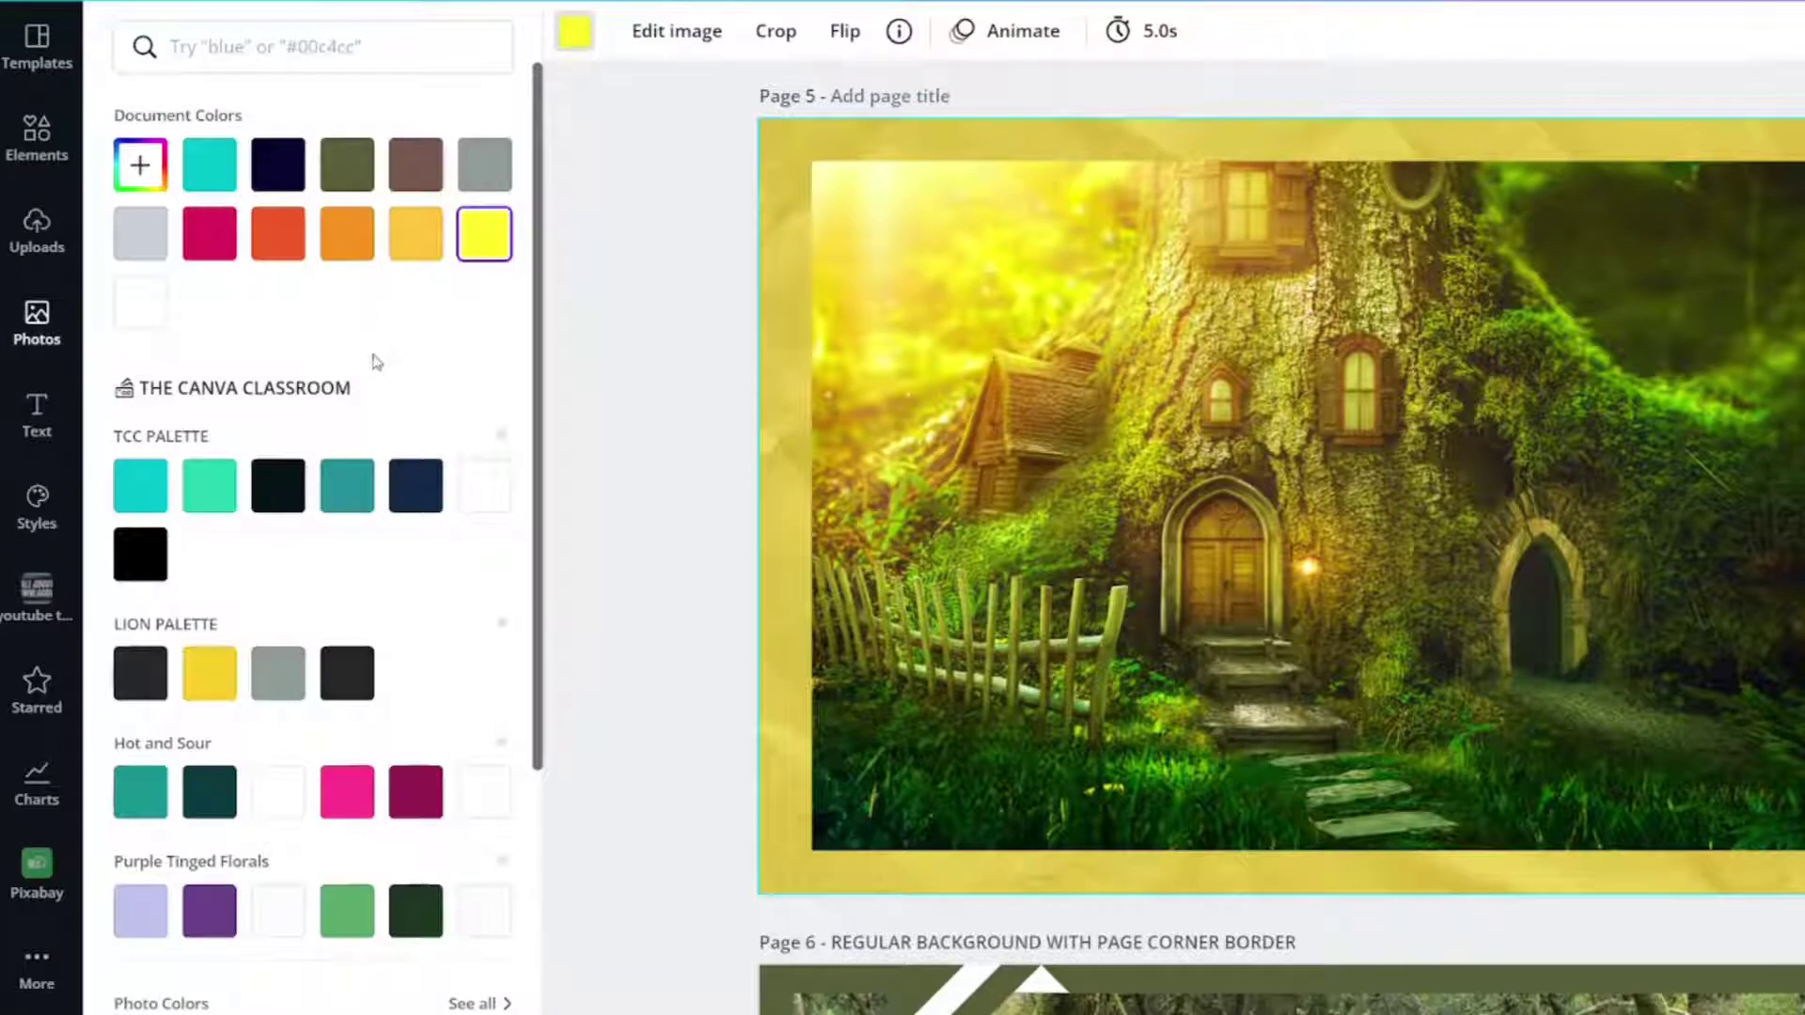
pyautogui.click(137, 164)
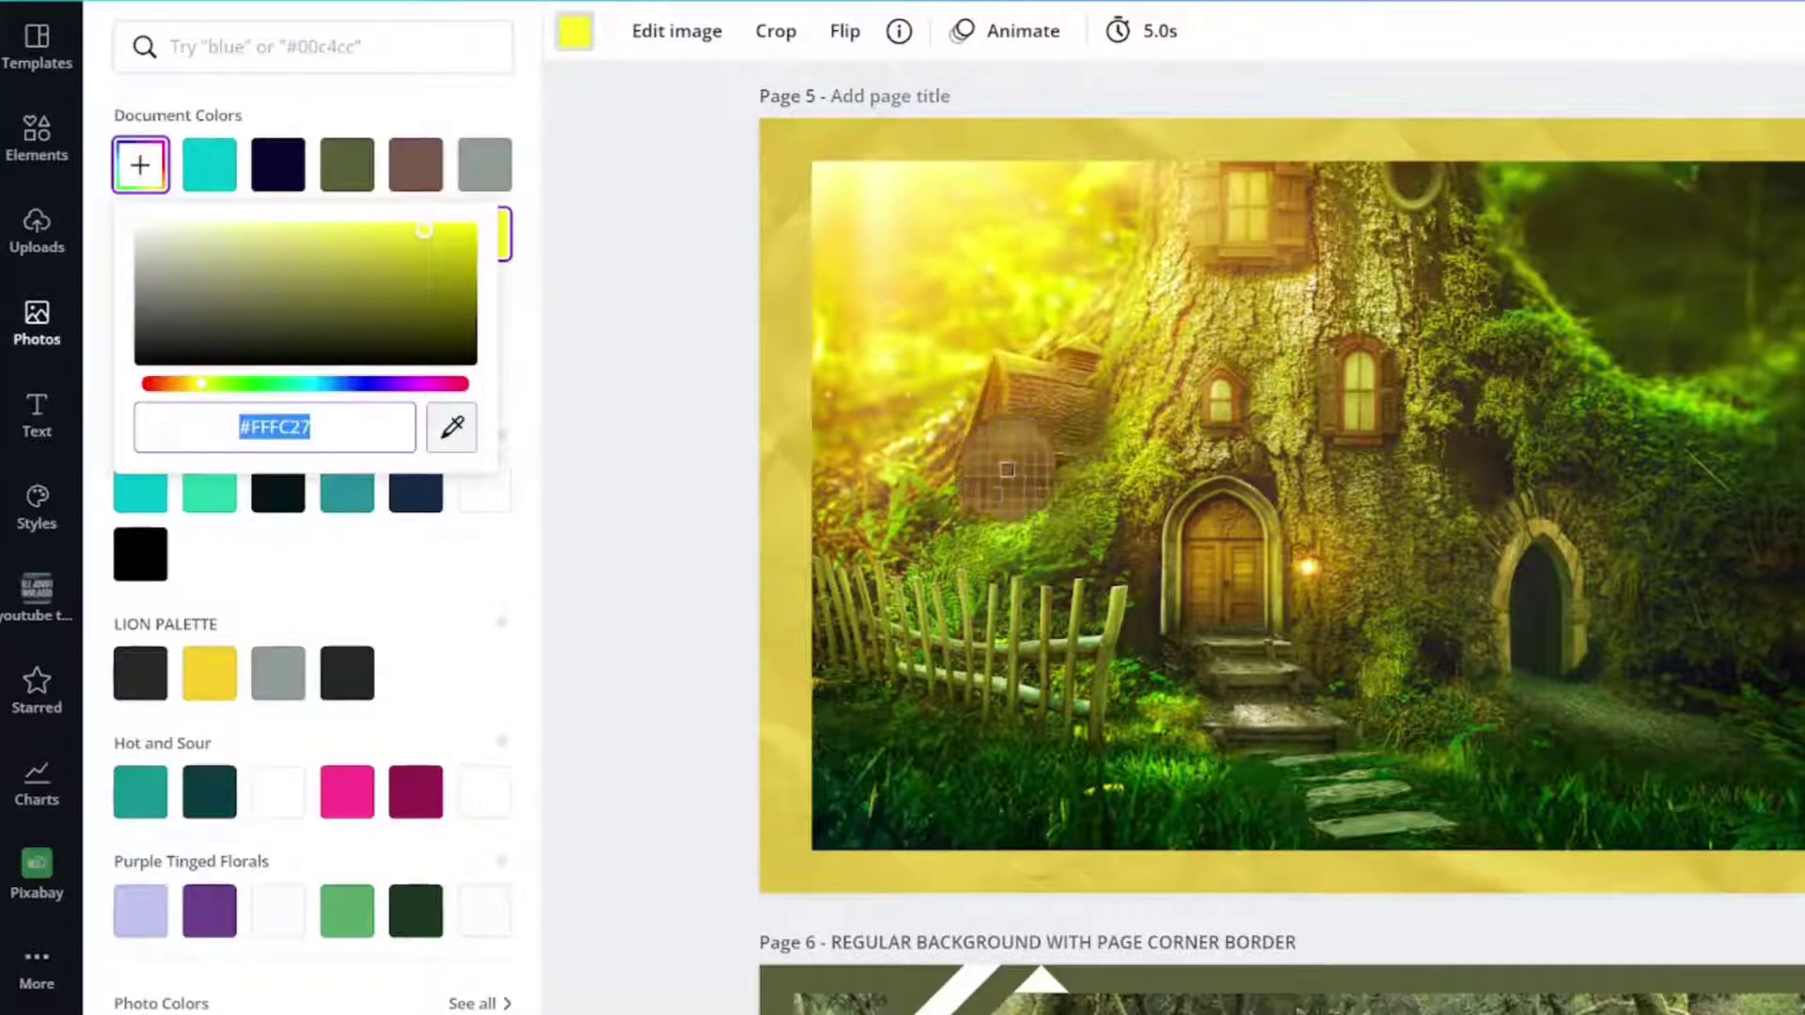
pyautogui.click(1021, 449)
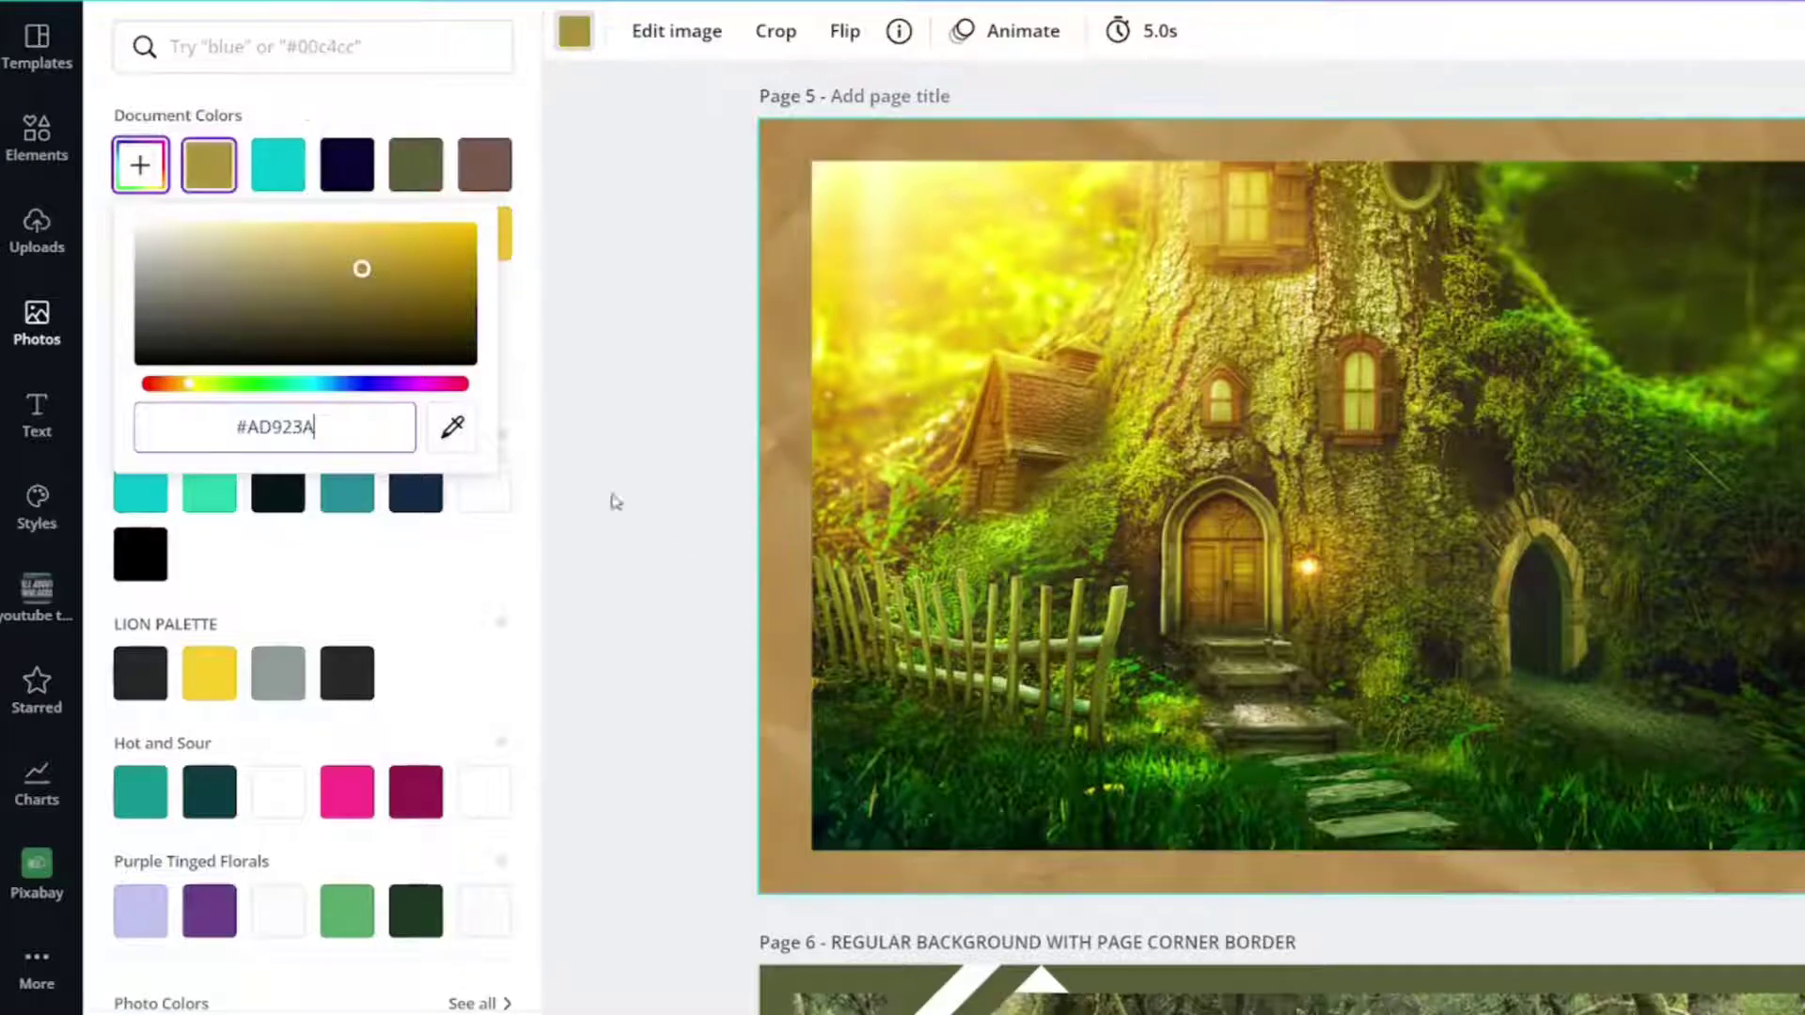
pyautogui.click(452, 429)
pyautogui.click(935, 780)
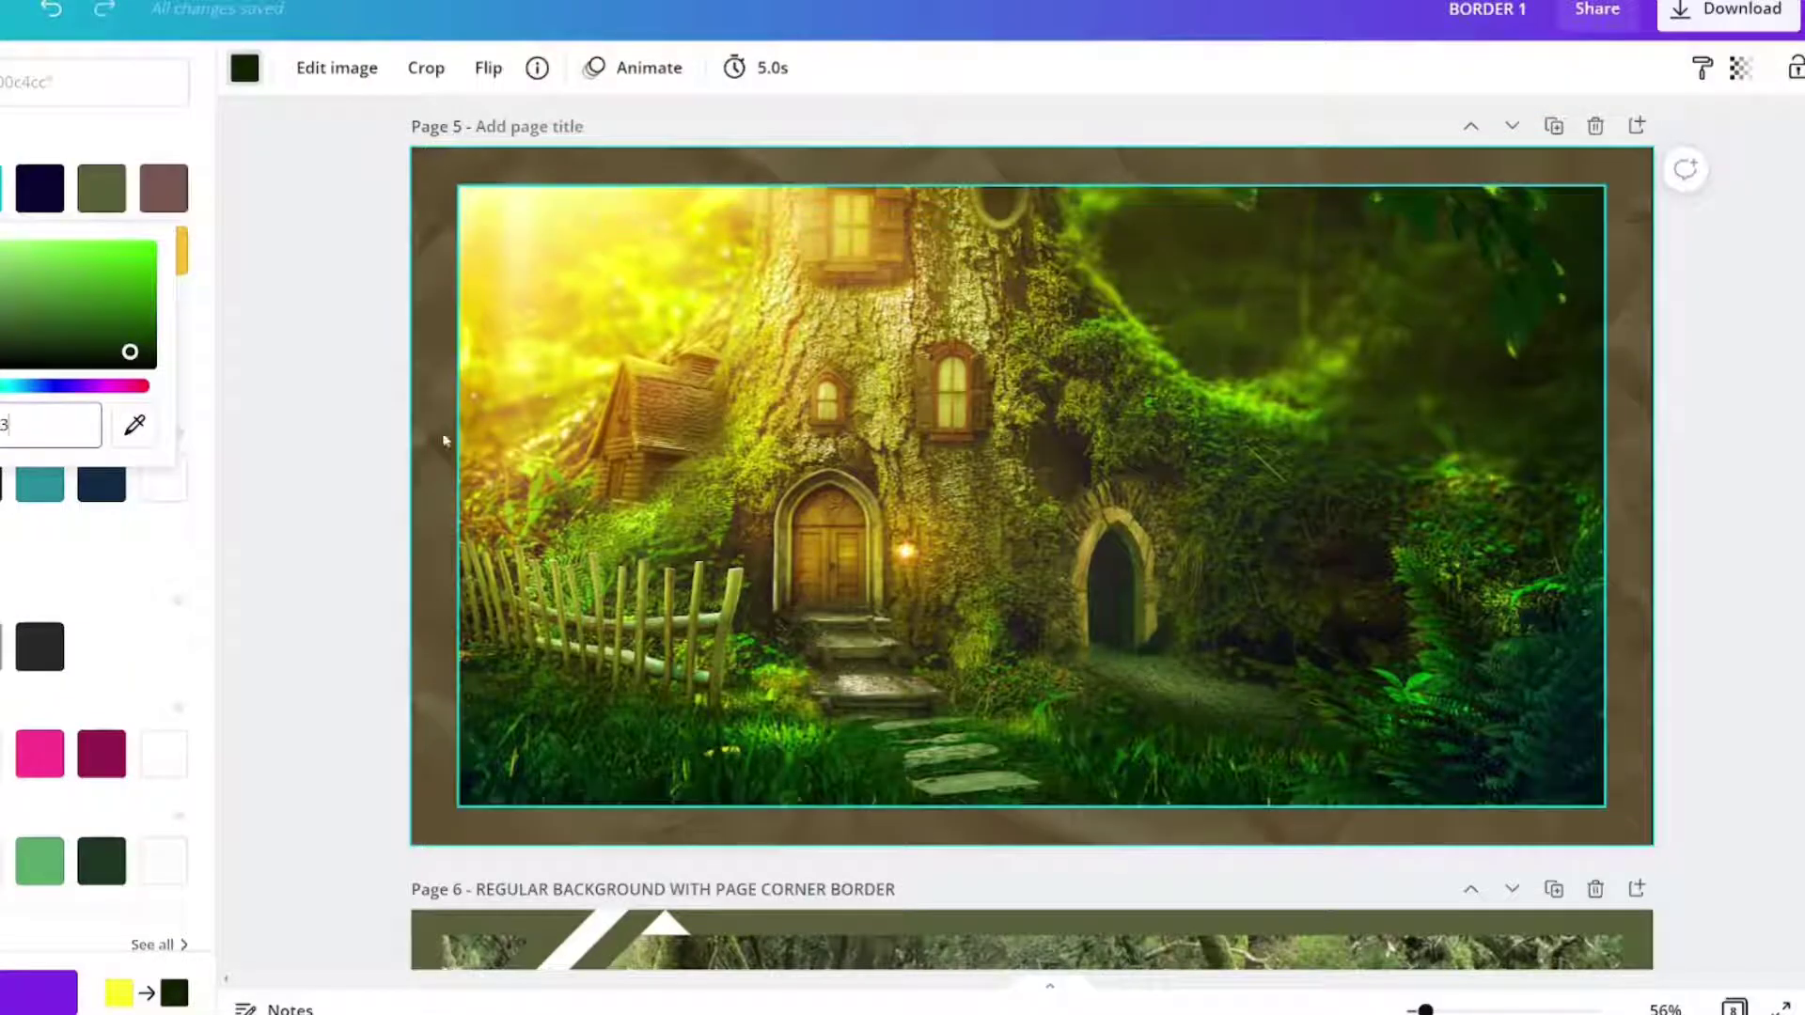
pyautogui.click(135, 428)
pyautogui.click(507, 226)
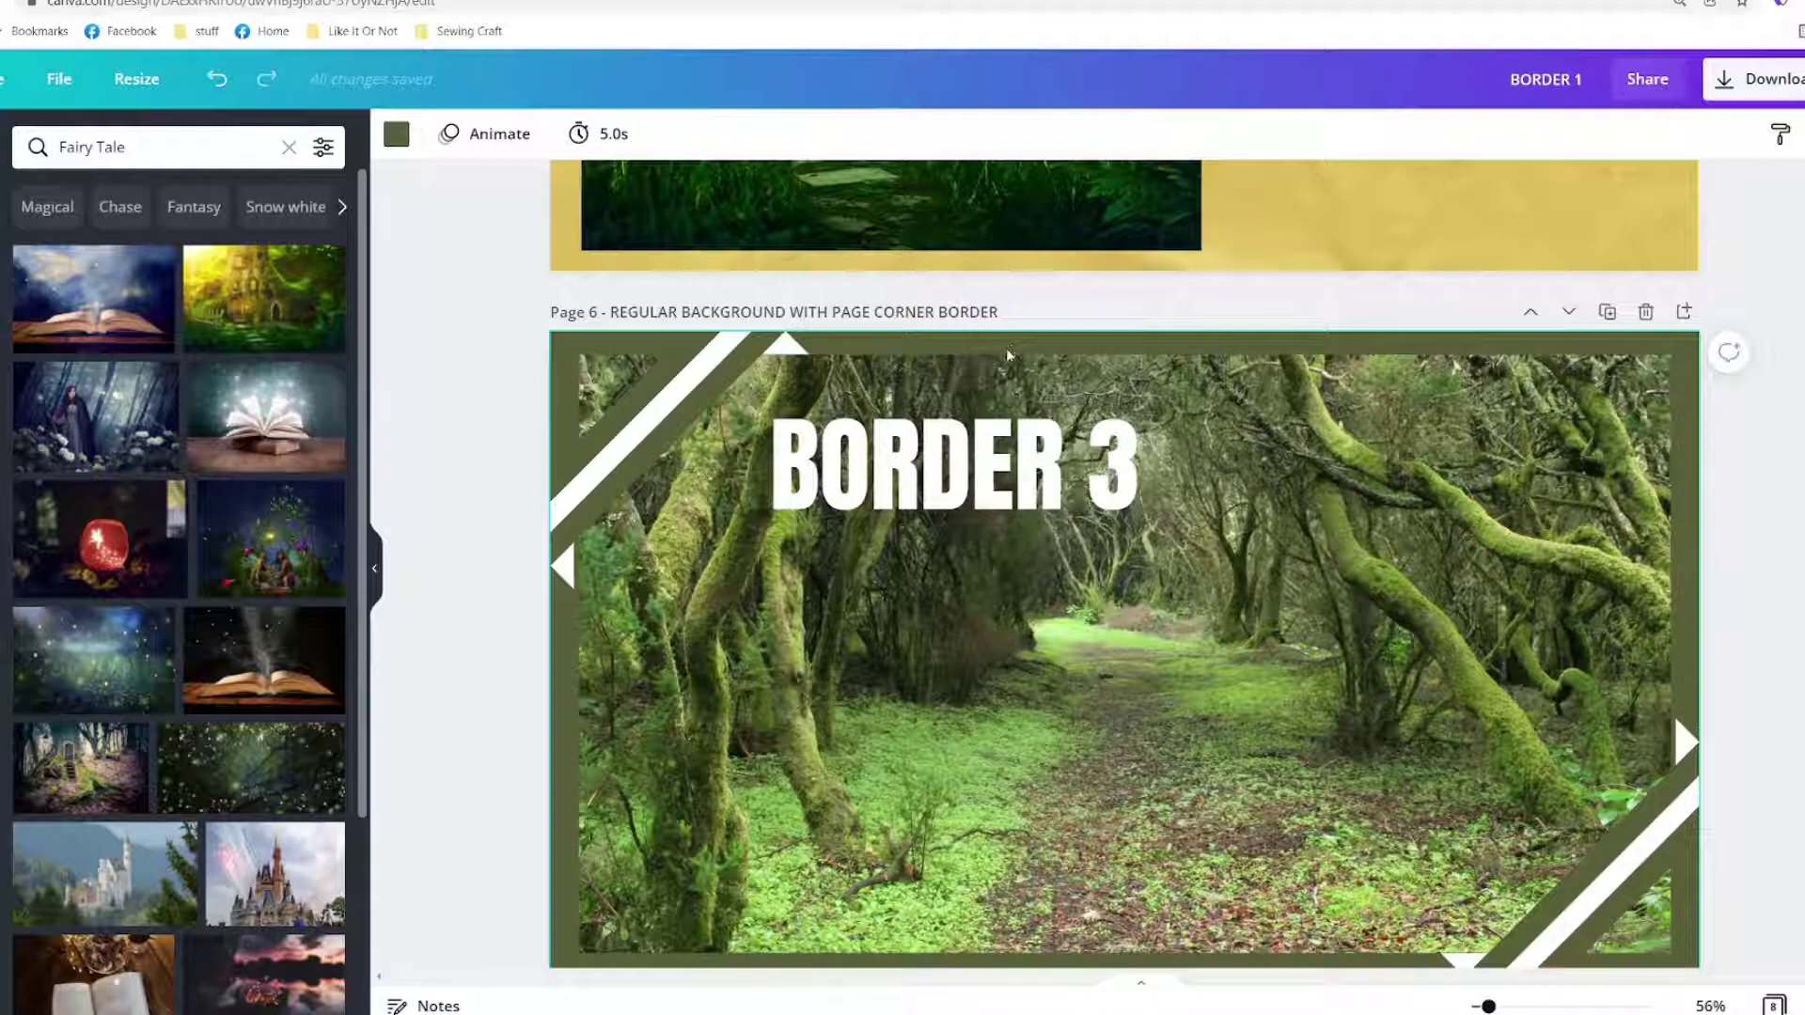
# Search elements for 'PAGE BORDER', add the rainbow ribbon corner graphic, then delete it.
pyautogui.click(636, 423)
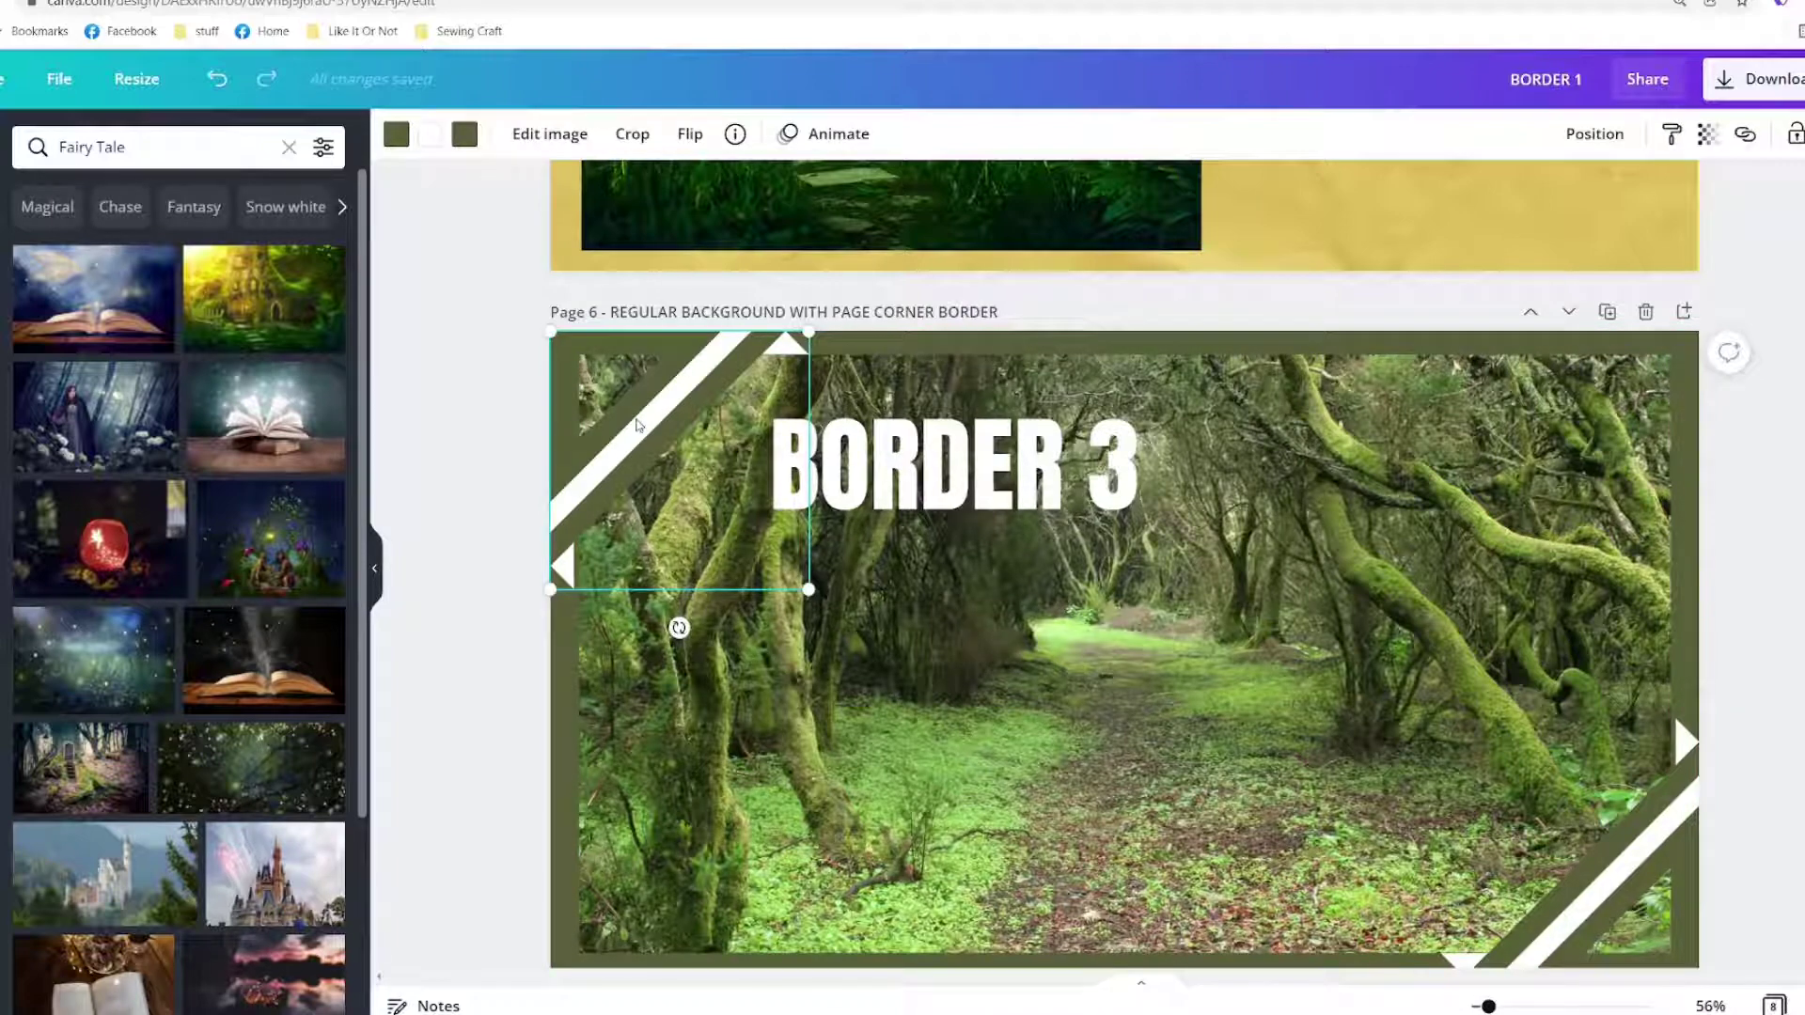
pyautogui.click(736, 135)
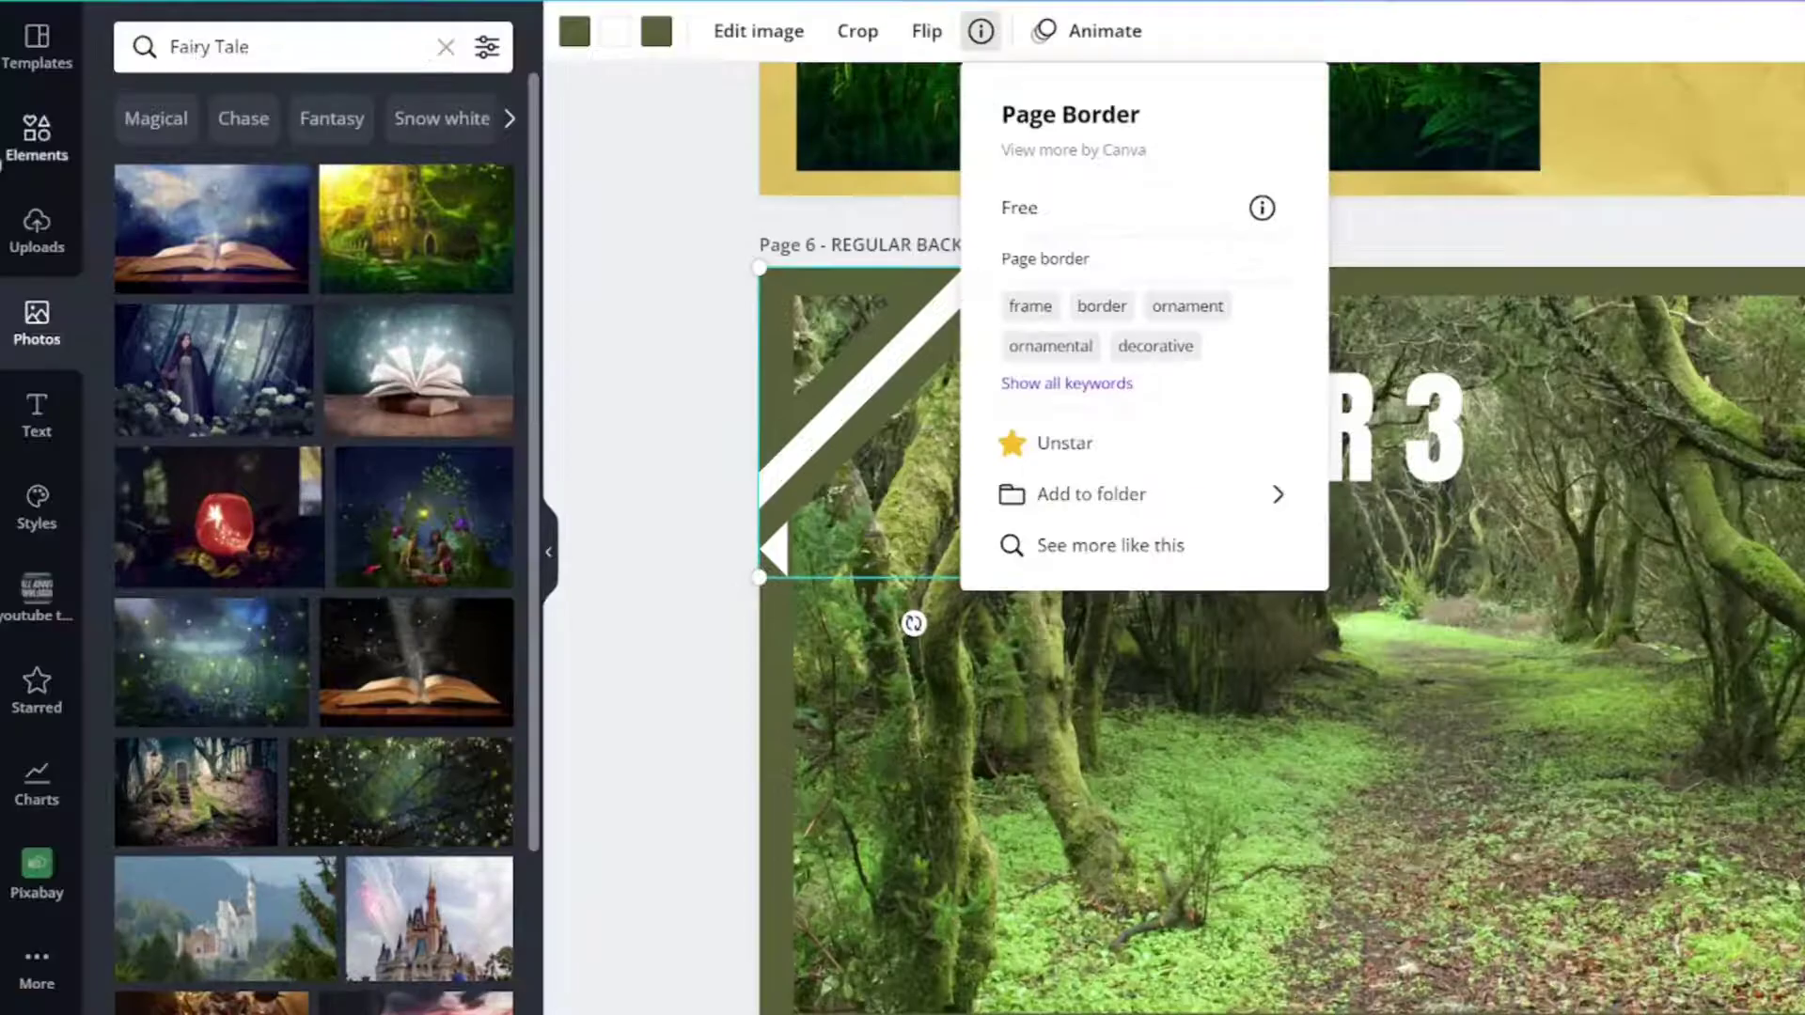
pyautogui.click(1, 218)
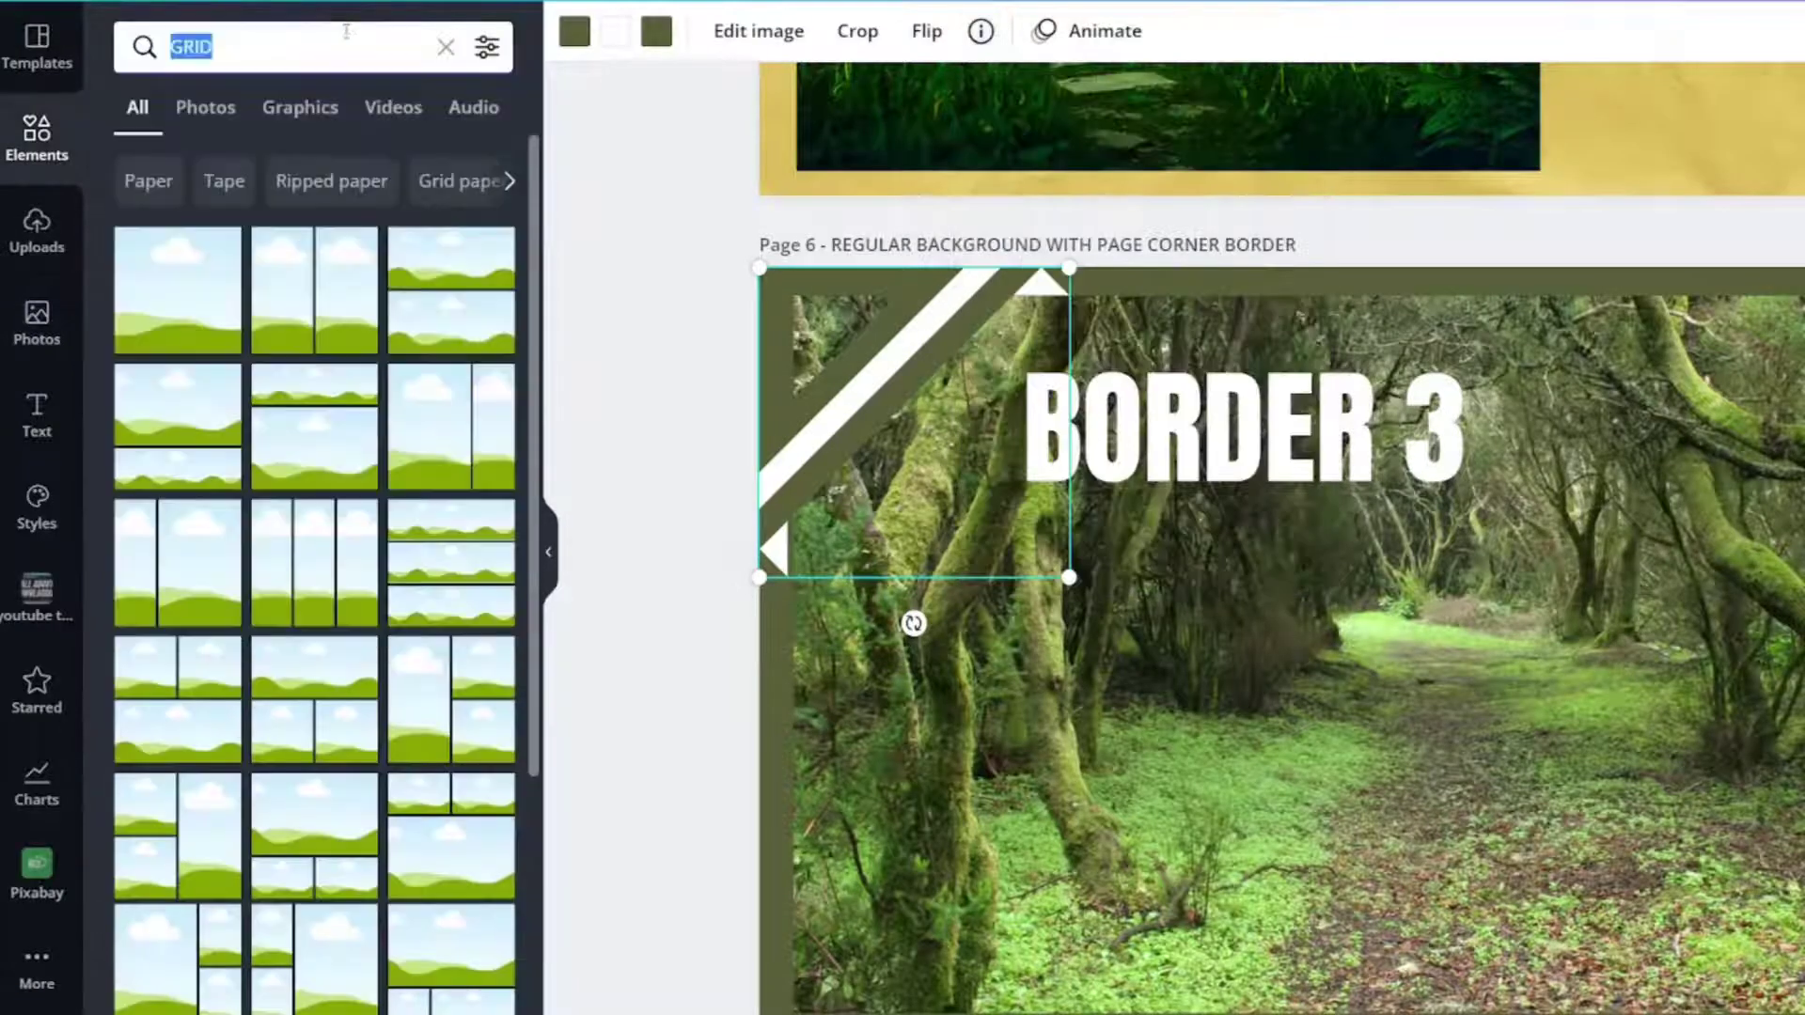
pyautogui.write('PAGE BORDER')
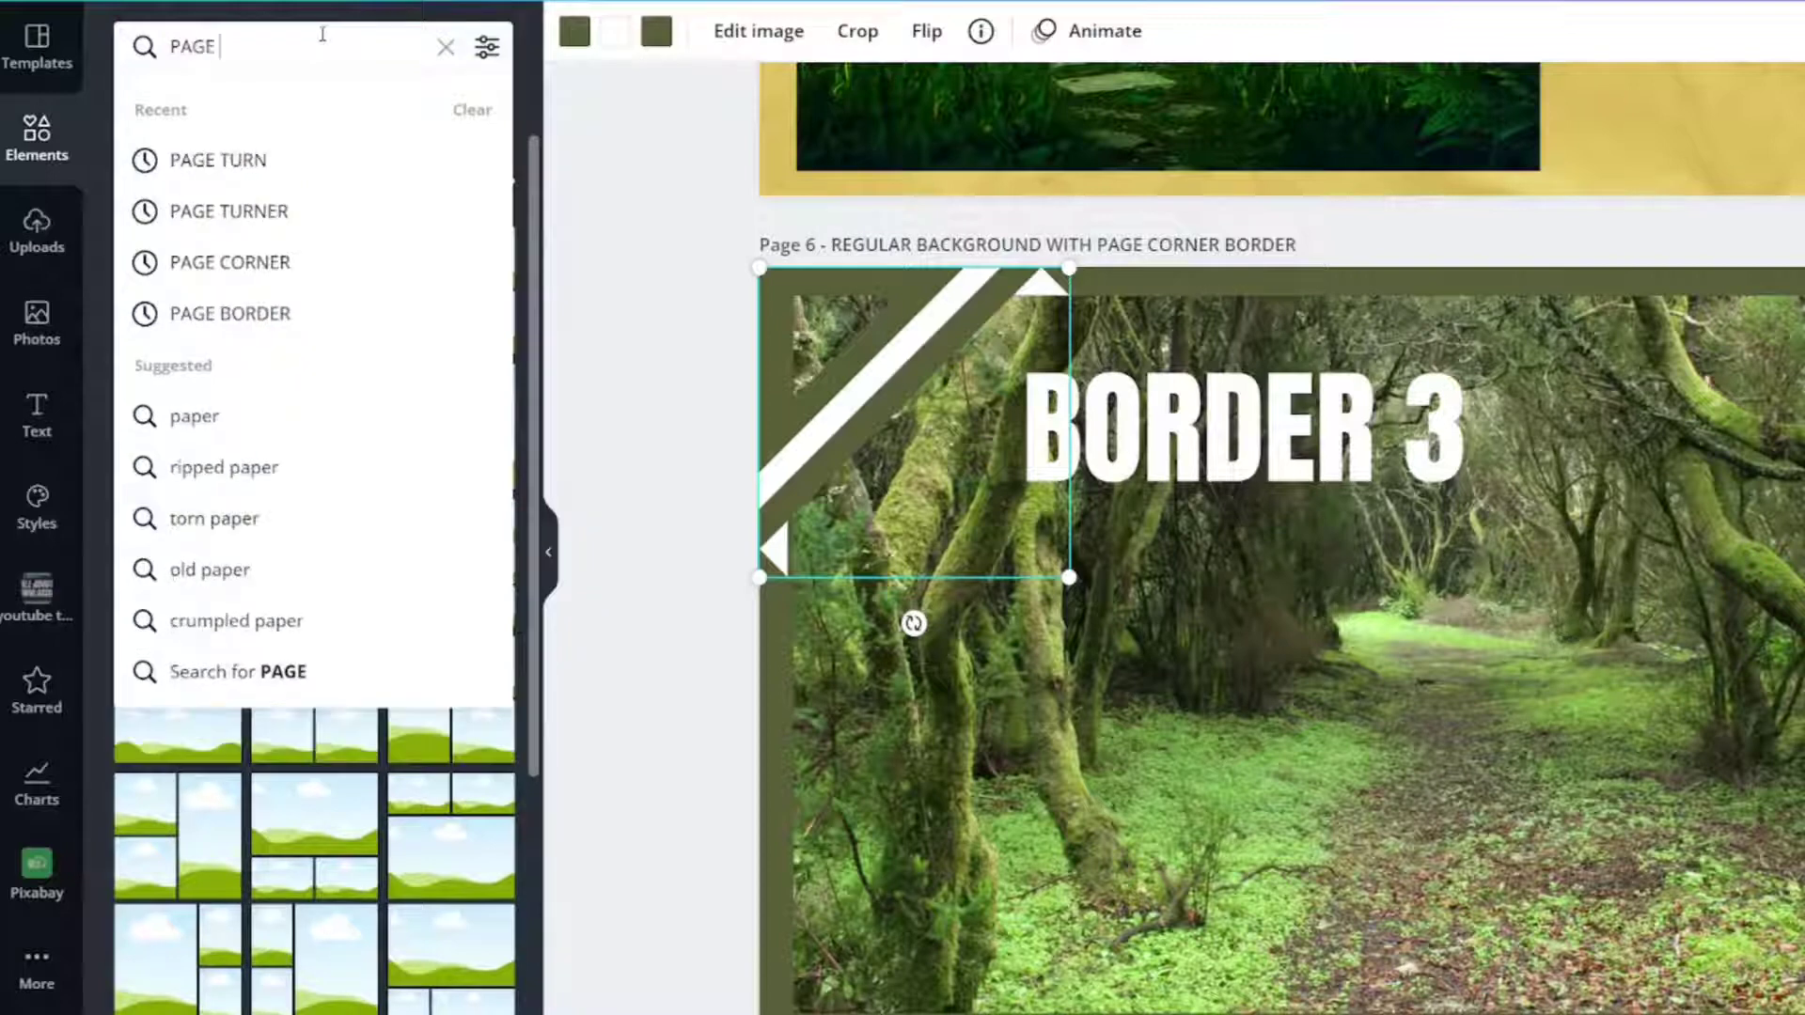
pyautogui.press('Return')
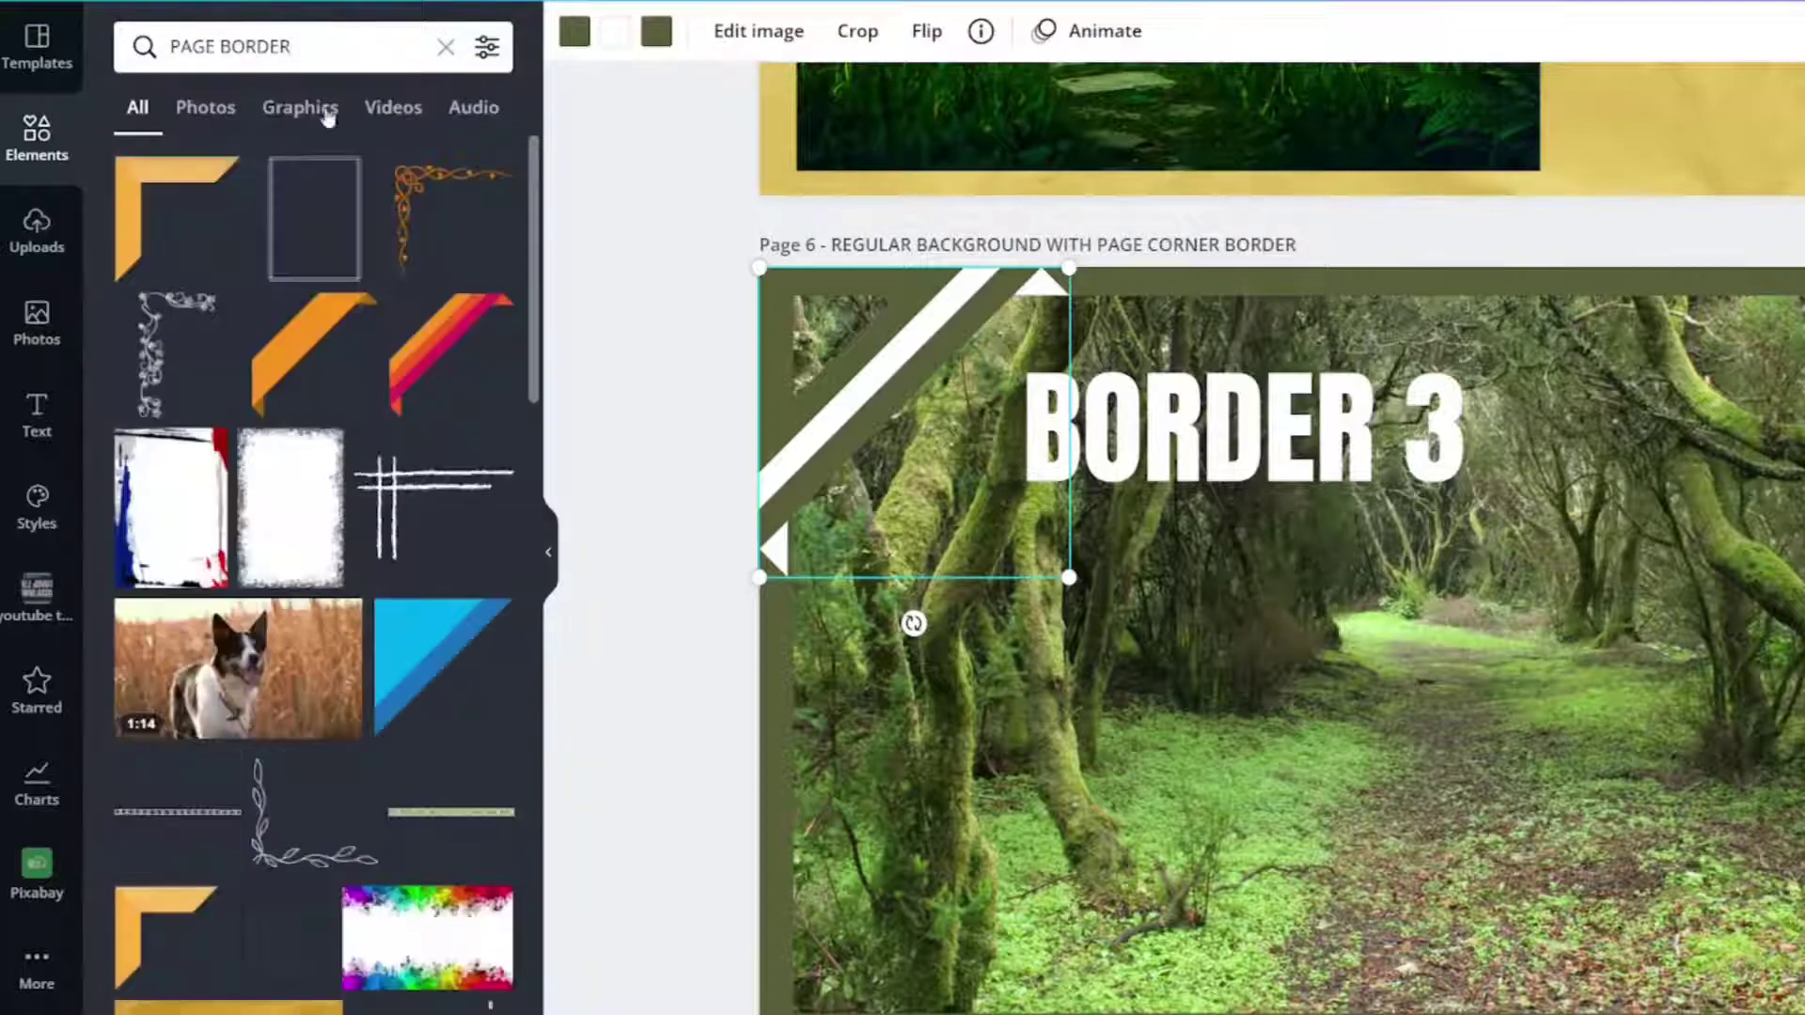
pyautogui.click(431, 380)
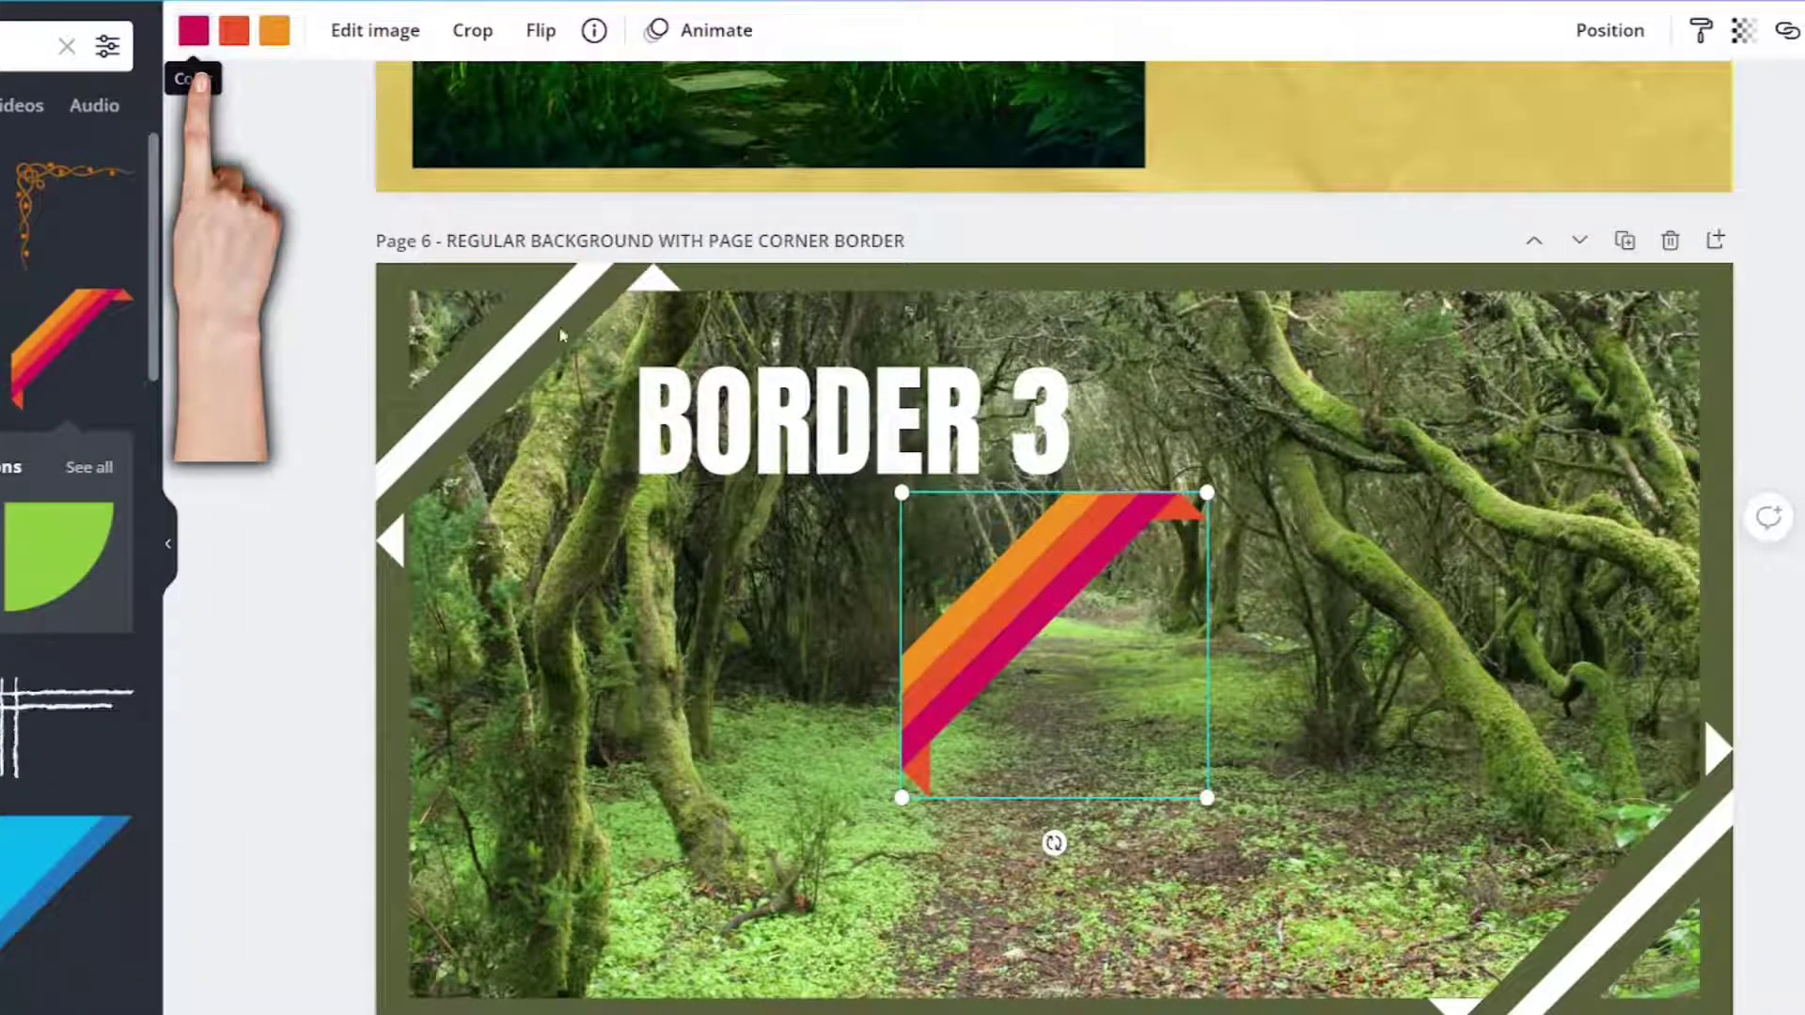
pyautogui.press('Delete')
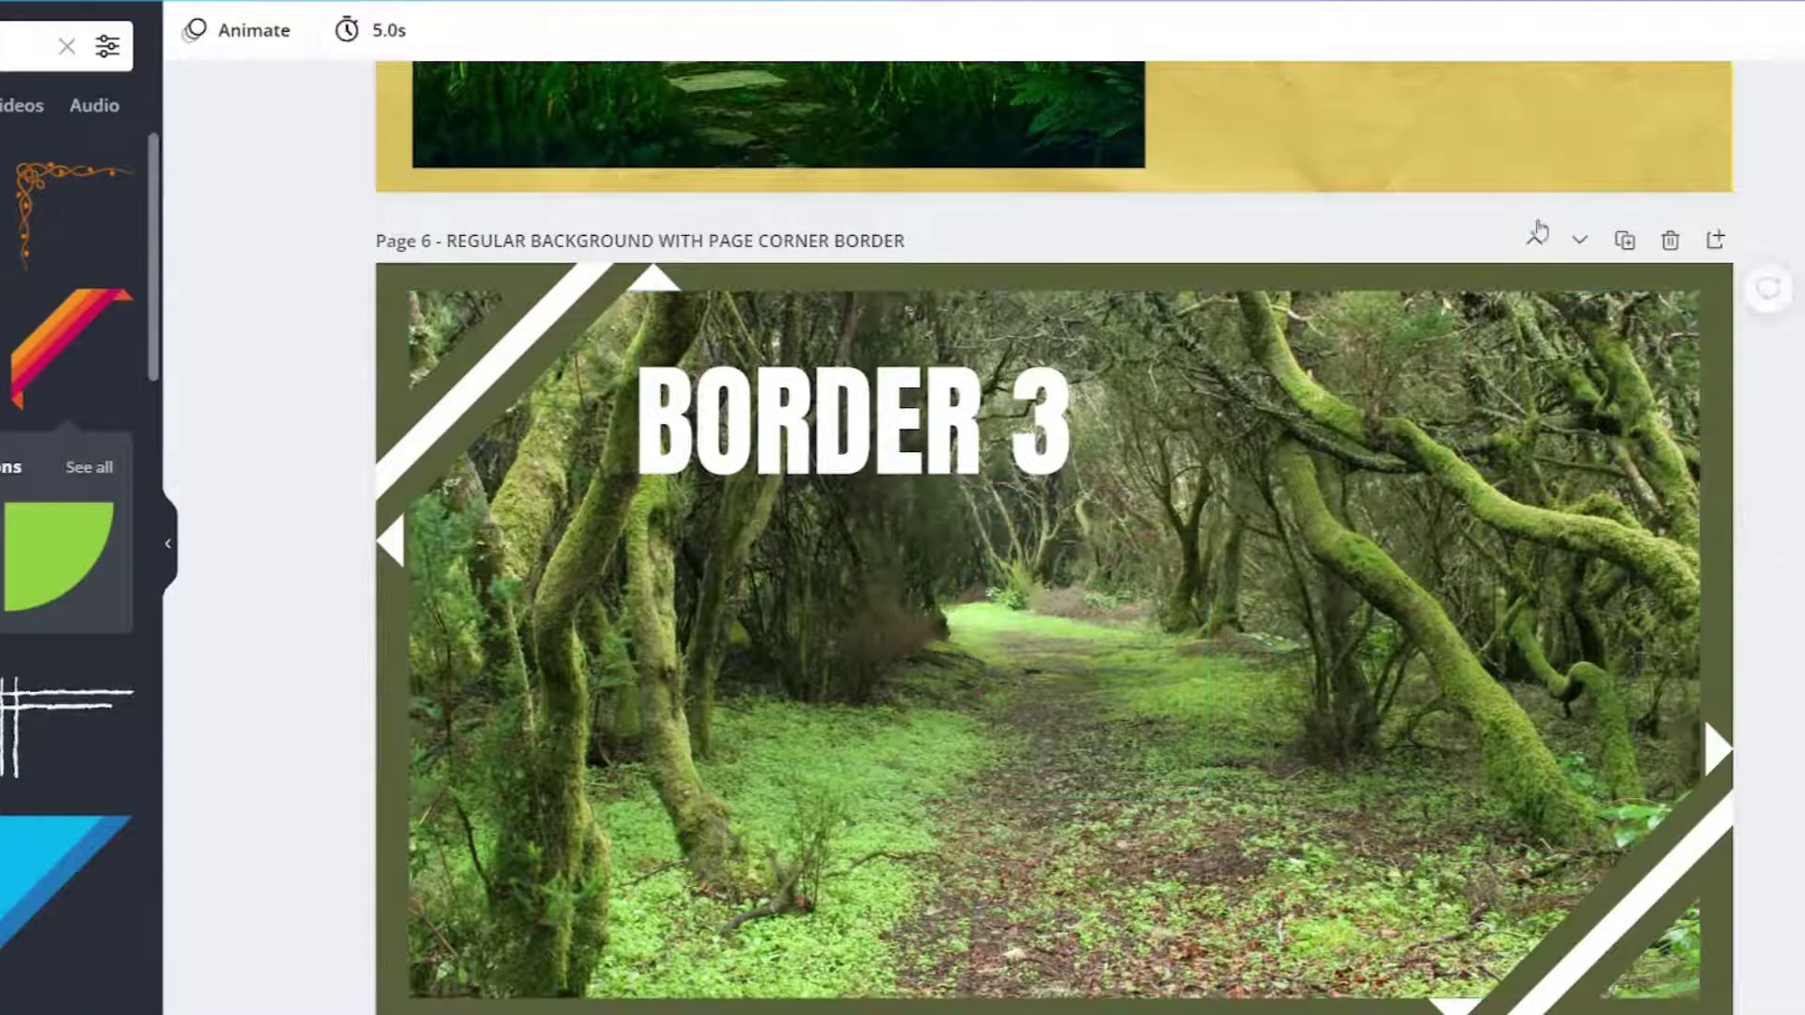
# Add a new page 7 after page 6 and make its background teal.
pyautogui.click(1713, 242)
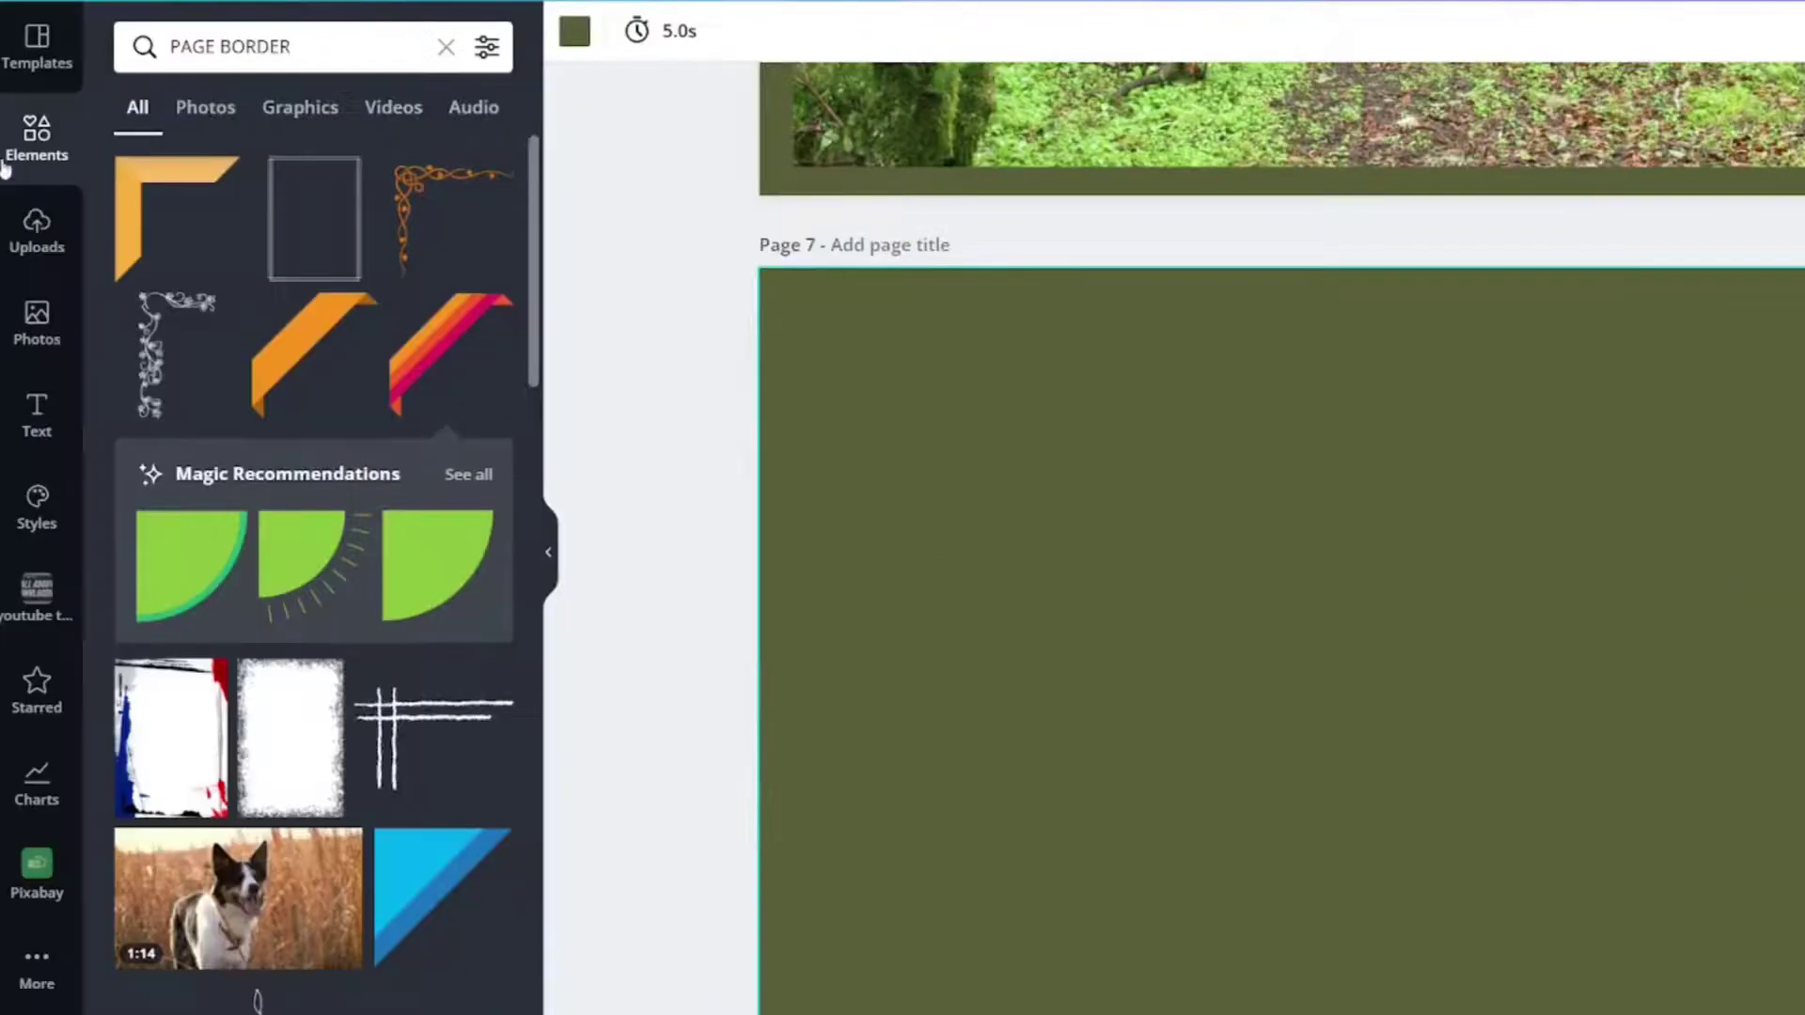
pyautogui.click(193, 31)
pyautogui.click(138, 789)
pyautogui.click(234, 663)
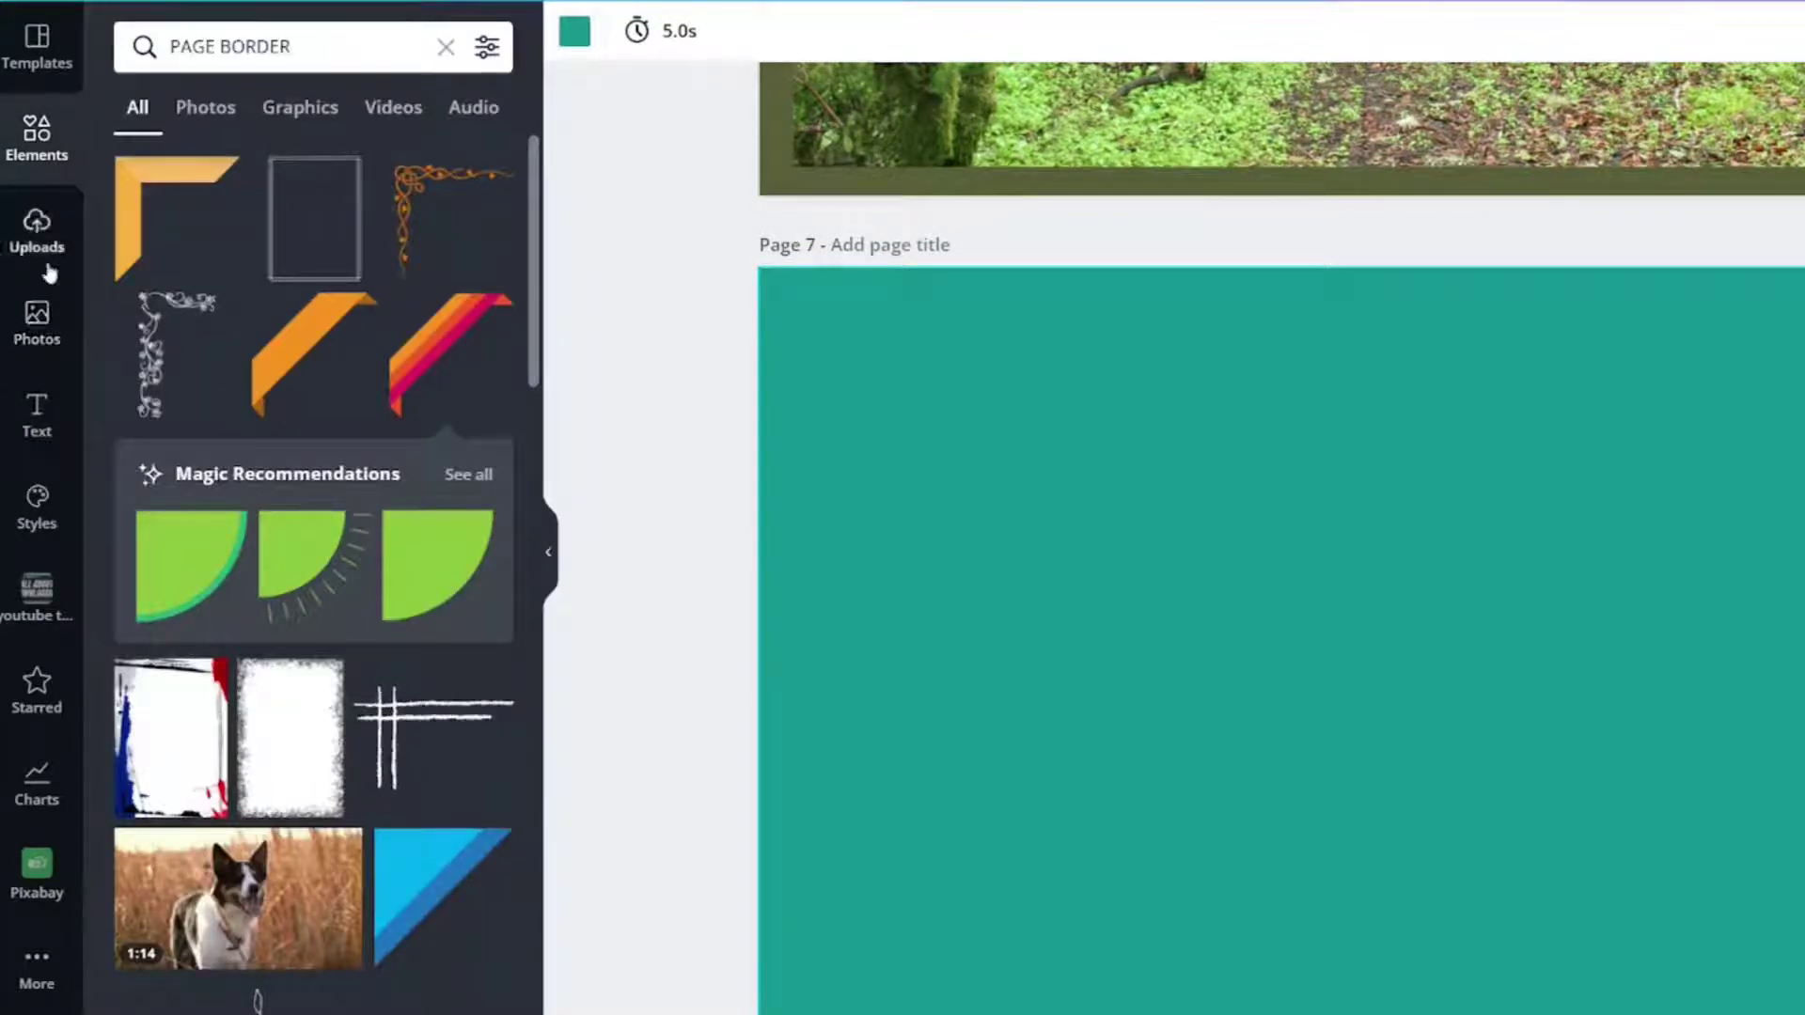
# Search Elements for GRID and add a full-page grid frame to page 7.
pyautogui.moveTo(293, 46); pyautogui.dragTo(170, 46)
pyautogui.write('GRID')
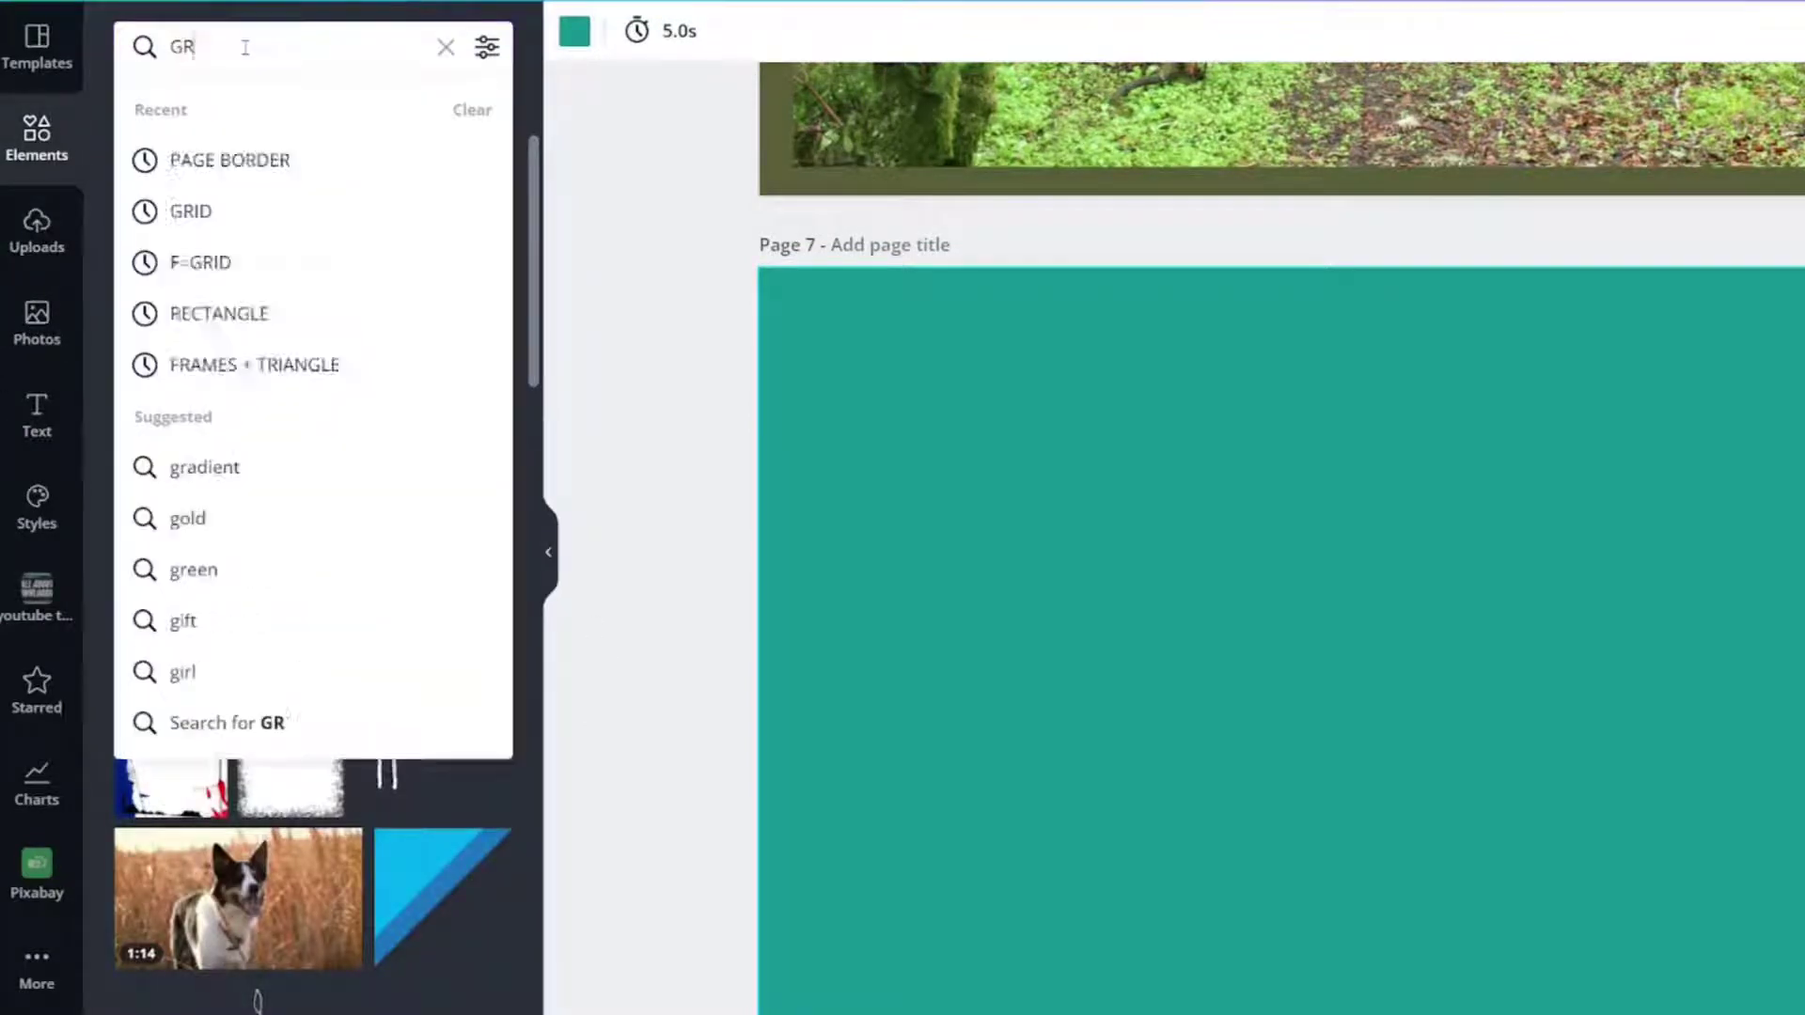
pyautogui.press('Return')
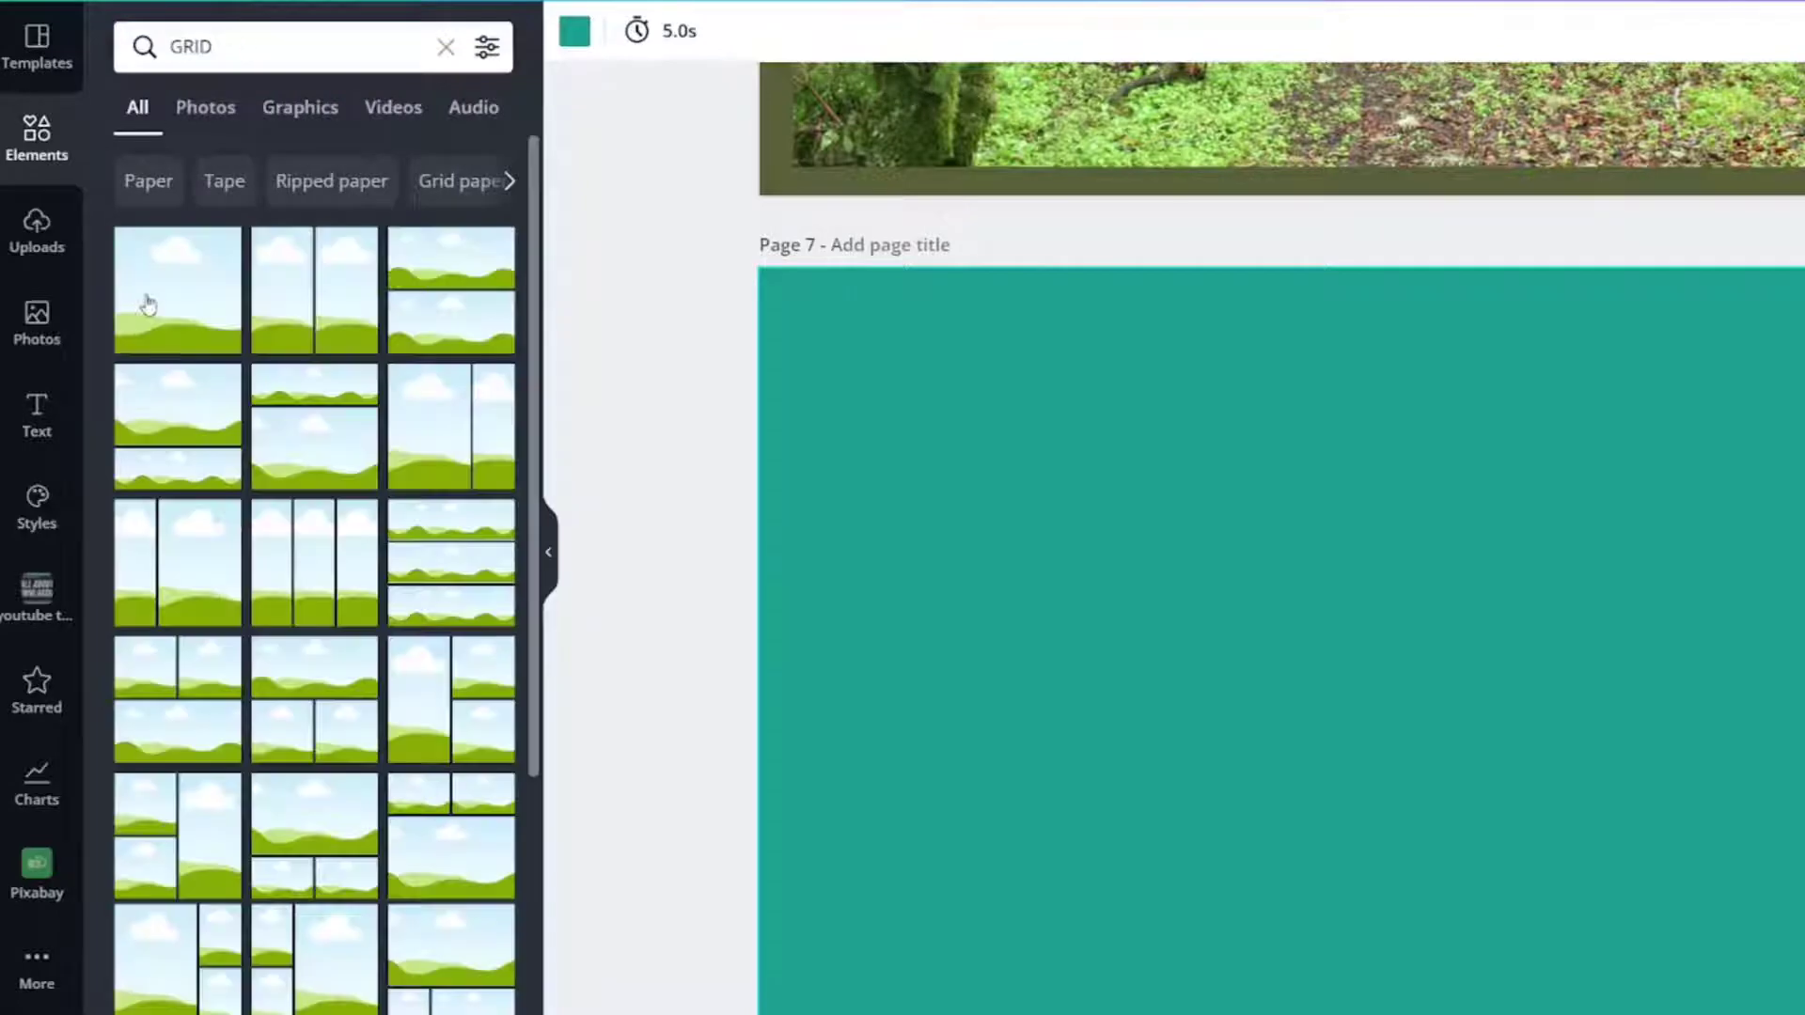
pyautogui.click(149, 305)
# Pull the grid frame's four edges inward so teal shows, and centre it vertically.
pyautogui.moveTo(1454, 264); pyautogui.dragTo(1440, 299)
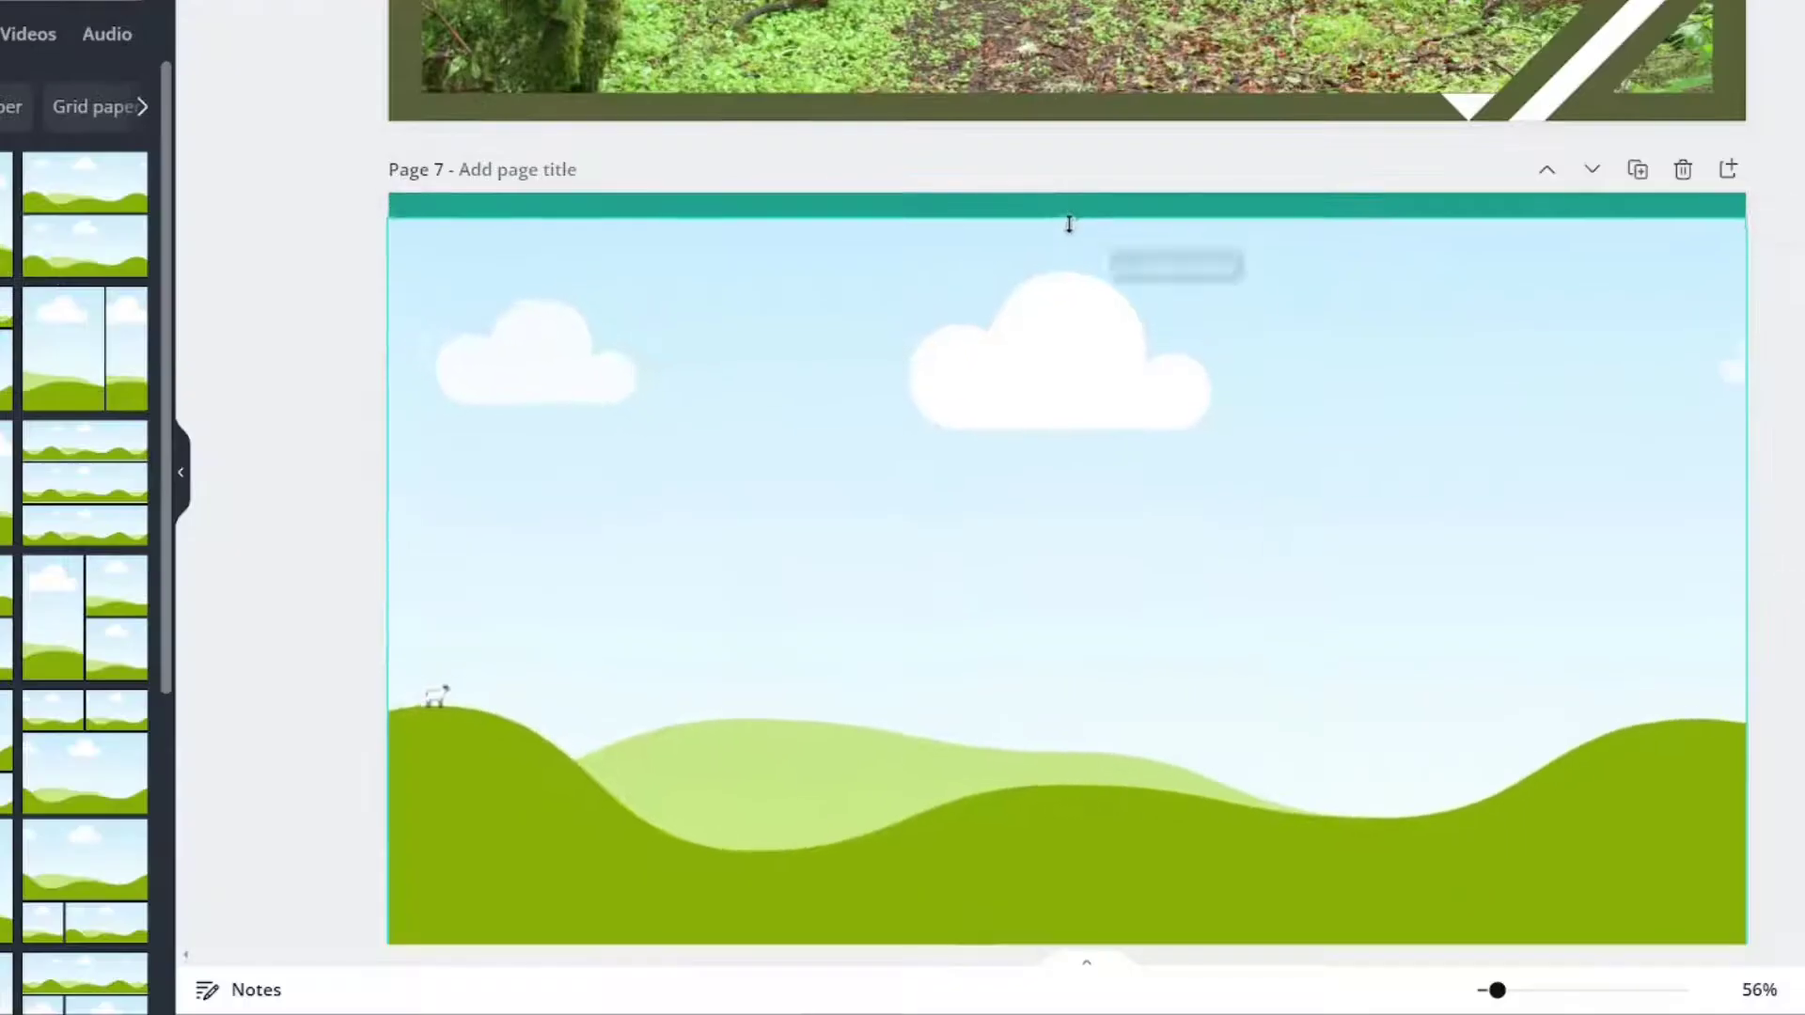
pyautogui.moveTo(1068, 224); pyautogui.dragTo(1069, 226)
pyautogui.scroll(-3, 1071, 532)
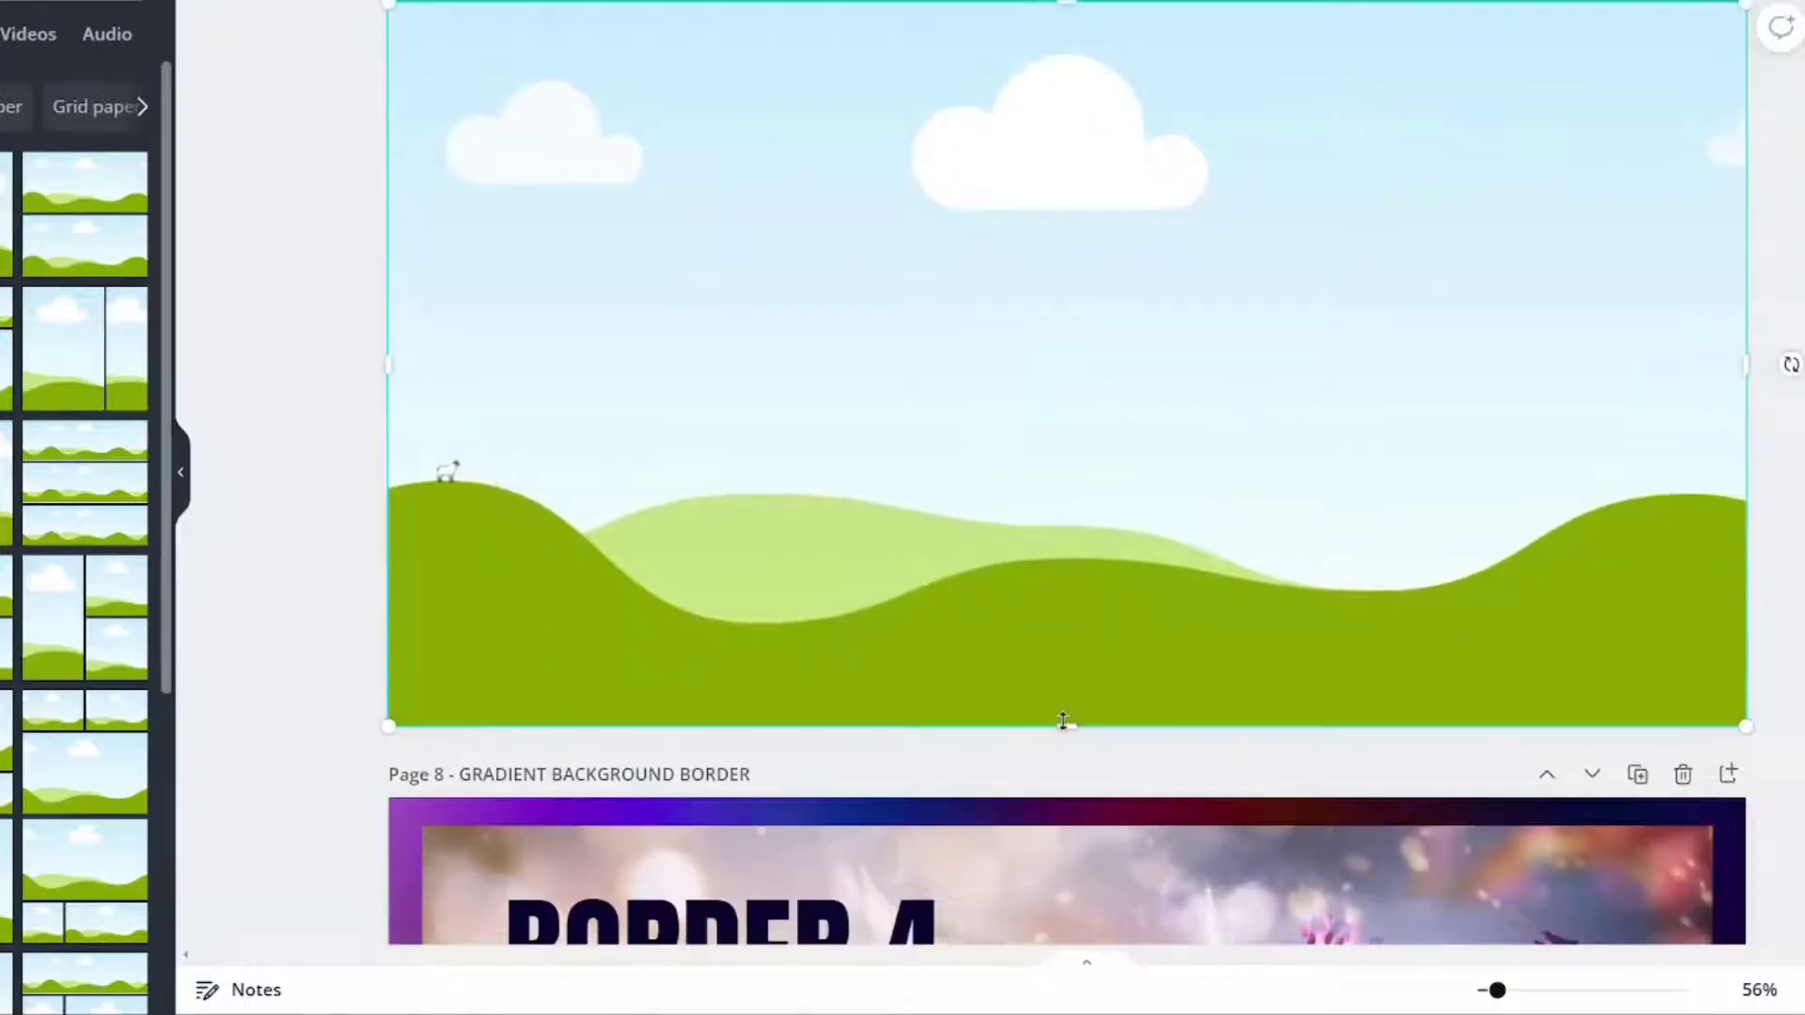
pyautogui.moveTo(1063, 721); pyautogui.dragTo(1069, 682)
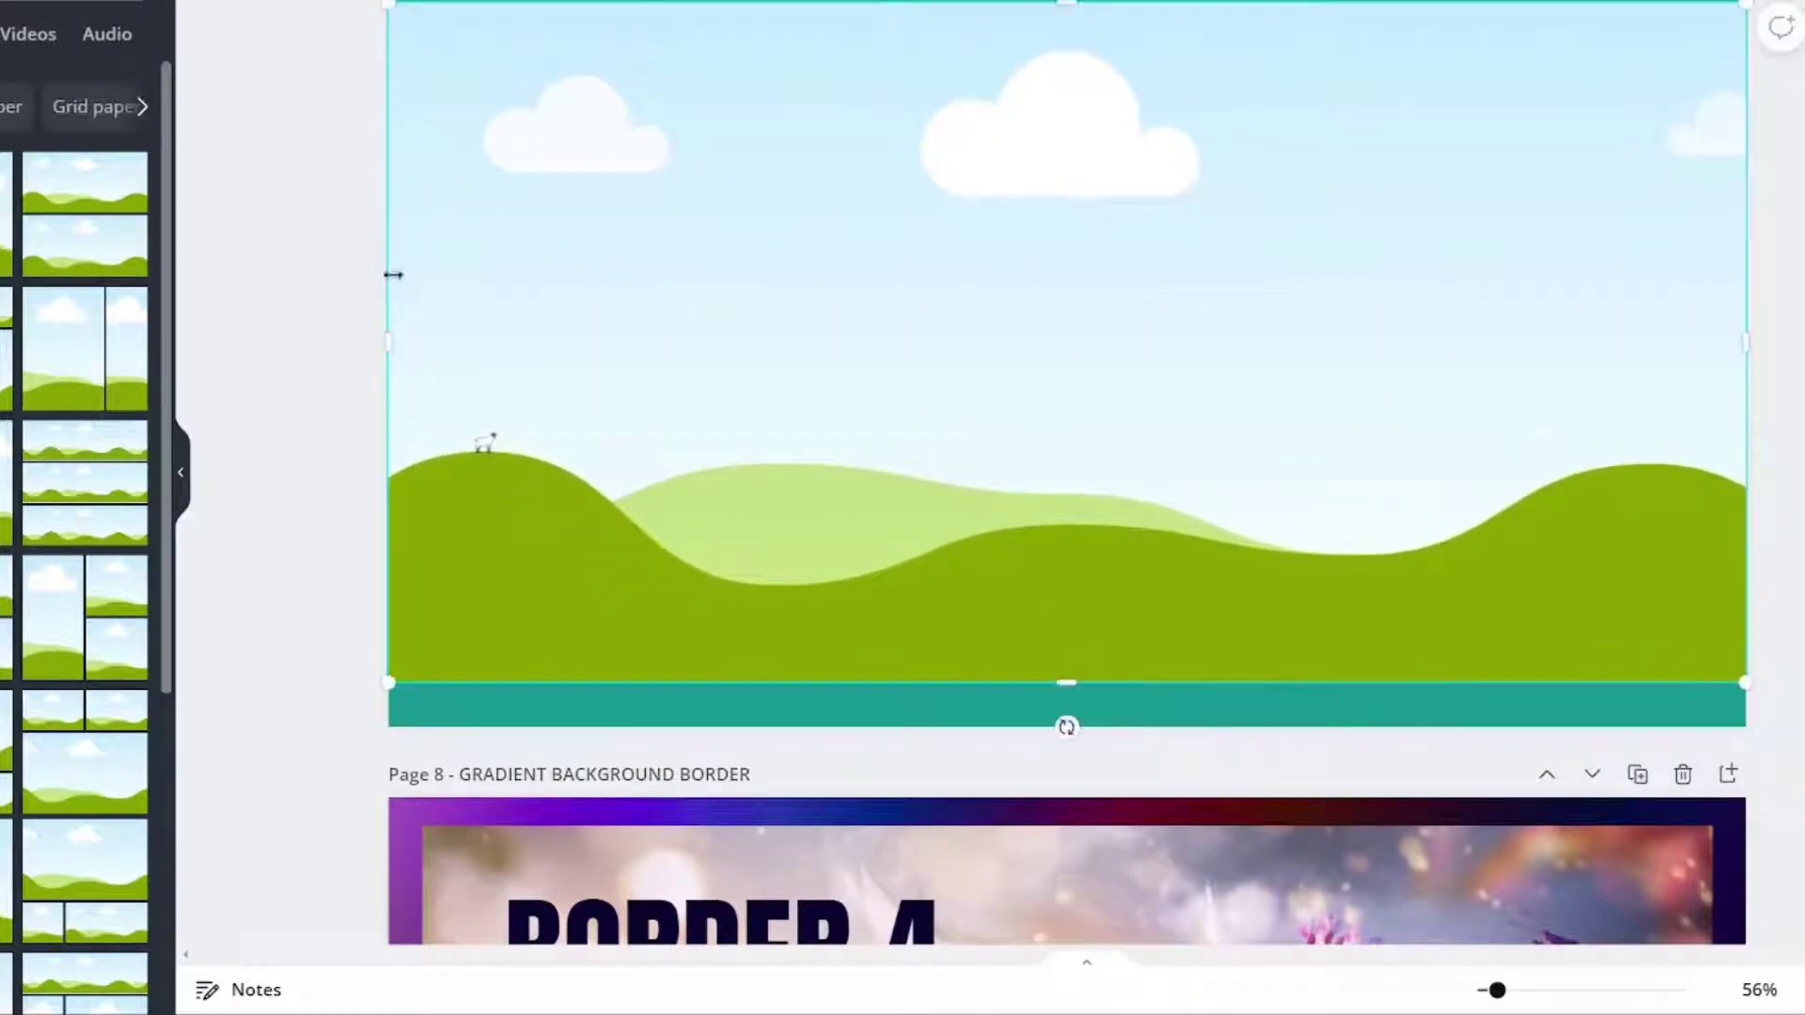
pyautogui.moveTo(389, 342); pyautogui.dragTo(434, 343)
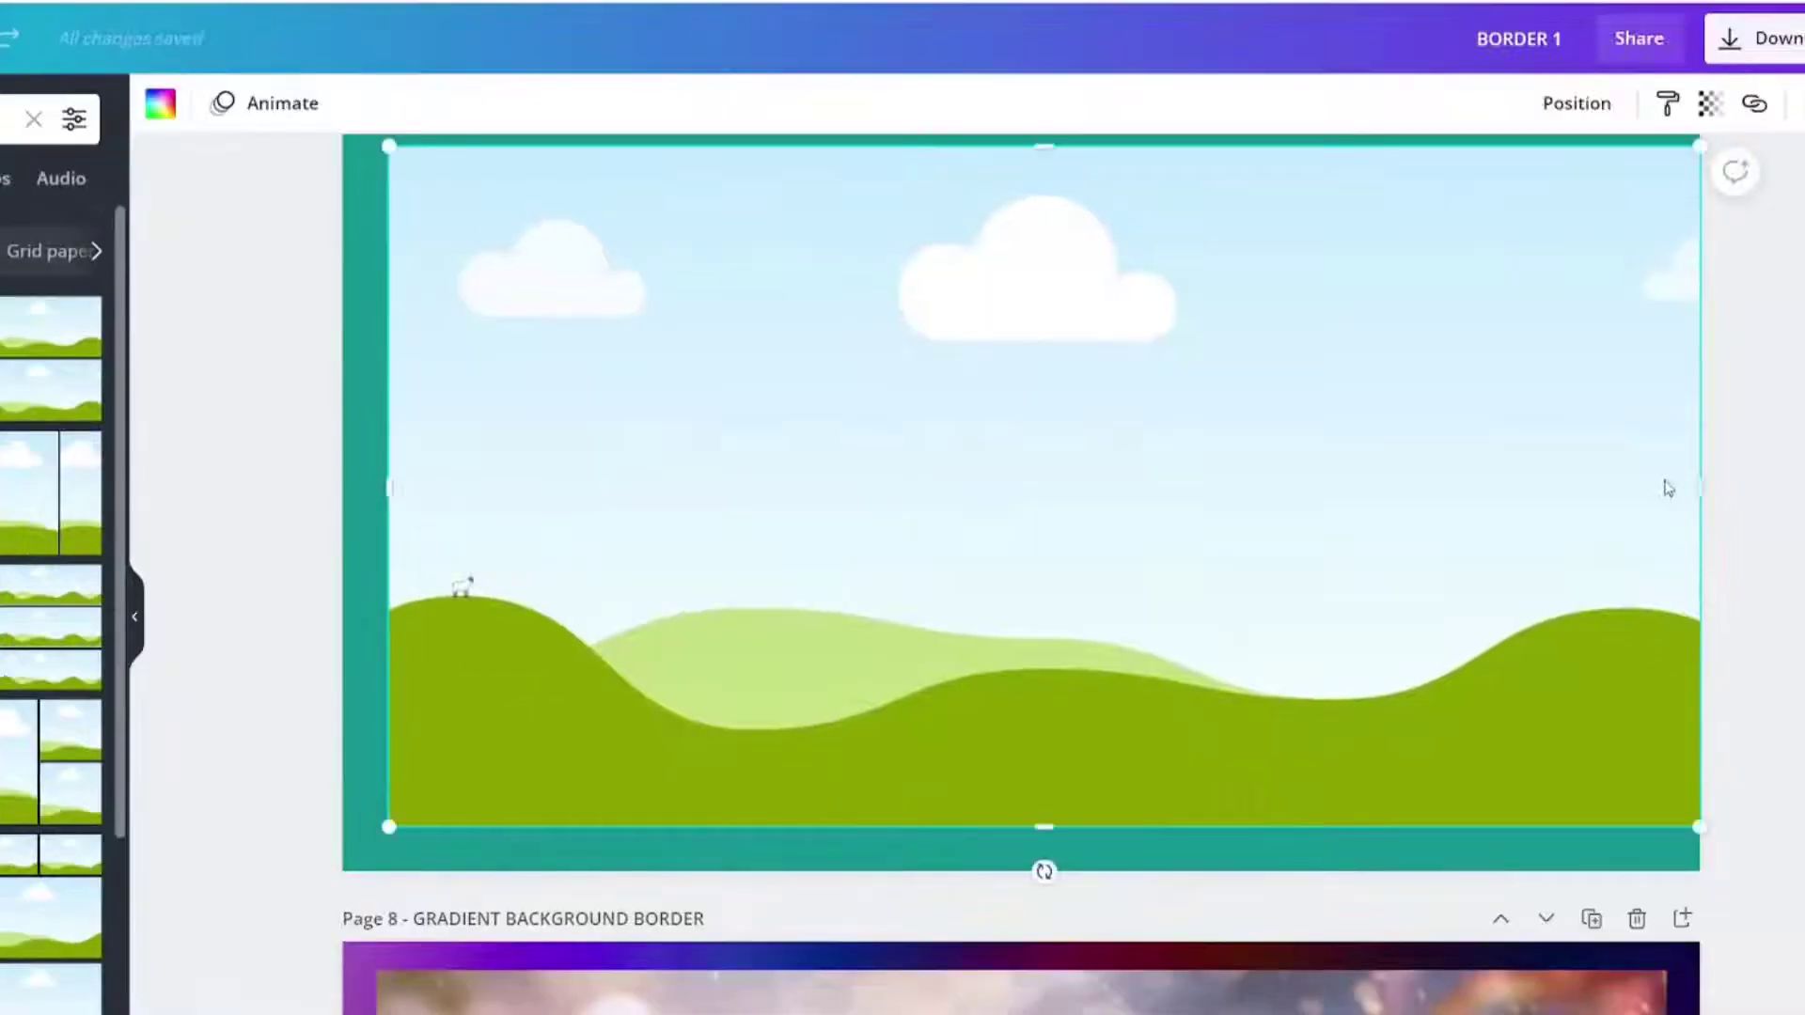
pyautogui.moveTo(1694, 480); pyautogui.dragTo(1652, 477)
pyautogui.click(1576, 103)
pyautogui.click(1218, 338)
pyautogui.press('Escape')
# Fill the grid frame with the green glittering fairy-tale photo.
pyautogui.scroll(4, 1563, 520)
pyautogui.scroll(-3, 1368, 588)
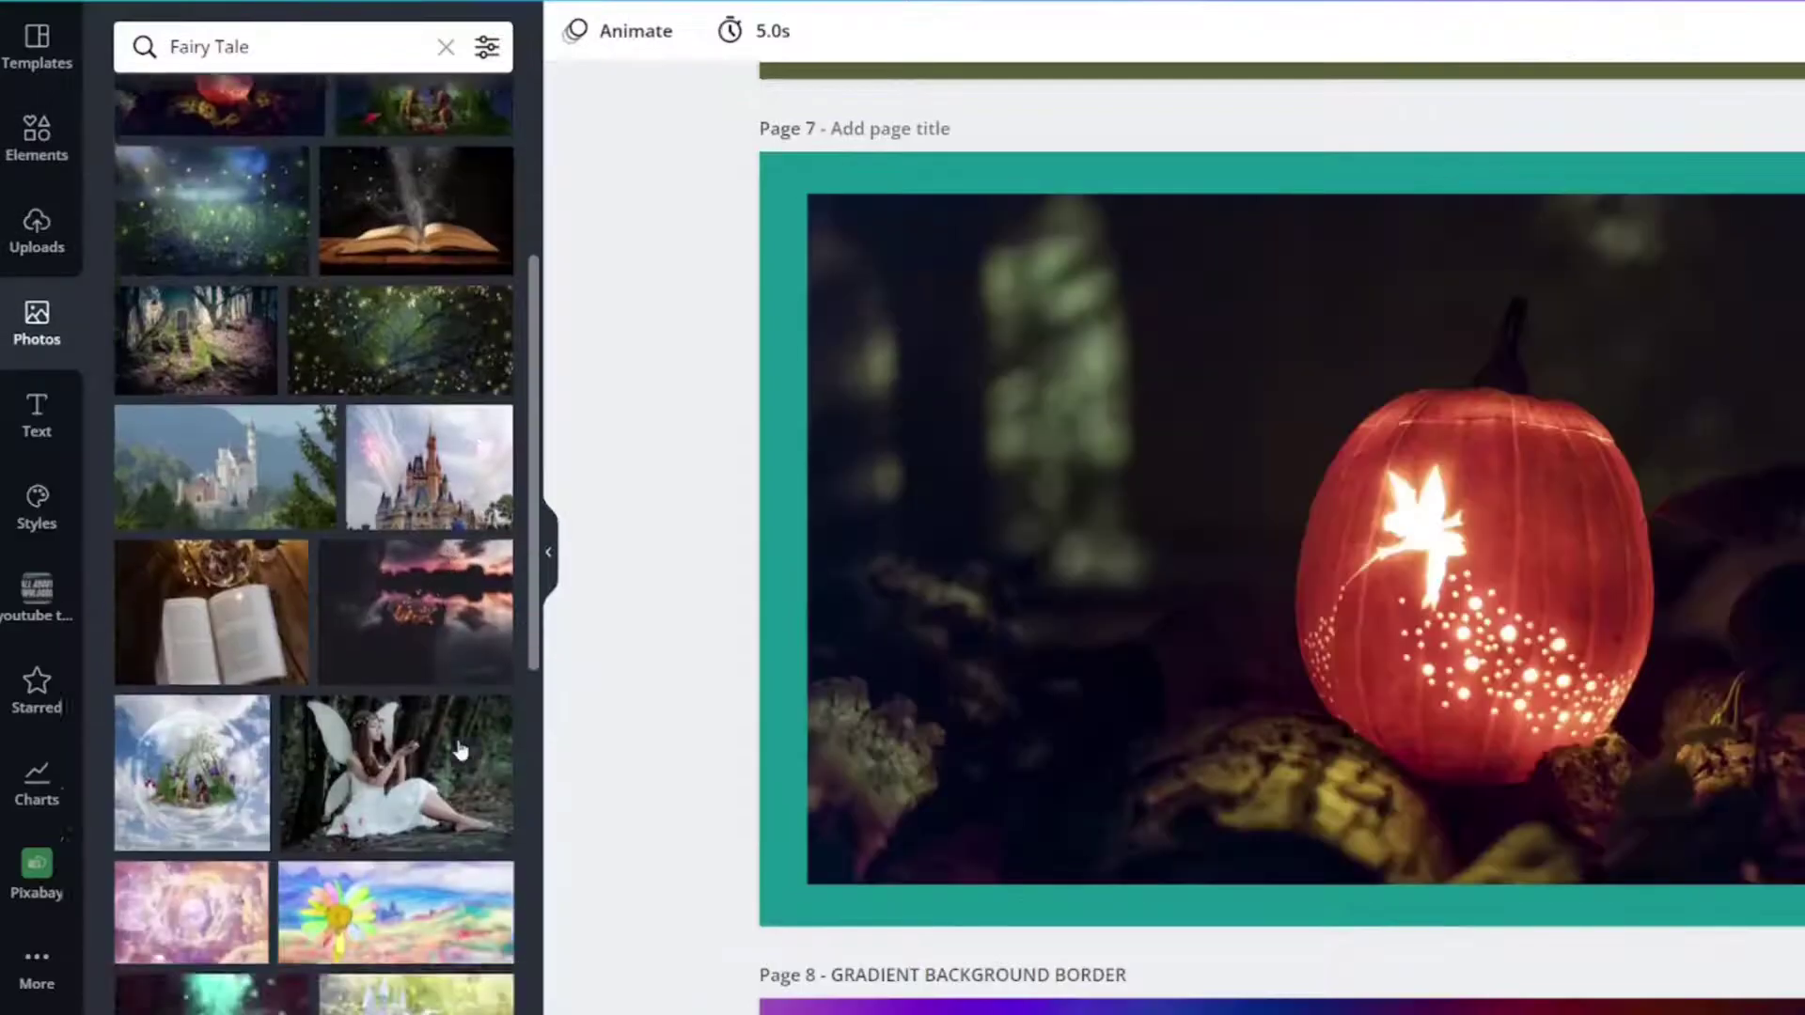
pyautogui.scroll(-3, 451, 743)
pyautogui.moveTo(438, 801); pyautogui.dragTo(1053, 734)
pyautogui.scroll(-4, 315, 564)
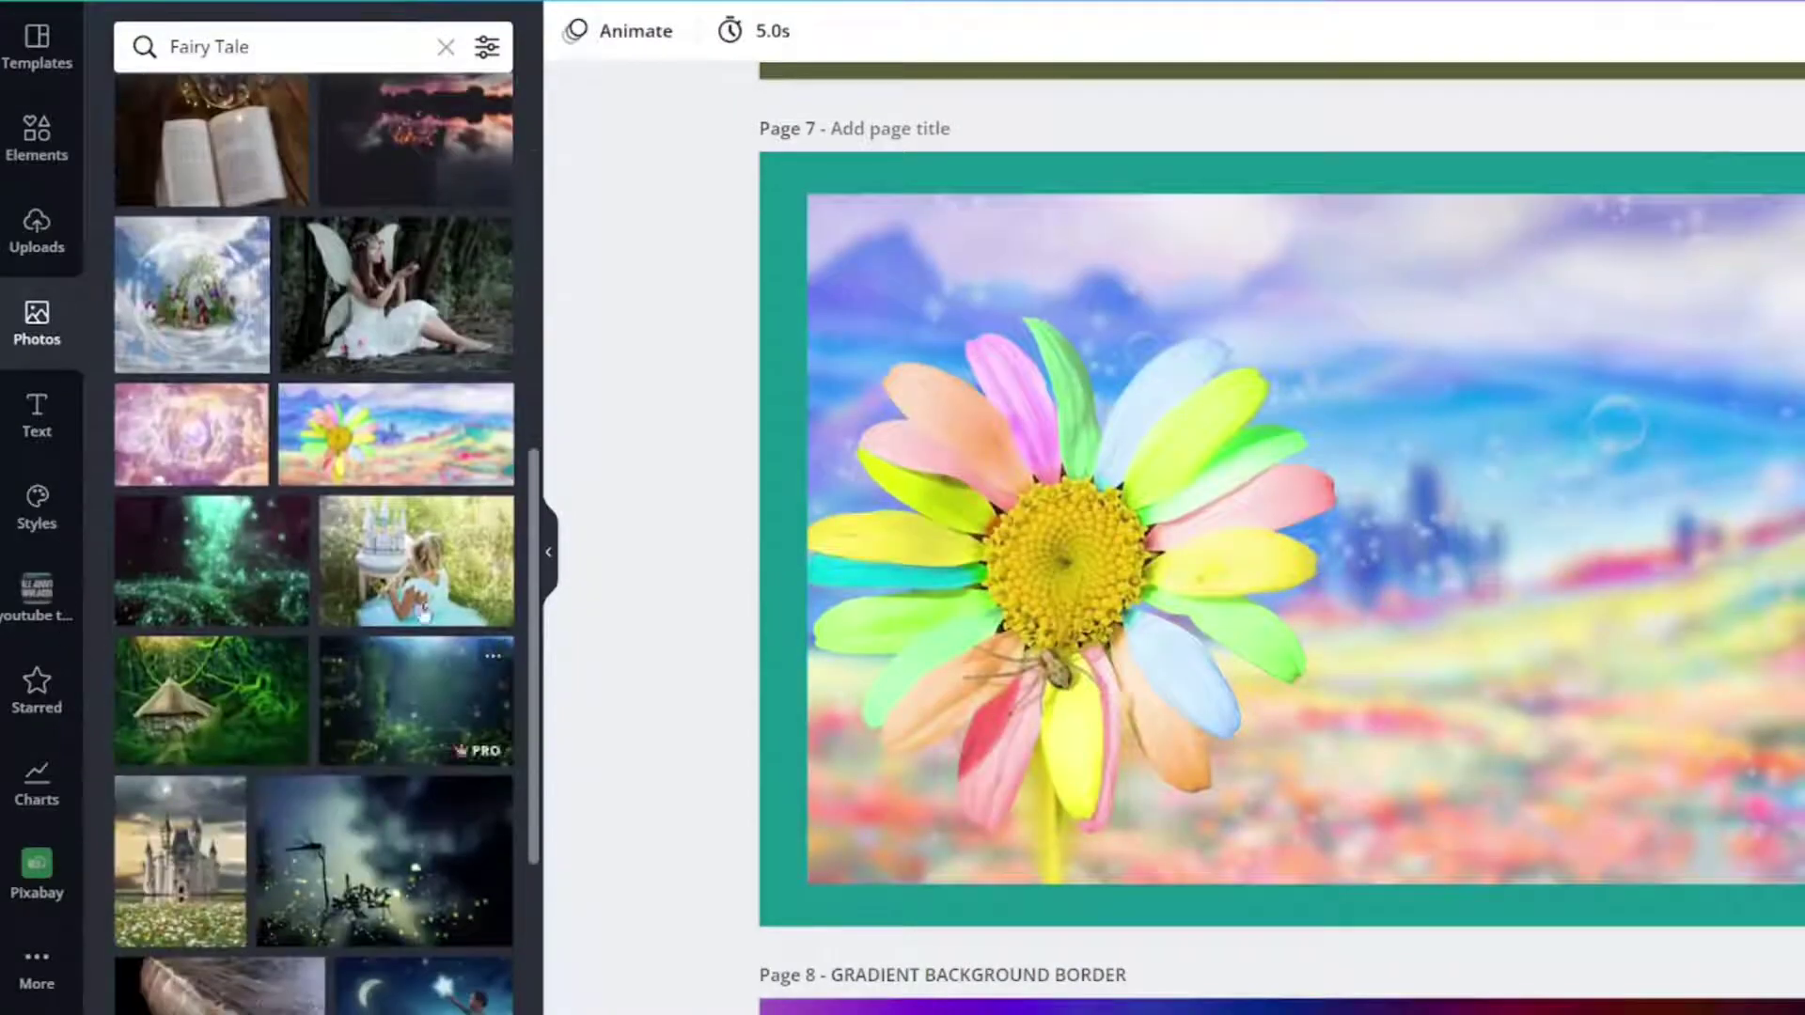
pyautogui.moveTo(211, 559); pyautogui.dragTo(1438, 462)
pyautogui.scroll(-1, 1438, 463)
# Search design elements for PAGE BORDER, replacing the old GRID search.
pyautogui.click(38, 136)
pyautogui.click(249, 45)
pyautogui.doubleClick(249, 45)
pyautogui.write('PAGE BORDER')
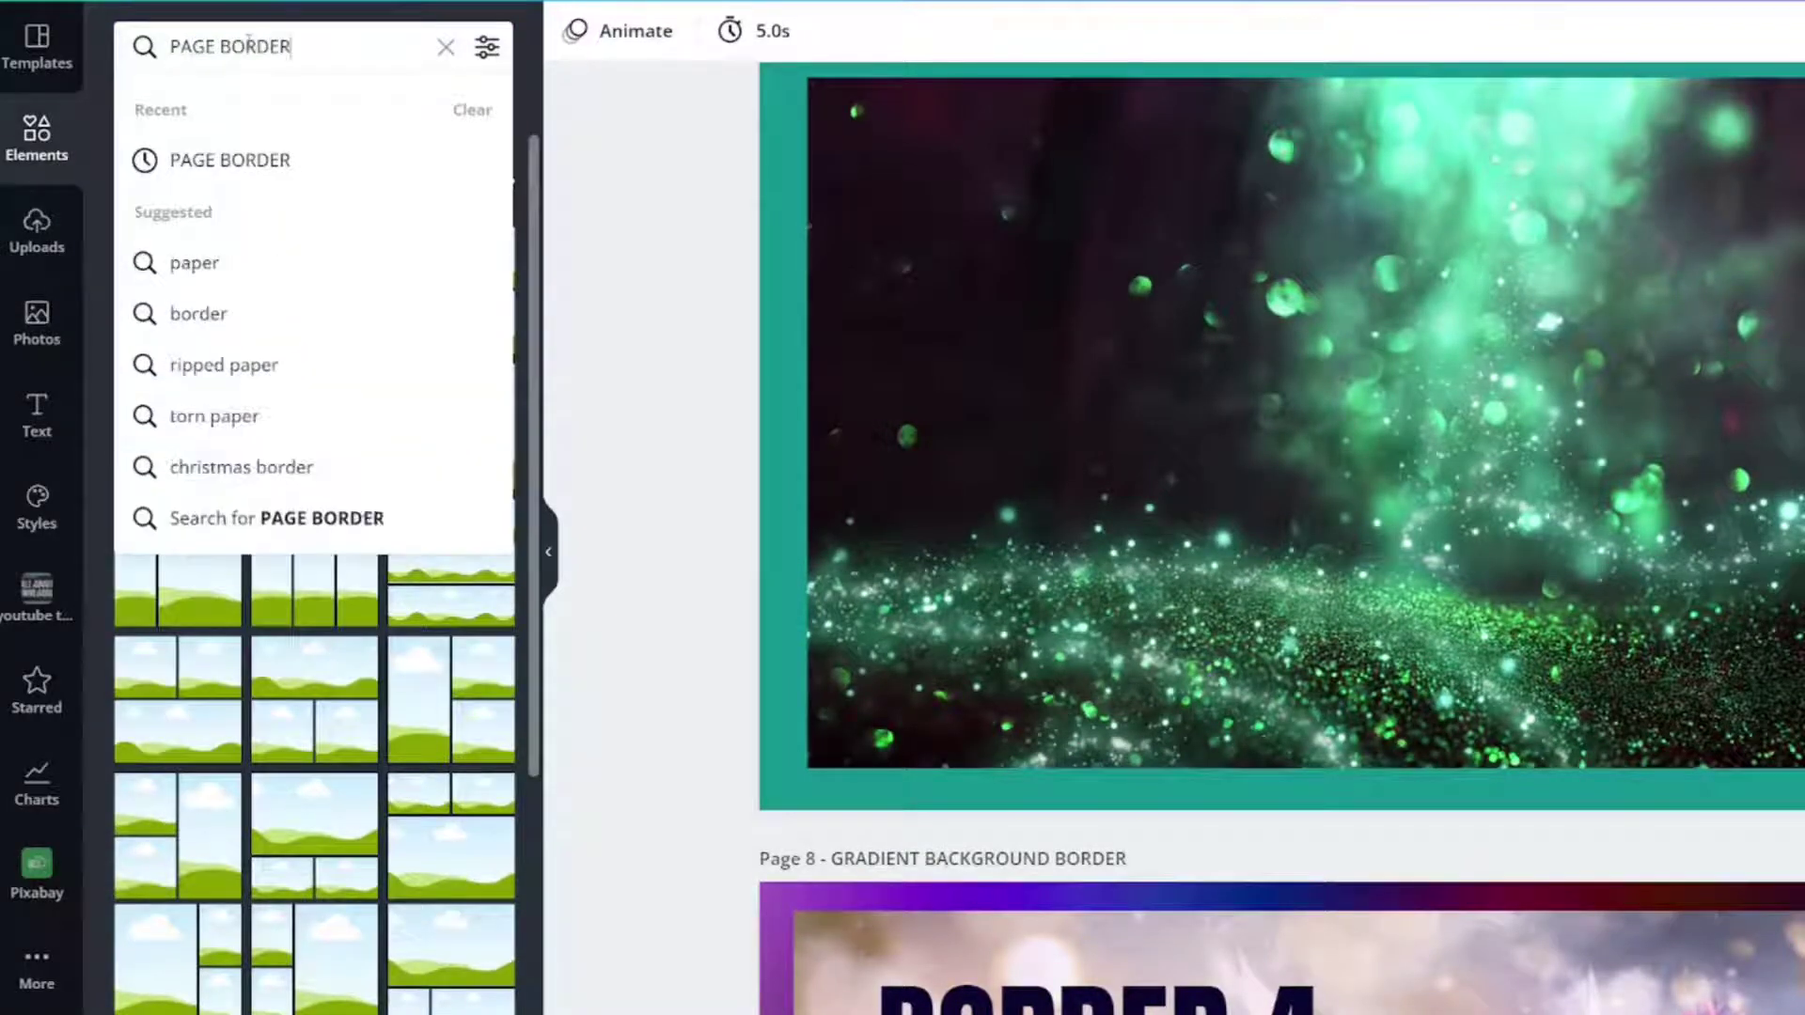
pyautogui.press('Return')
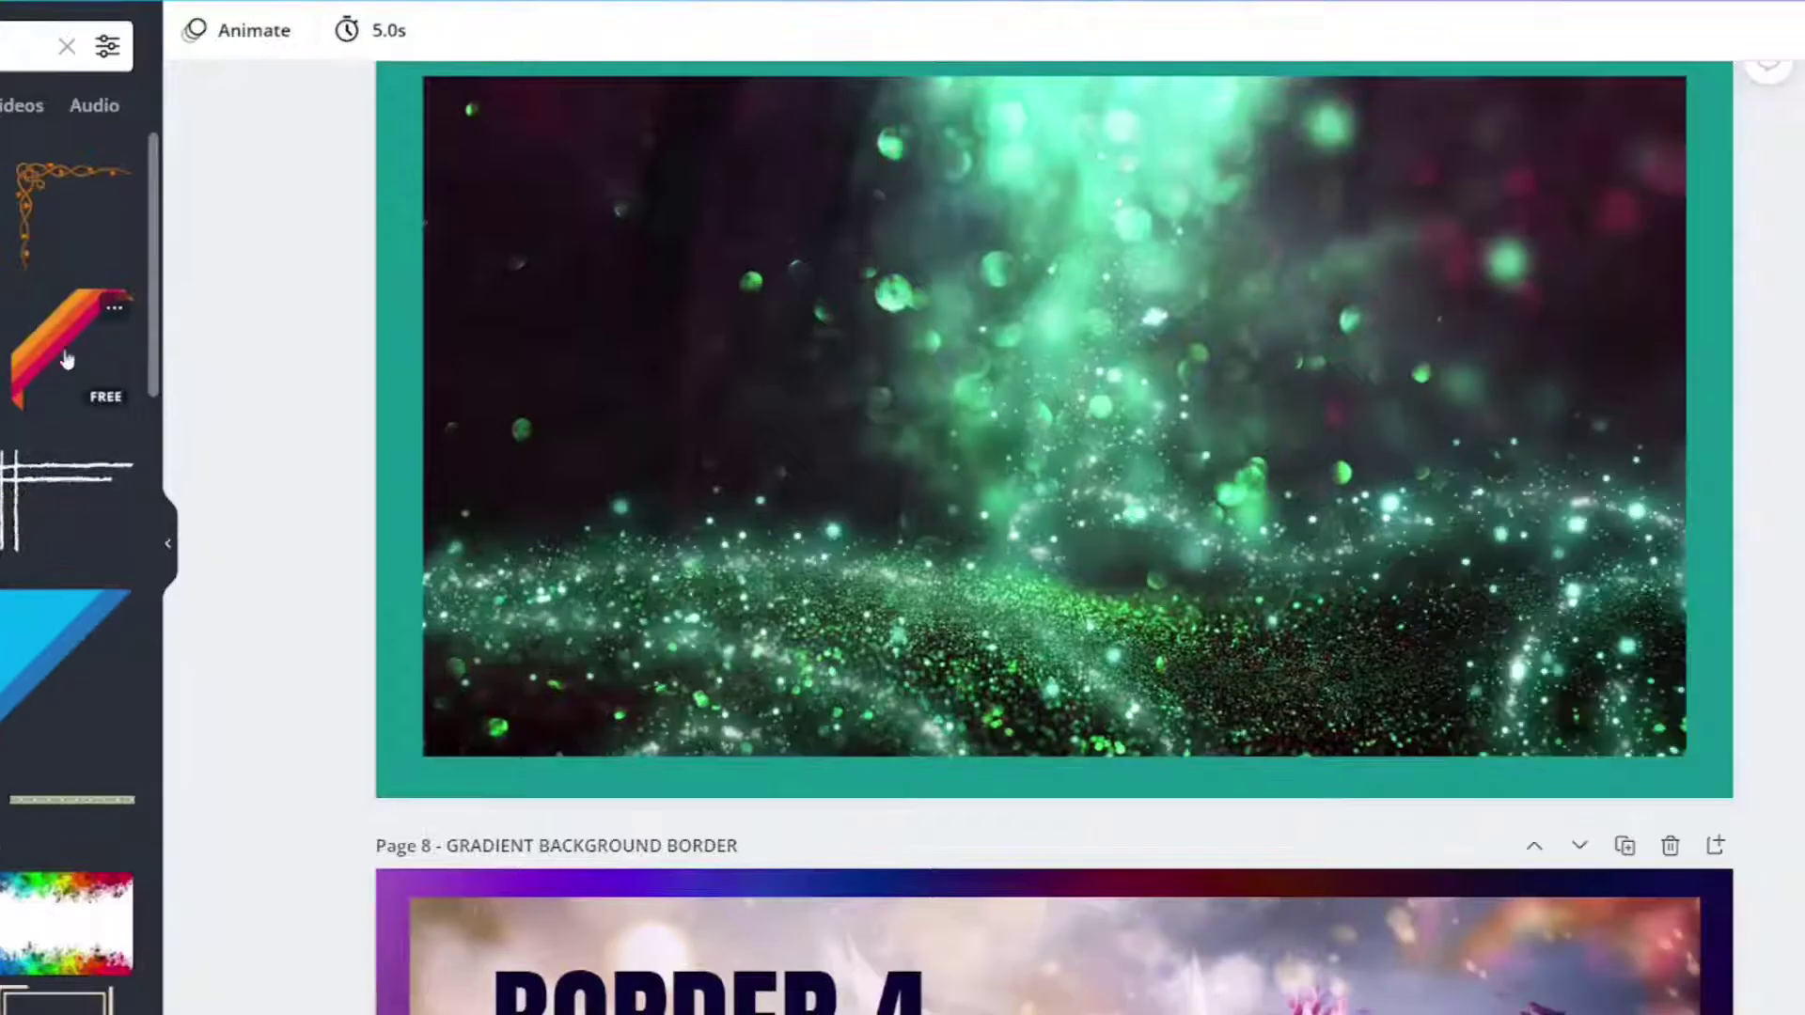
# Add the striped ribbon corner, move it to page 7's top-left corner and resize it.
pyautogui.click(449, 350)
pyautogui.scroll(3, 1012, 539)
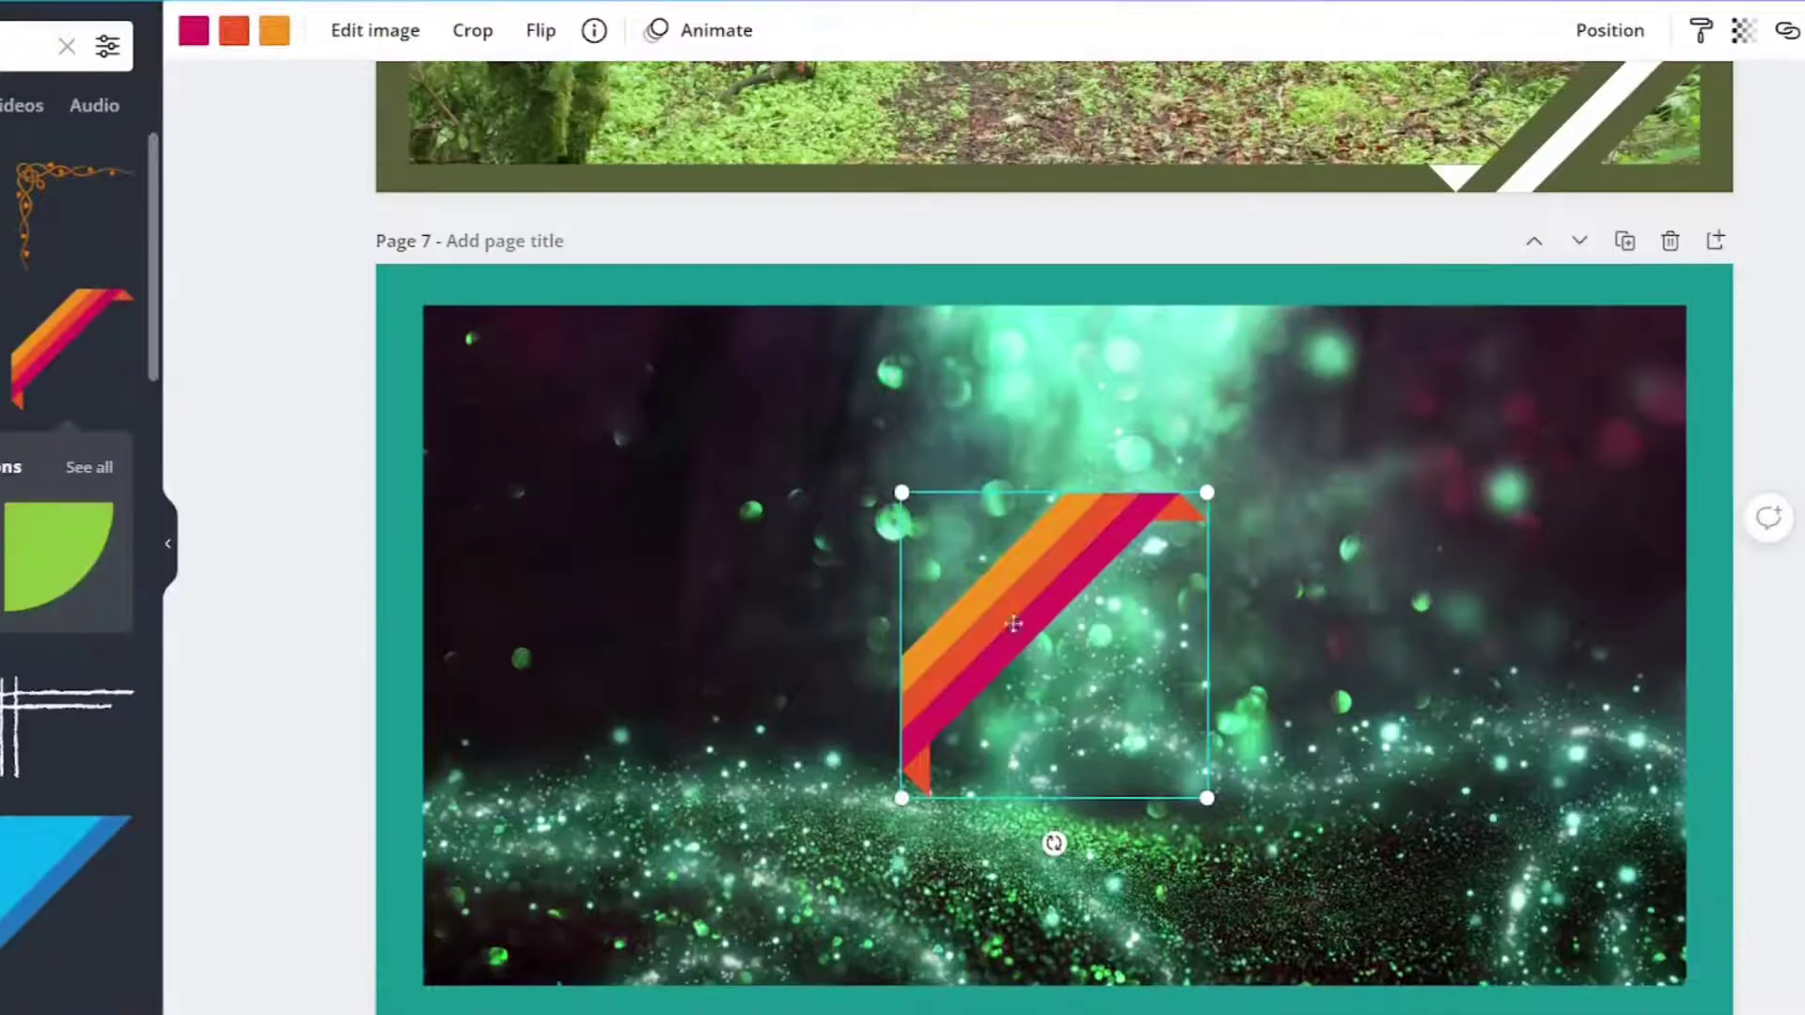
pyautogui.moveTo(1006, 628); pyautogui.dragTo(536, 427)
pyautogui.click(291, 484)
pyautogui.click(265, 455)
pyautogui.click(552, 458)
pyautogui.moveTo(679, 567); pyautogui.dragTo(901, 738)
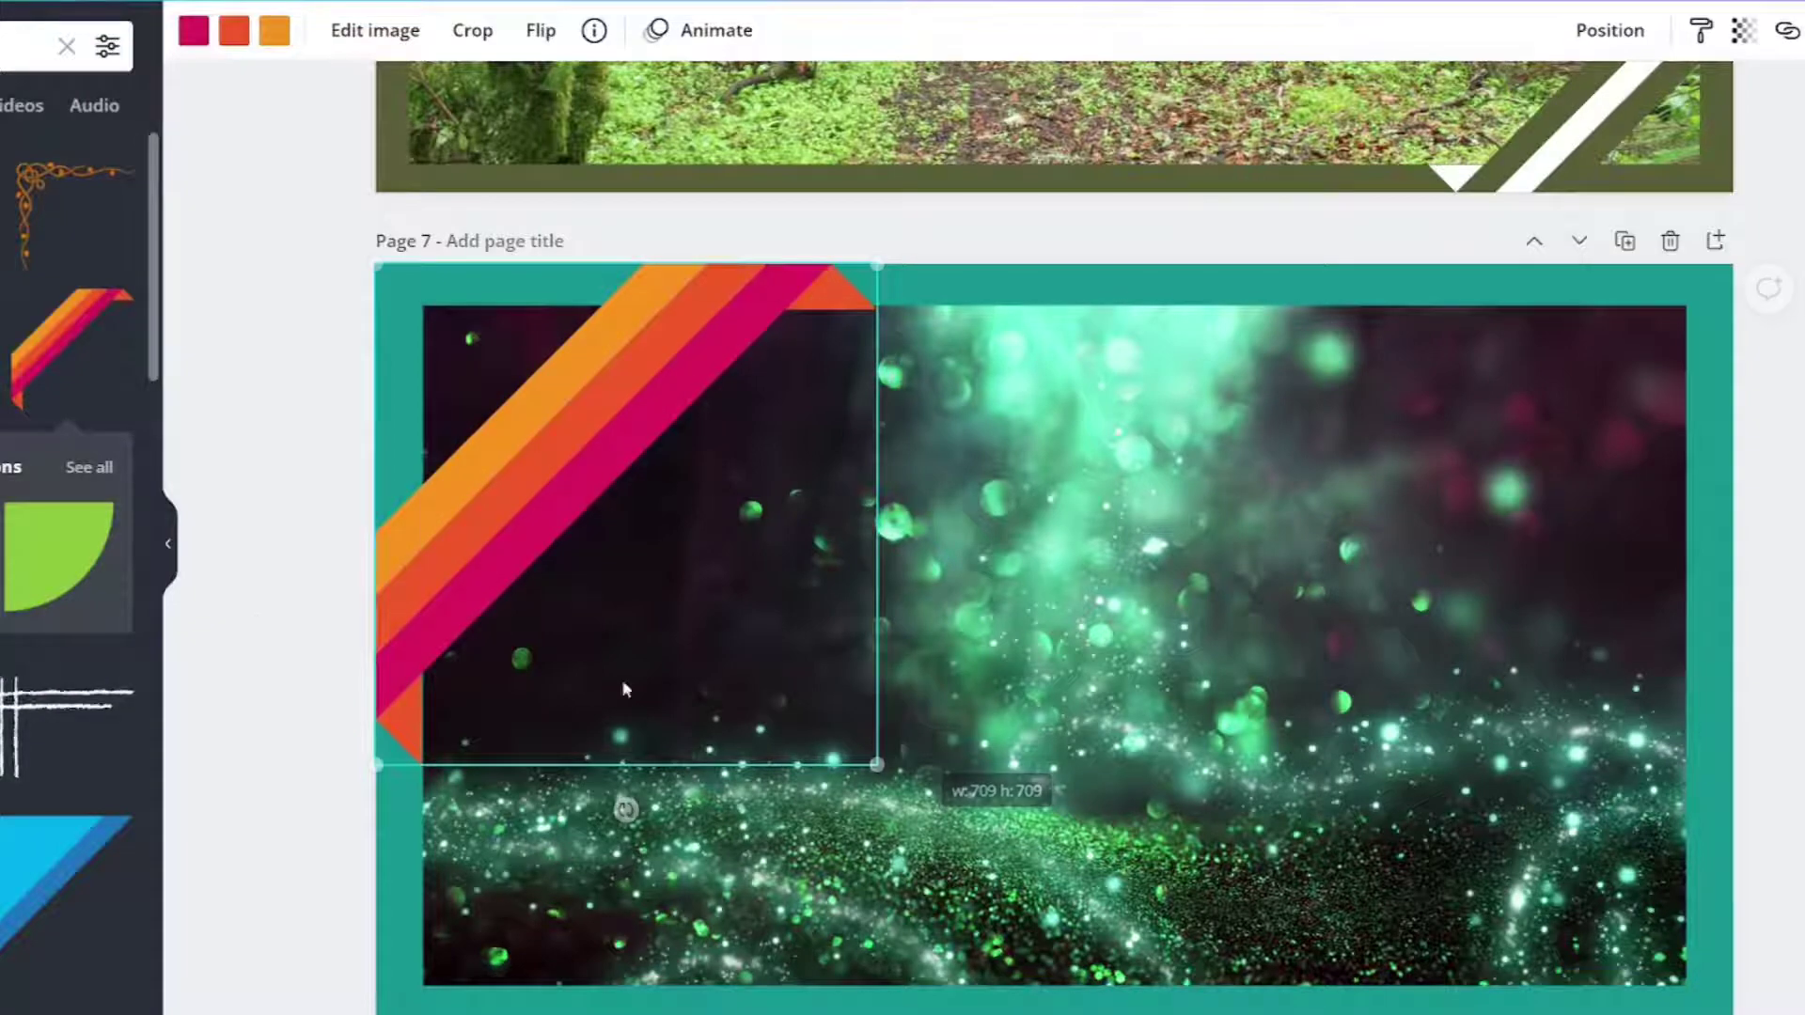
# Recolour the ribbon's pink, red-orange and orange stripes to cyan, dark navy and teal.
pyautogui.click(201, 552)
pyautogui.click(433, 528)
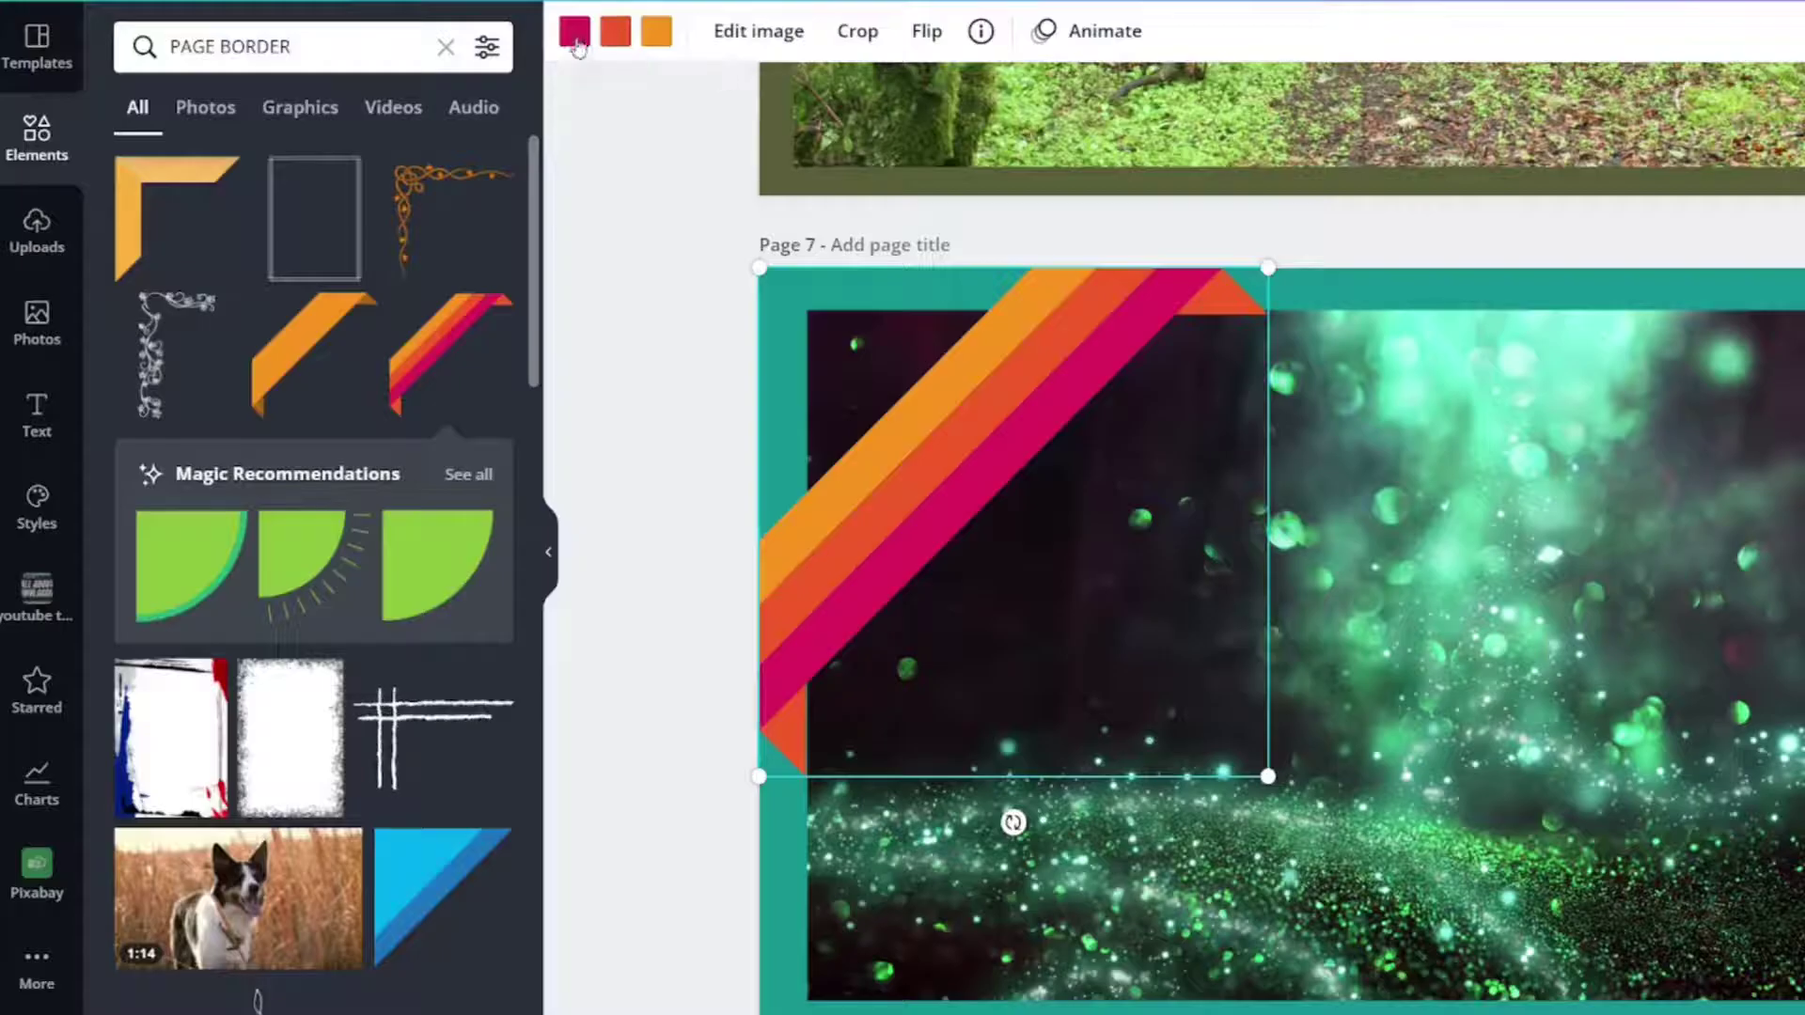
pyautogui.click(575, 32)
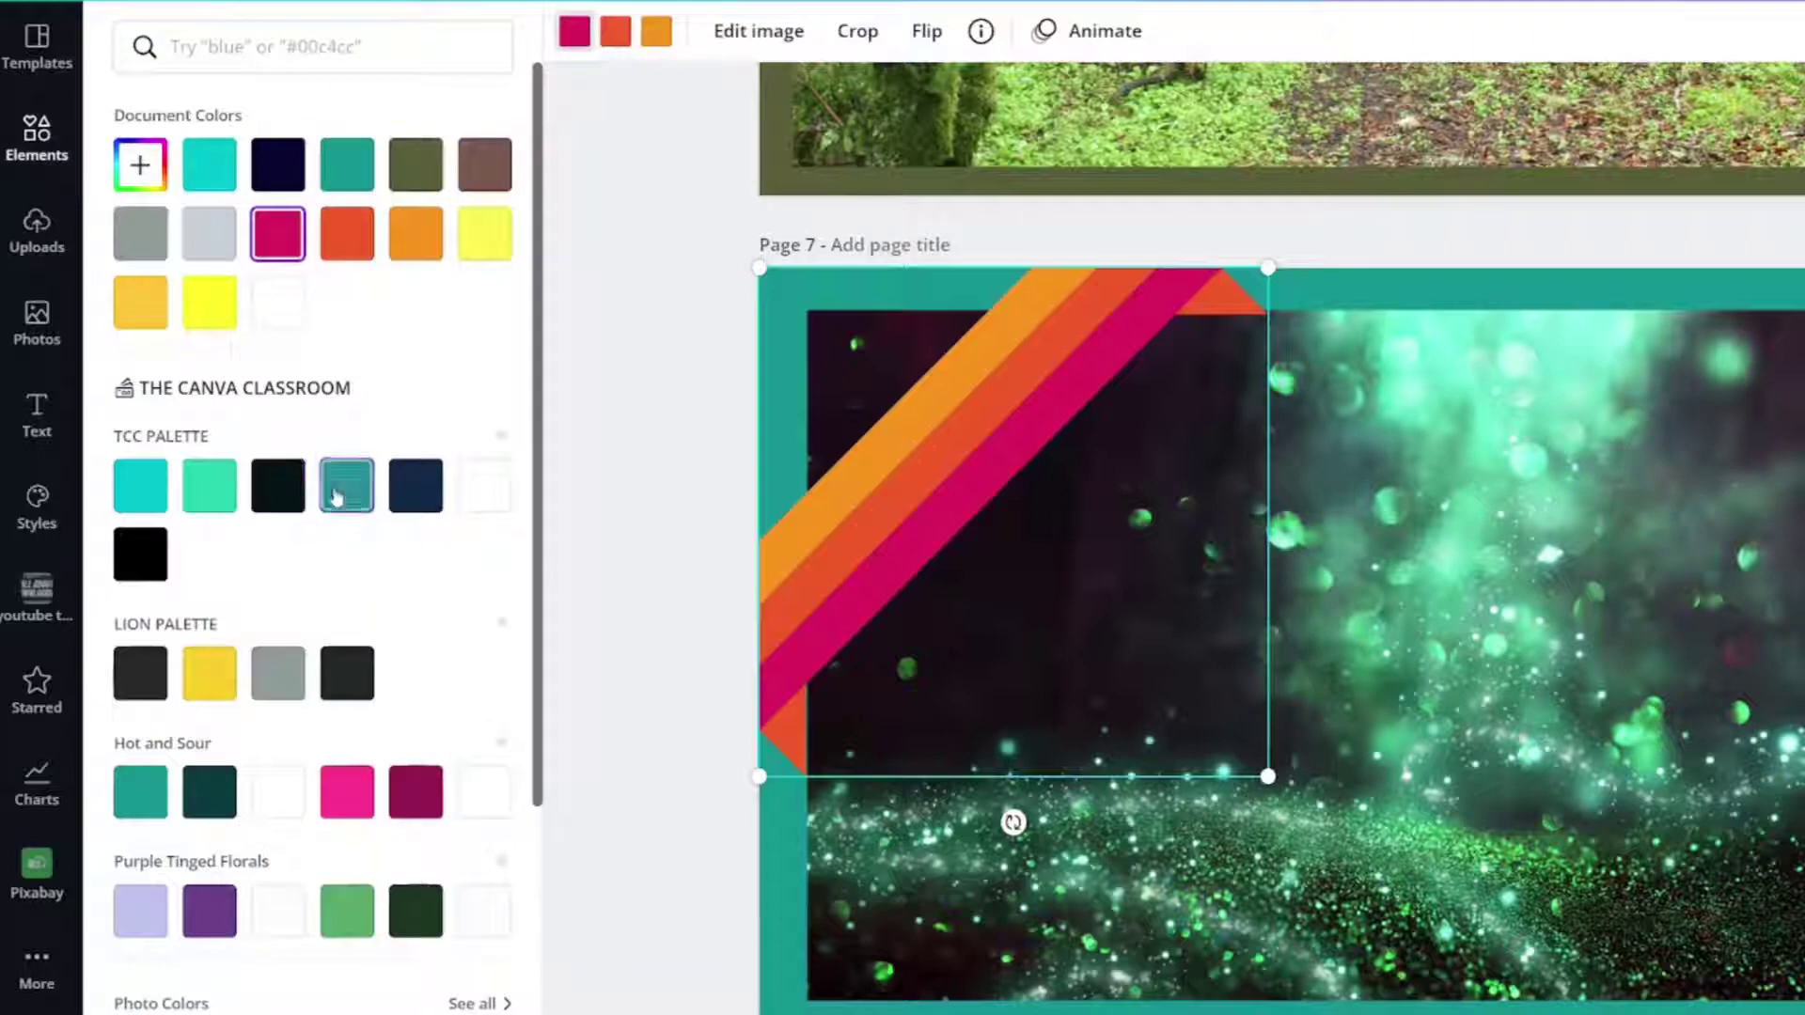
pyautogui.click(145, 492)
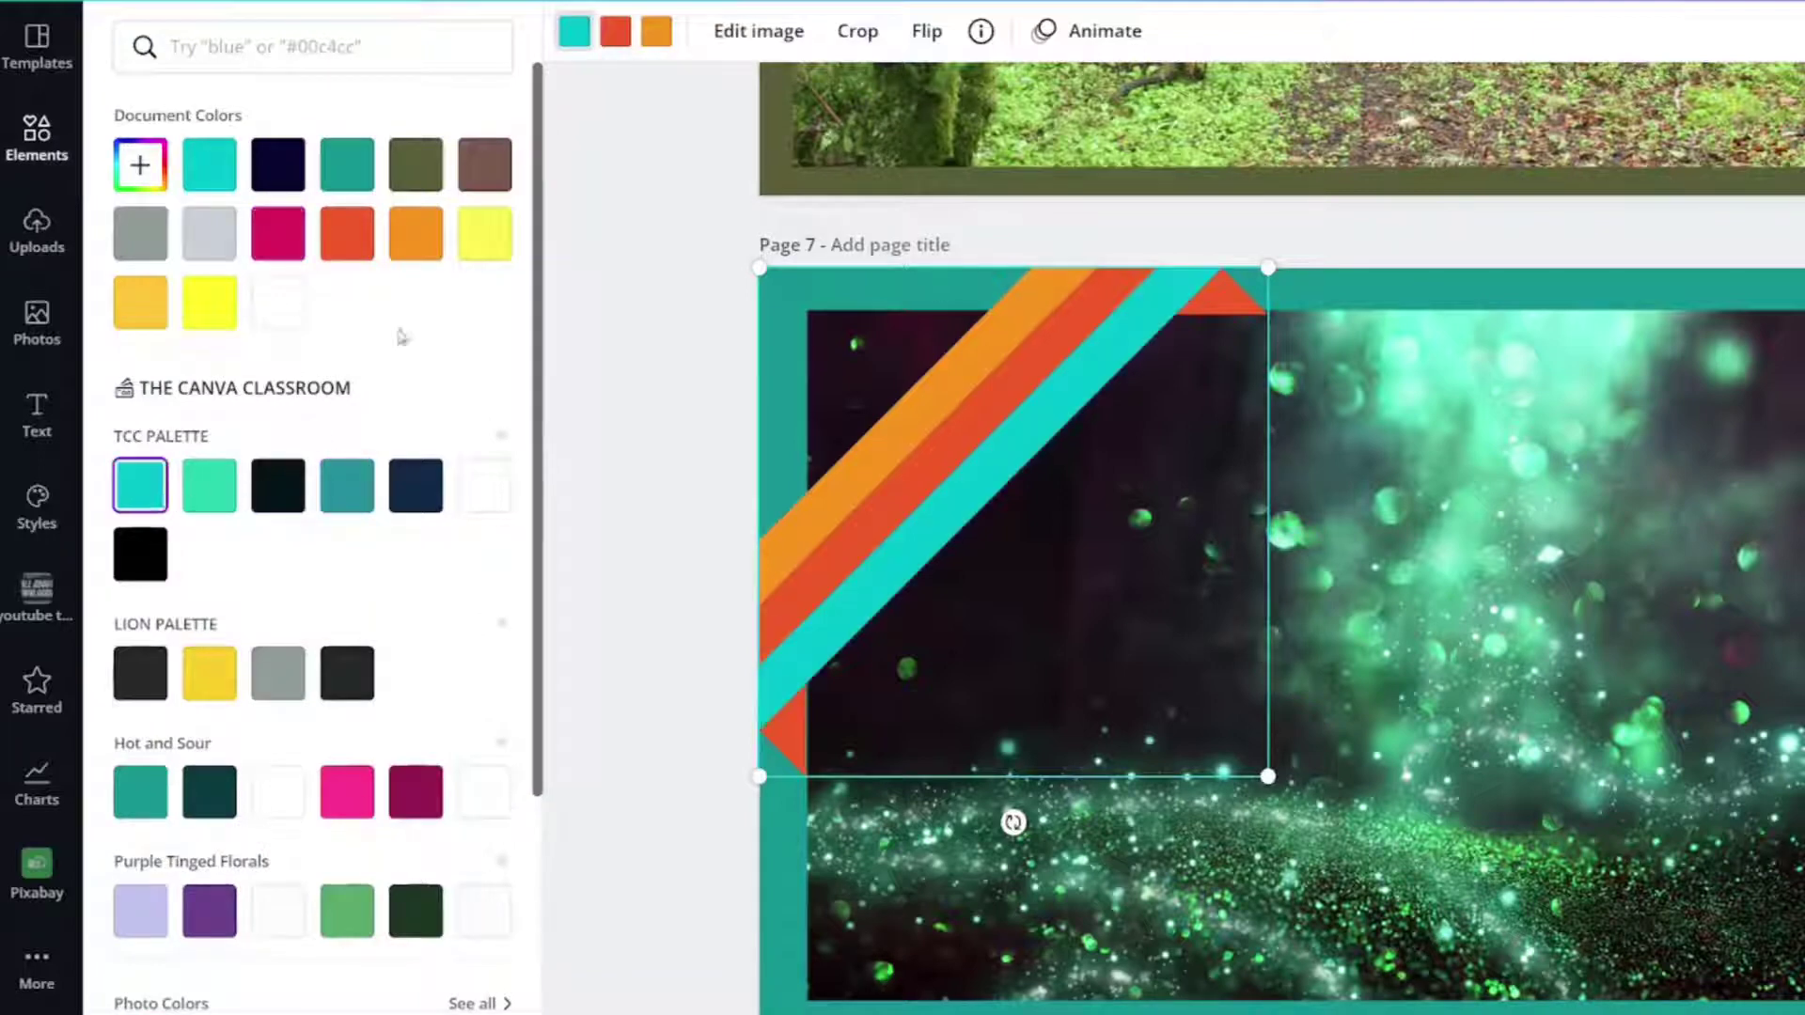
pyautogui.click(617, 32)
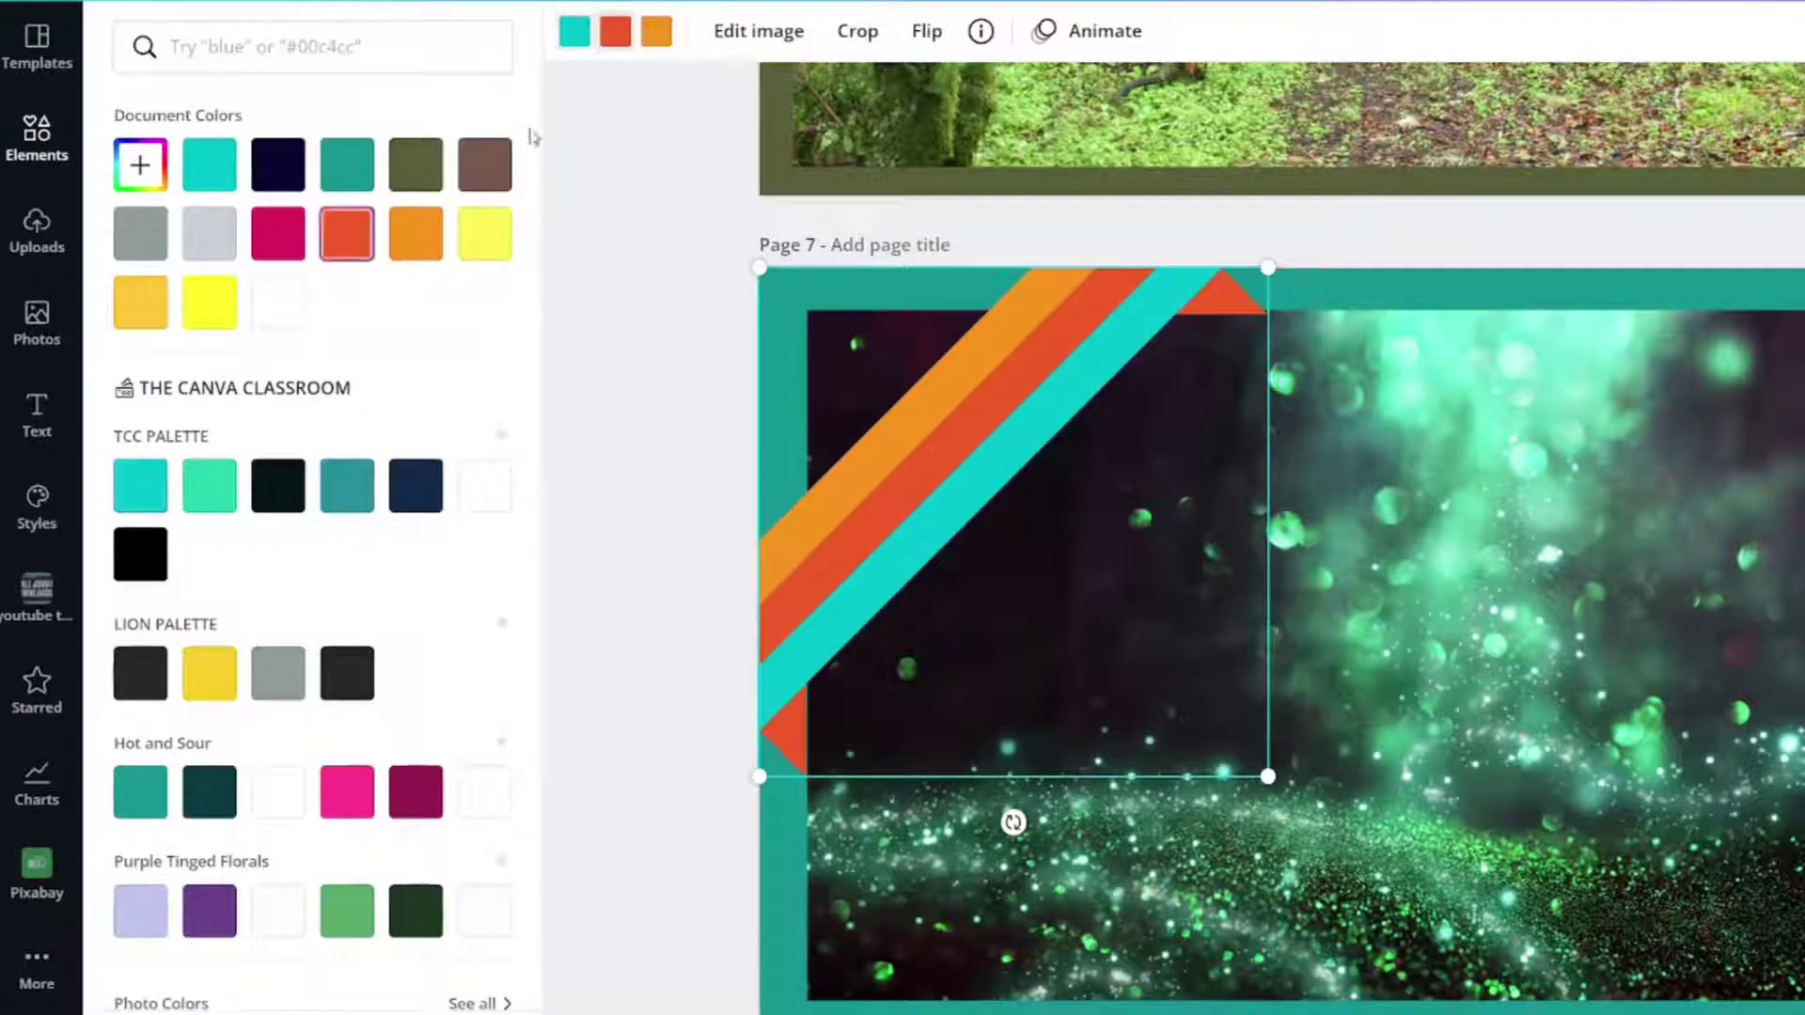
pyautogui.click(420, 491)
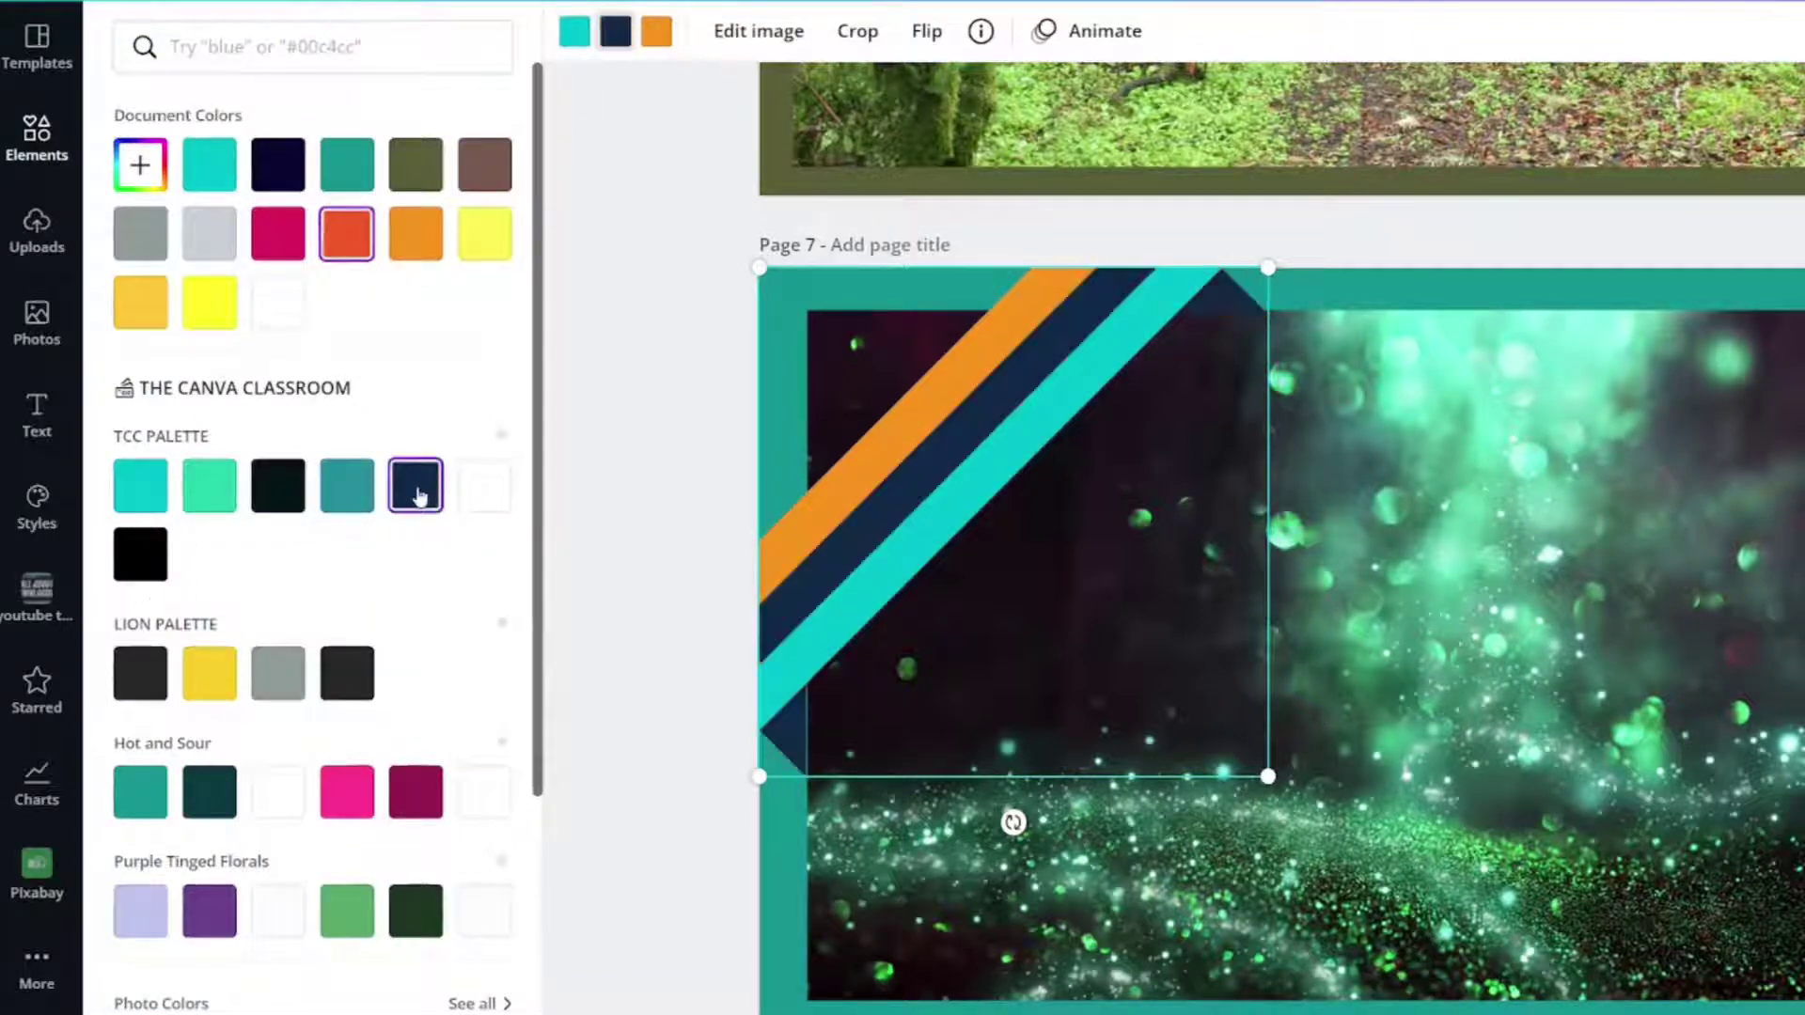
pyautogui.click(653, 34)
pyautogui.click(140, 485)
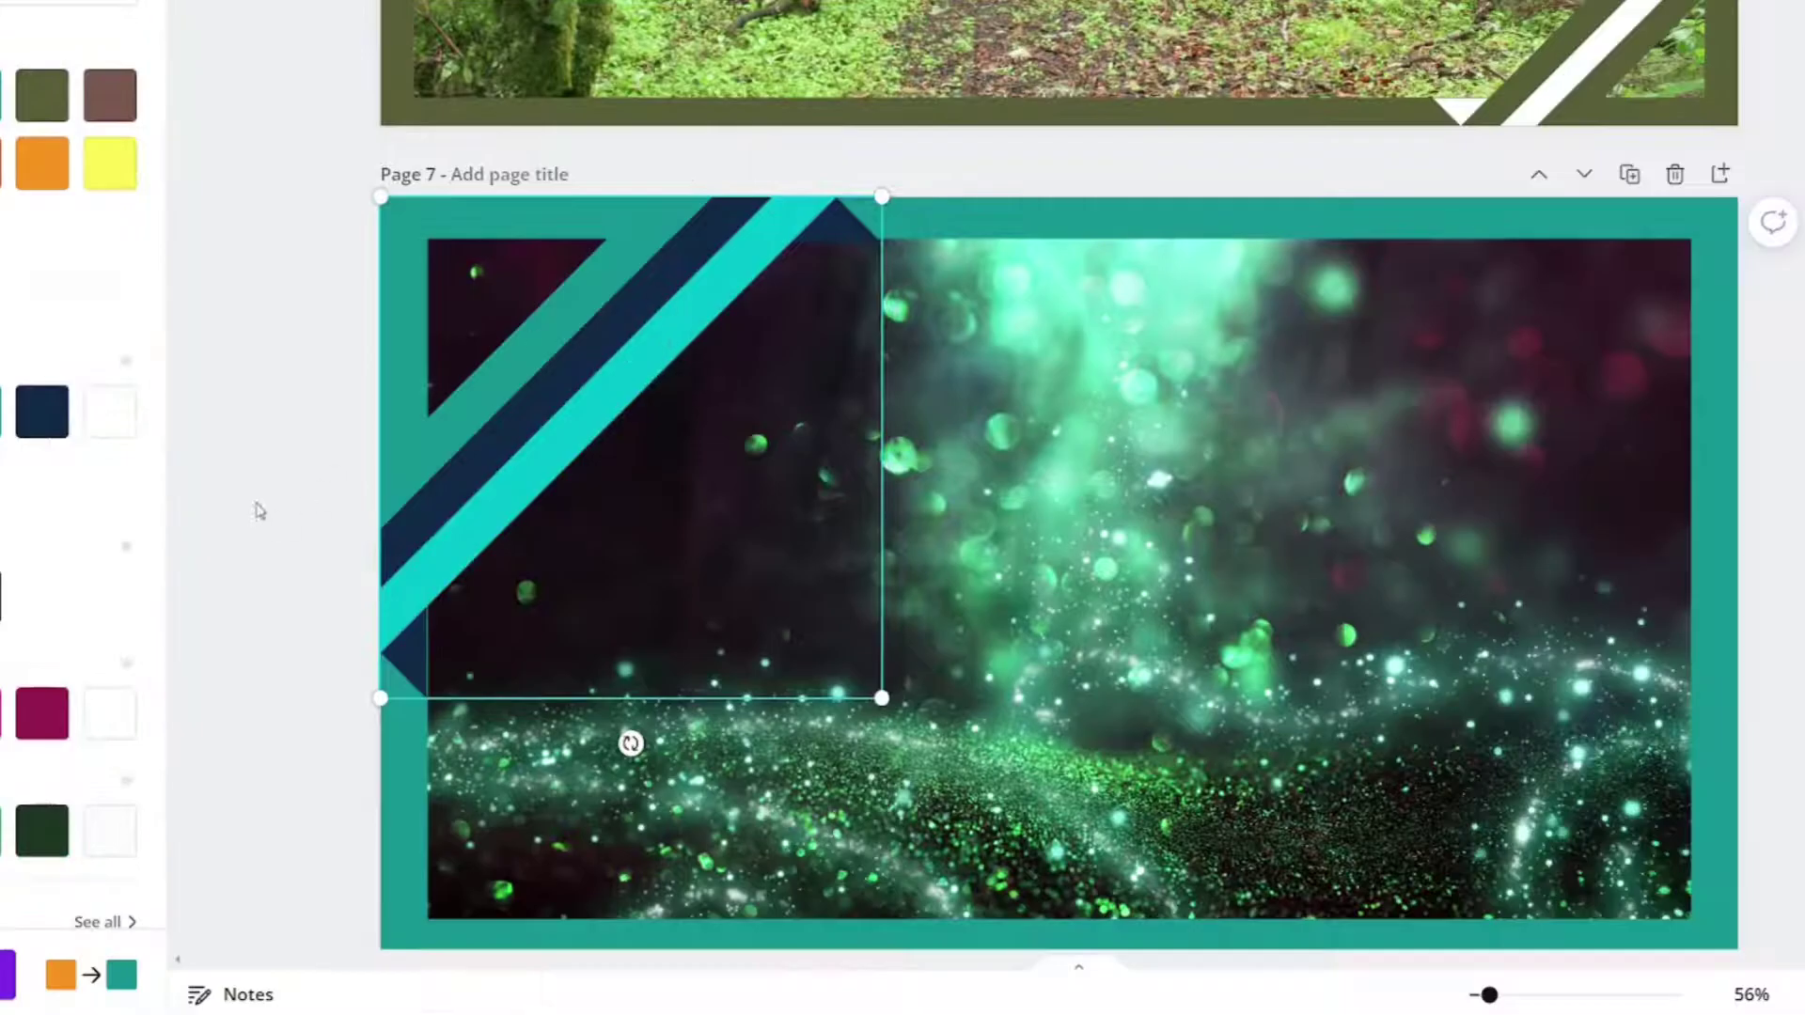
# Shrink the ribbon corner slightly and nudge it onto the photo's top-left corner.
pyautogui.click(291, 487)
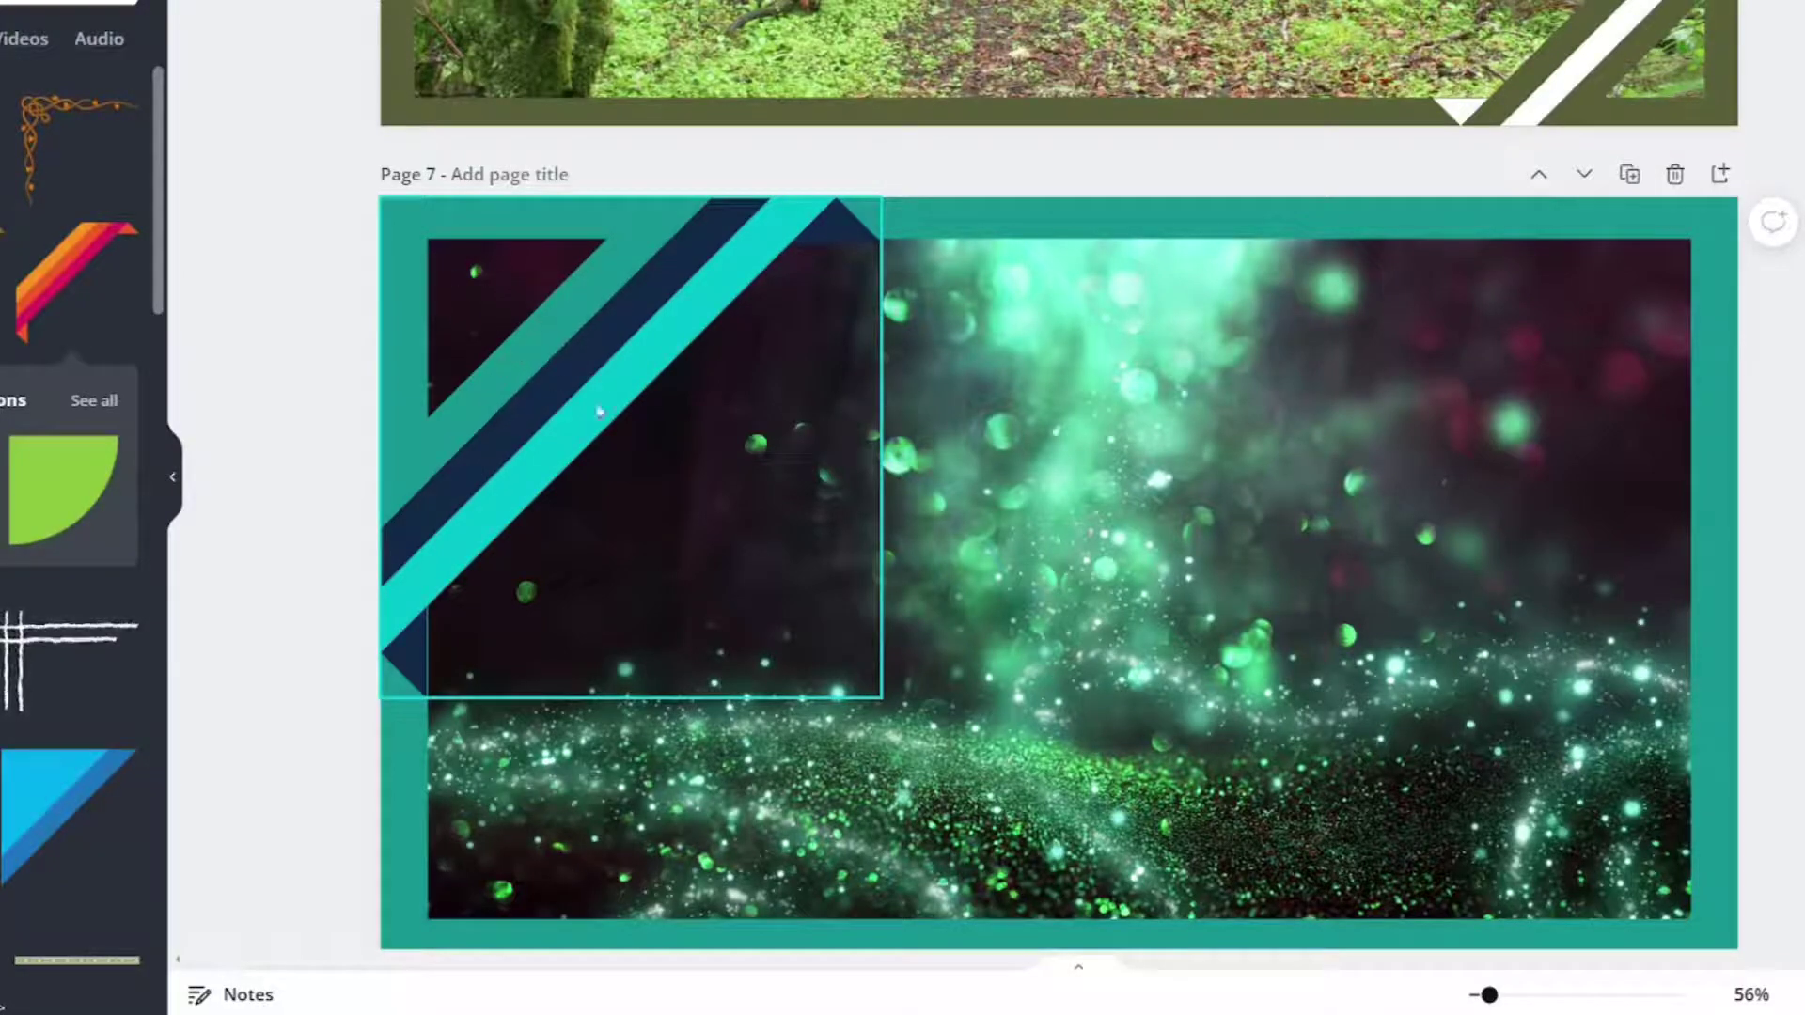
pyautogui.scroll(7, 673, 499)
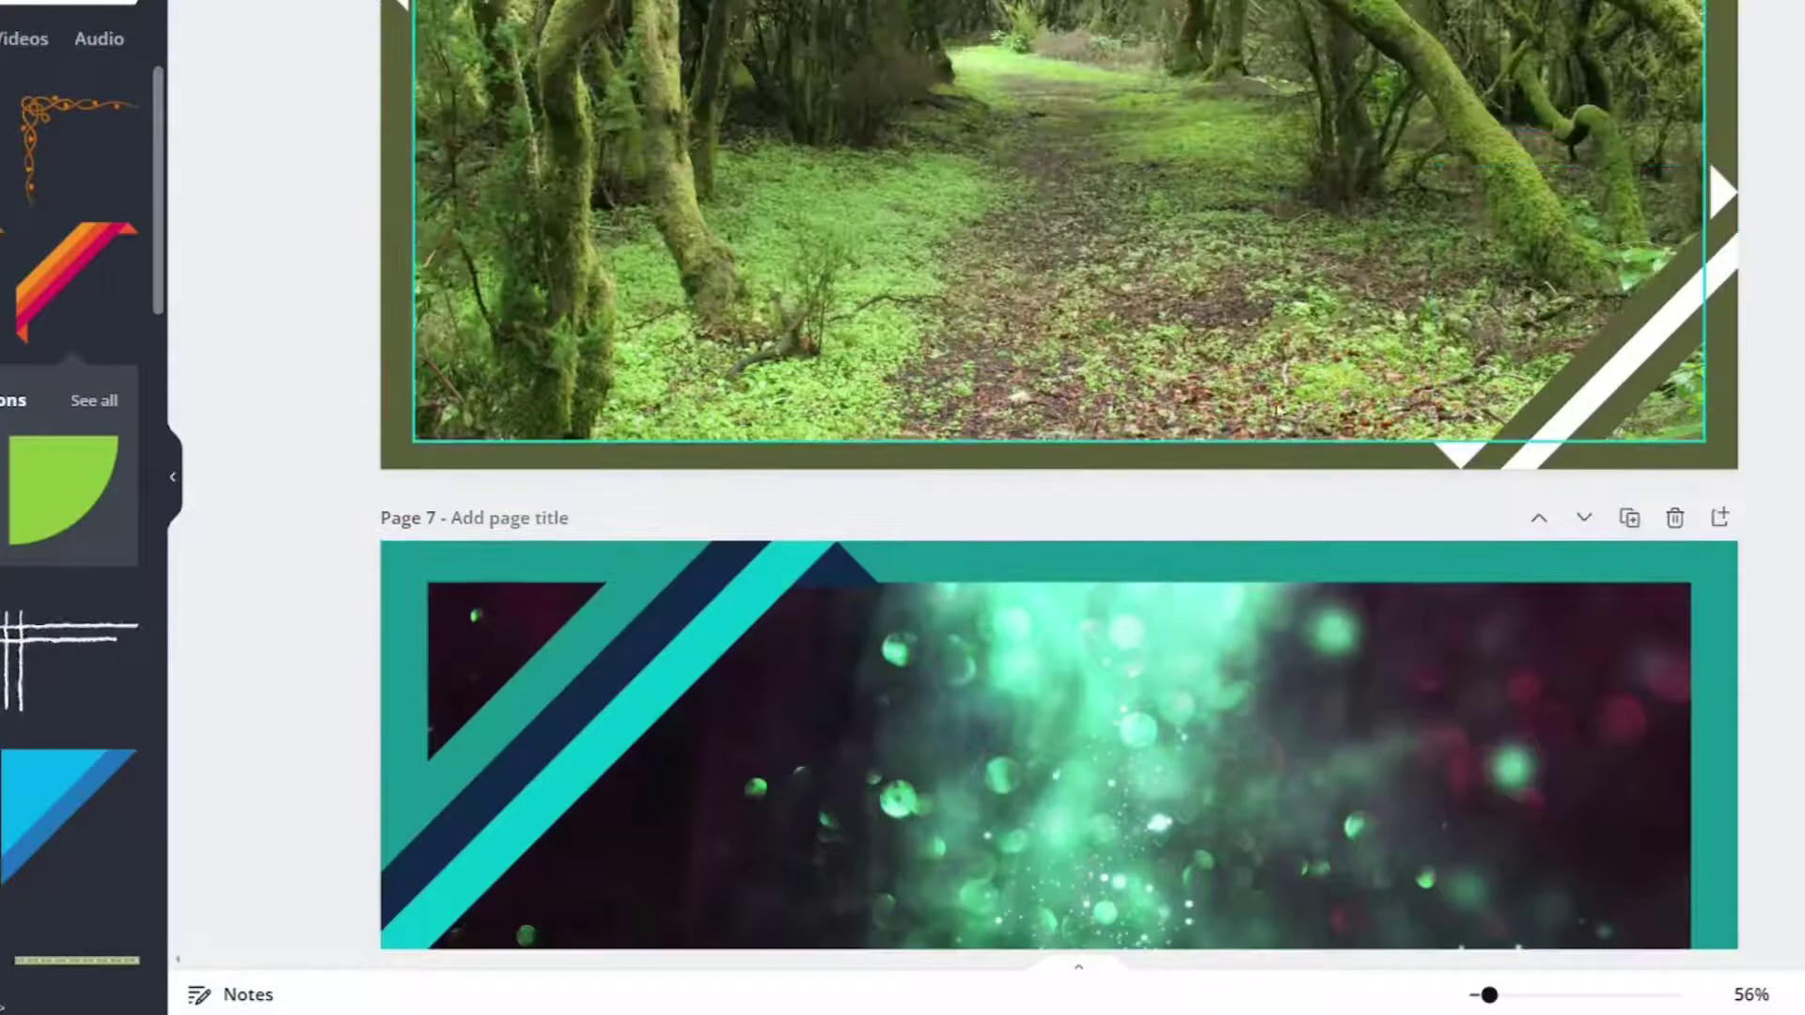
pyautogui.scroll(1, 1243, 428)
pyautogui.scroll(-8, 690, 375)
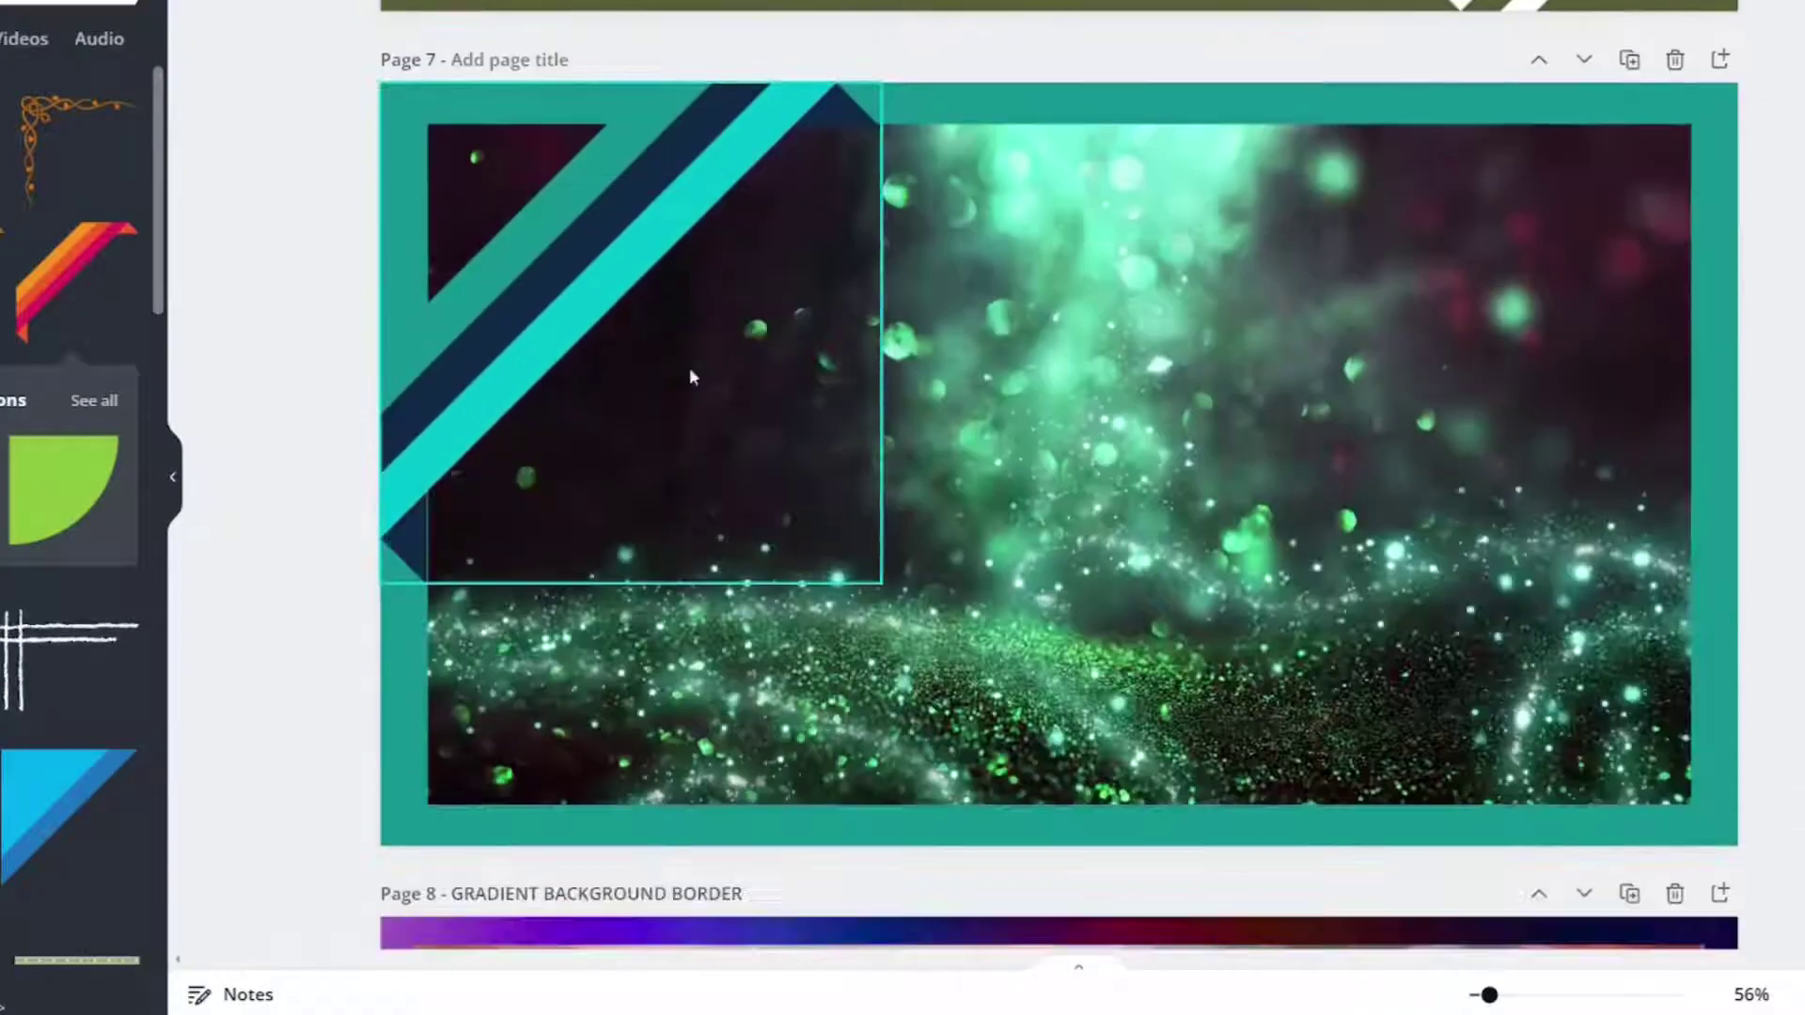
pyautogui.click(658, 386)
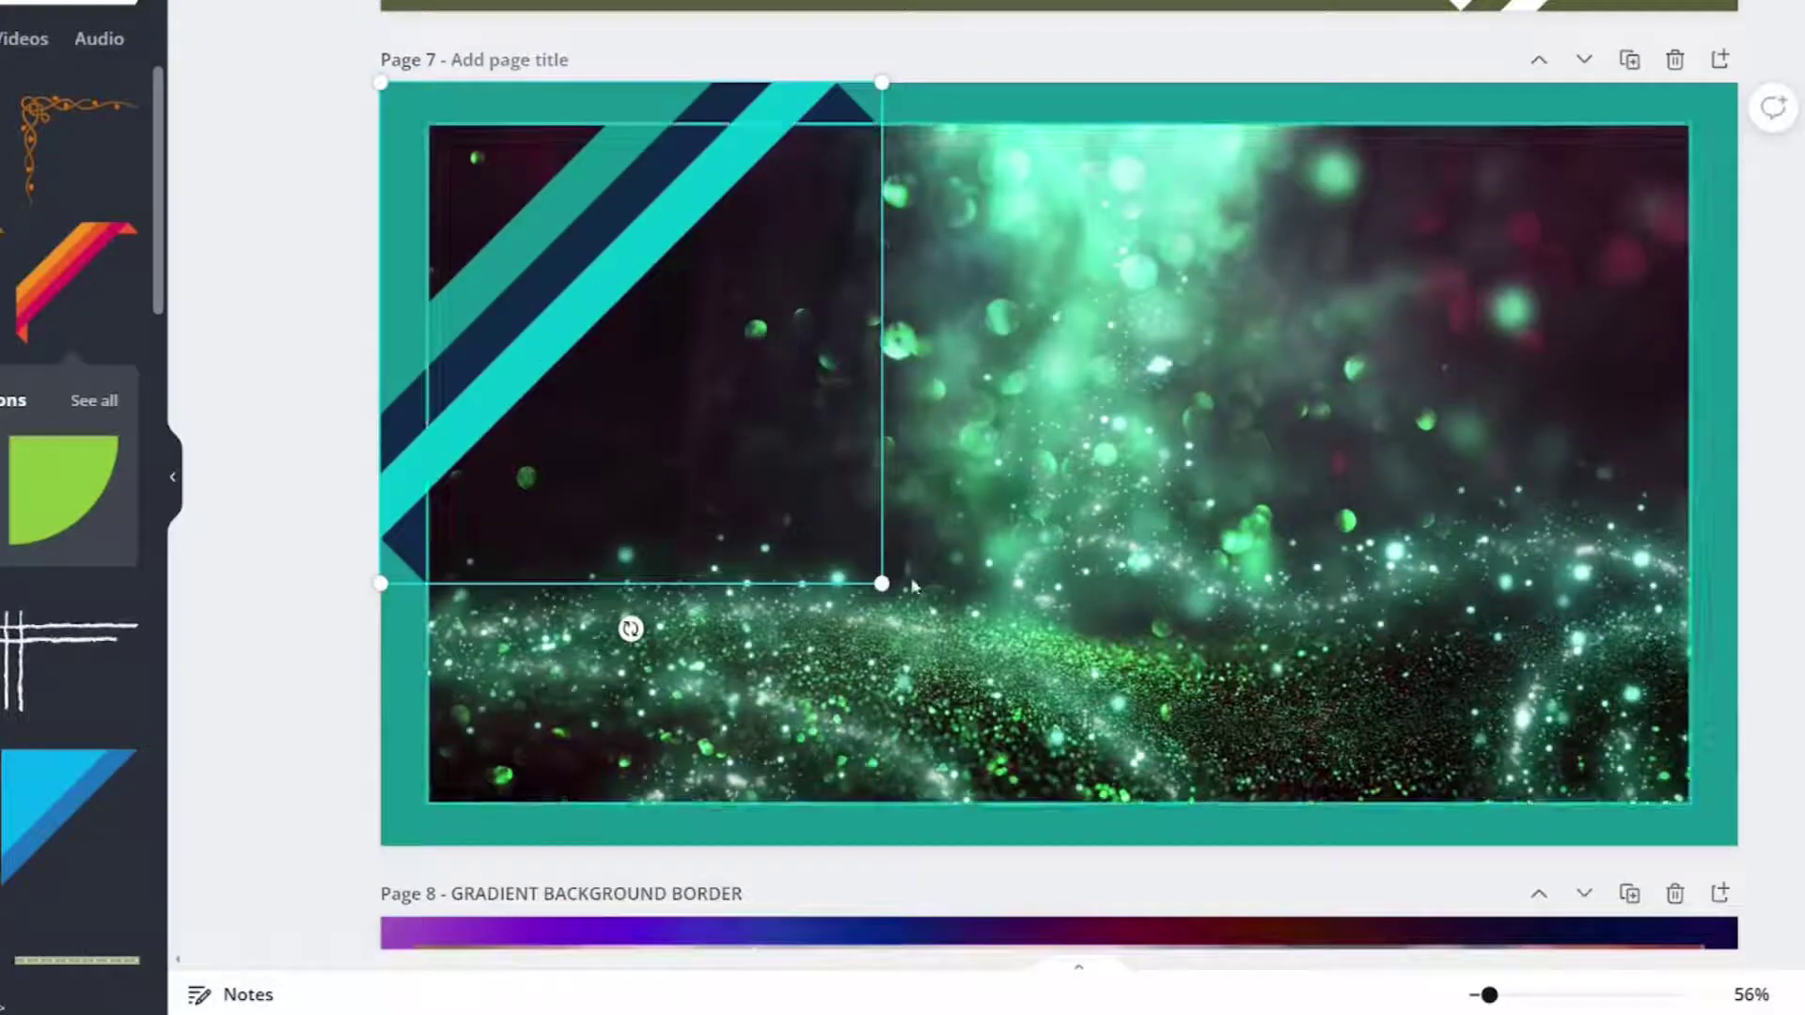
pyautogui.moveTo(882, 580); pyautogui.dragTo(687, 386)
pyautogui.moveTo(553, 199); pyautogui.dragTo(582, 219)
pyautogui.scroll(8, 531, 398)
pyautogui.scroll(-5, 475, 508)
pyautogui.click(475, 508)
pyautogui.moveTo(476, 507); pyautogui.dragTo(464, 504)
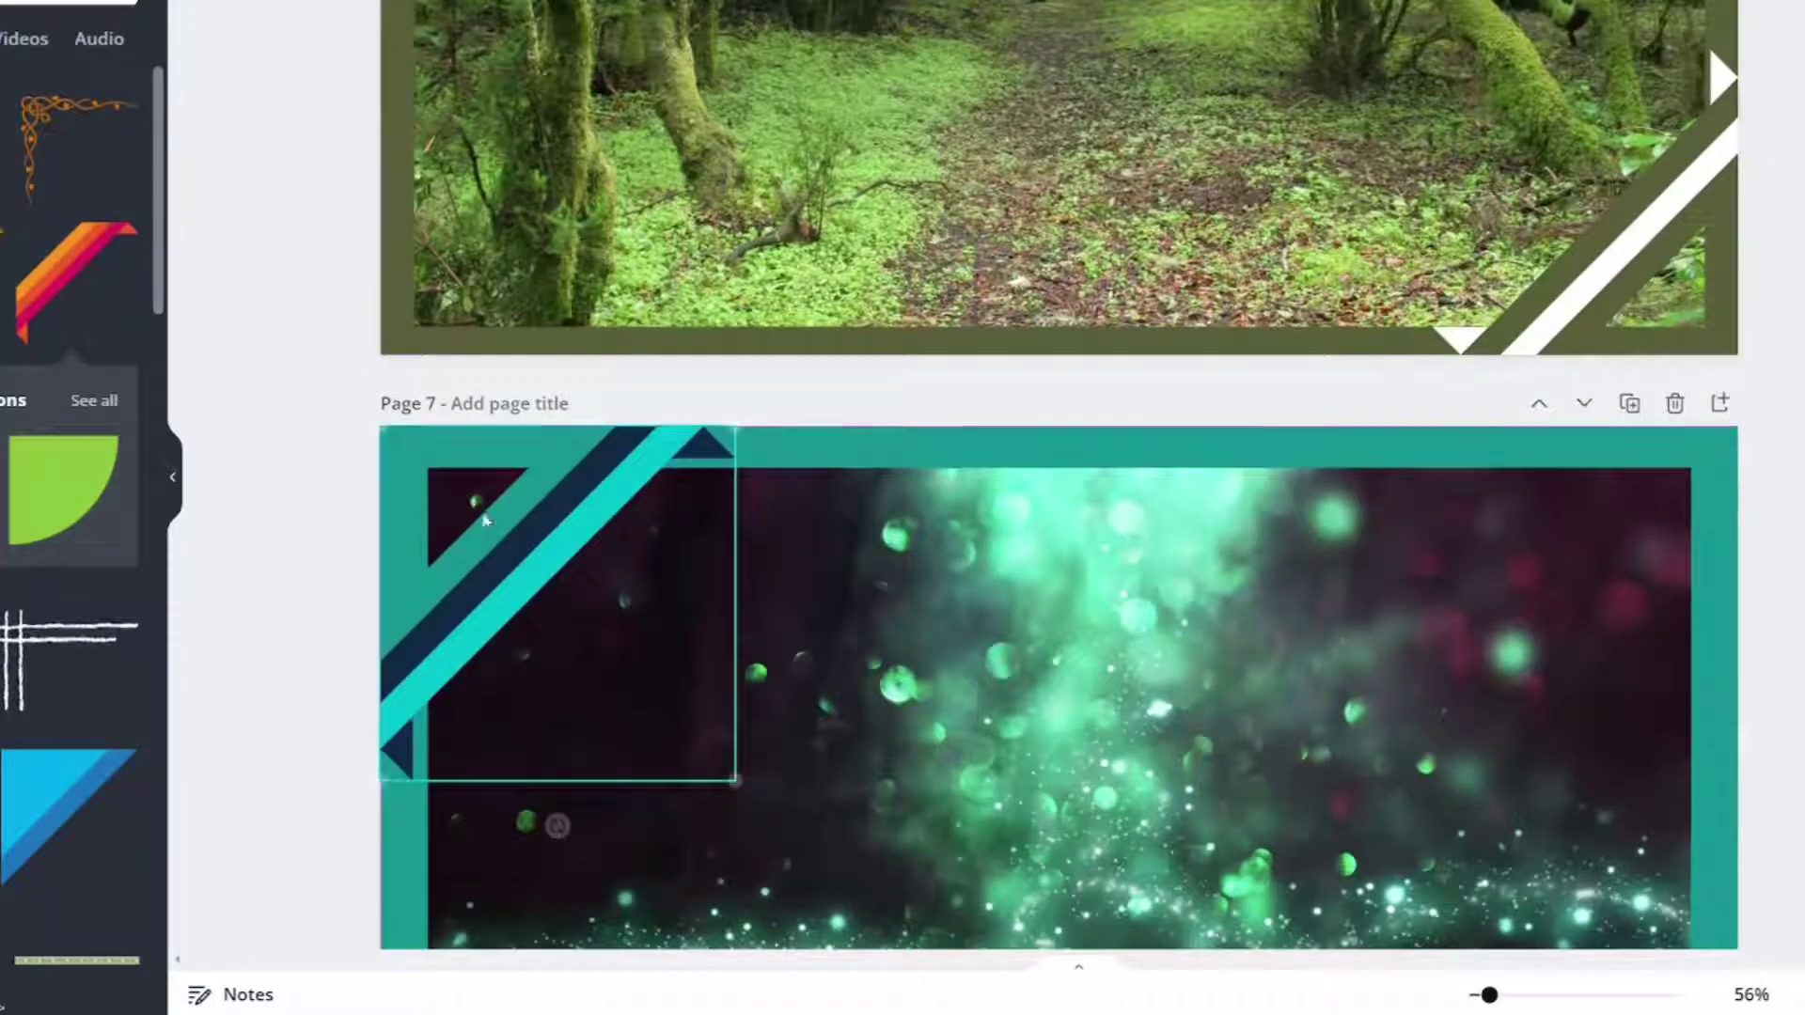
pyautogui.scroll(-4, 903, 592)
# Widen the sparkle photo left and upward, then centre it on the page.
pyautogui.click(902, 592)
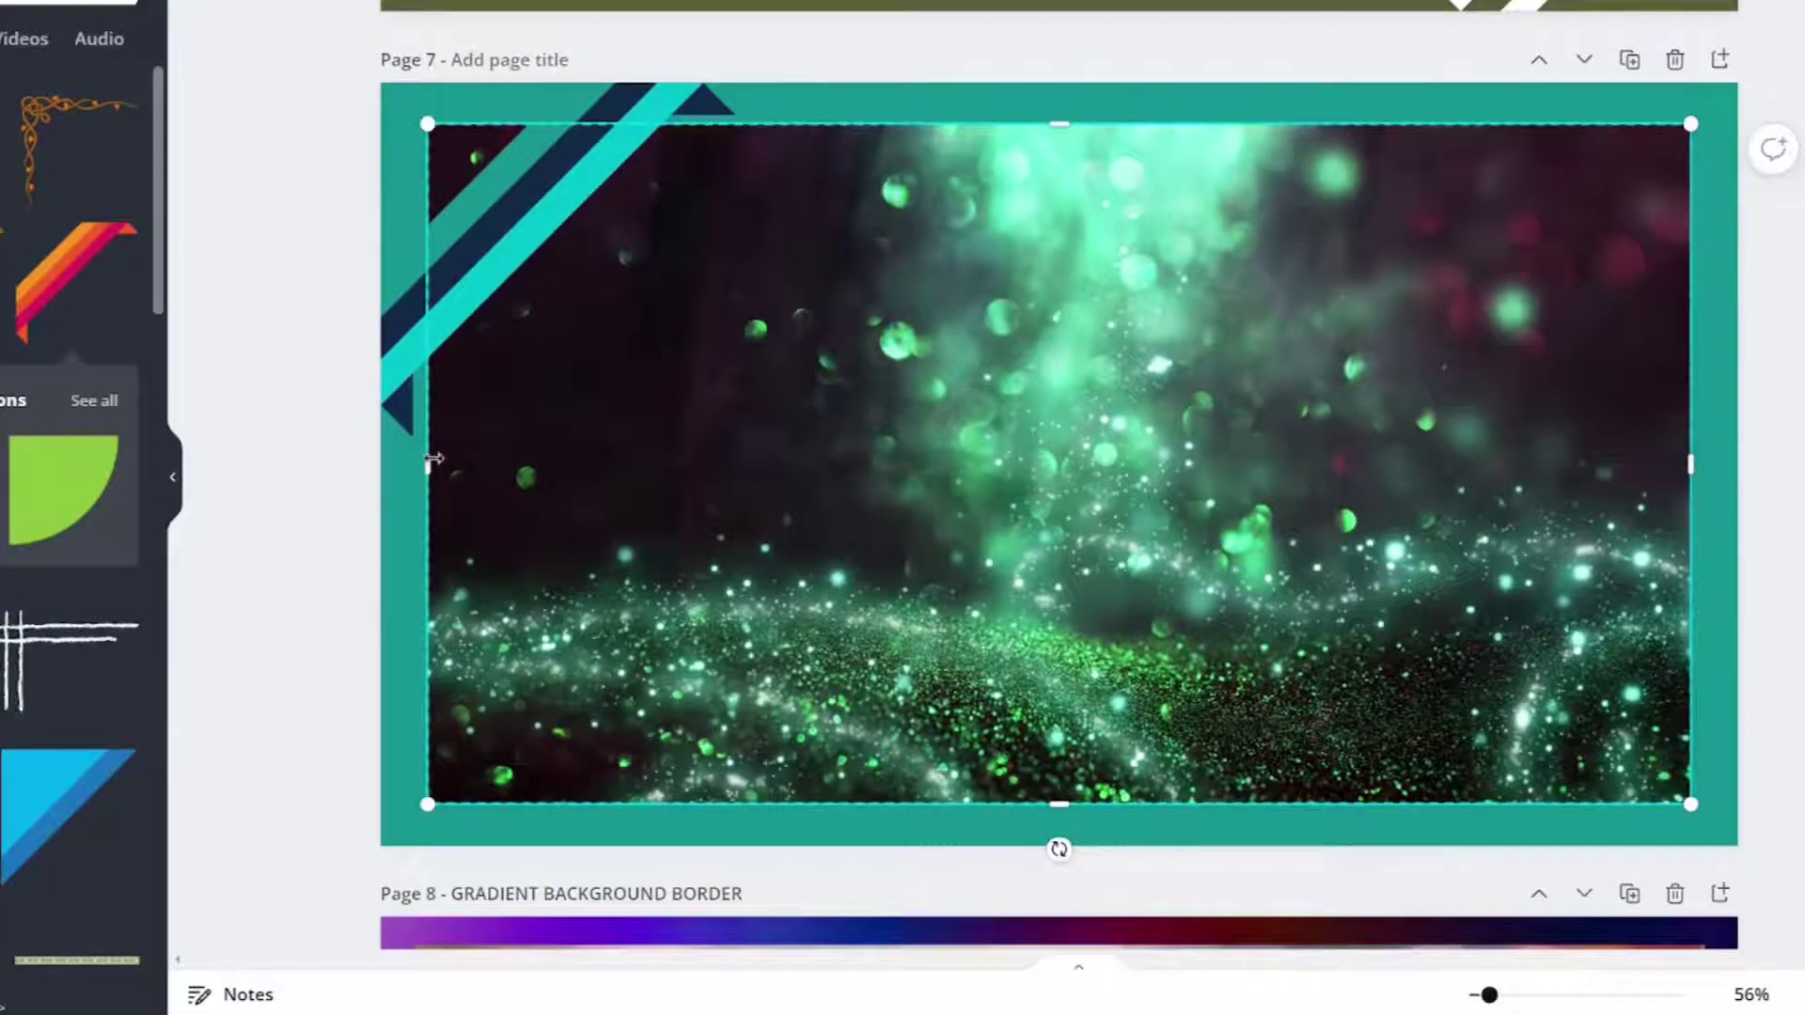
pyautogui.moveTo(434, 459); pyautogui.dragTo(419, 461)
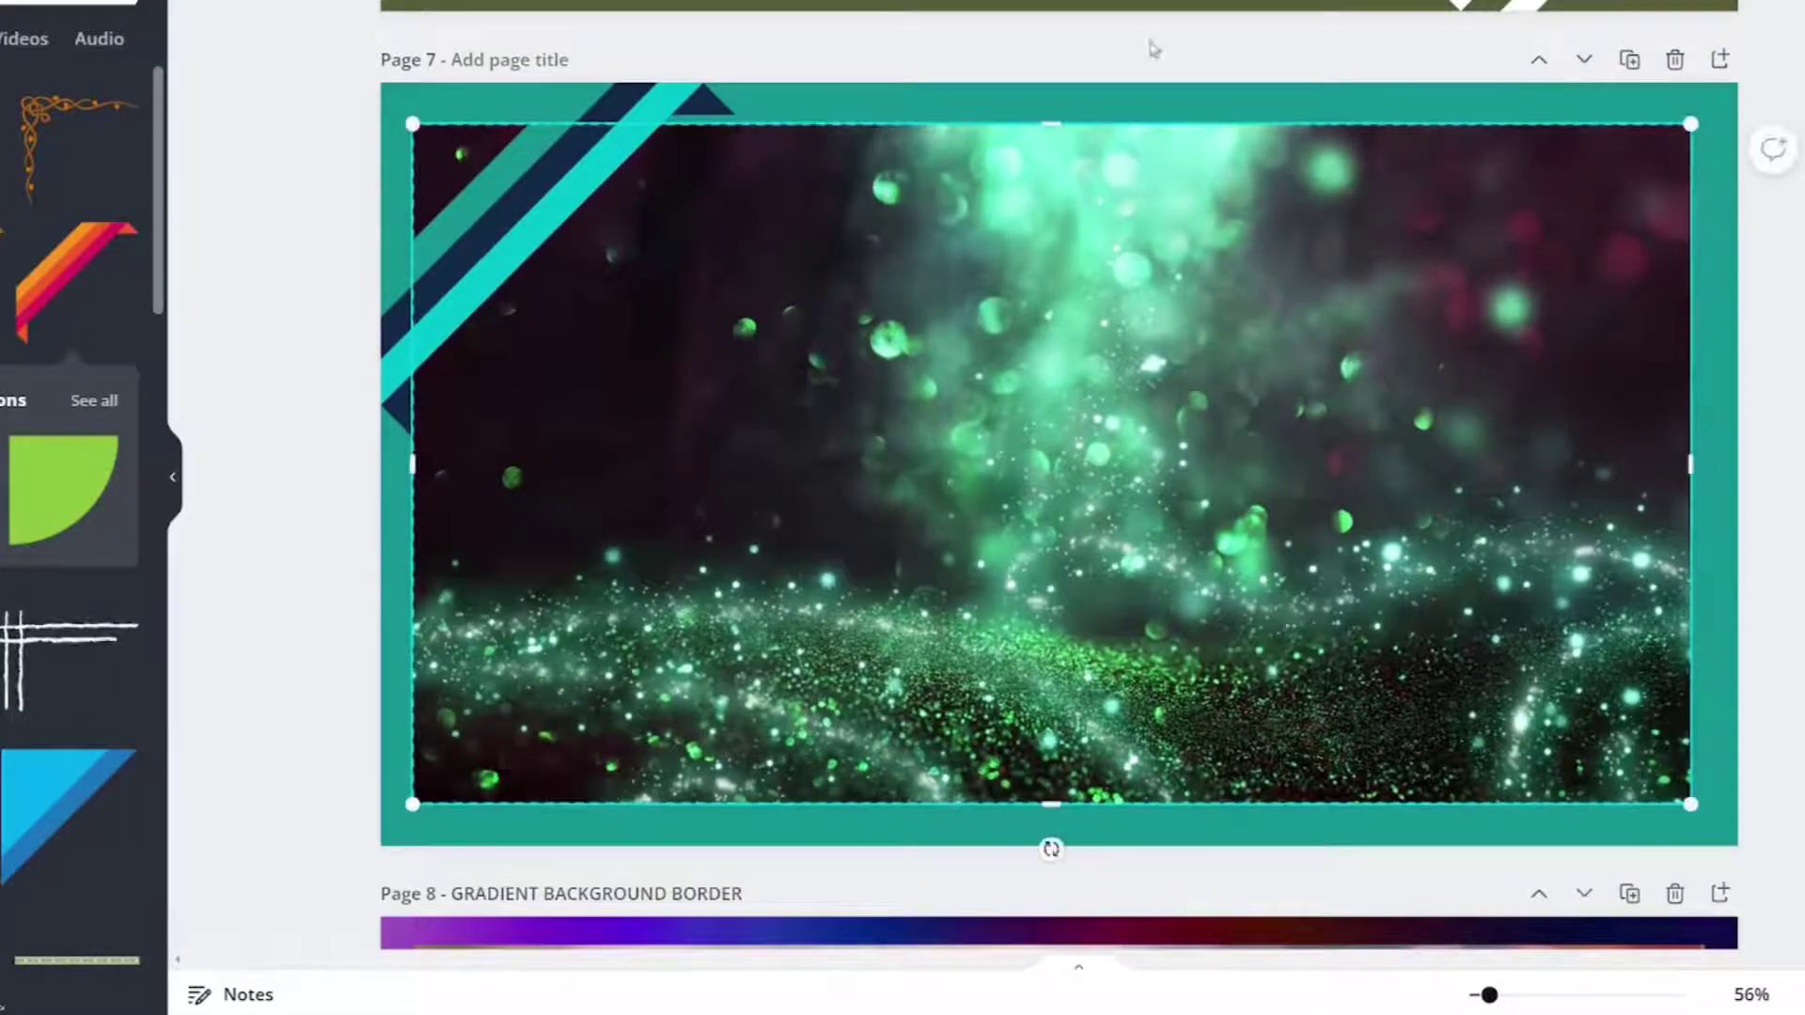
pyautogui.moveTo(1052, 114); pyautogui.dragTo(1052, 105)
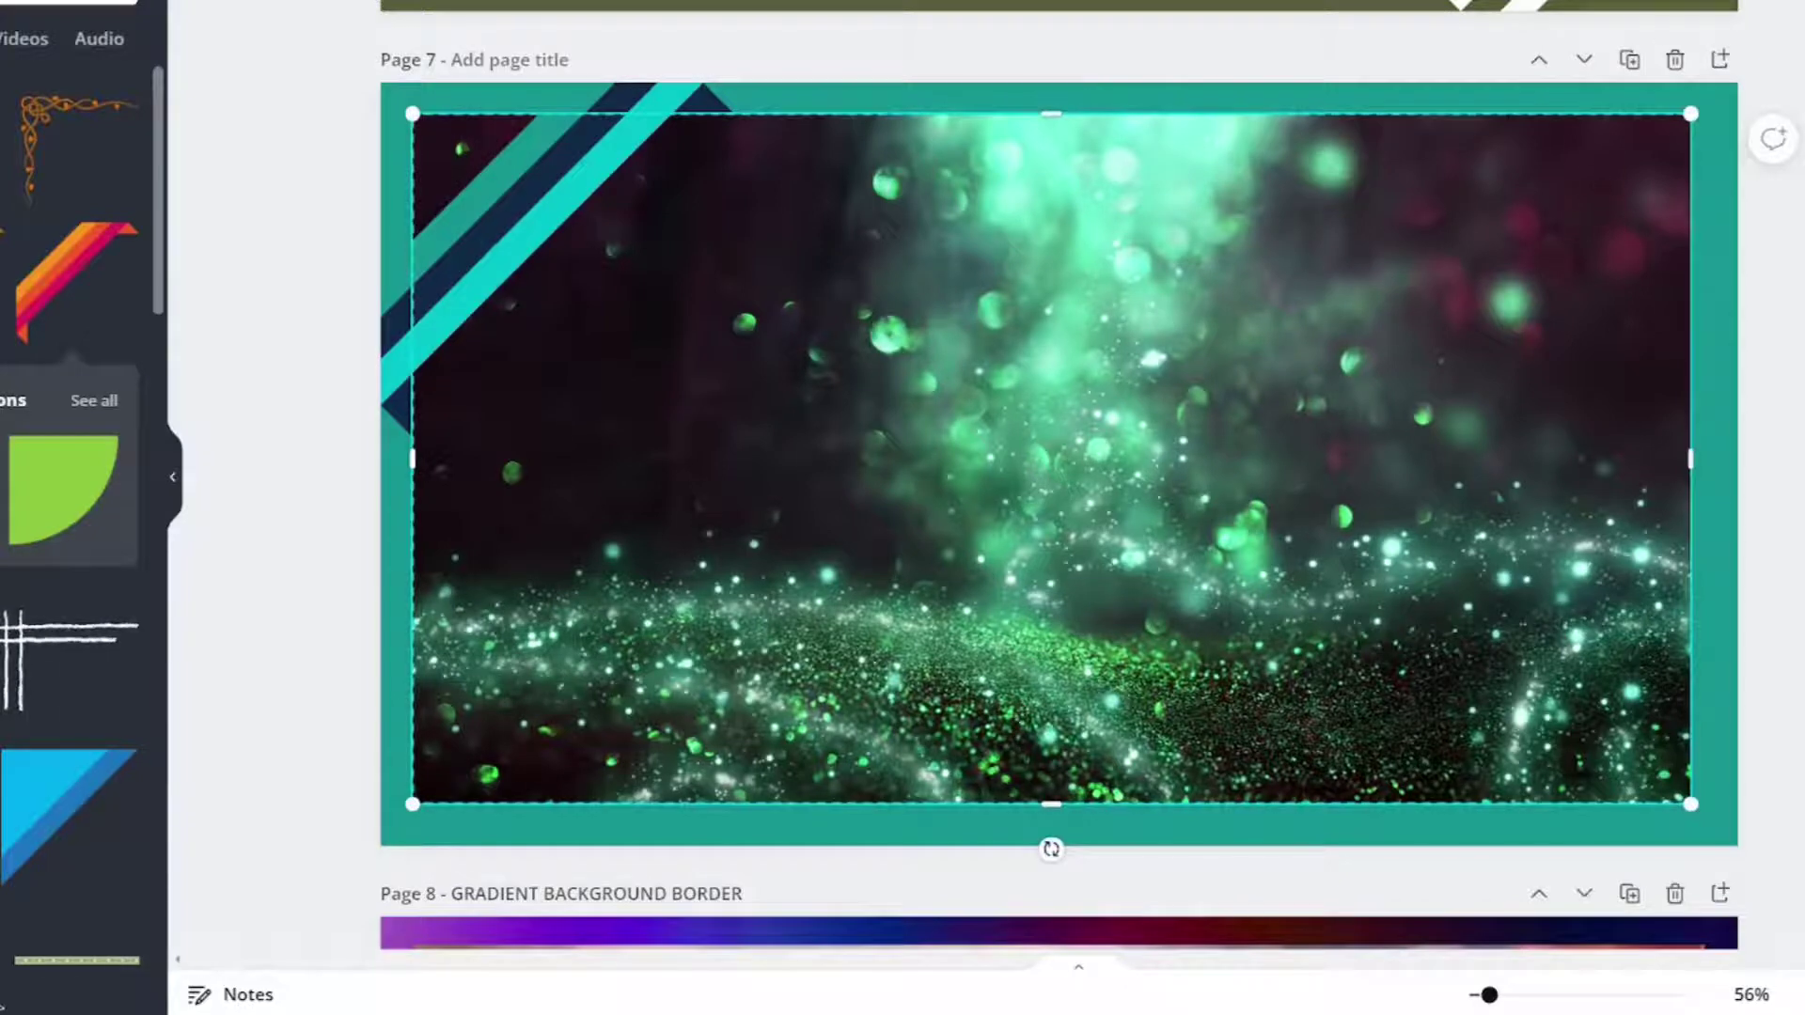
pyautogui.click(1514, 194)
pyautogui.click(1288, 201)
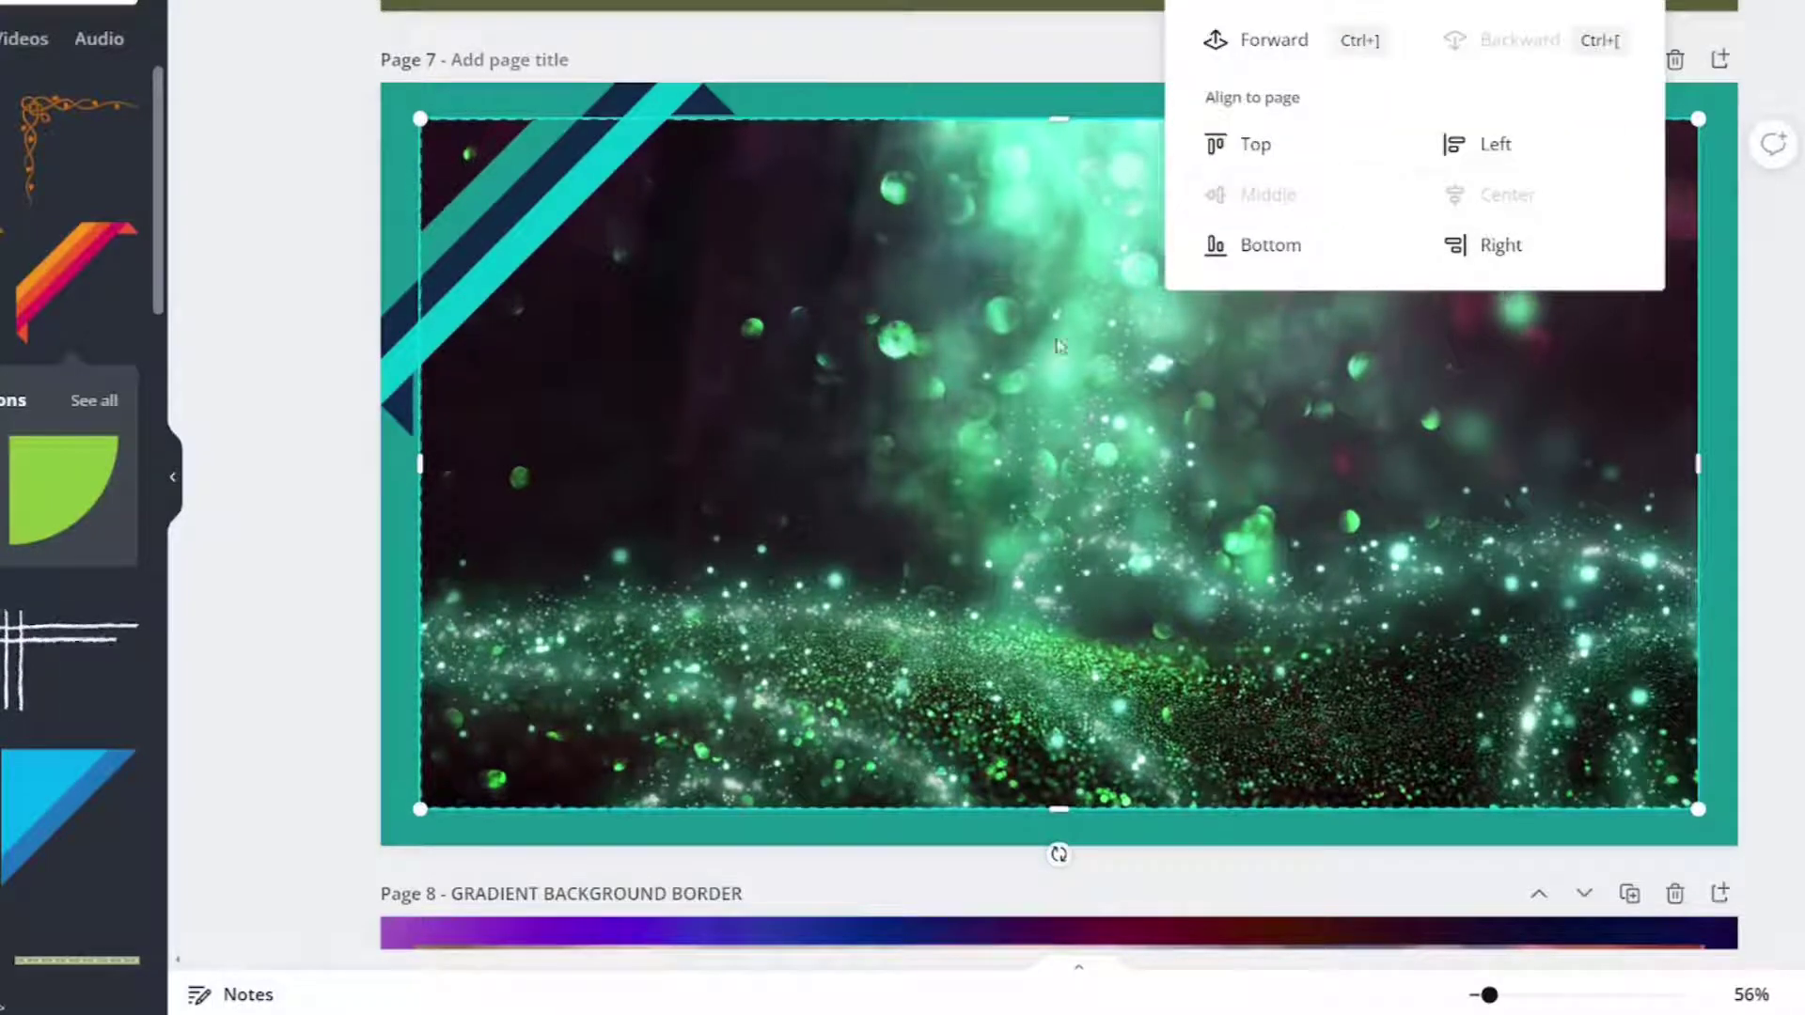
pyautogui.click(1068, 118)
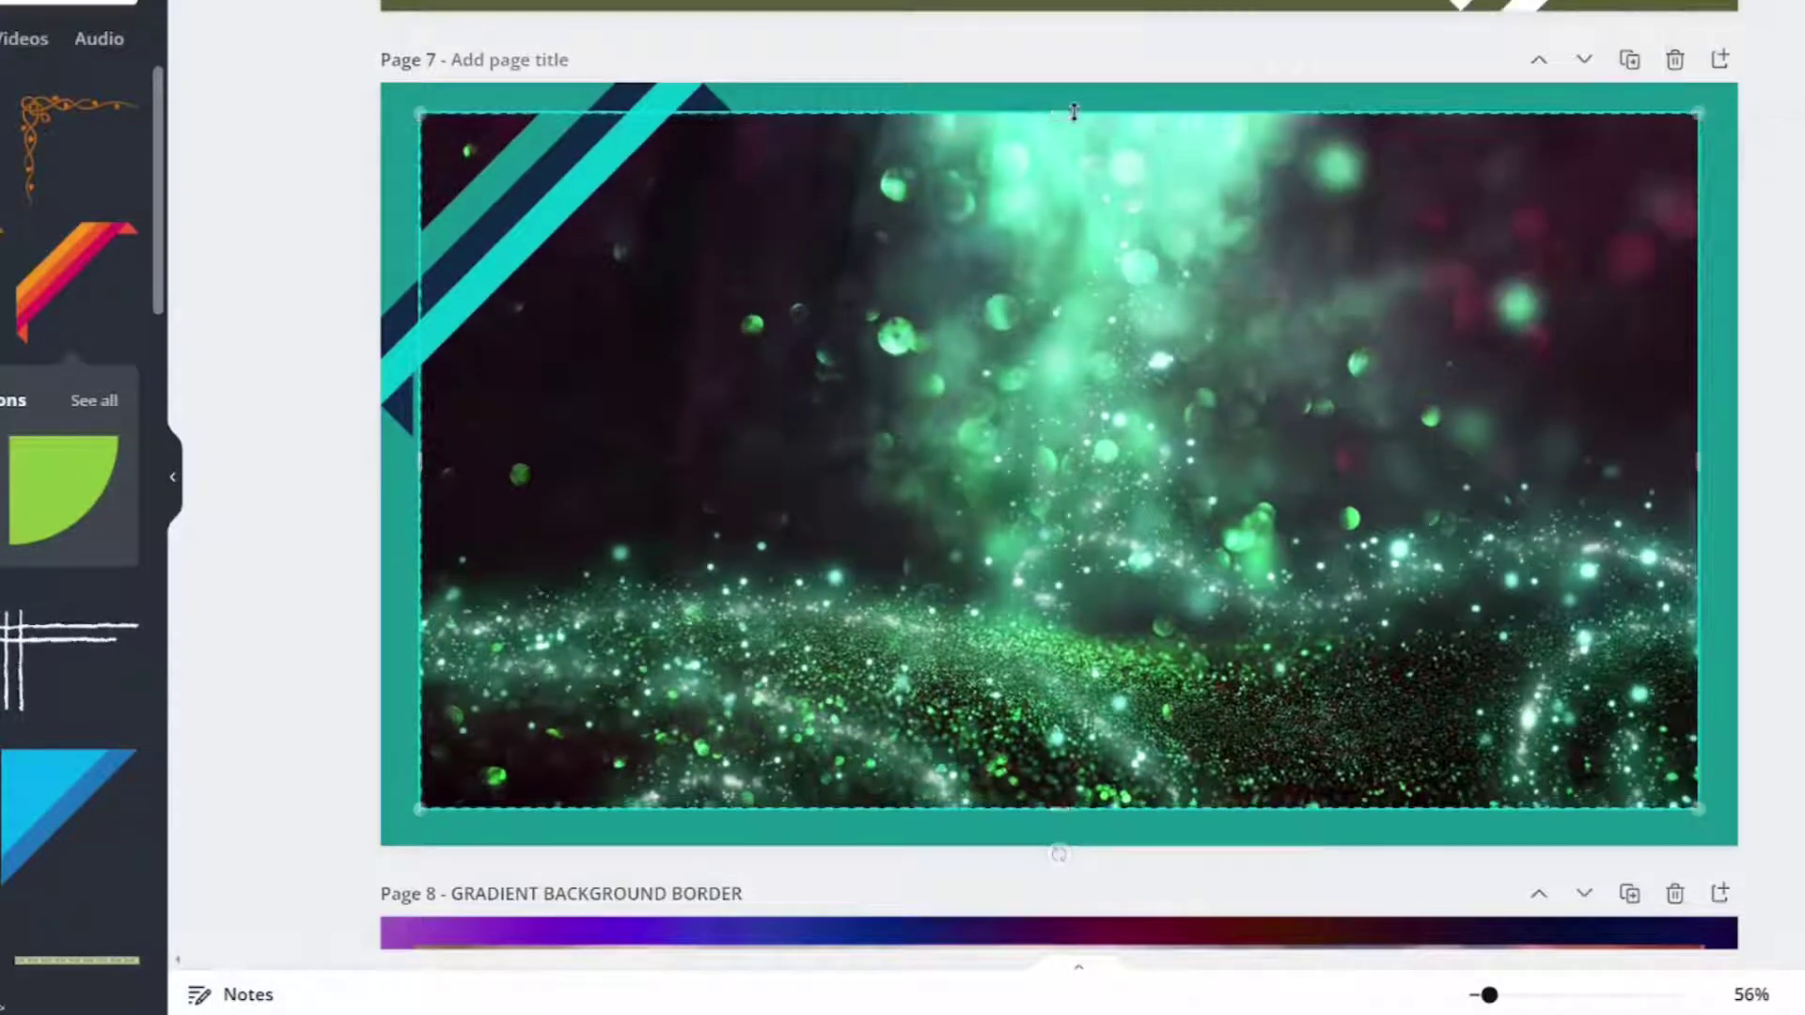
# Place a copy of the striped corner at the bottom-right, flipped horizontally and vertically.
pyautogui.click(365, 386)
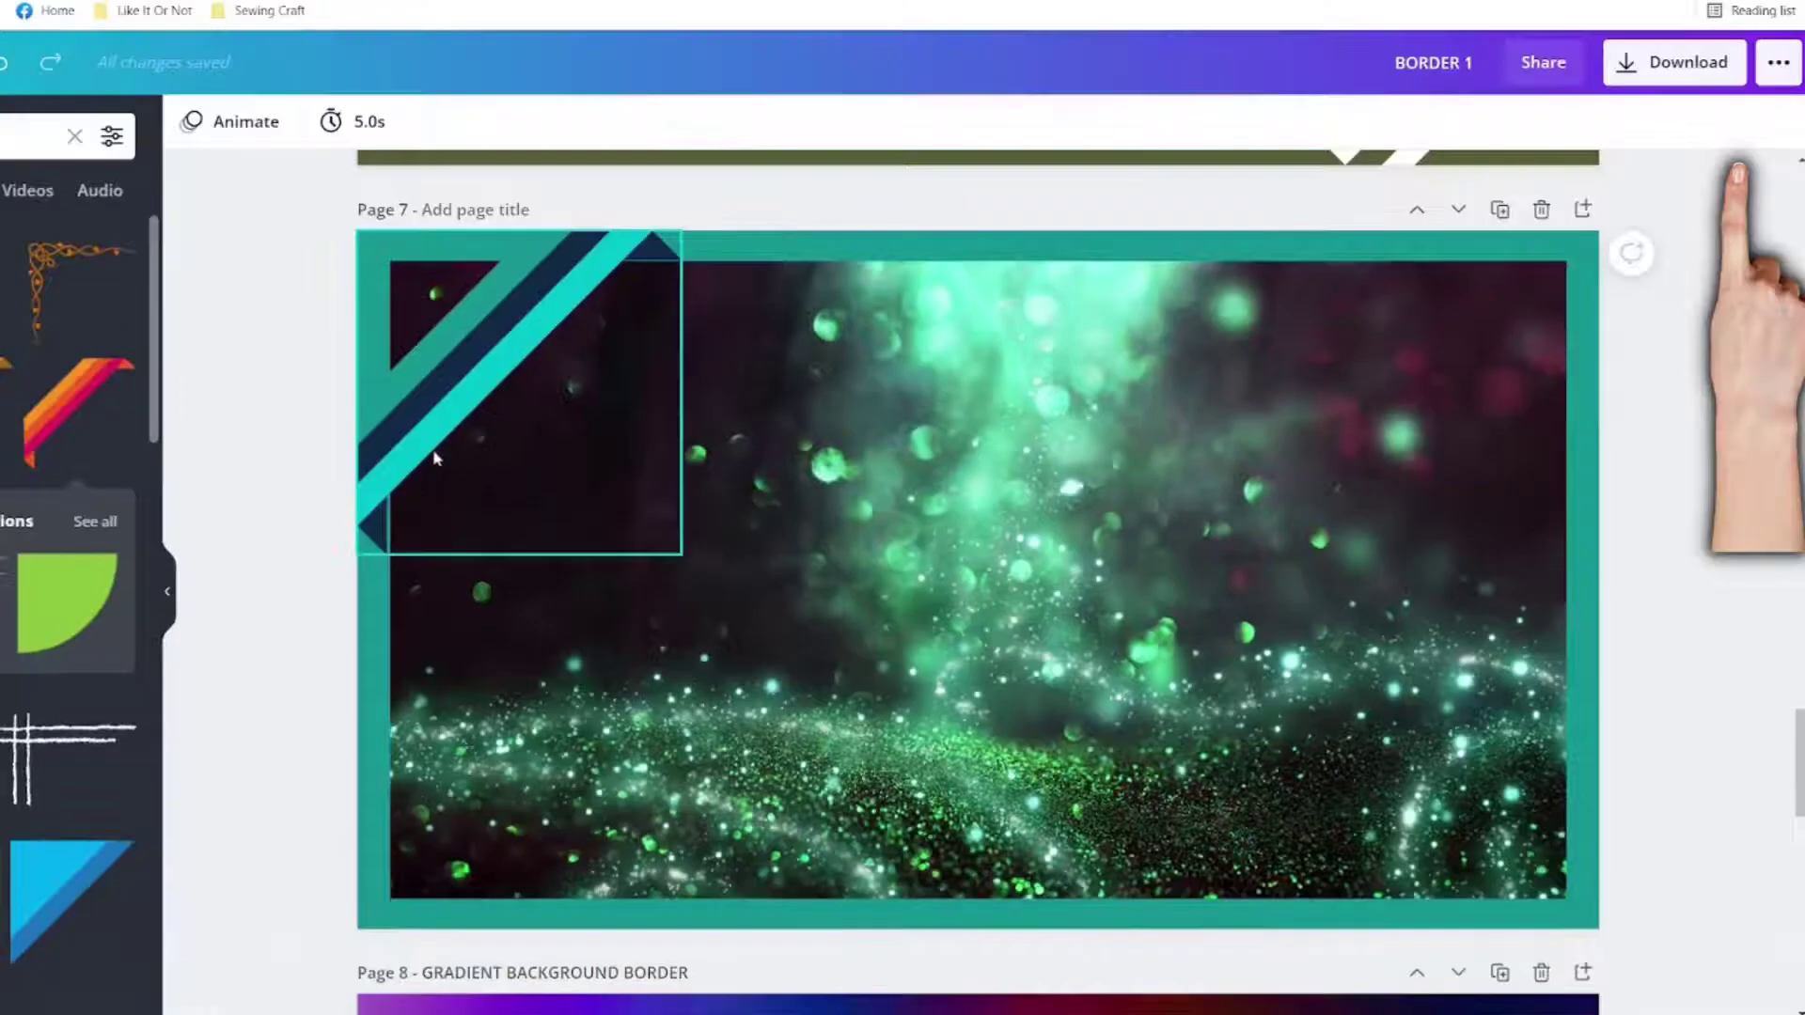
pyautogui.click(465, 323)
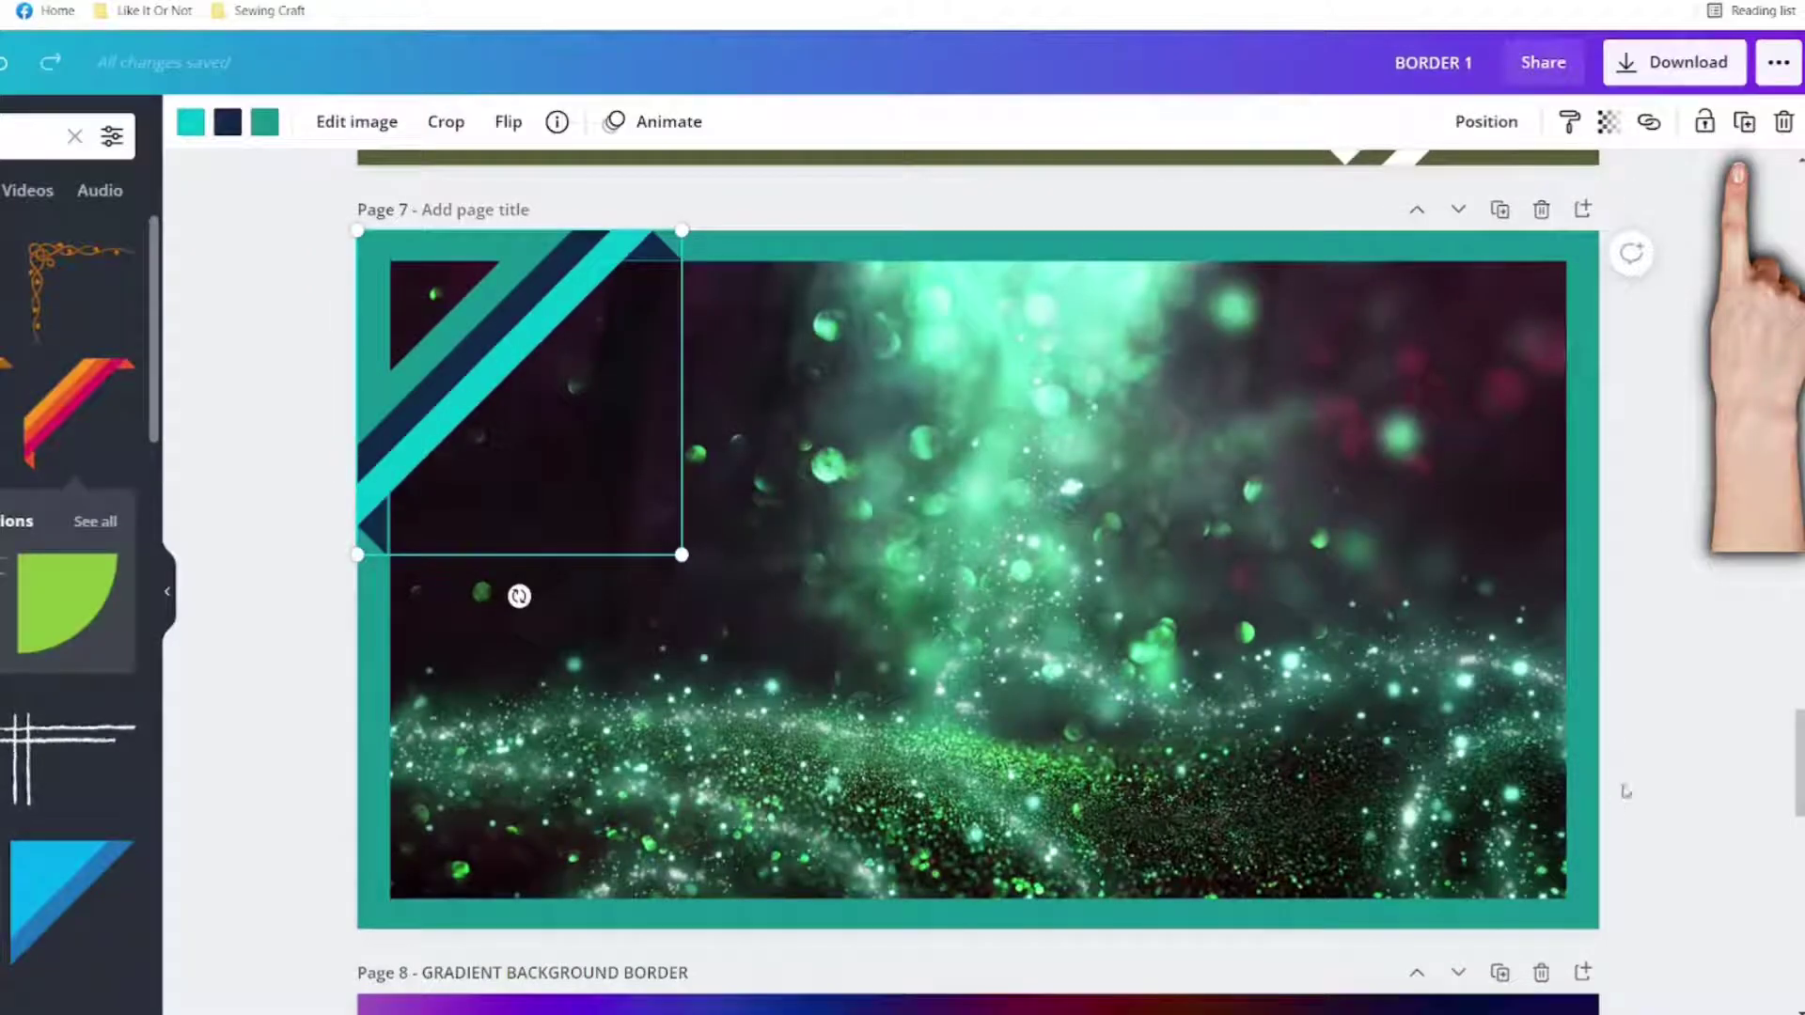
pyautogui.moveTo(573, 431); pyautogui.dragTo(1466, 793)
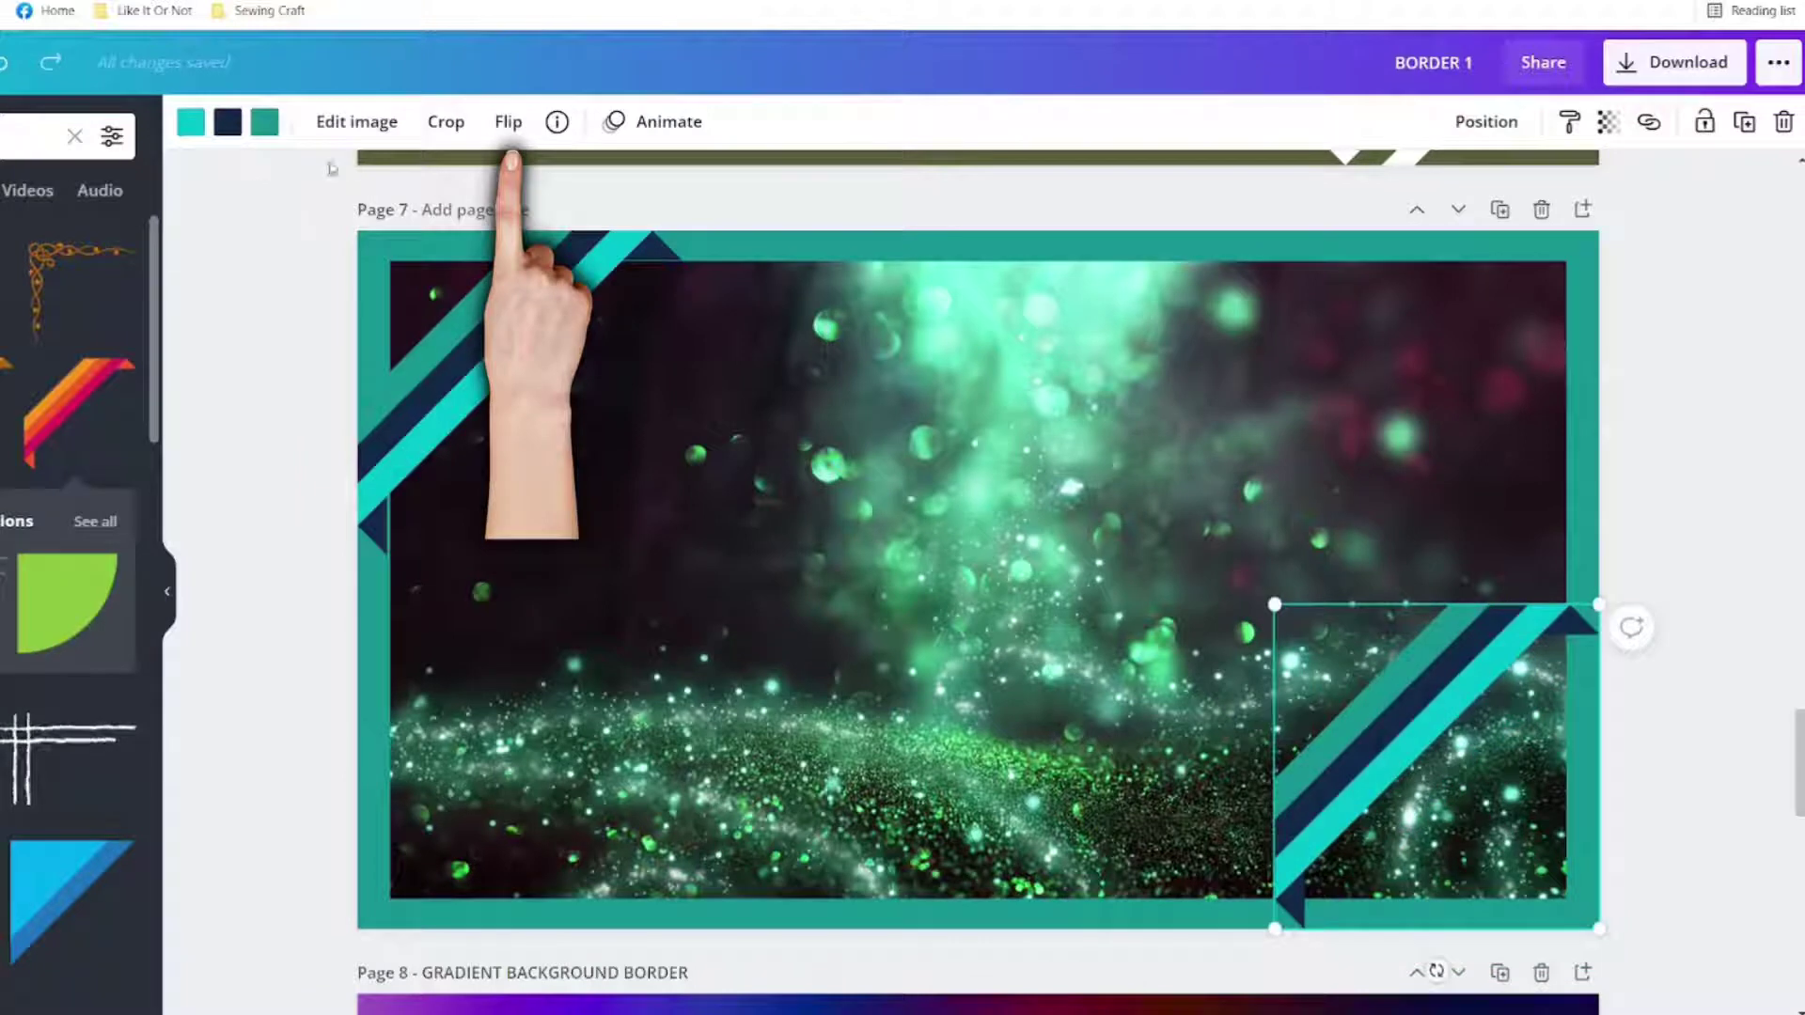
pyautogui.click(508, 127)
pyautogui.click(536, 188)
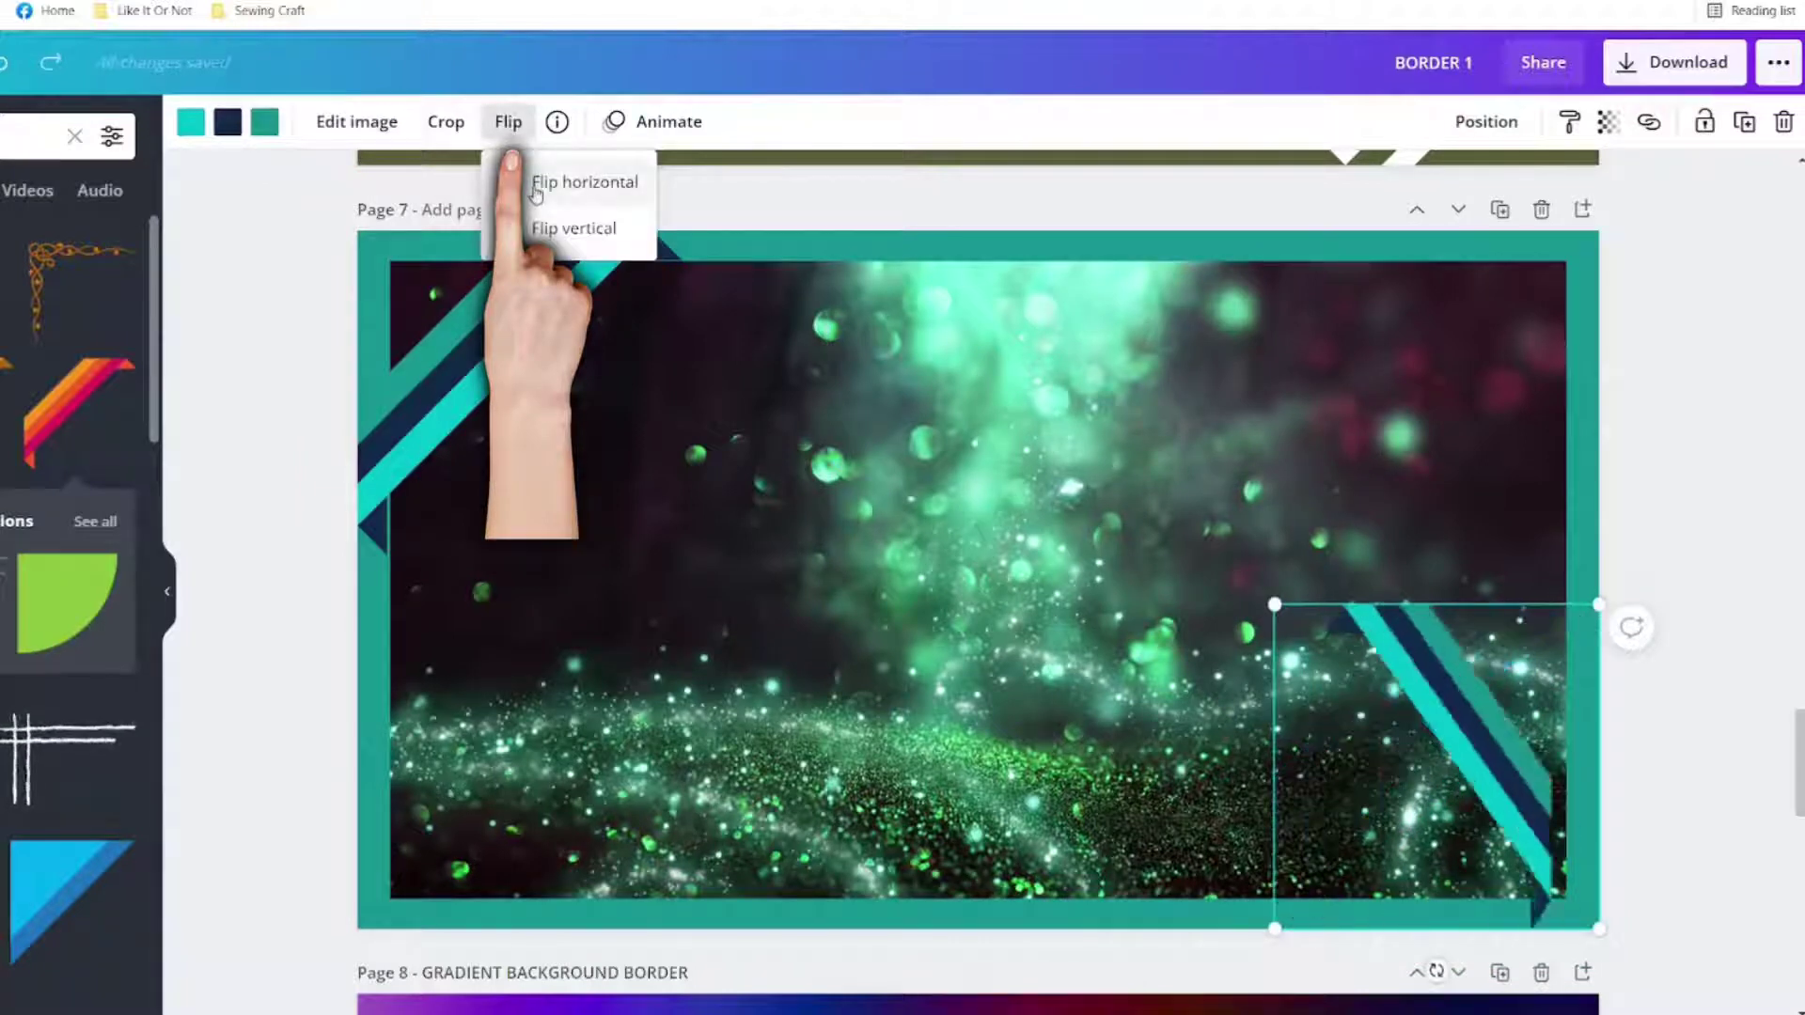
pyautogui.click(543, 235)
pyautogui.click(1712, 327)
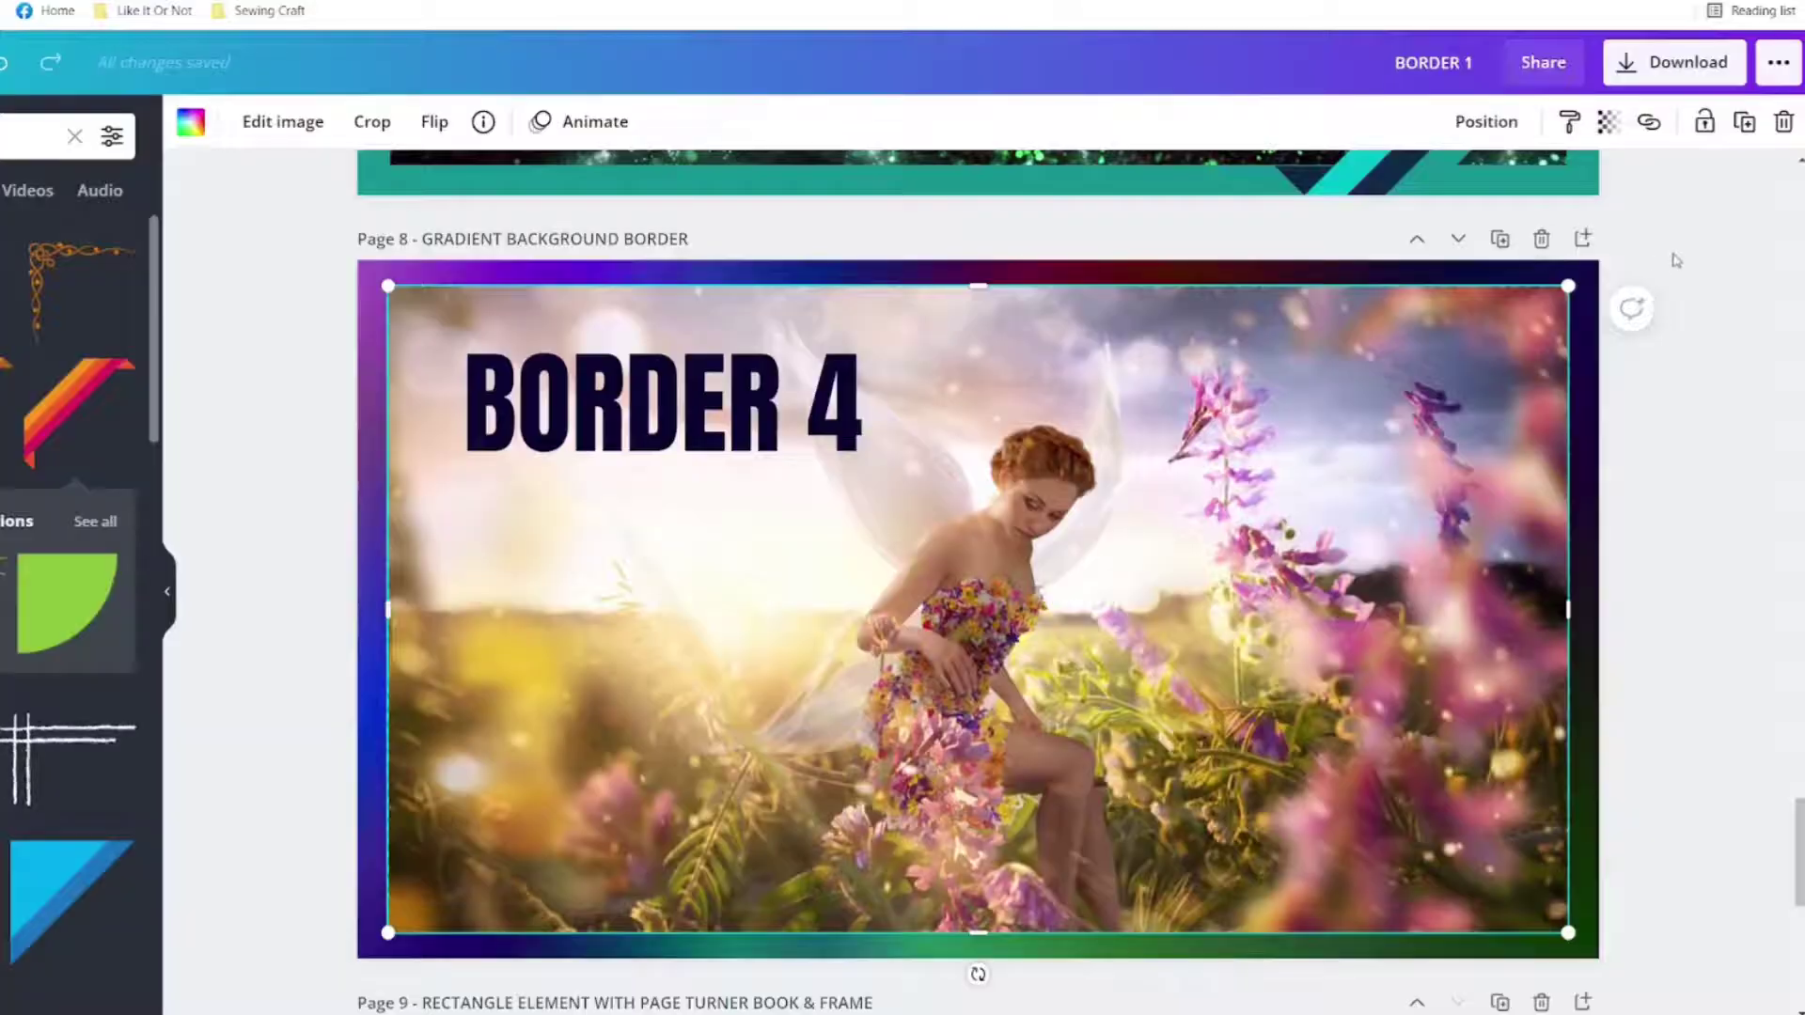
# Add a new blank page 9 and search elements for GRADIENT.
pyautogui.click(1676, 260)
pyautogui.click(1583, 238)
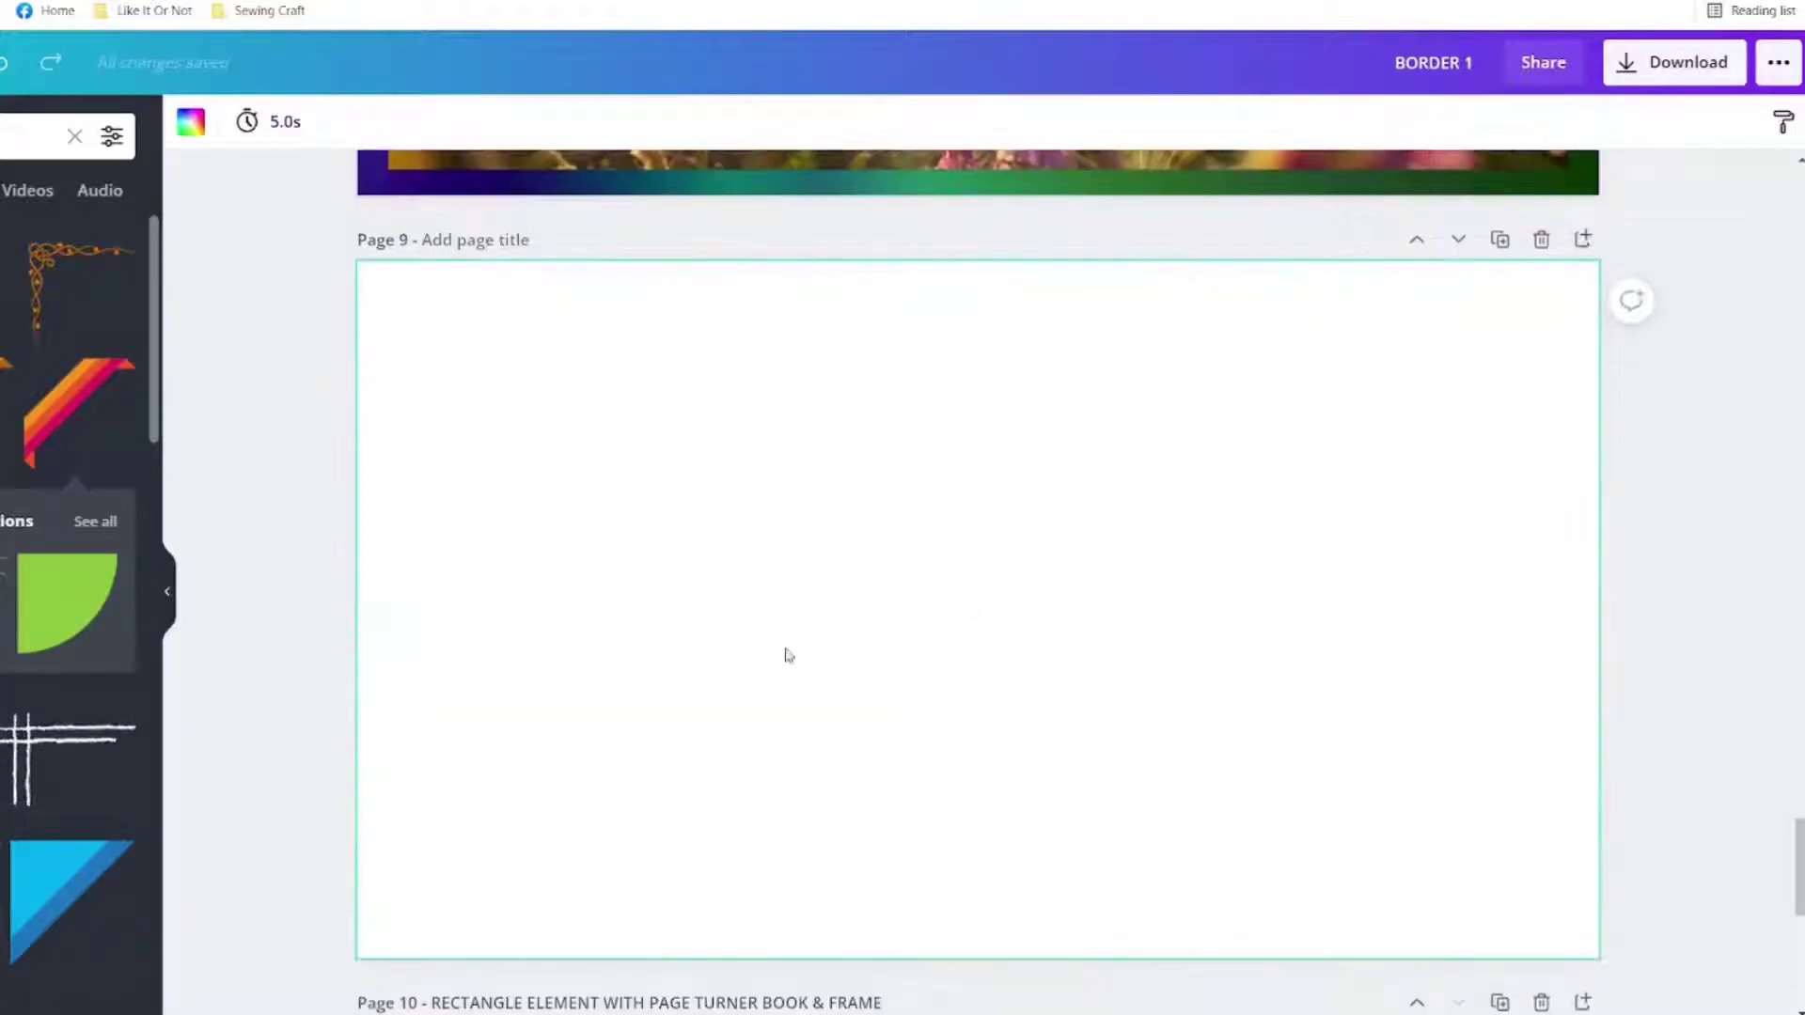
pyautogui.click(336, 52)
pyautogui.tripleClick(335, 52)
pyautogui.write('GRADIENT')
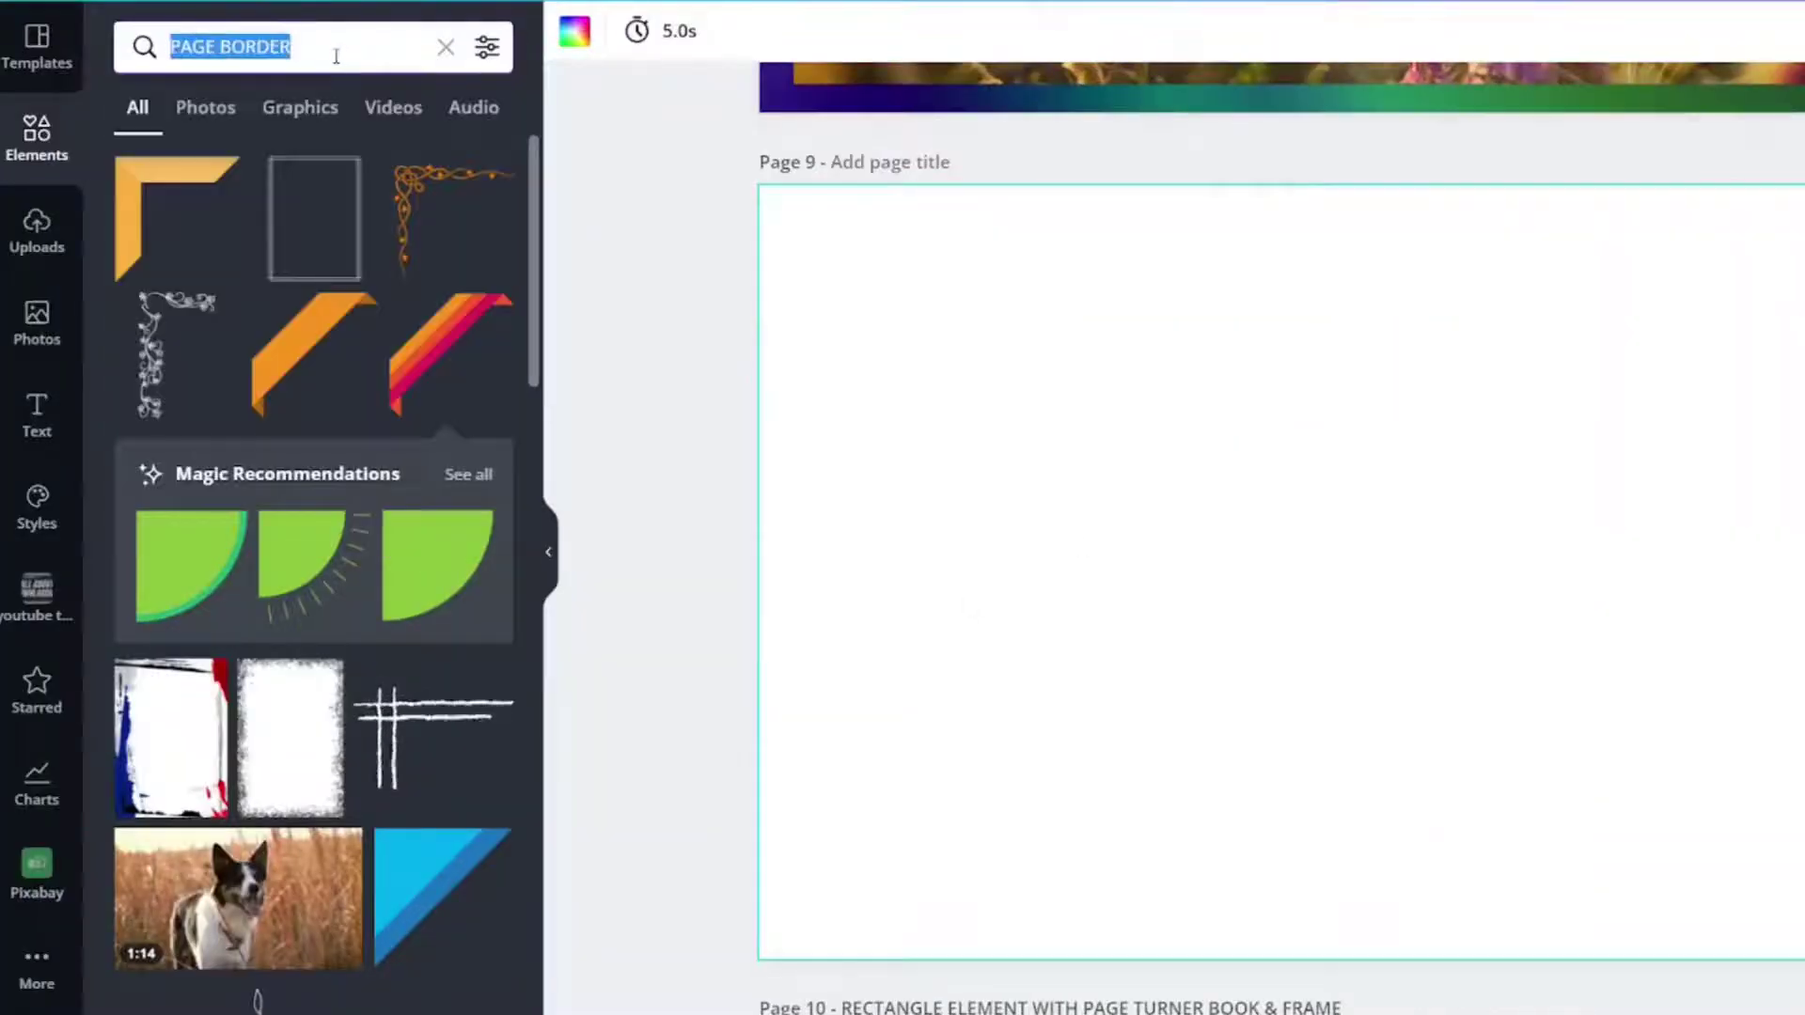
pyautogui.press('Return')
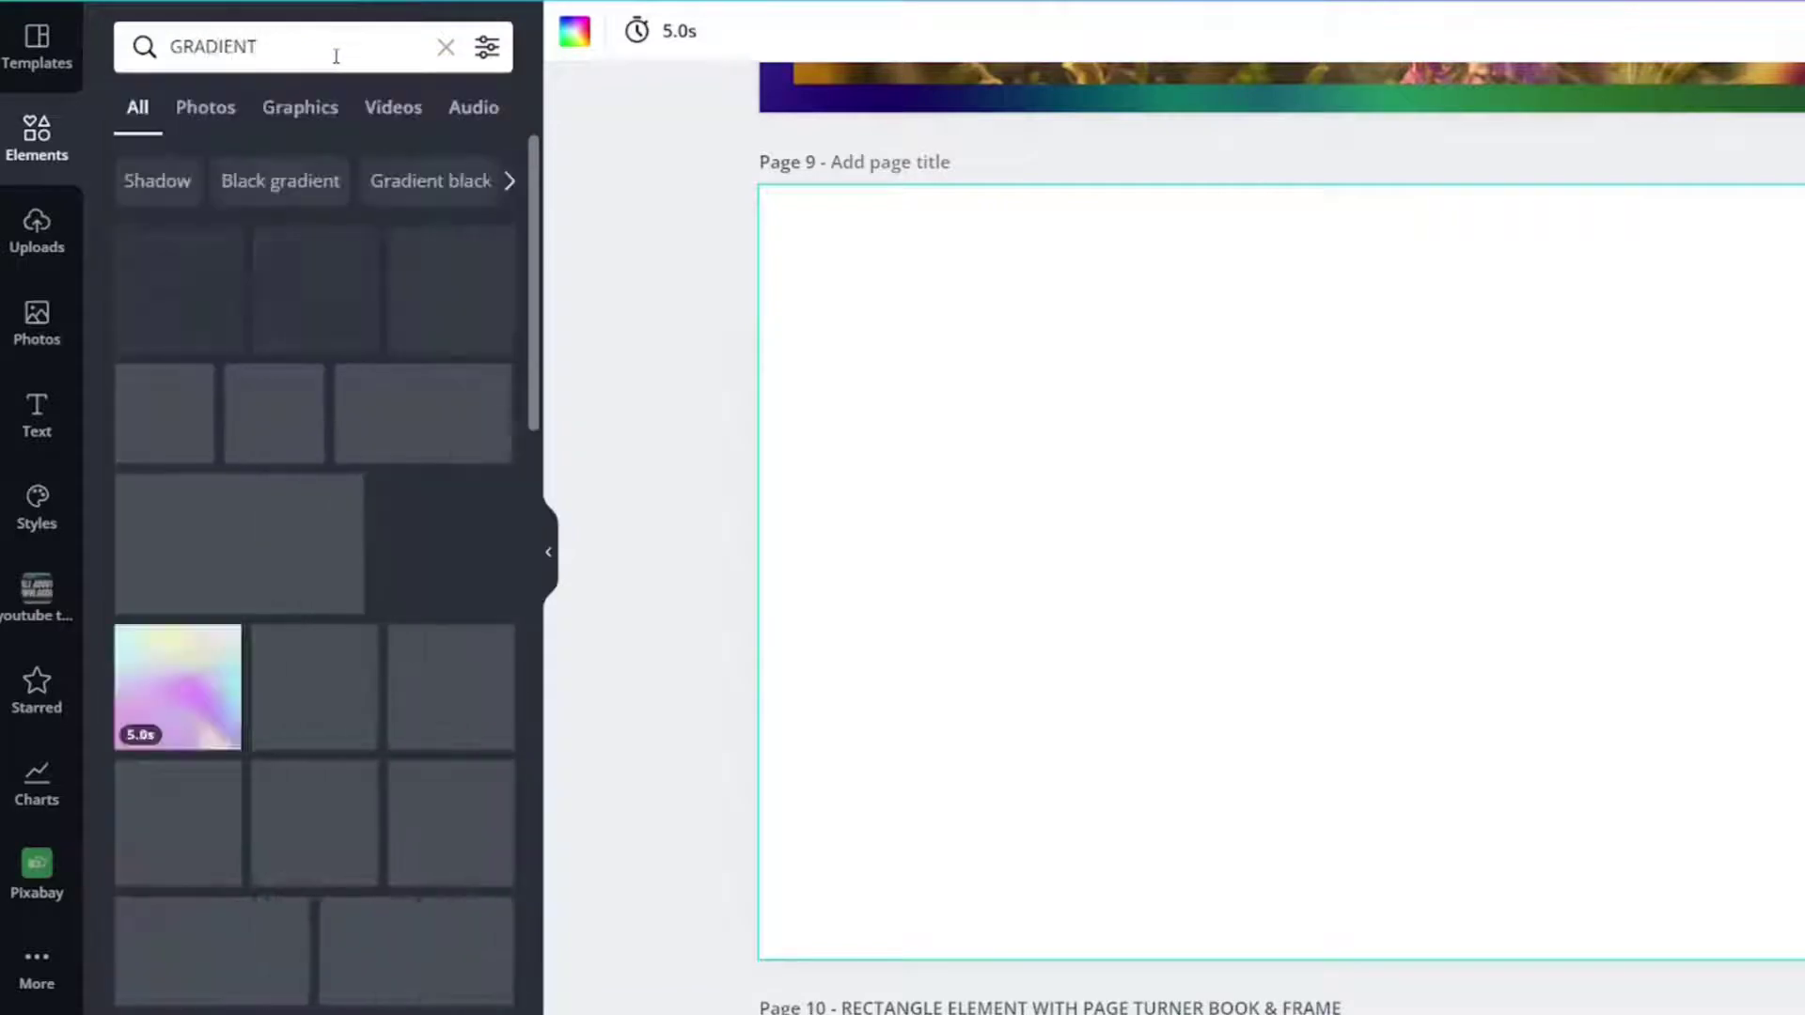
# Add the dark pink-blue gradient photo and set it as page 9's background.
pyautogui.click(206, 108)
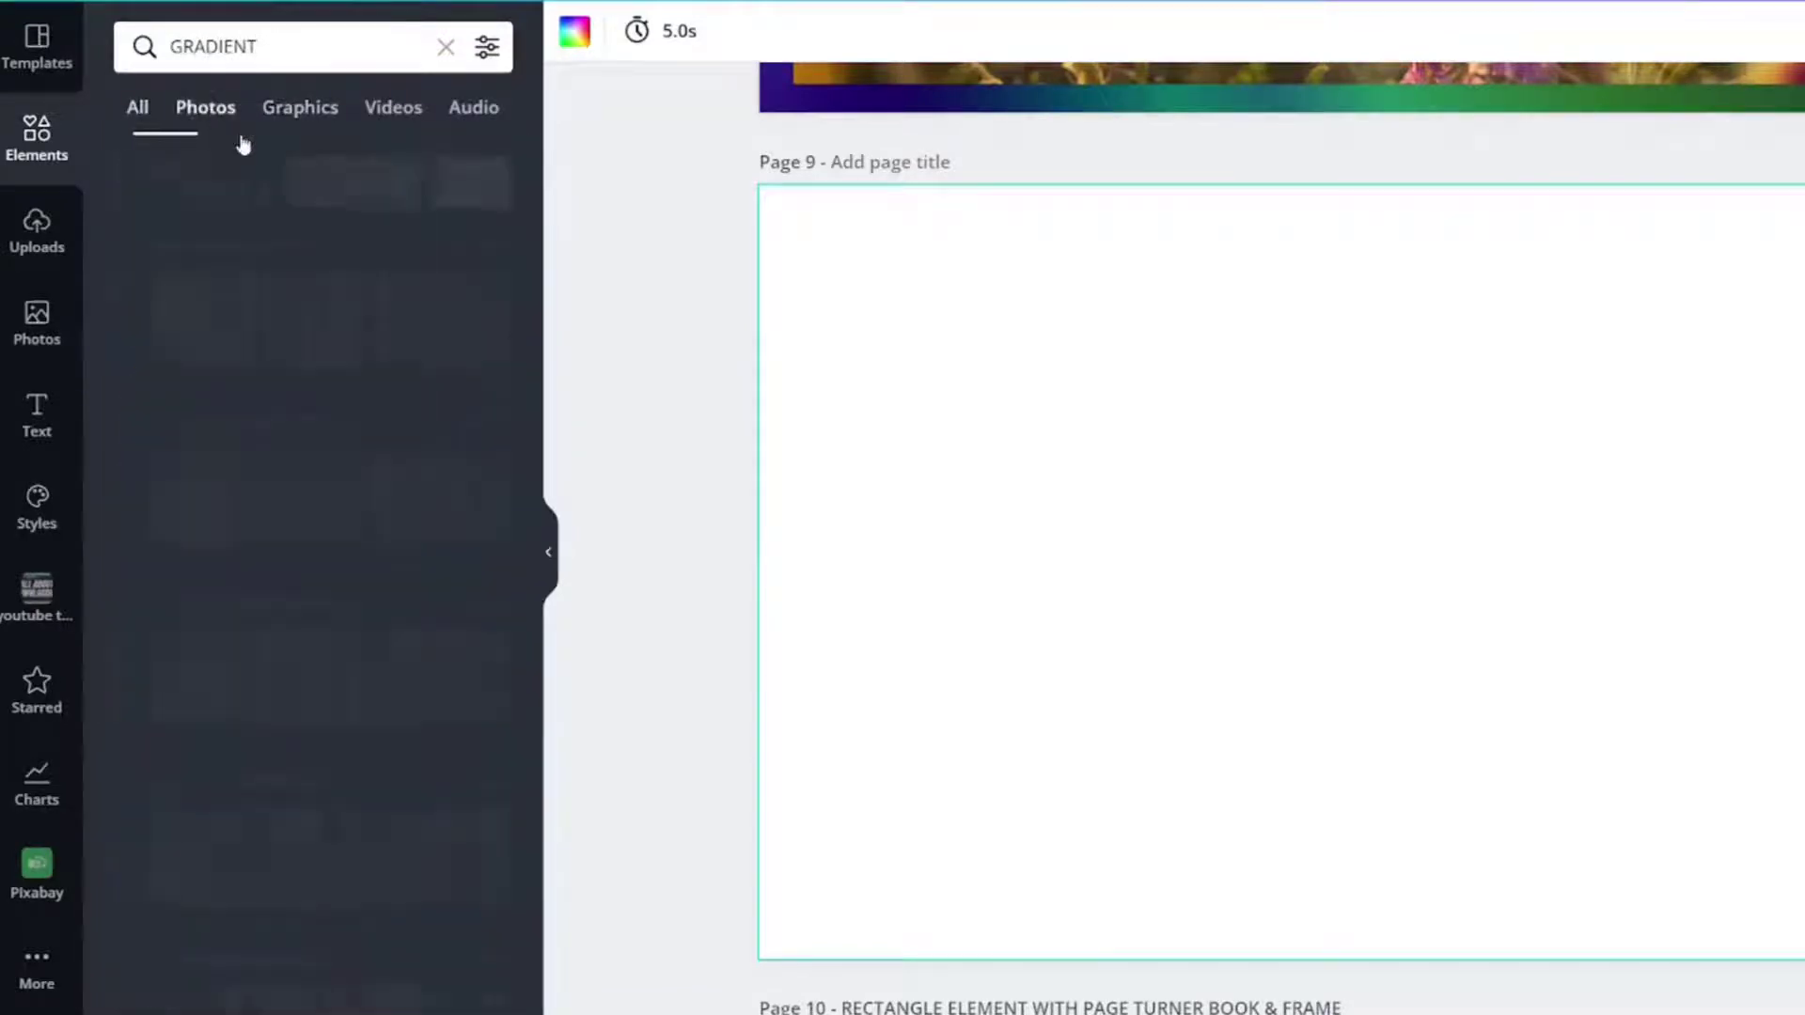
pyautogui.scroll(-4, 333, 564)
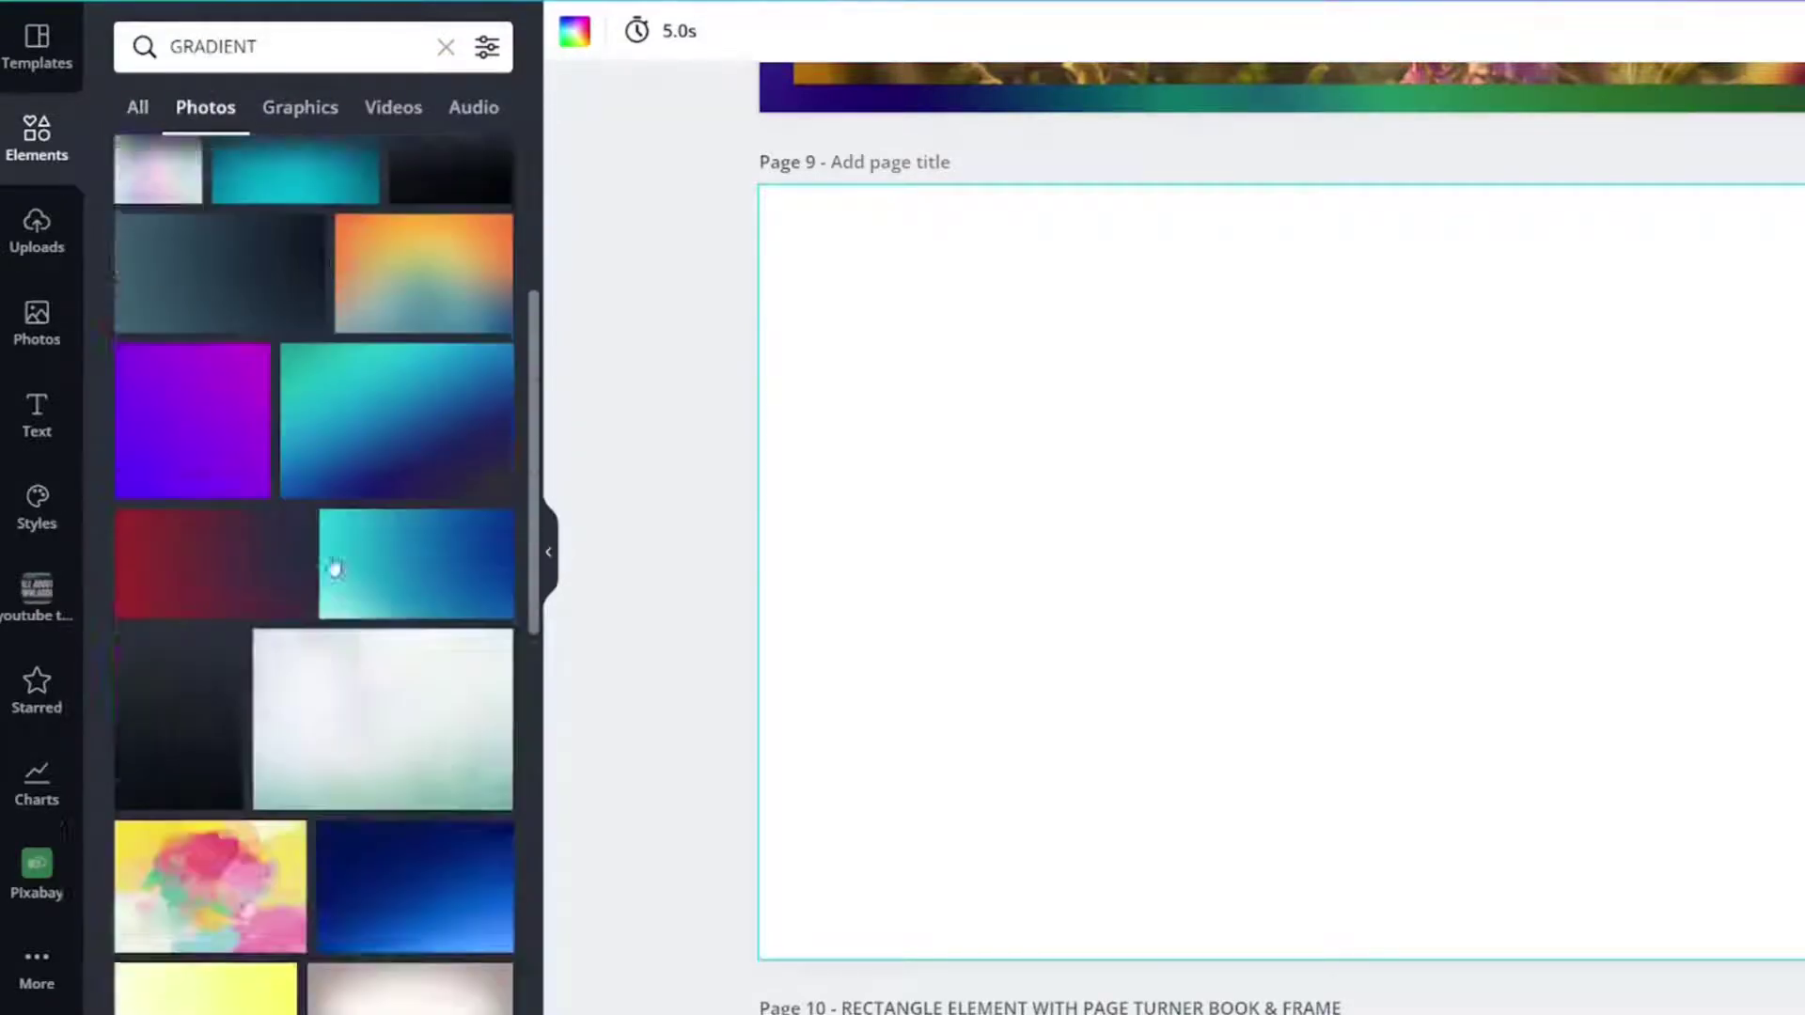
pyautogui.scroll(-6, 334, 566)
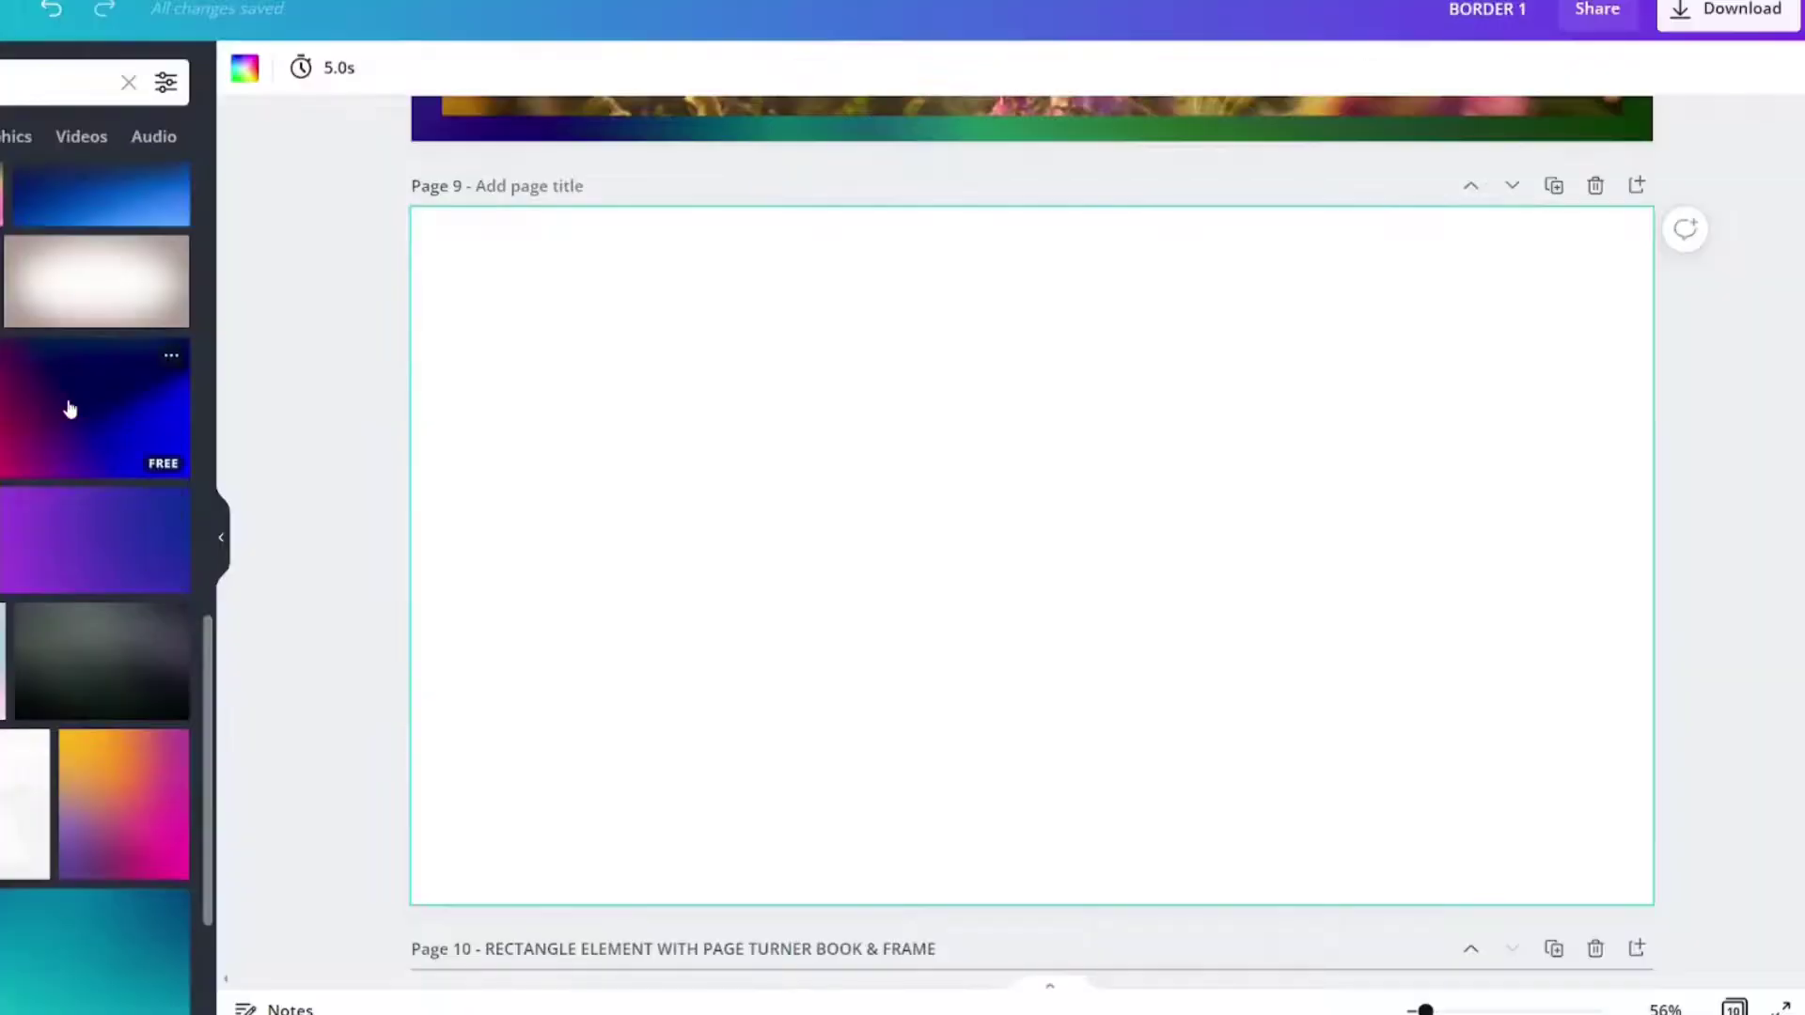
pyautogui.click(69, 408)
pyautogui.rightClick(795, 489)
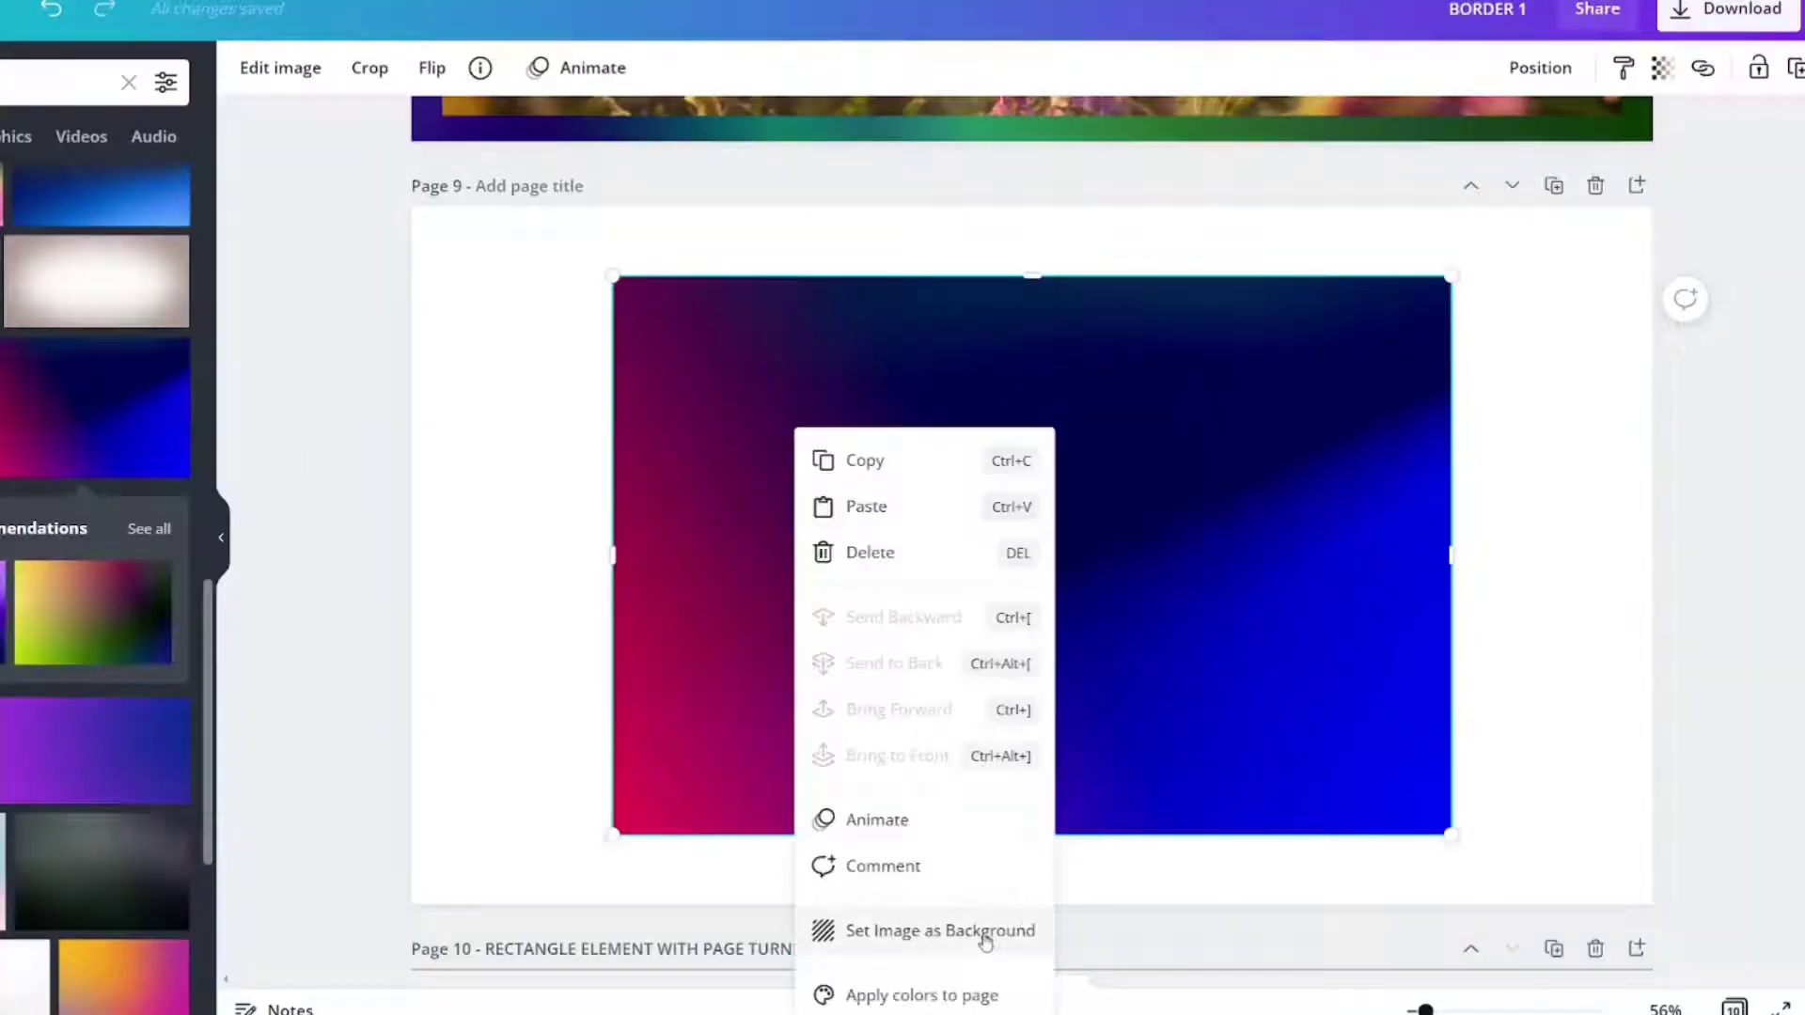
pyautogui.click(982, 932)
# Add the starred Color Gradient and make it page 9's background instead.
pyautogui.scroll(10, 752, 573)
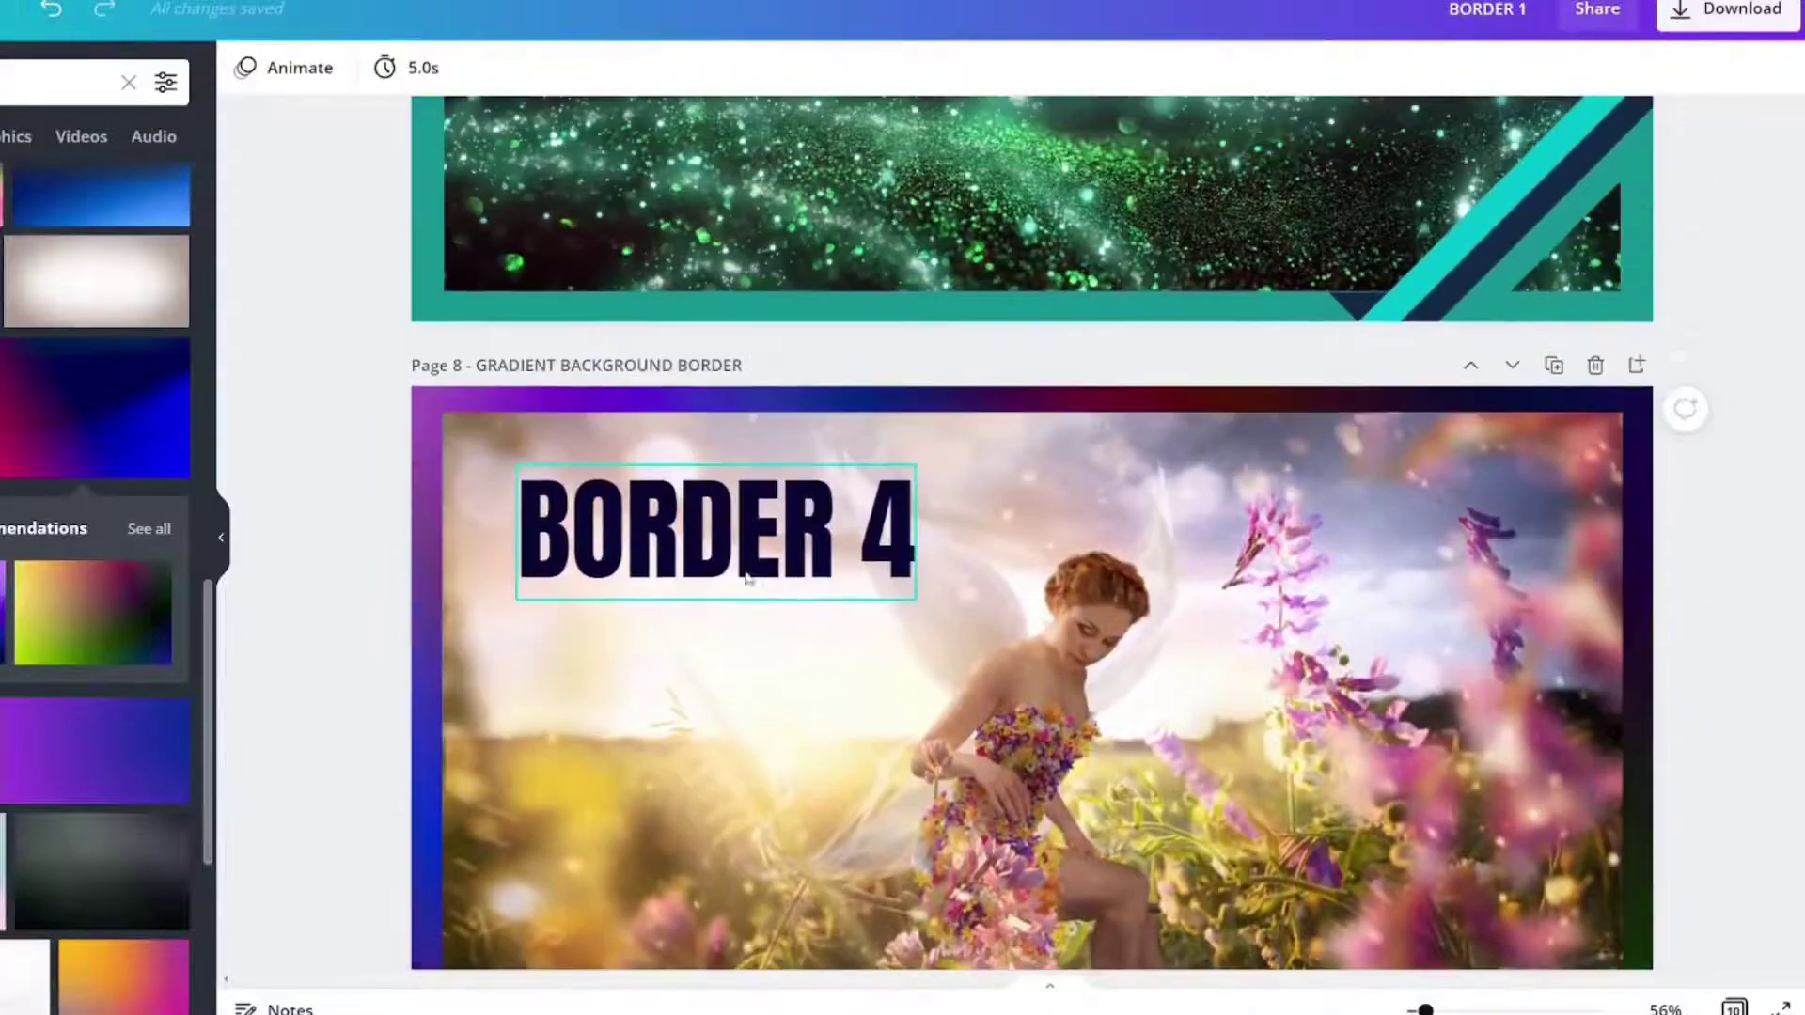
pyautogui.scroll(-9, 273, 656)
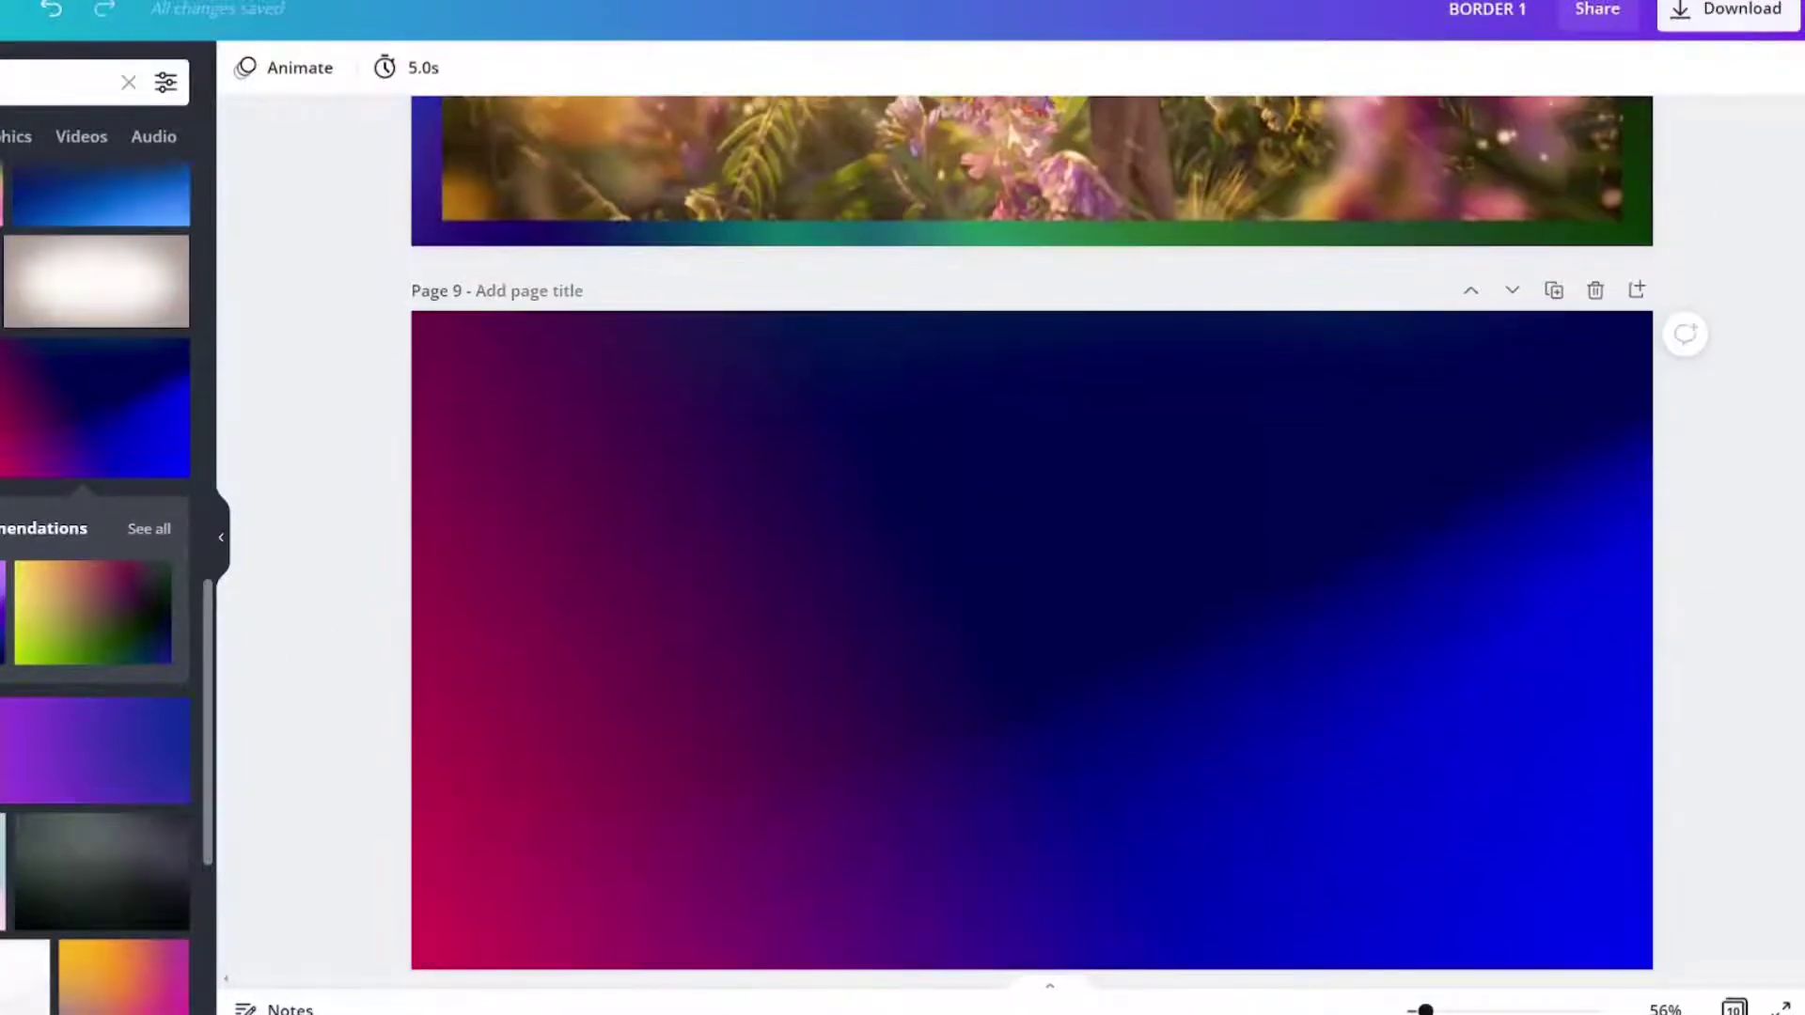
pyautogui.click(37, 686)
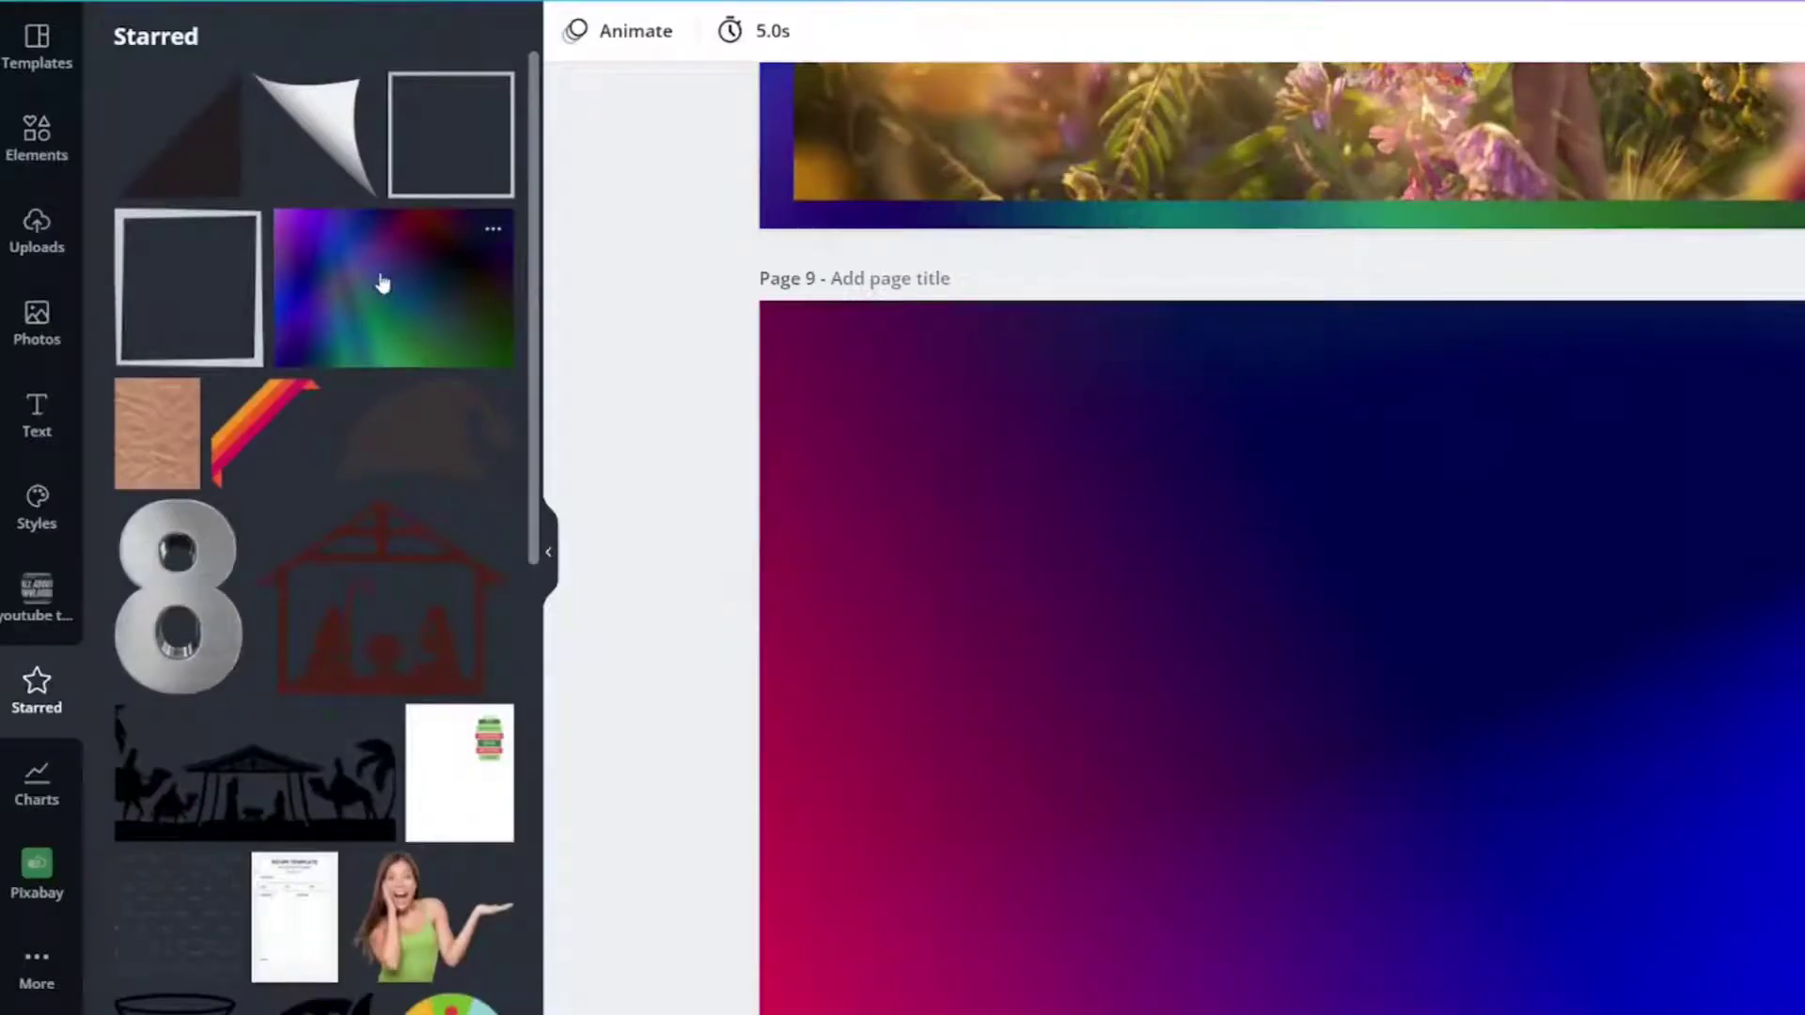
pyautogui.click(382, 284)
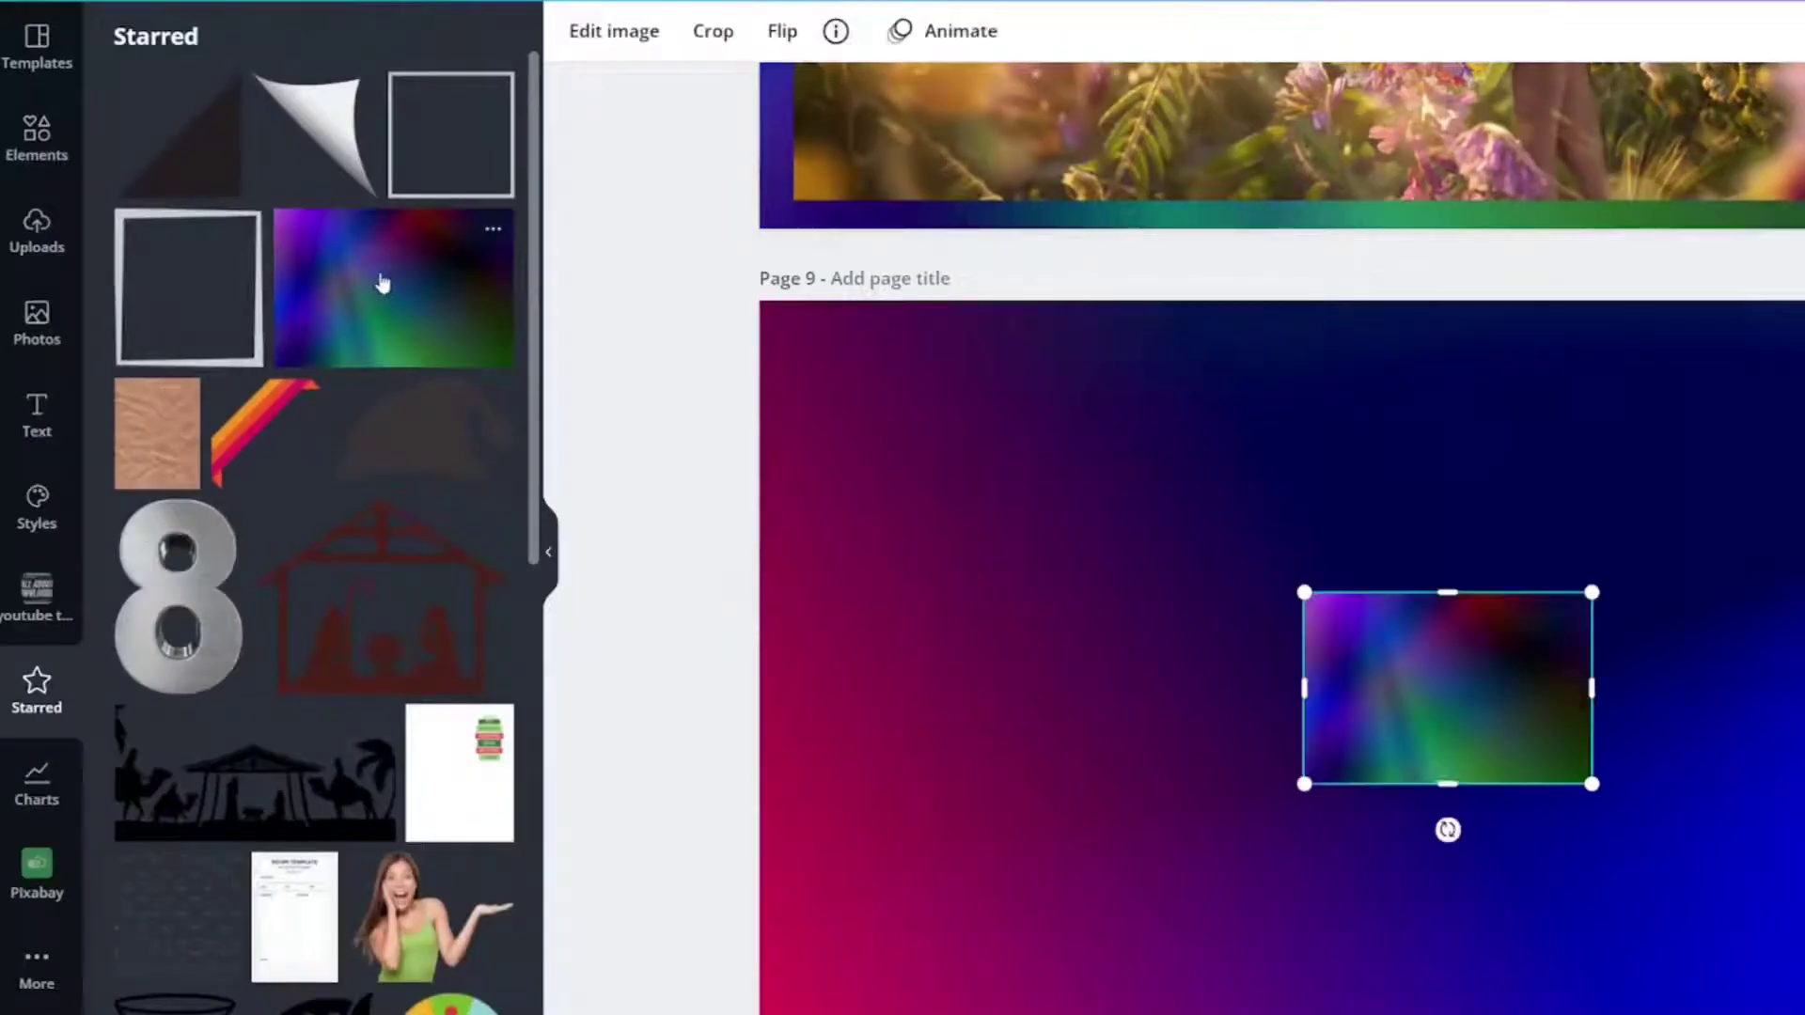
pyautogui.click(836, 31)
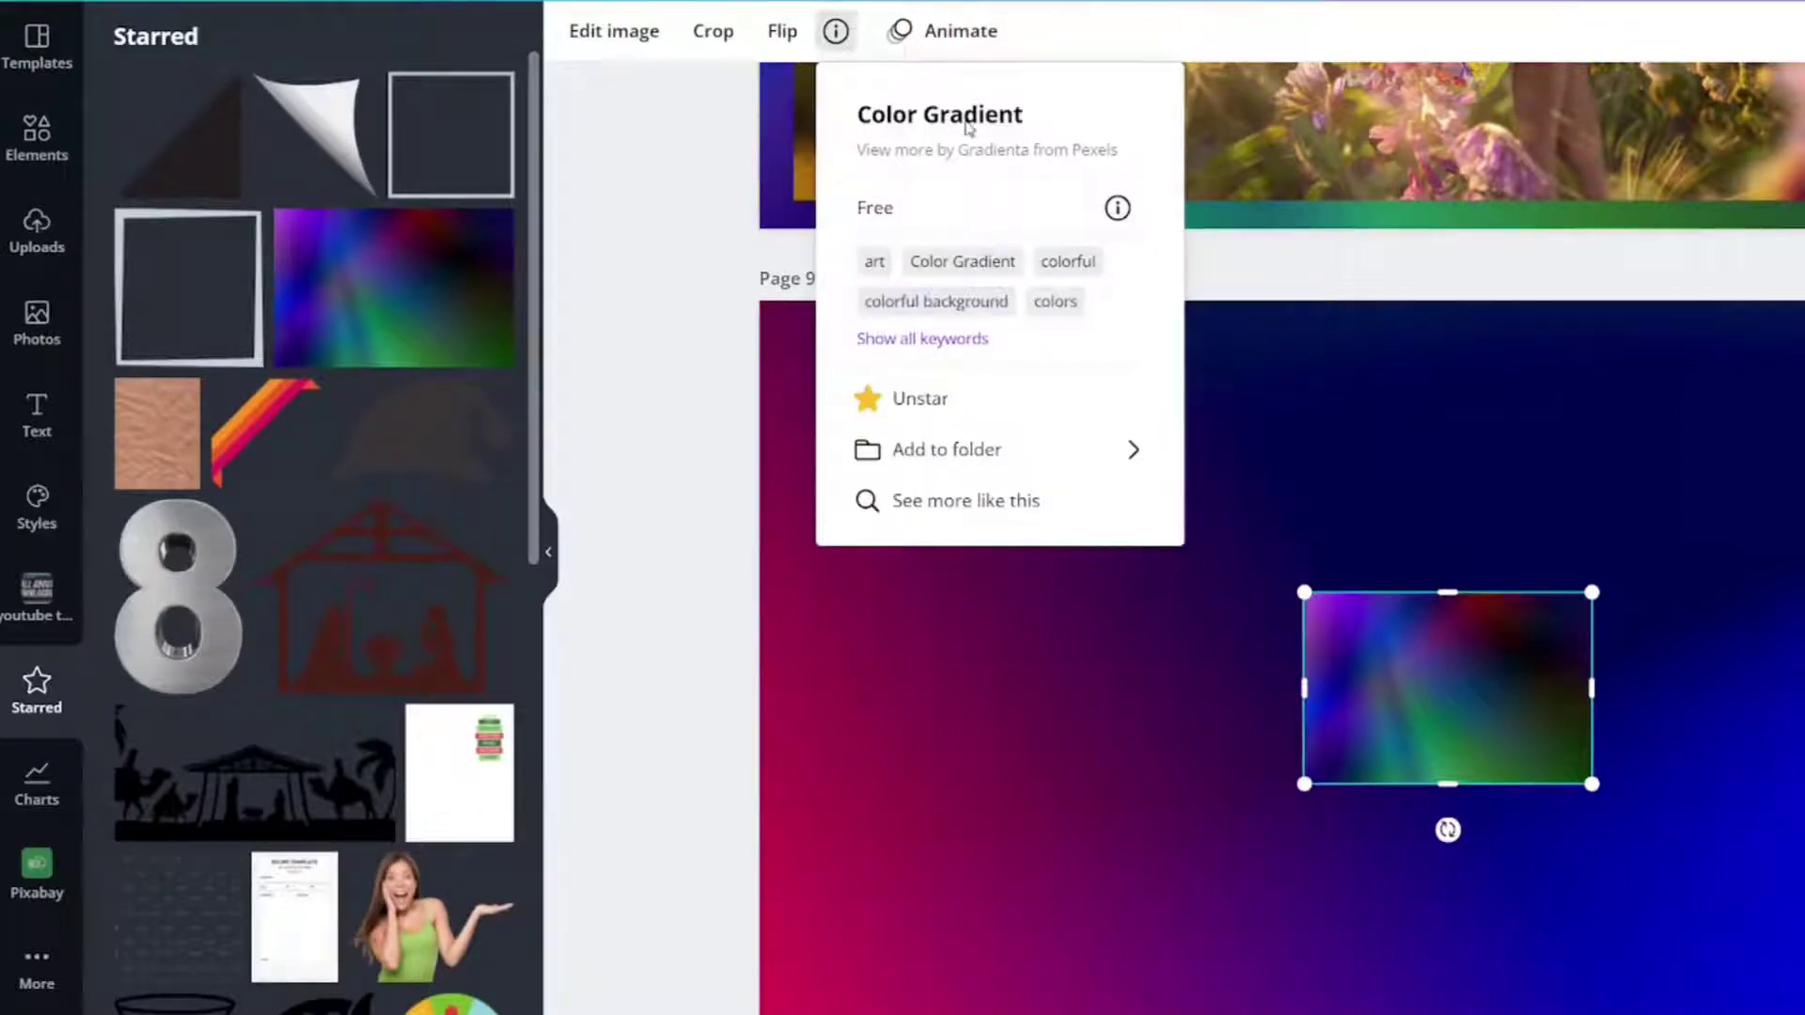
pyautogui.rightClick(1418, 686)
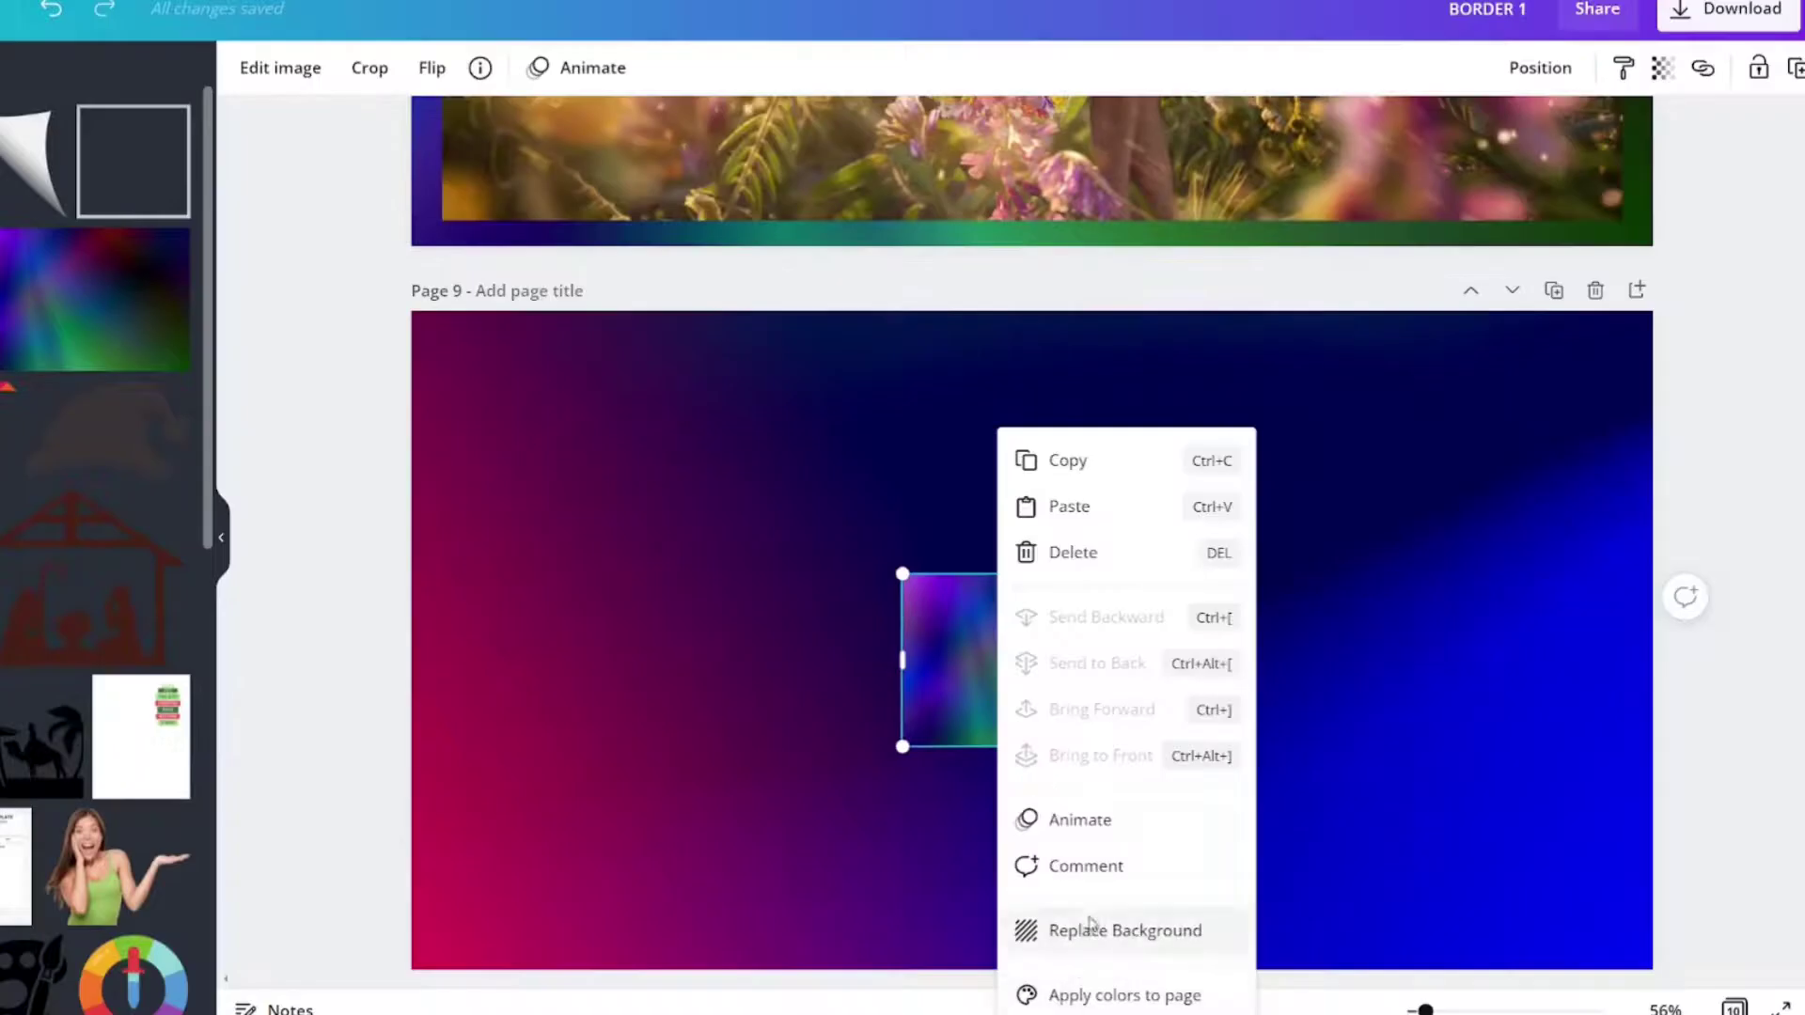
pyautogui.click(1521, 996)
# Undo the background replacement, delete the leftover small Color Gradient image, and check the background.
pyautogui.scroll(-2, 734, 776)
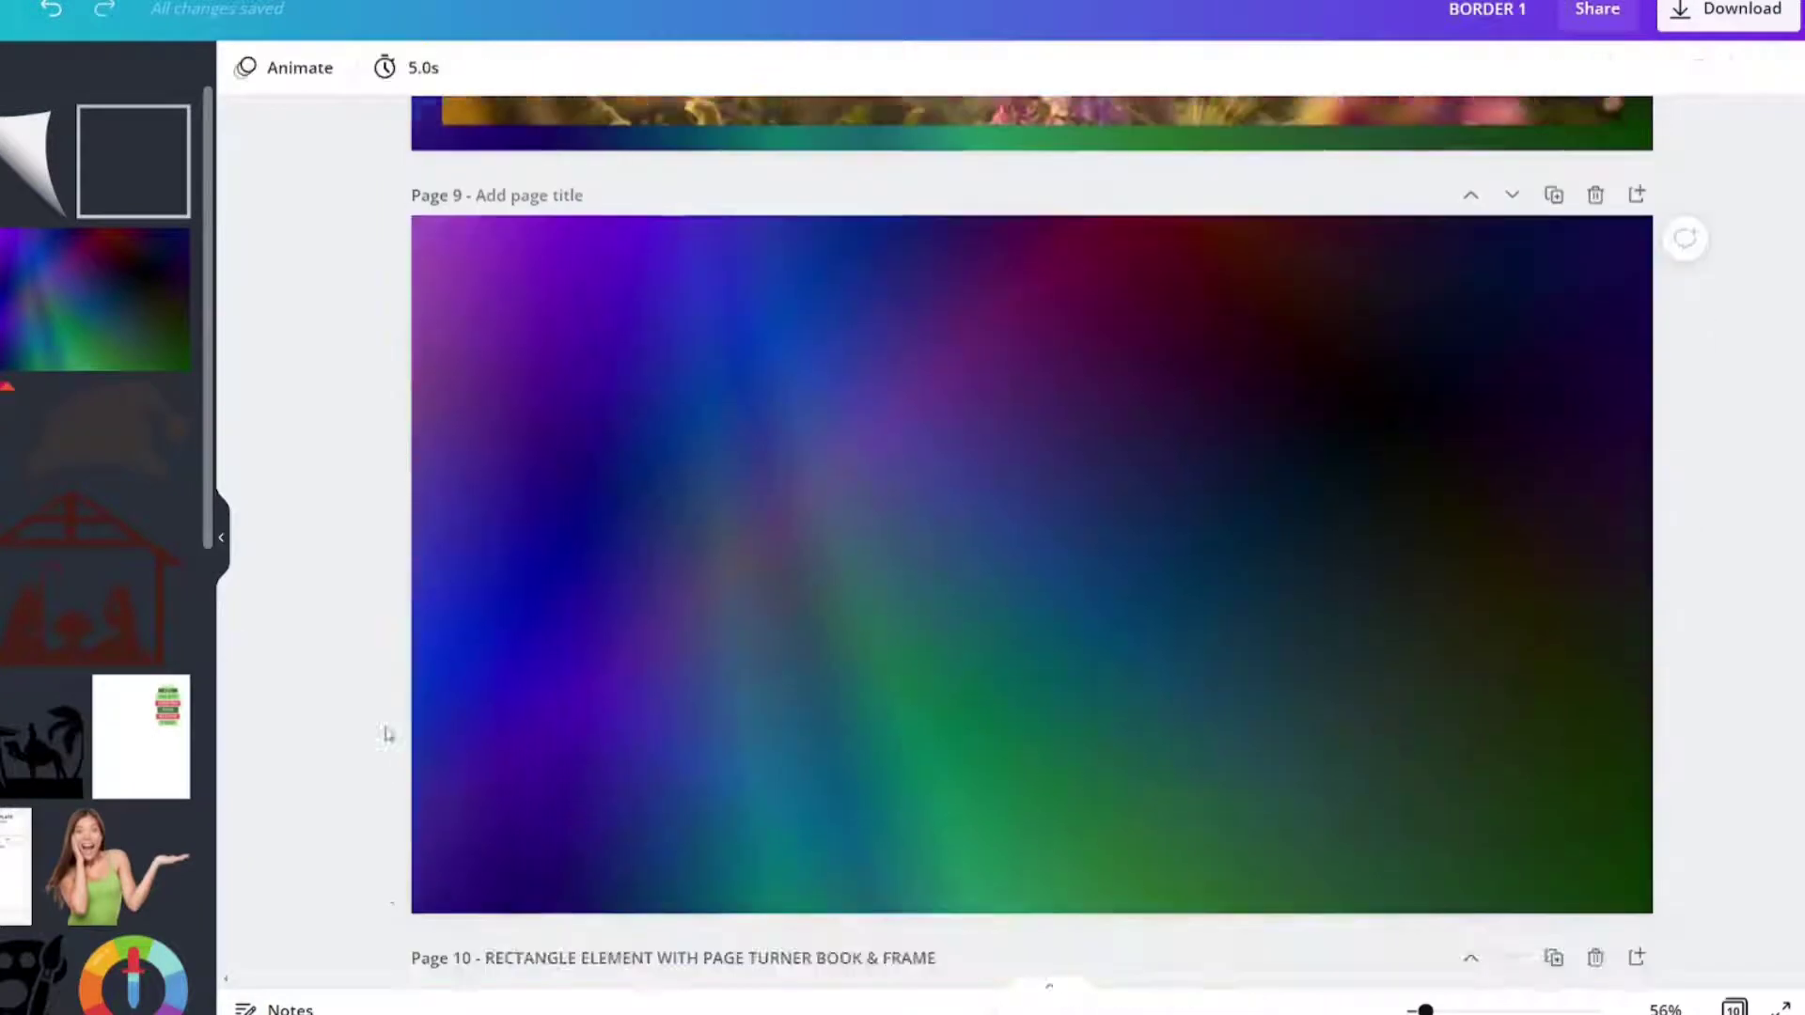
pyautogui.scroll(-2, 387, 733)
pyautogui.scroll(4, 388, 733)
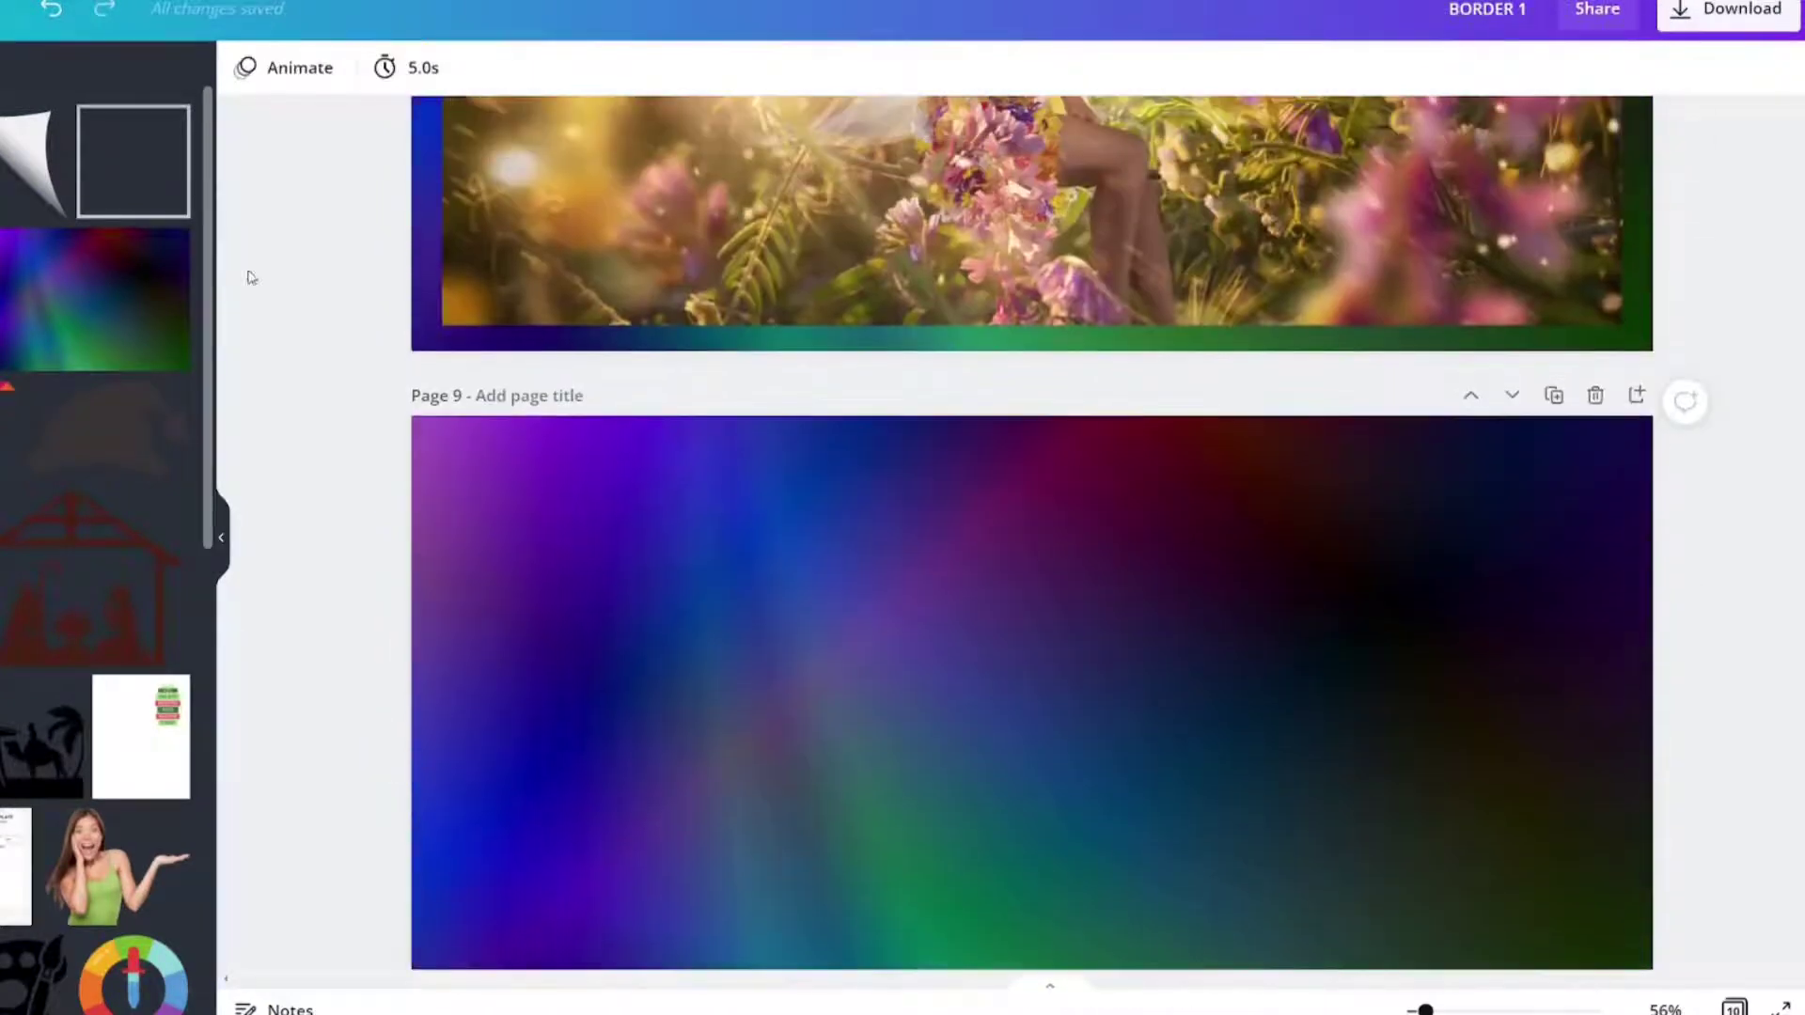
pyautogui.click(49, 10)
pyautogui.click(1071, 822)
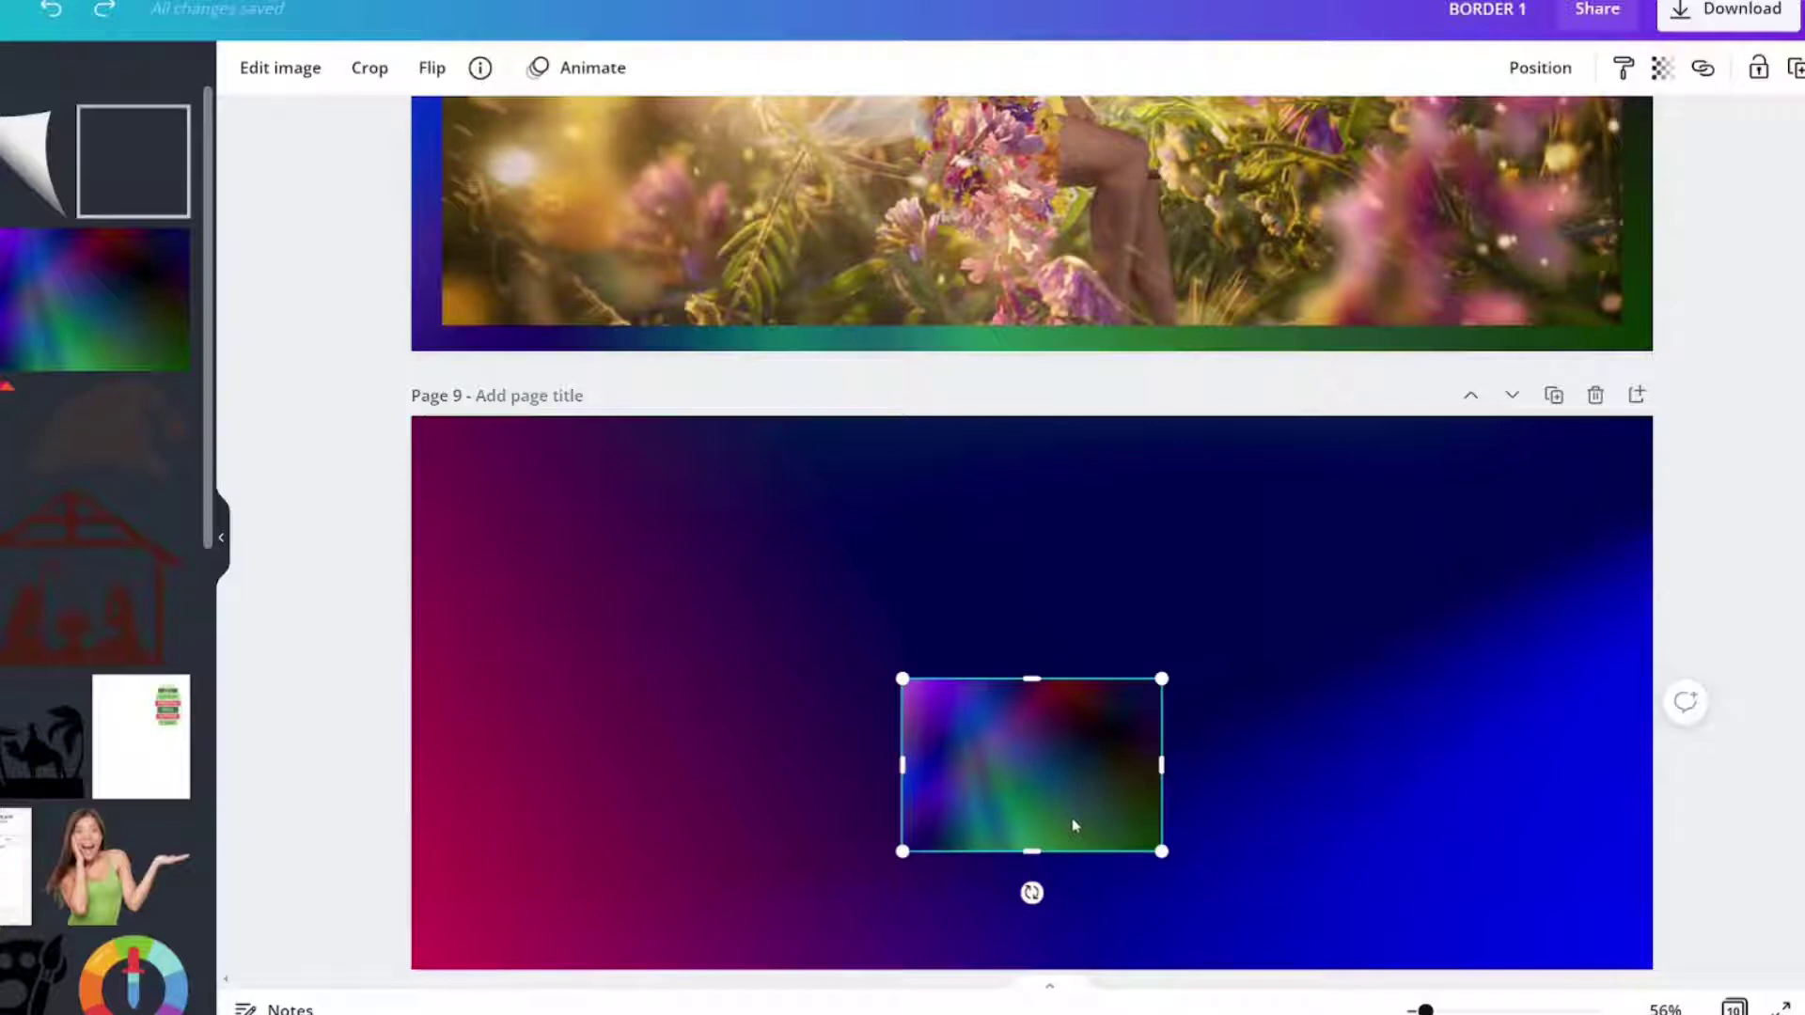
pyautogui.press('Delete')
pyautogui.click(968, 570)
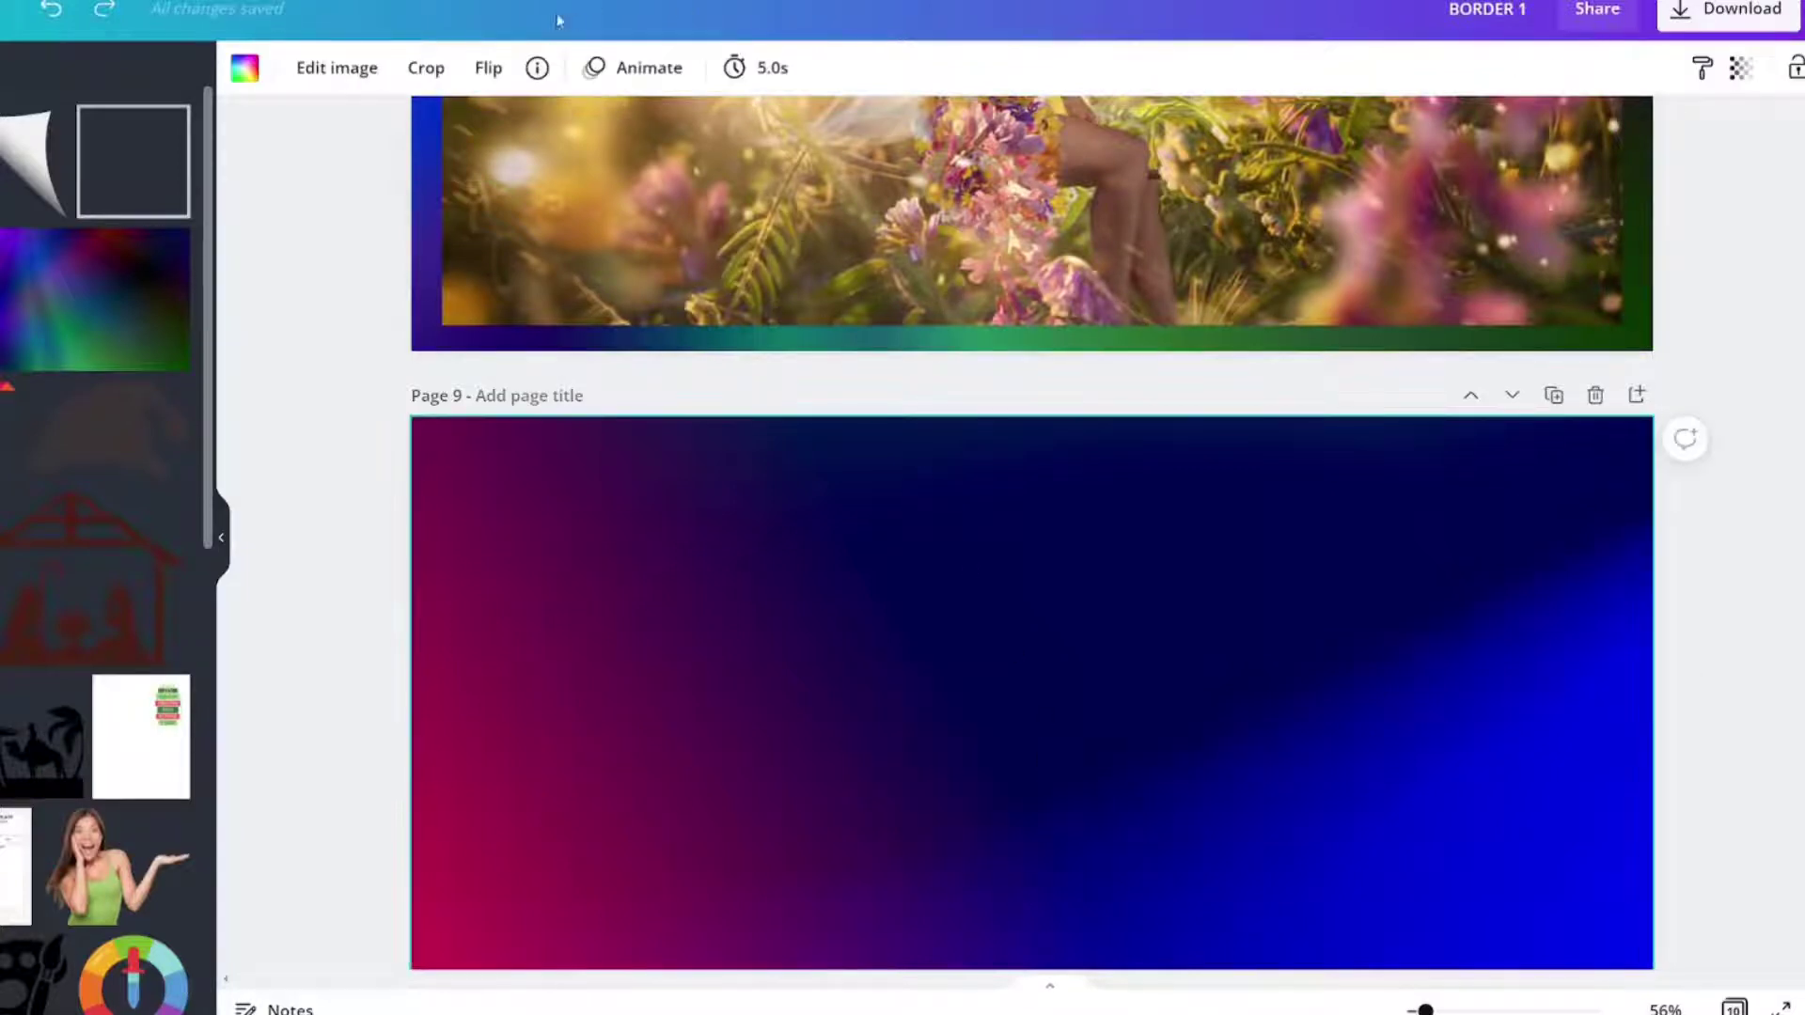
pyautogui.click(532, 74)
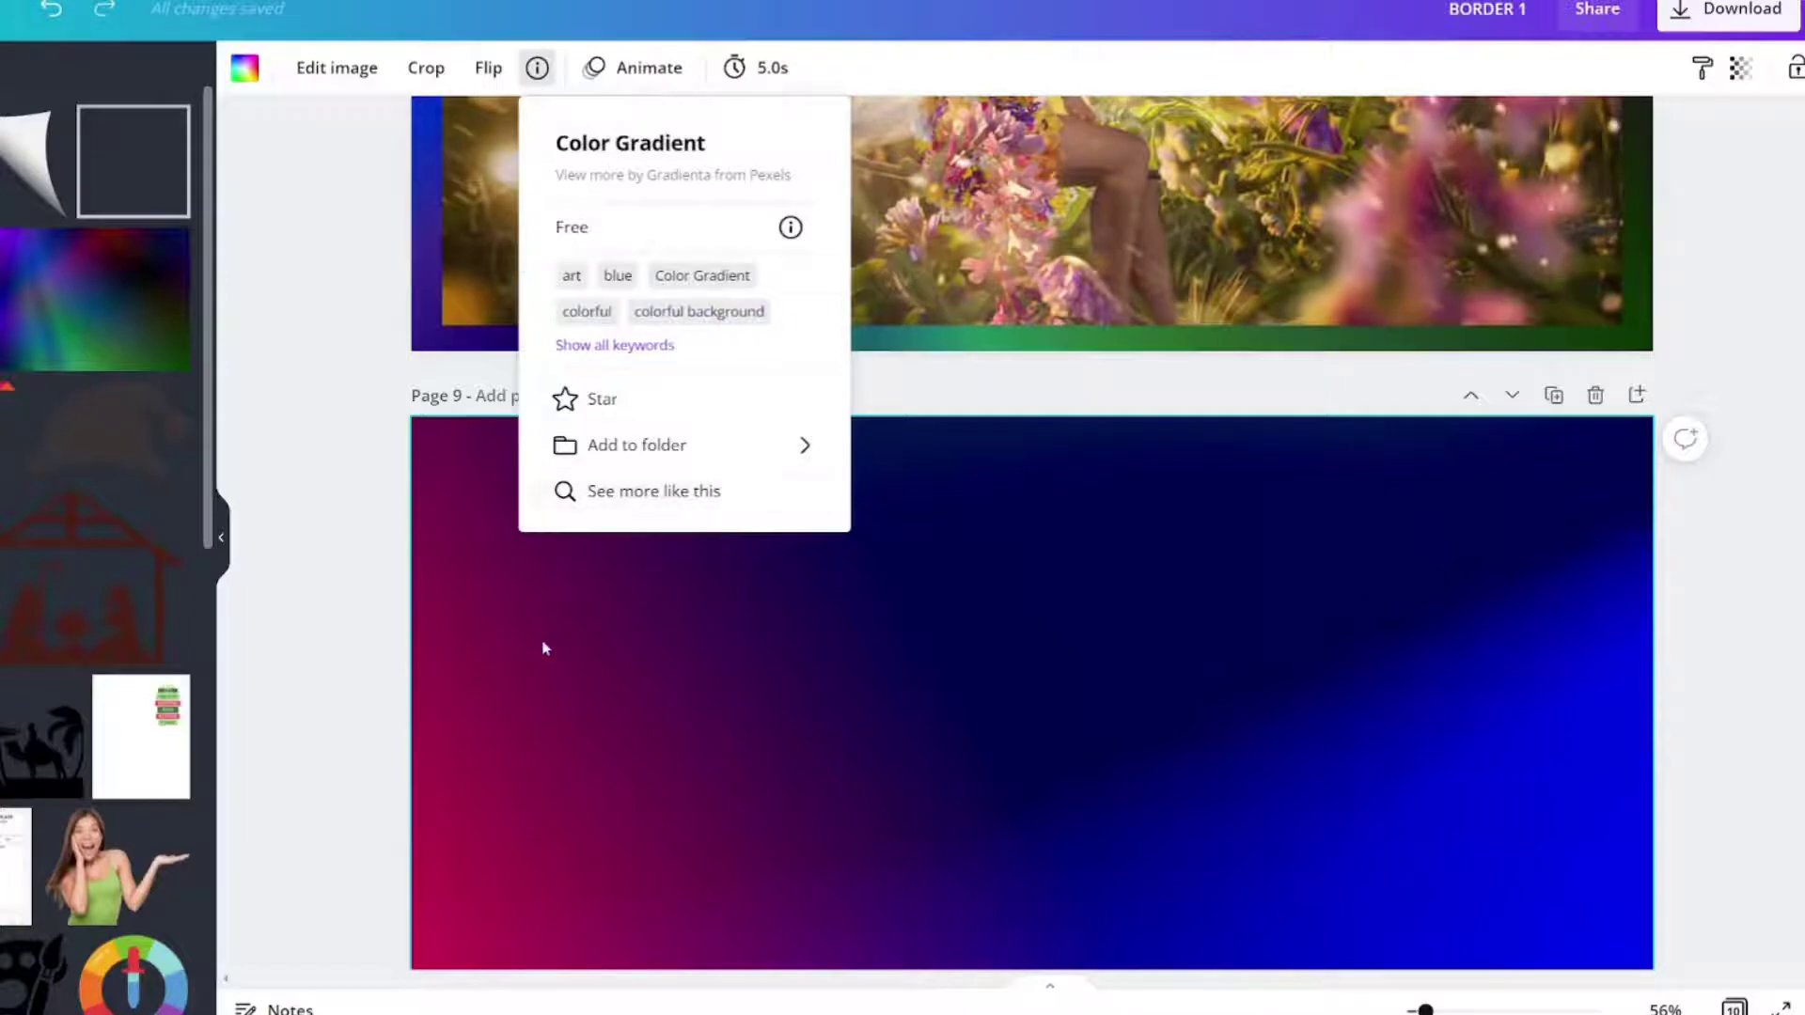
pyautogui.scroll(5, 540, 572)
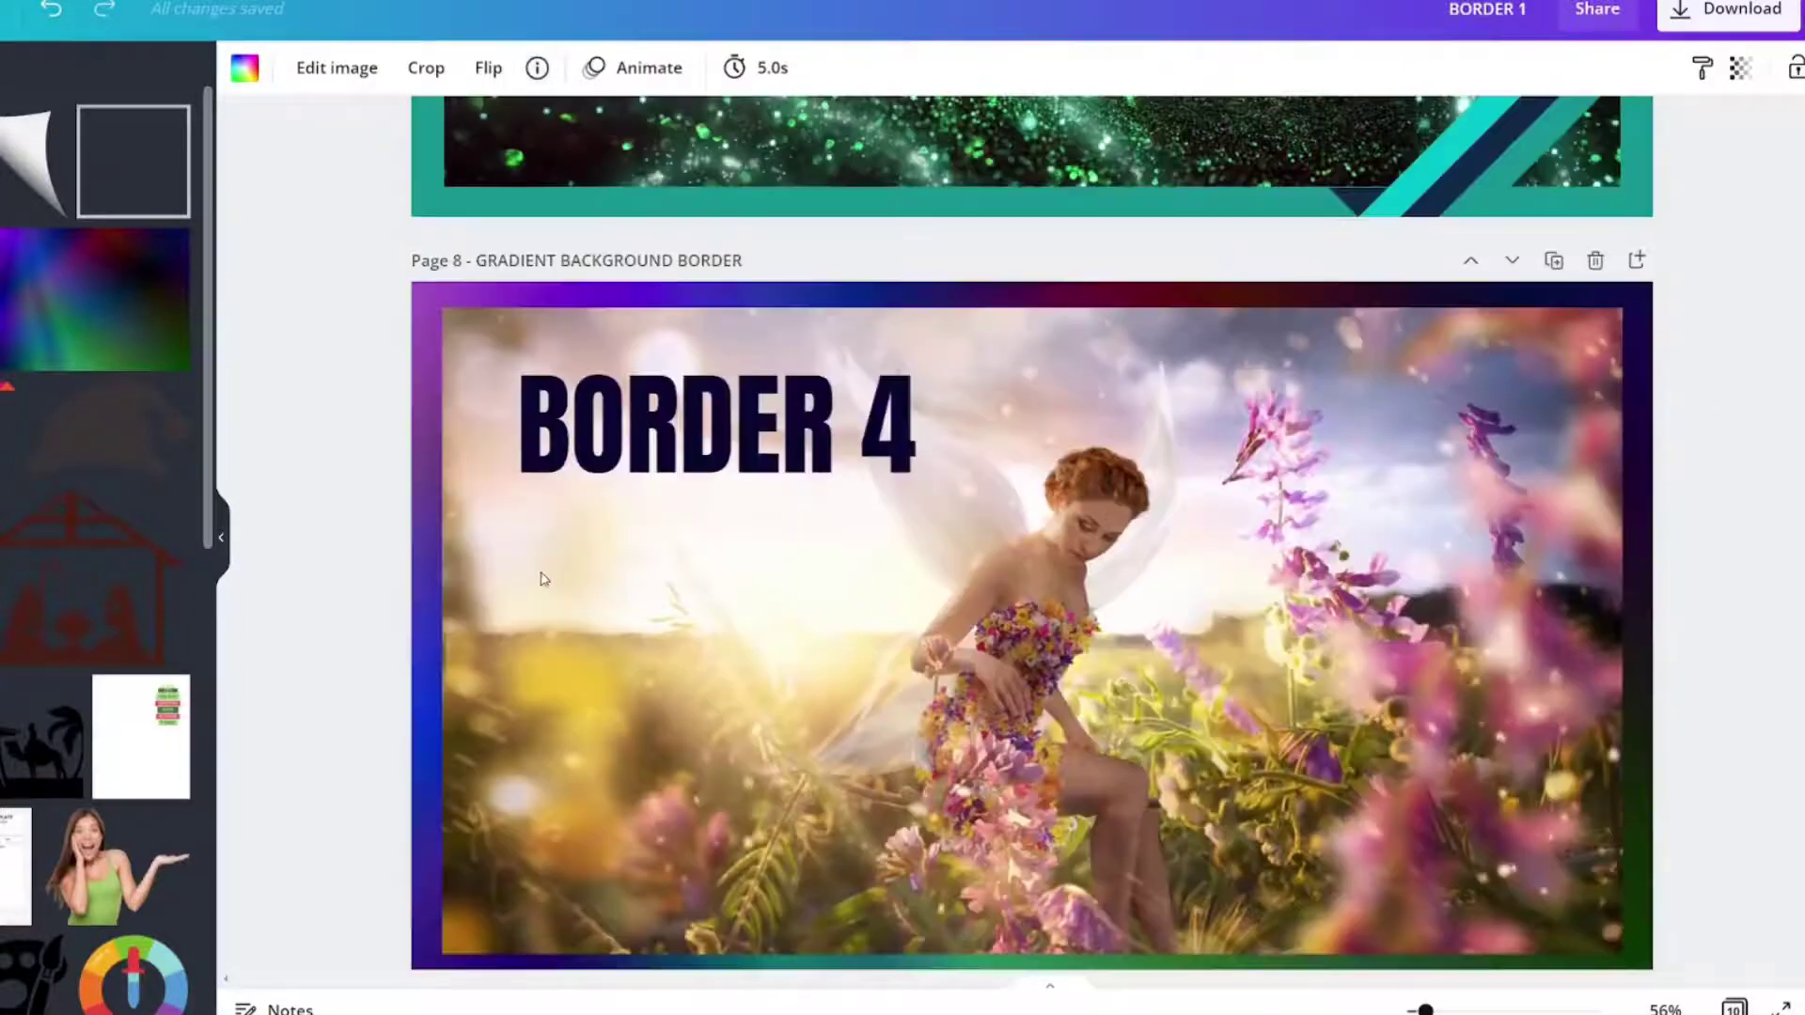
# Add the fairy-in-wildflowers photo to page 9, enlarge it, and centre it horizontally and vertically.
pyautogui.scroll(-8, 576, 575)
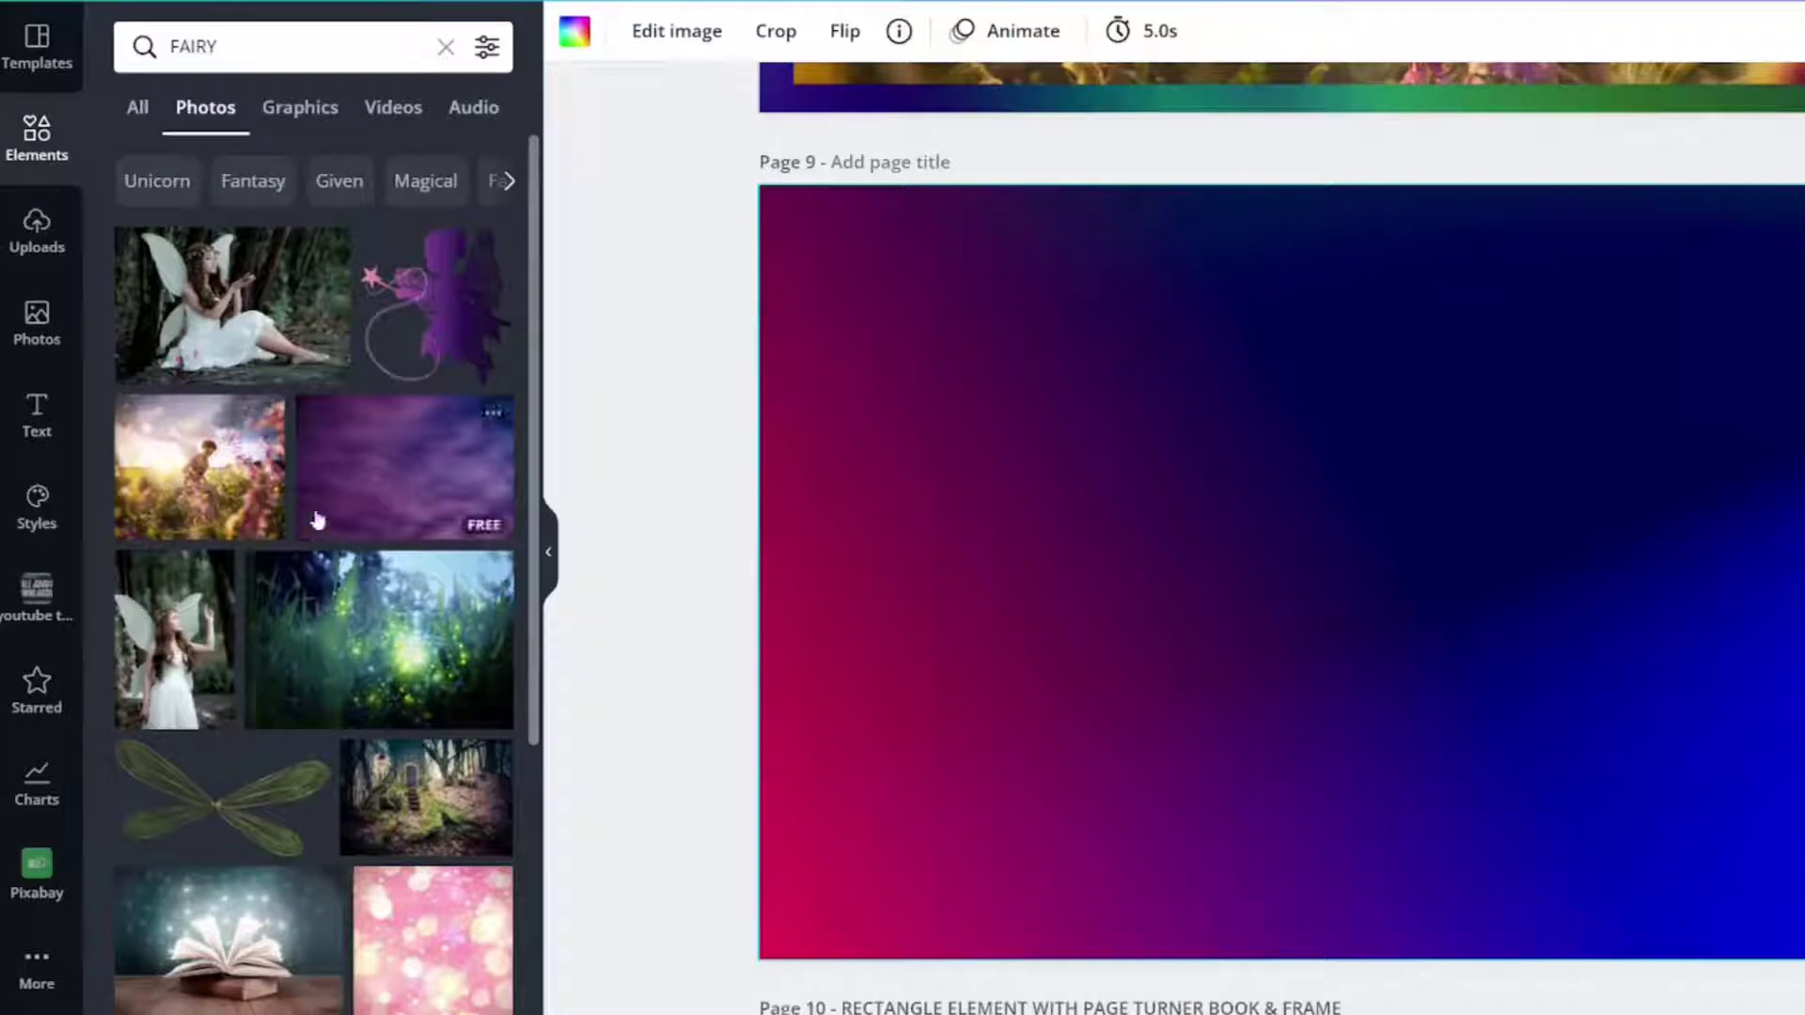
pyautogui.click(1320, 544)
pyautogui.moveTo(1356, 536); pyautogui.dragTo(1633, 554)
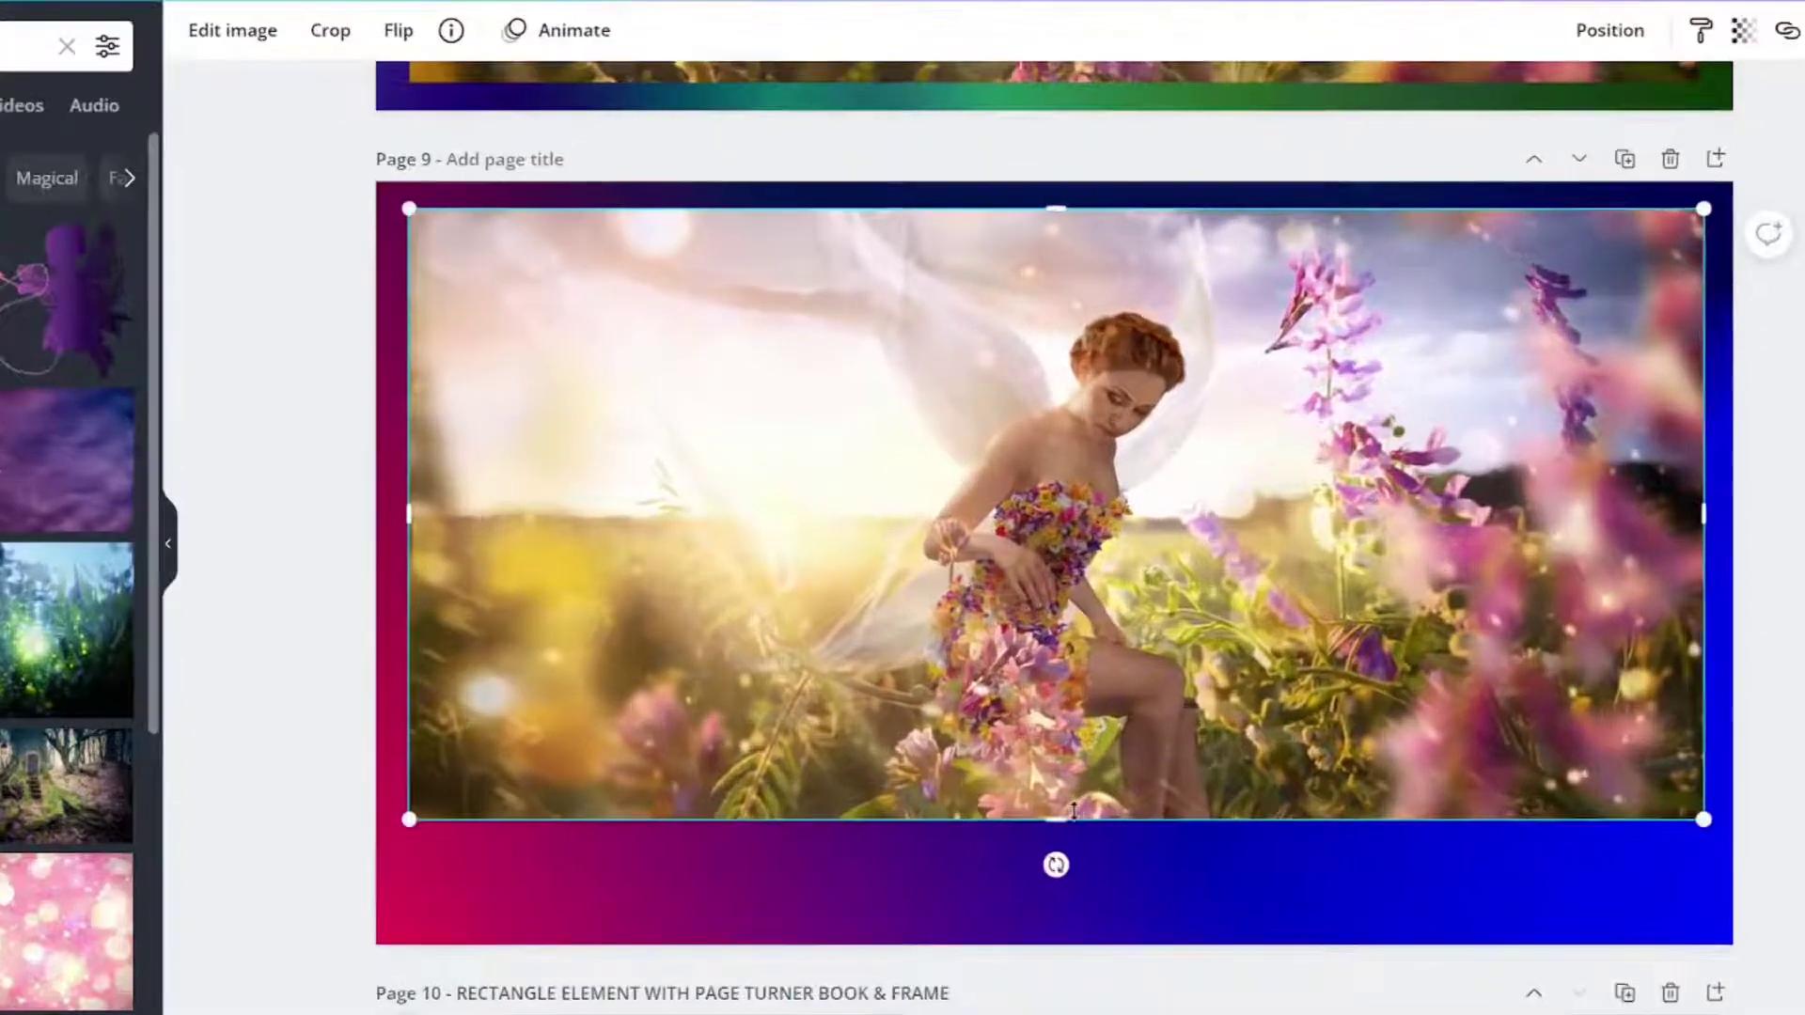
pyautogui.moveTo(1033, 788); pyautogui.dragTo(1075, 897)
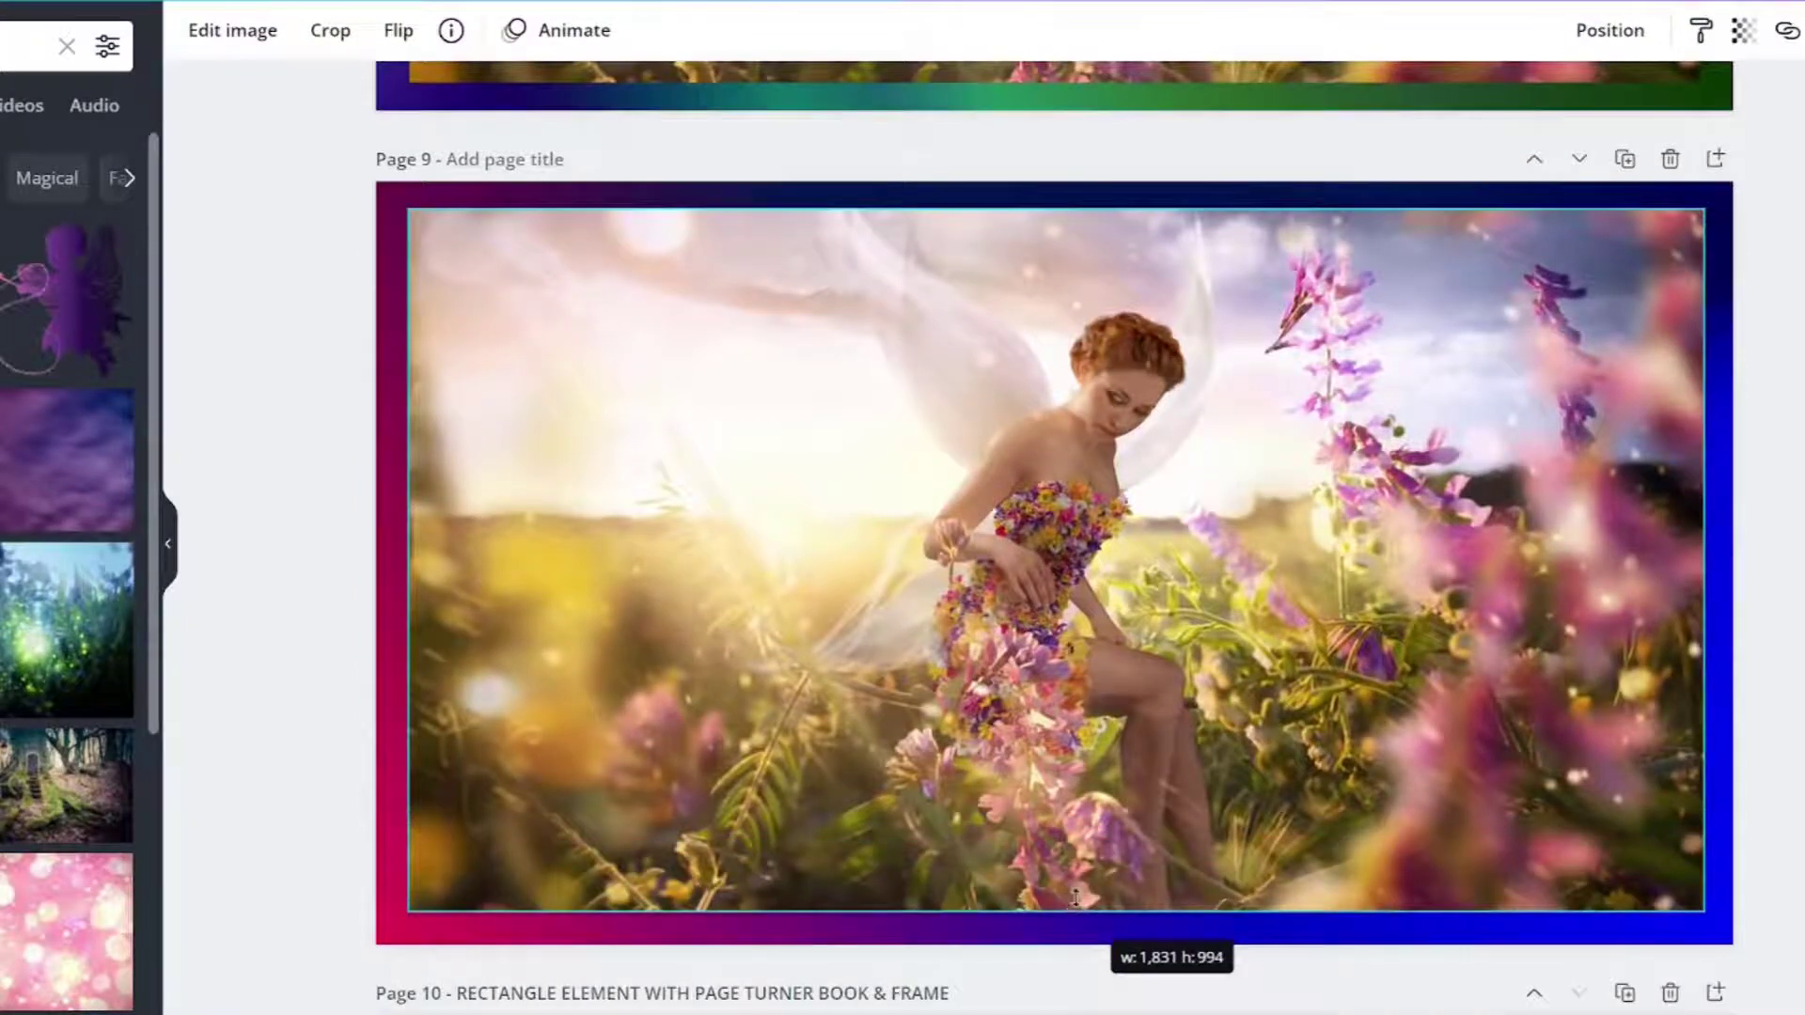
pyautogui.click(1609, 30)
pyautogui.click(1517, 264)
pyautogui.click(1252, 256)
pyautogui.click(1584, 32)
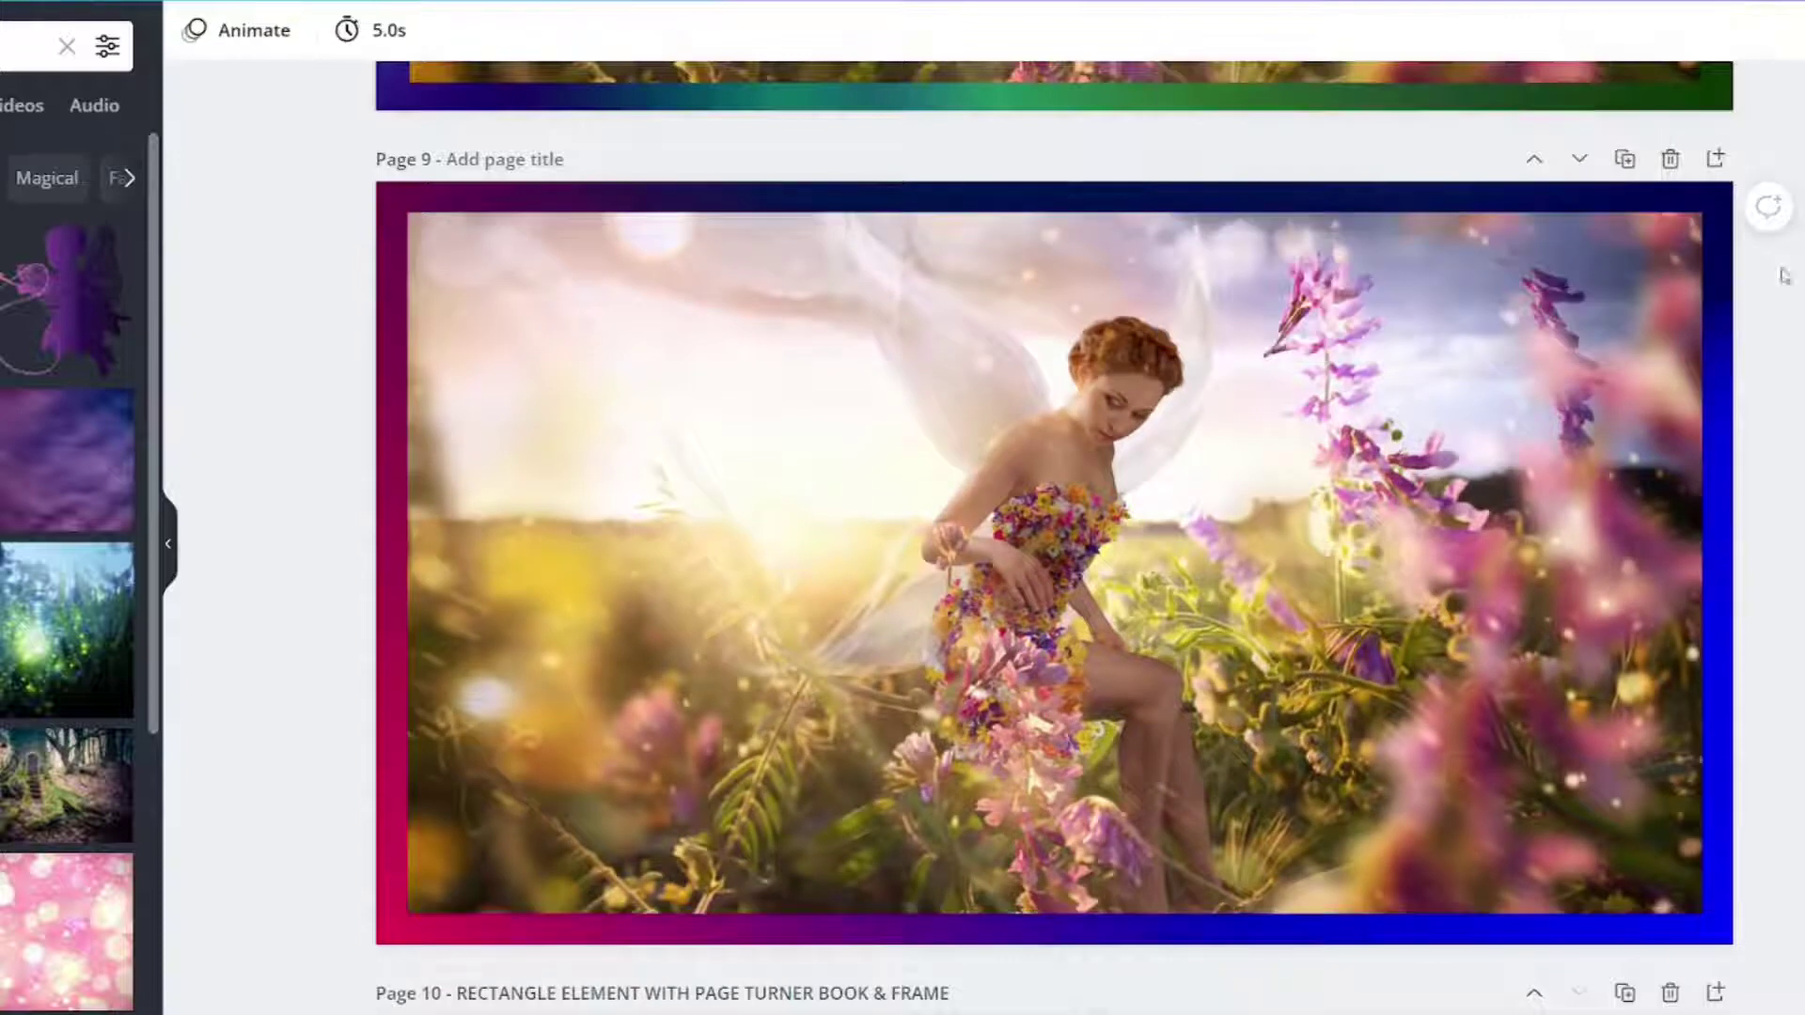
pyautogui.click(1579, 38)
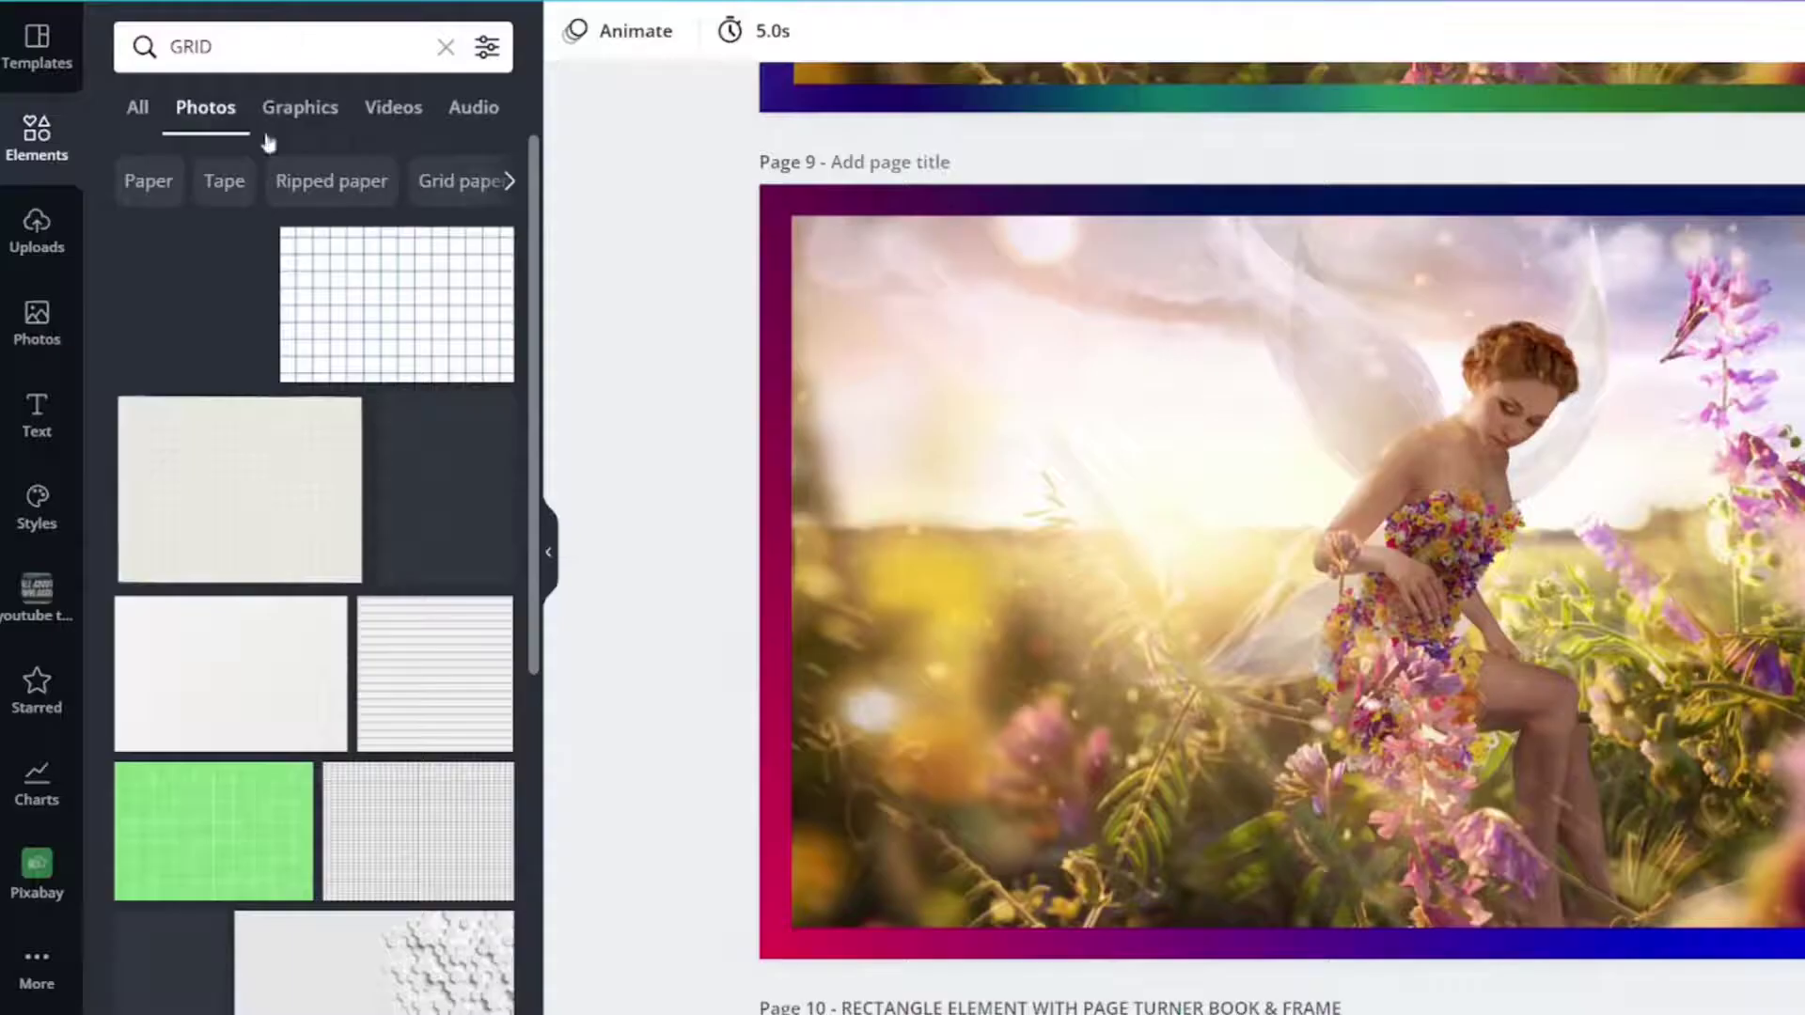
# Fill page 9 with the sky-and-hills grid, then add a dark grunge TEXTURE background at transparency 27.
pyautogui.click(132, 107)
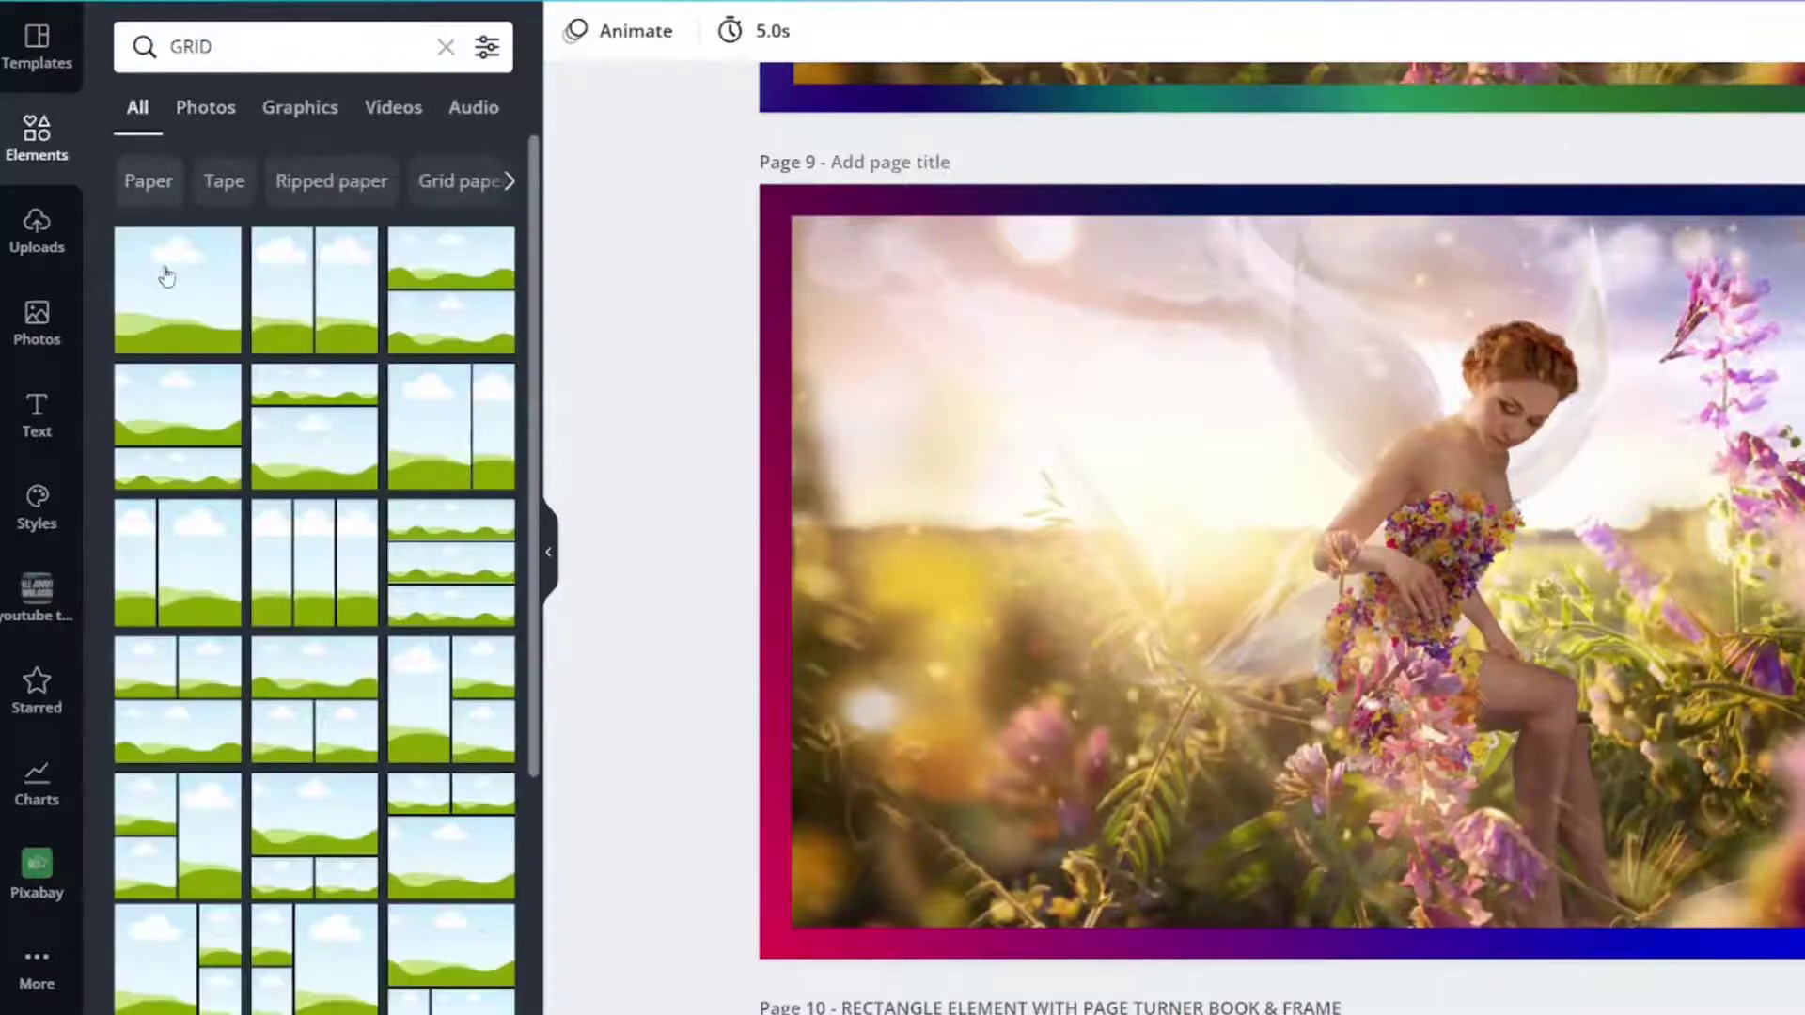
pyautogui.click(174, 276)
pyautogui.doubleClick(222, 49)
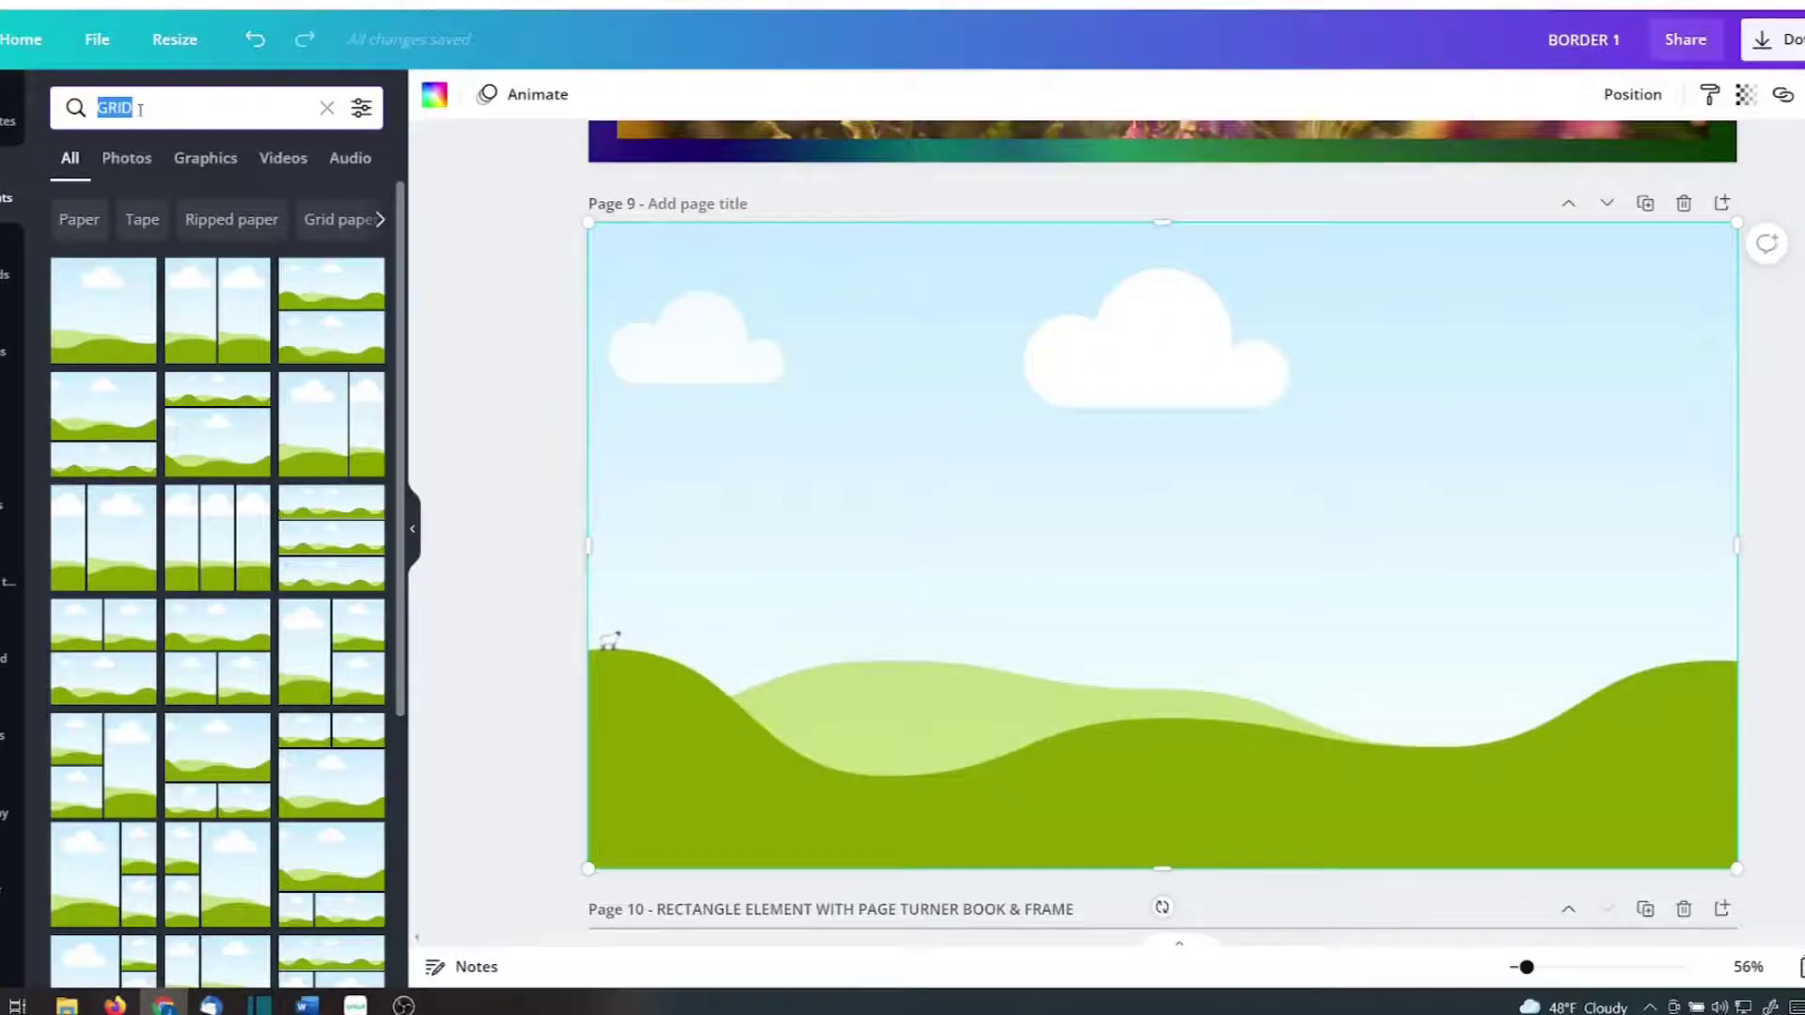
pyautogui.write('TEXTURE')
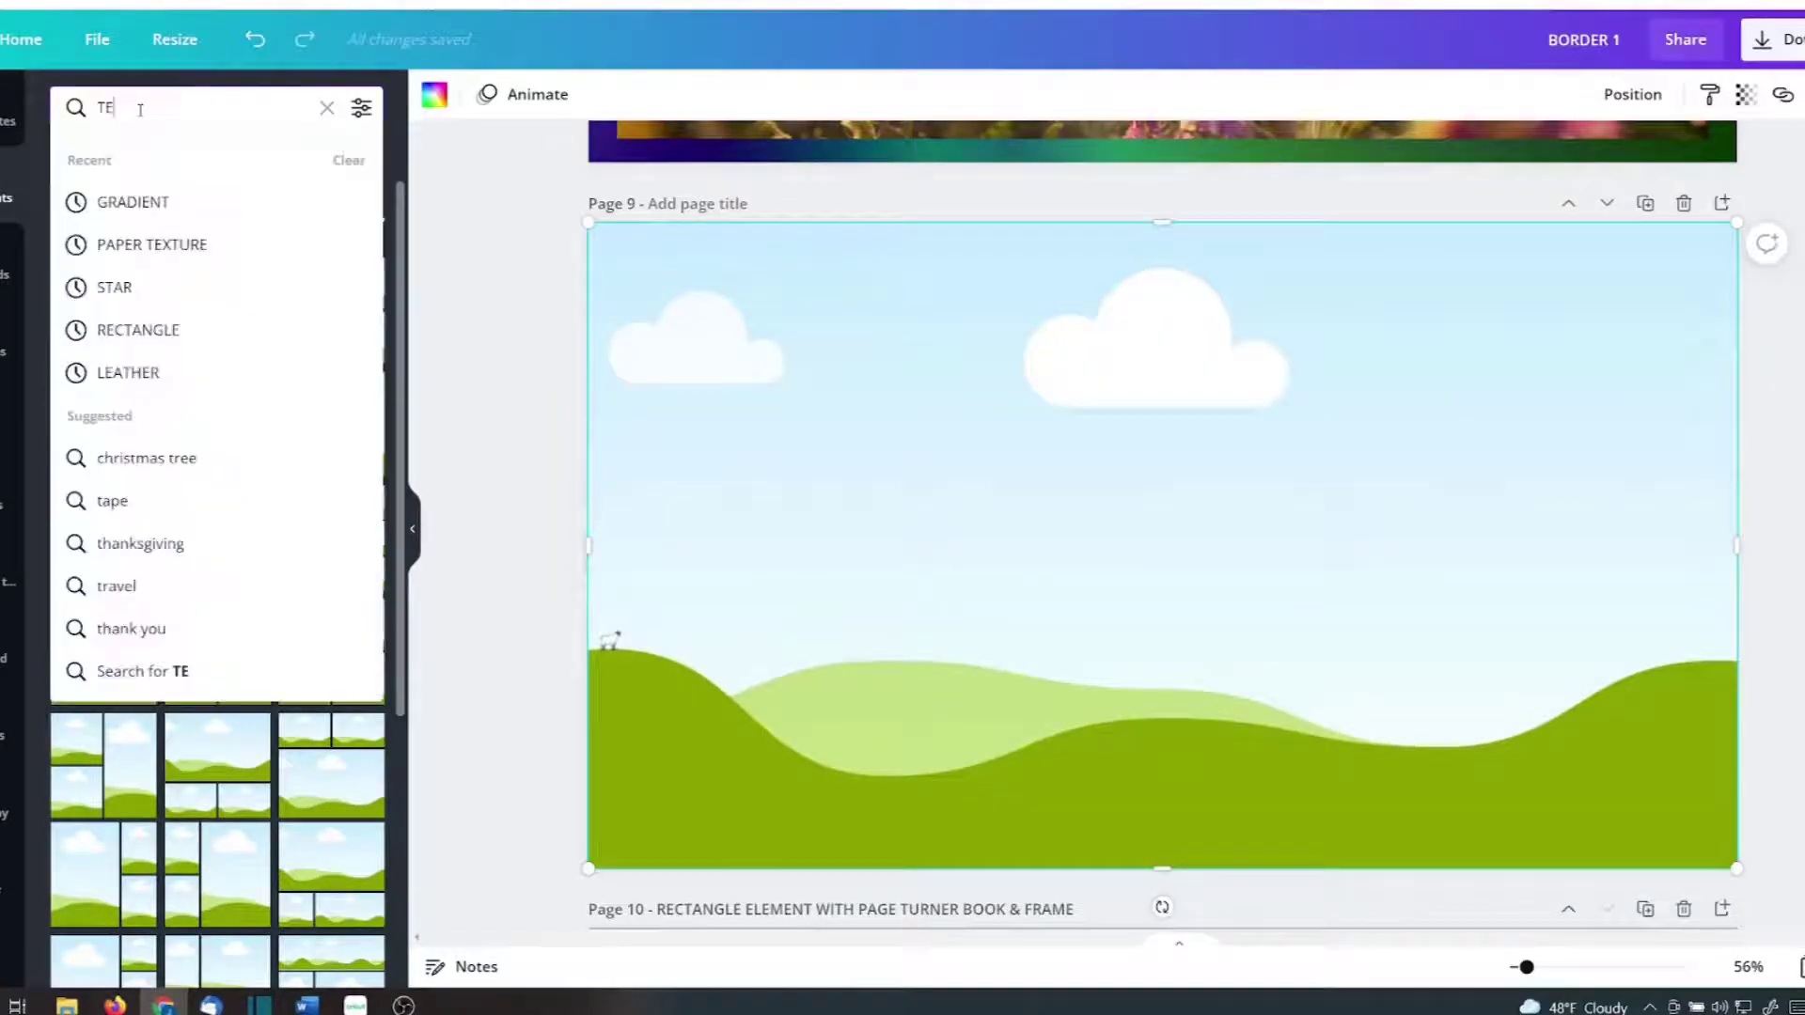
pyautogui.press('Return')
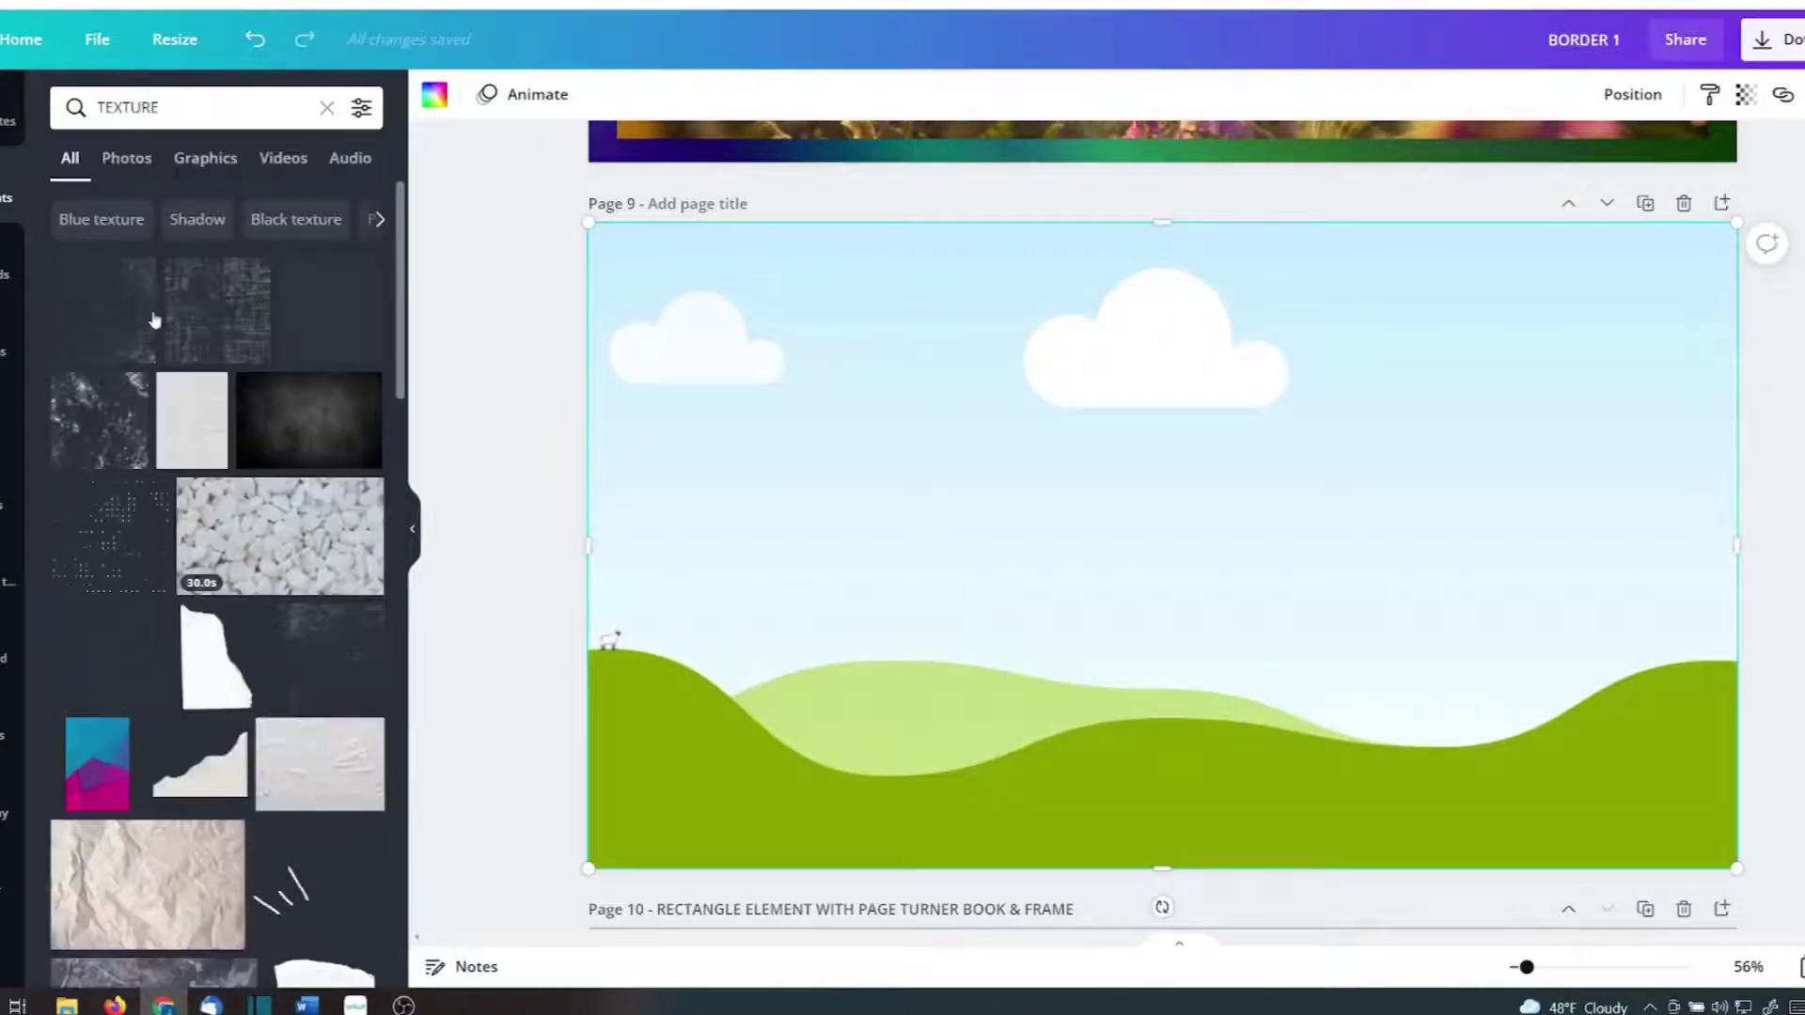
pyautogui.click(127, 157)
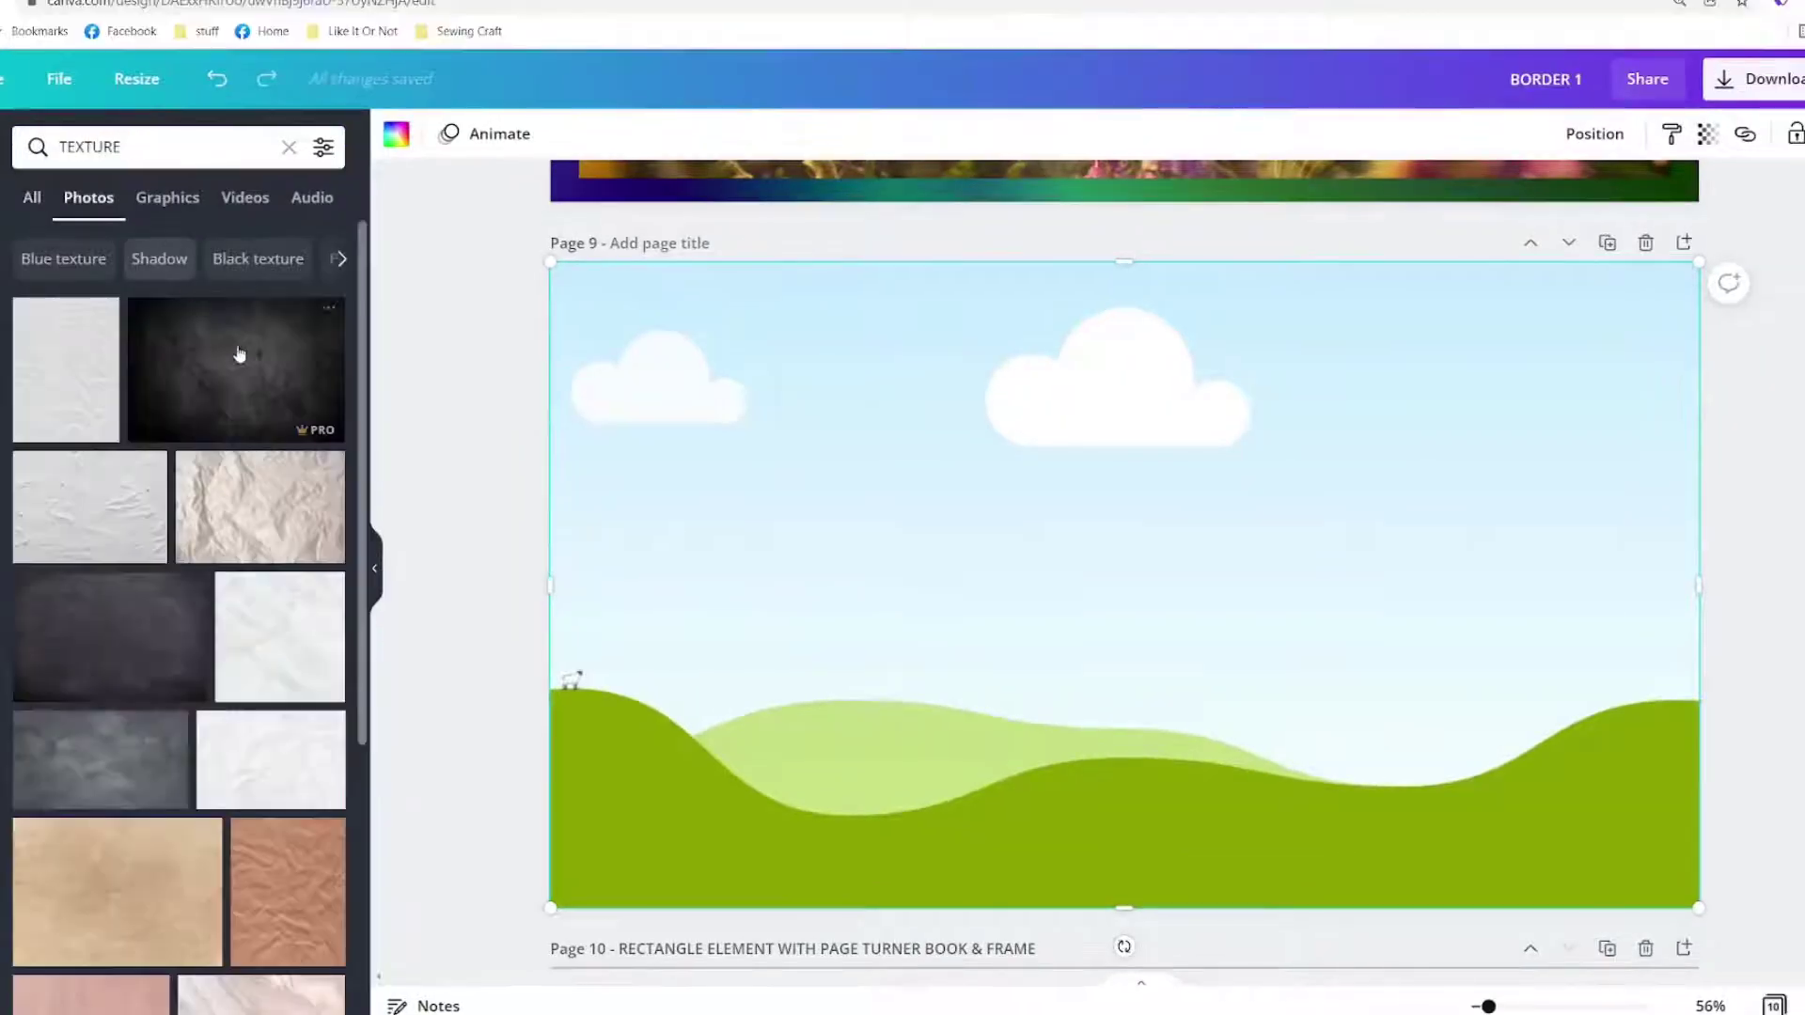
pyautogui.click(235, 385)
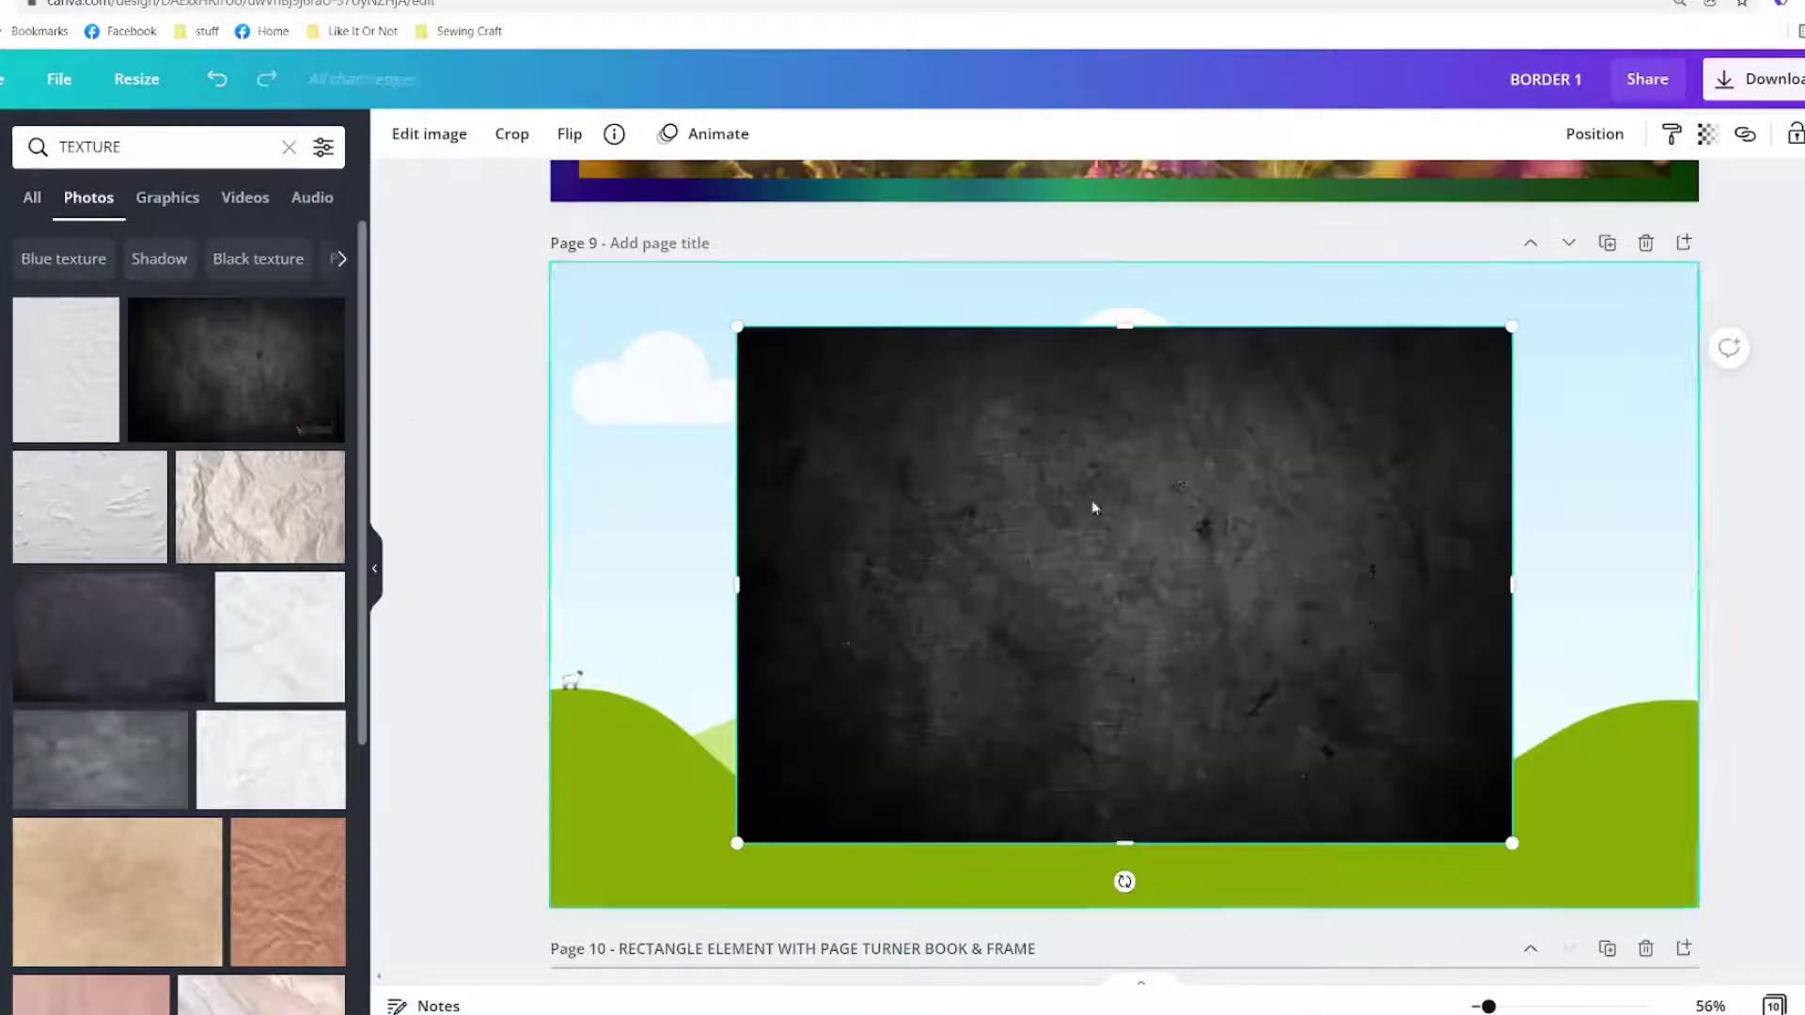
pyautogui.moveTo(1138, 476); pyautogui.dragTo(1289, 467)
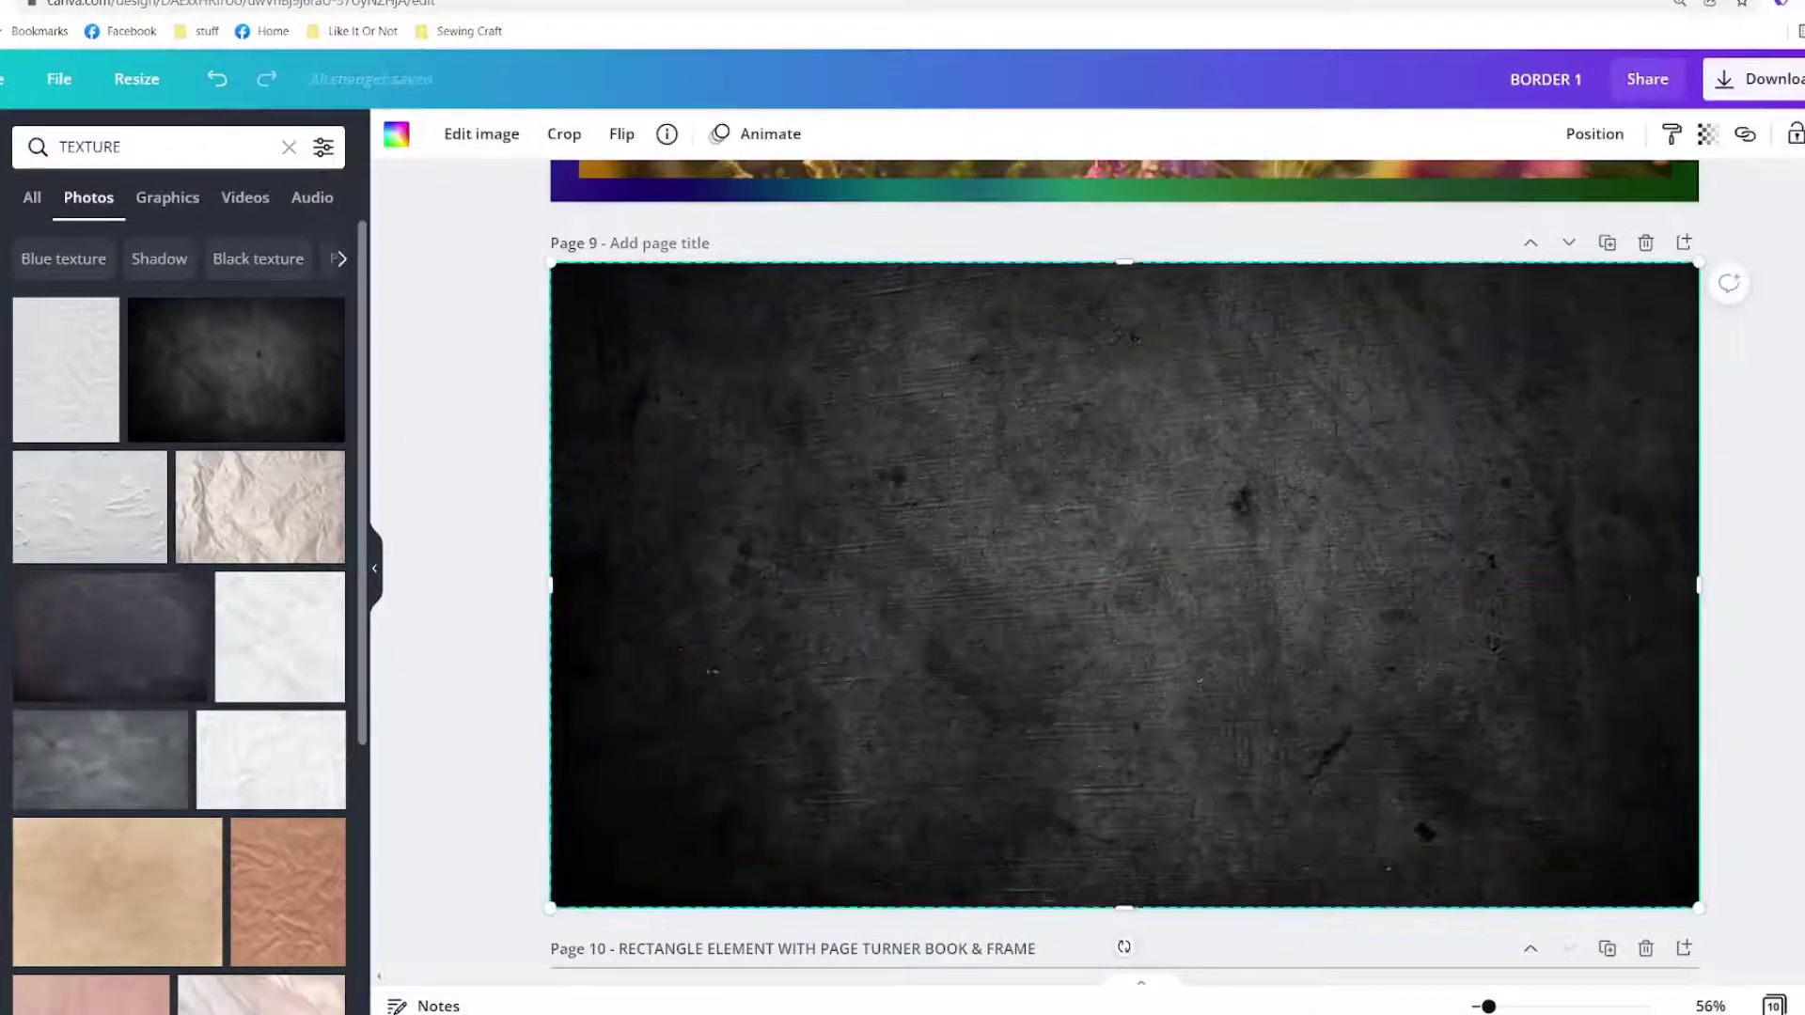
pyautogui.click(1704, 137)
pyautogui.moveTo(1673, 194); pyautogui.dragTo(1507, 192)
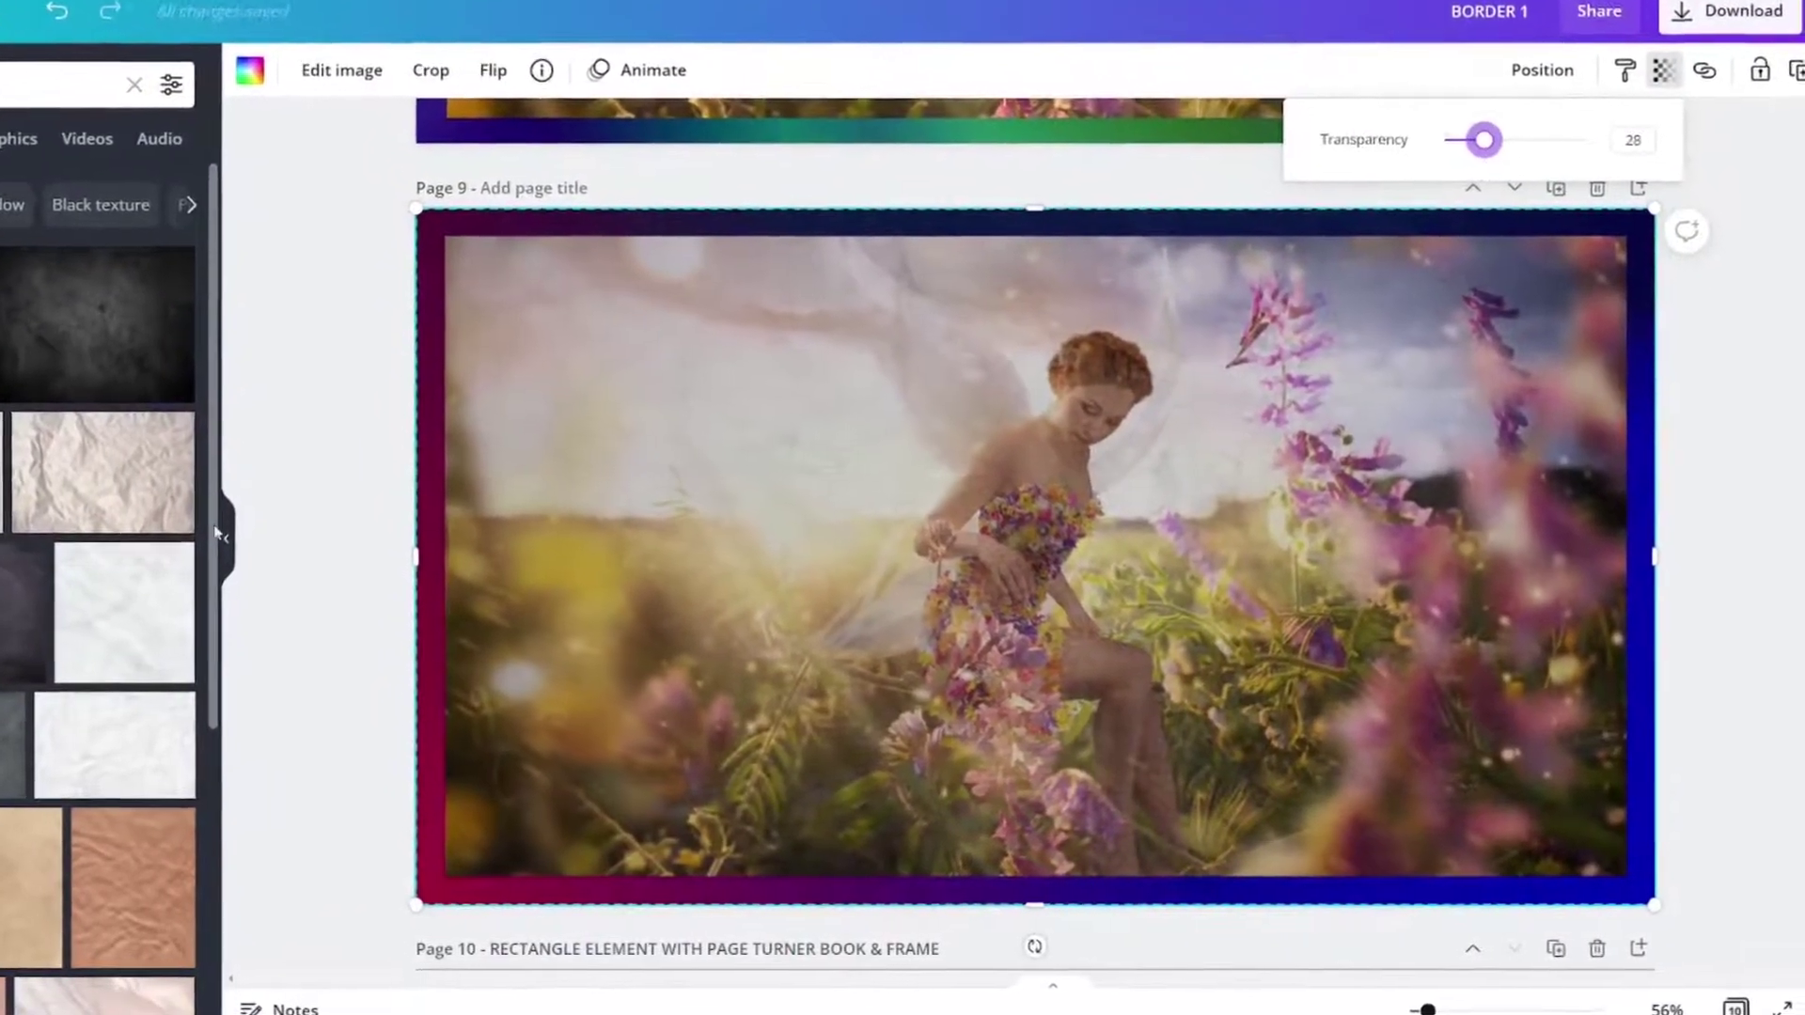
# Discard a white paper texture, then spread a marble texture over page 9 behind the fairy photo.
pyautogui.click(122, 611)
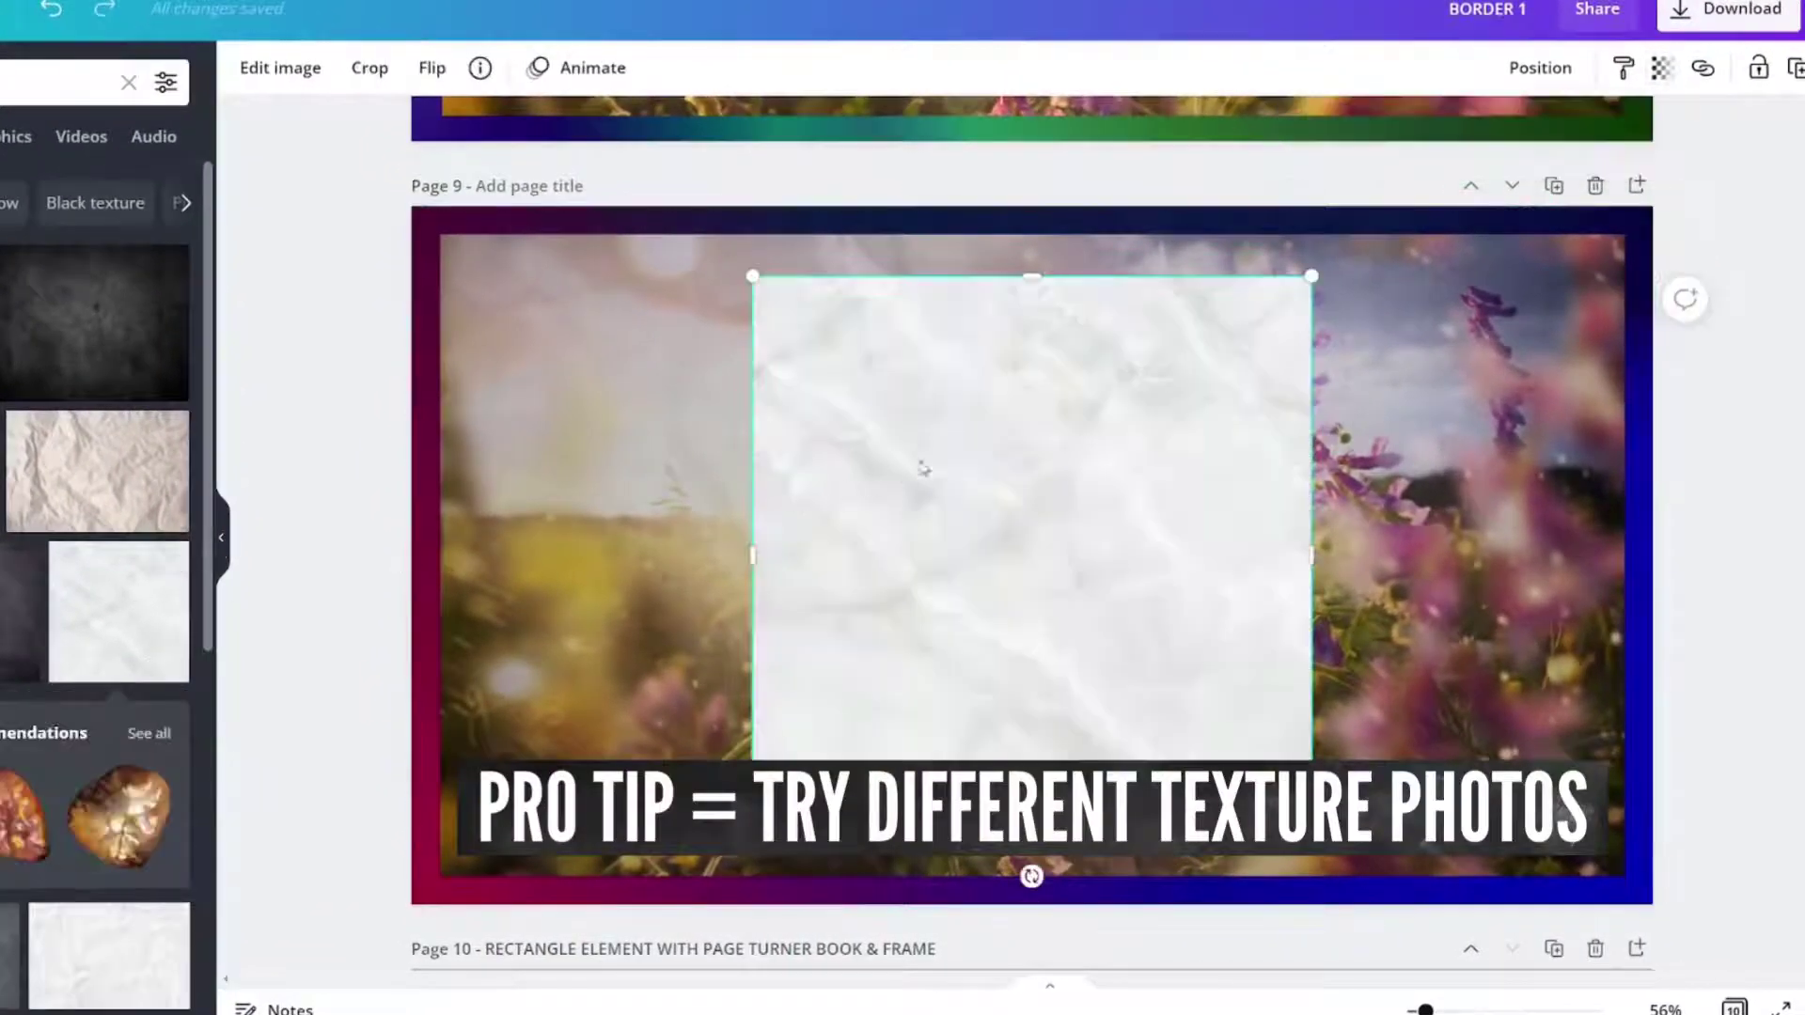
pyautogui.moveTo(944, 466); pyautogui.dragTo(904, 470)
pyautogui.press('Delete')
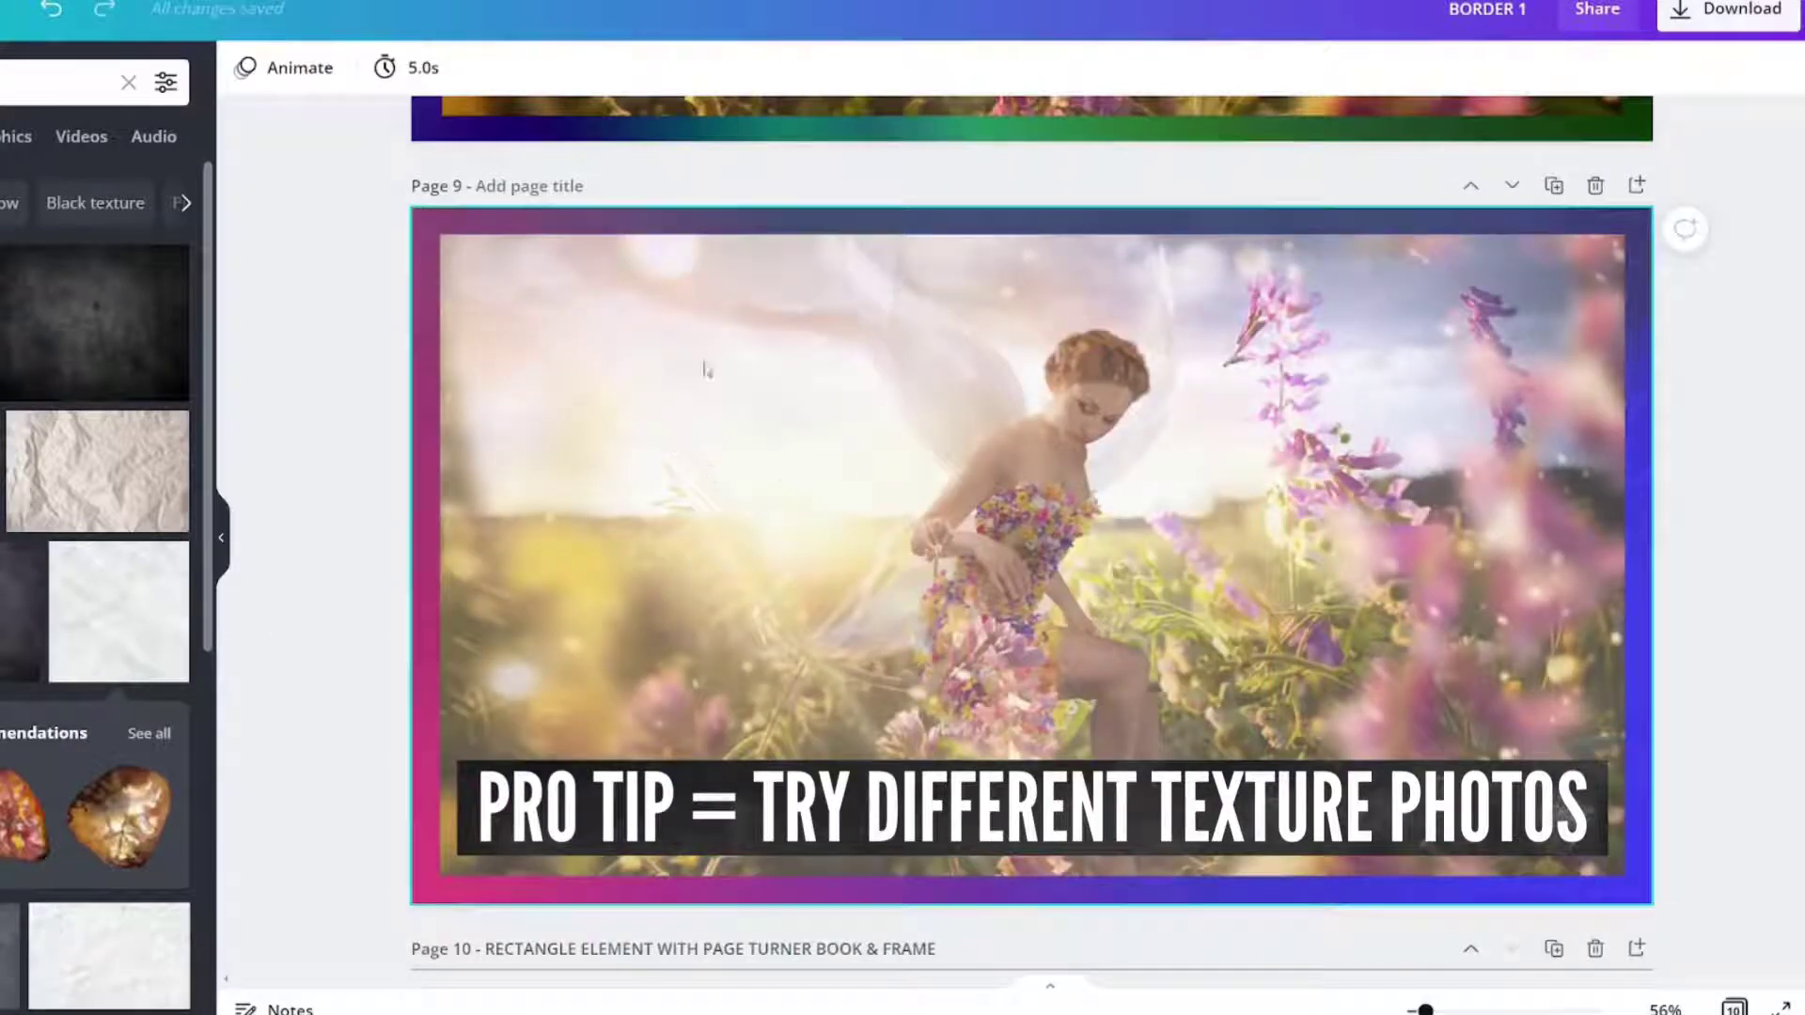
pyautogui.scroll(-3, 33, 601)
pyautogui.click(119, 503)
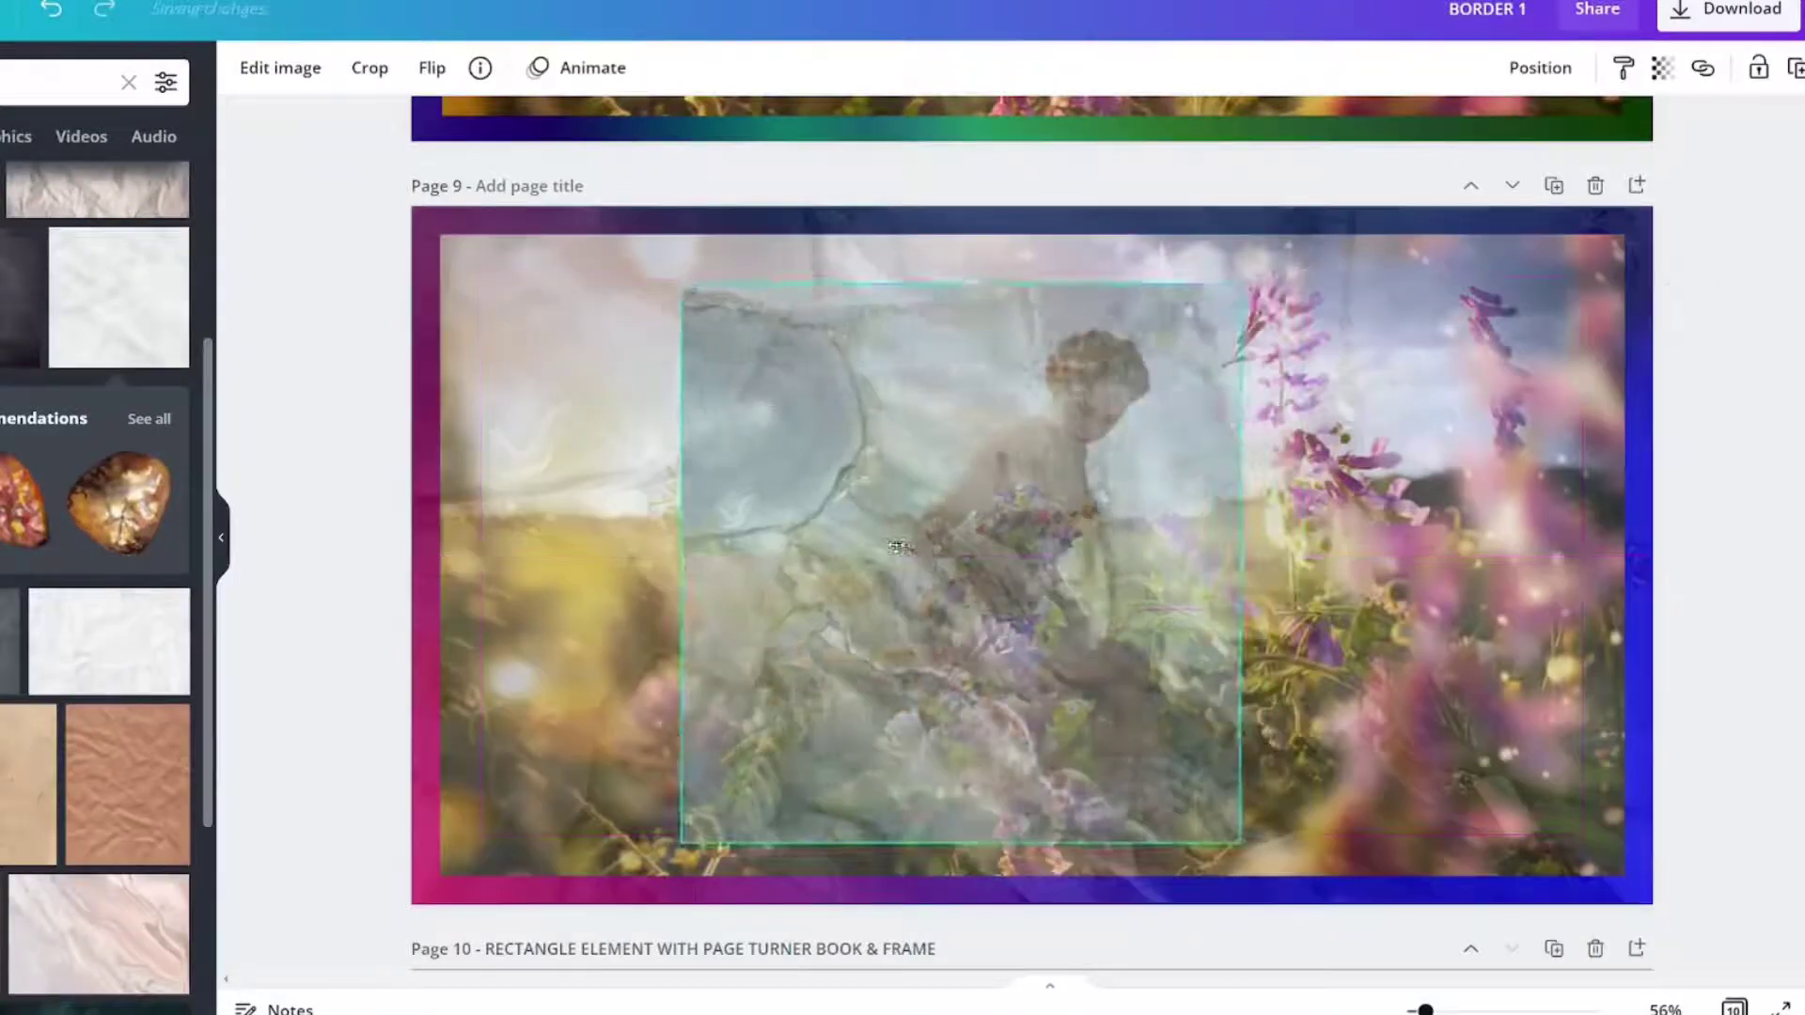
pyautogui.click(575, 625)
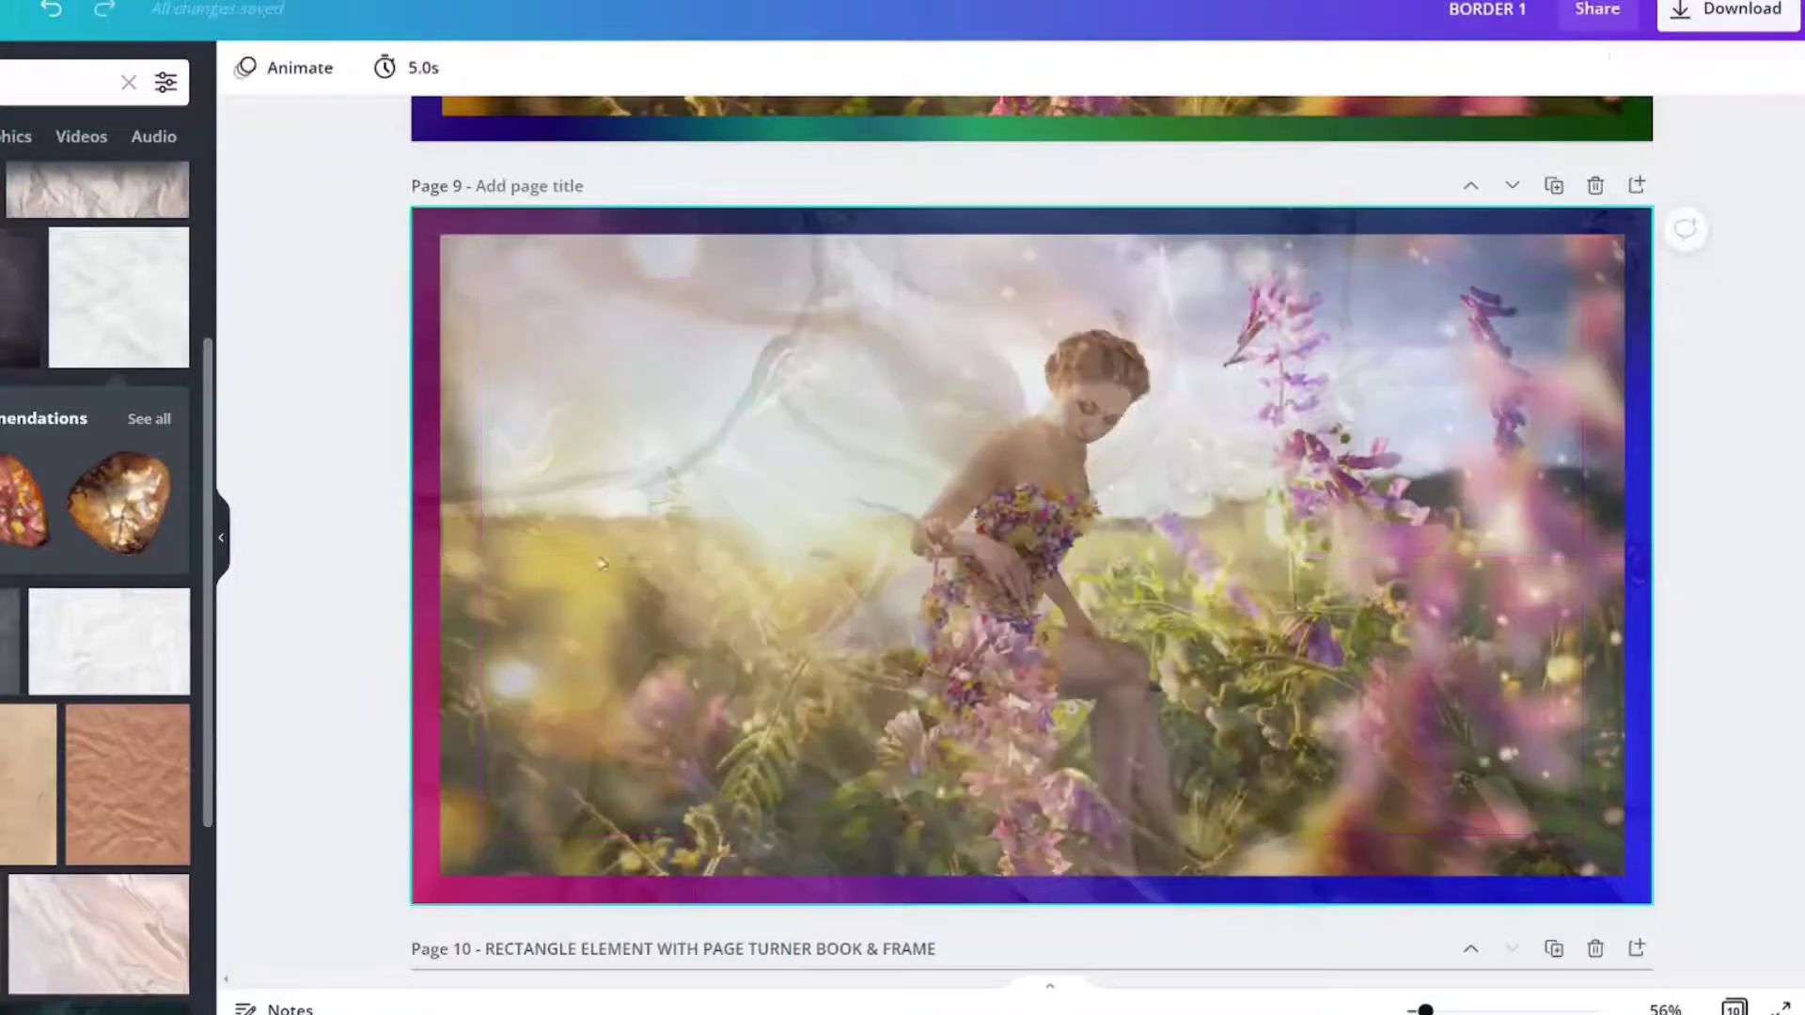
pyautogui.rightClick(734, 496)
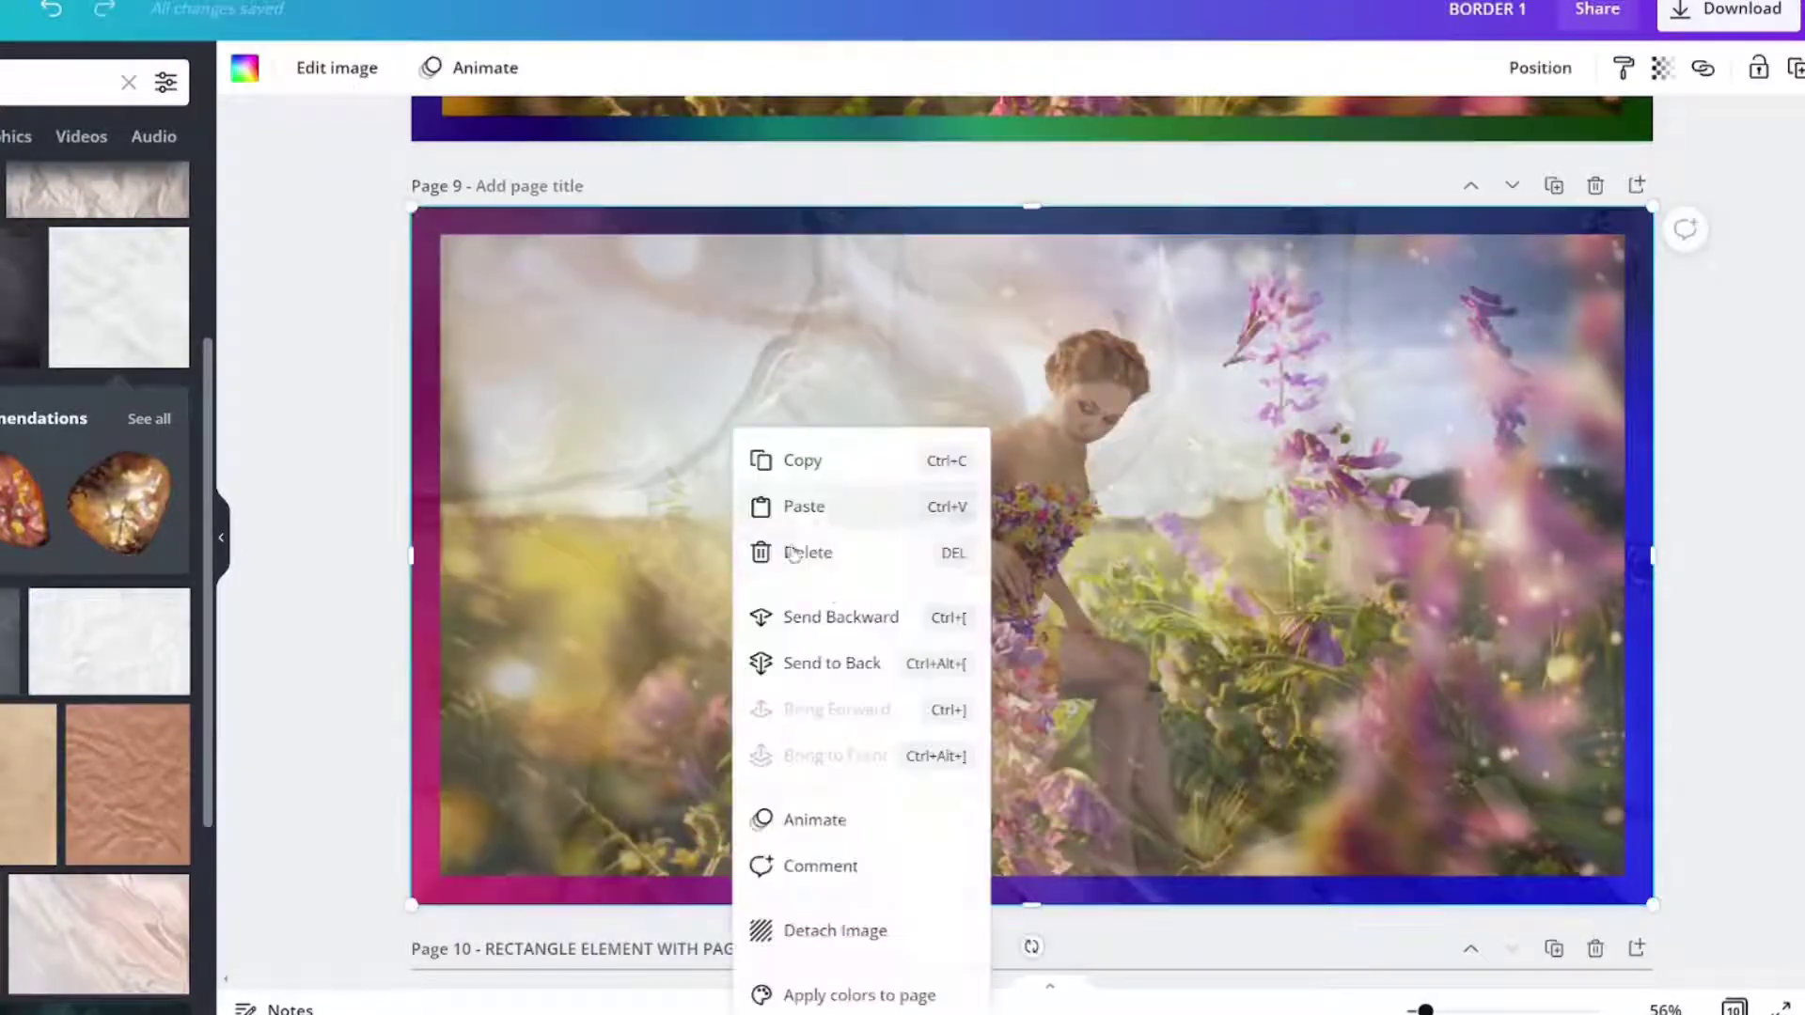
pyautogui.click(879, 618)
pyautogui.click(420, 485)
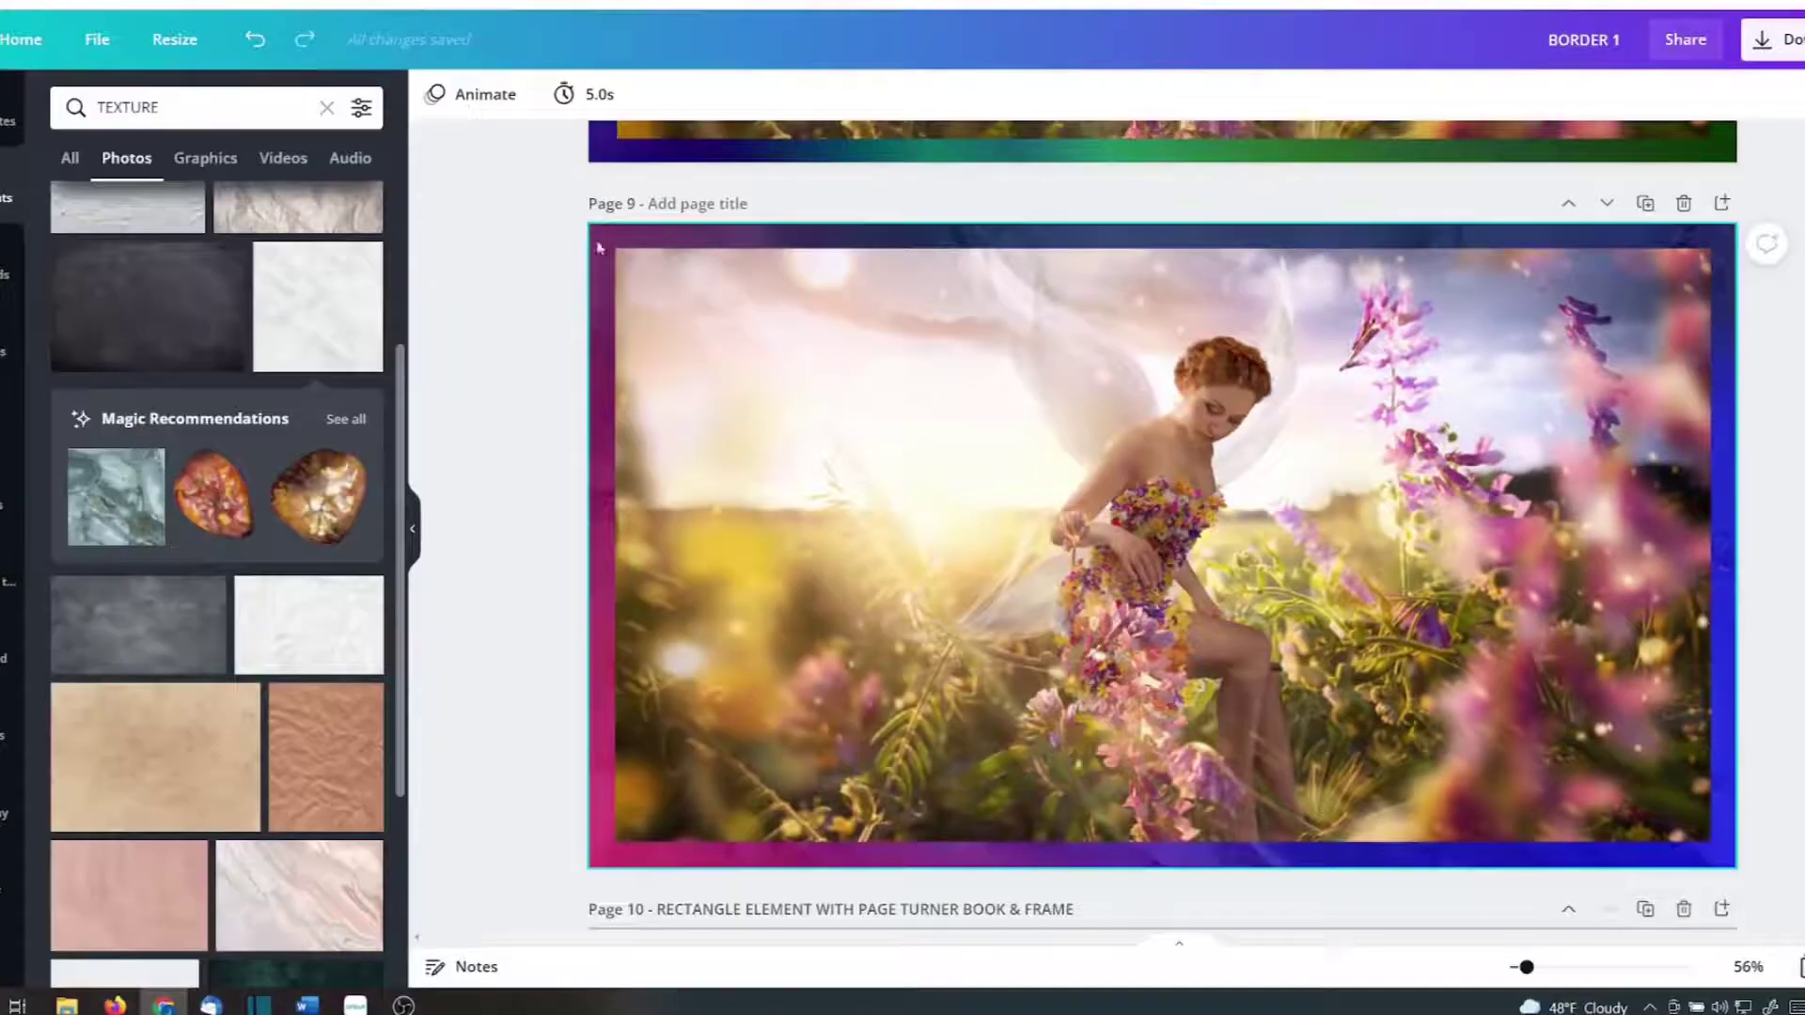
pyautogui.click(889, 452)
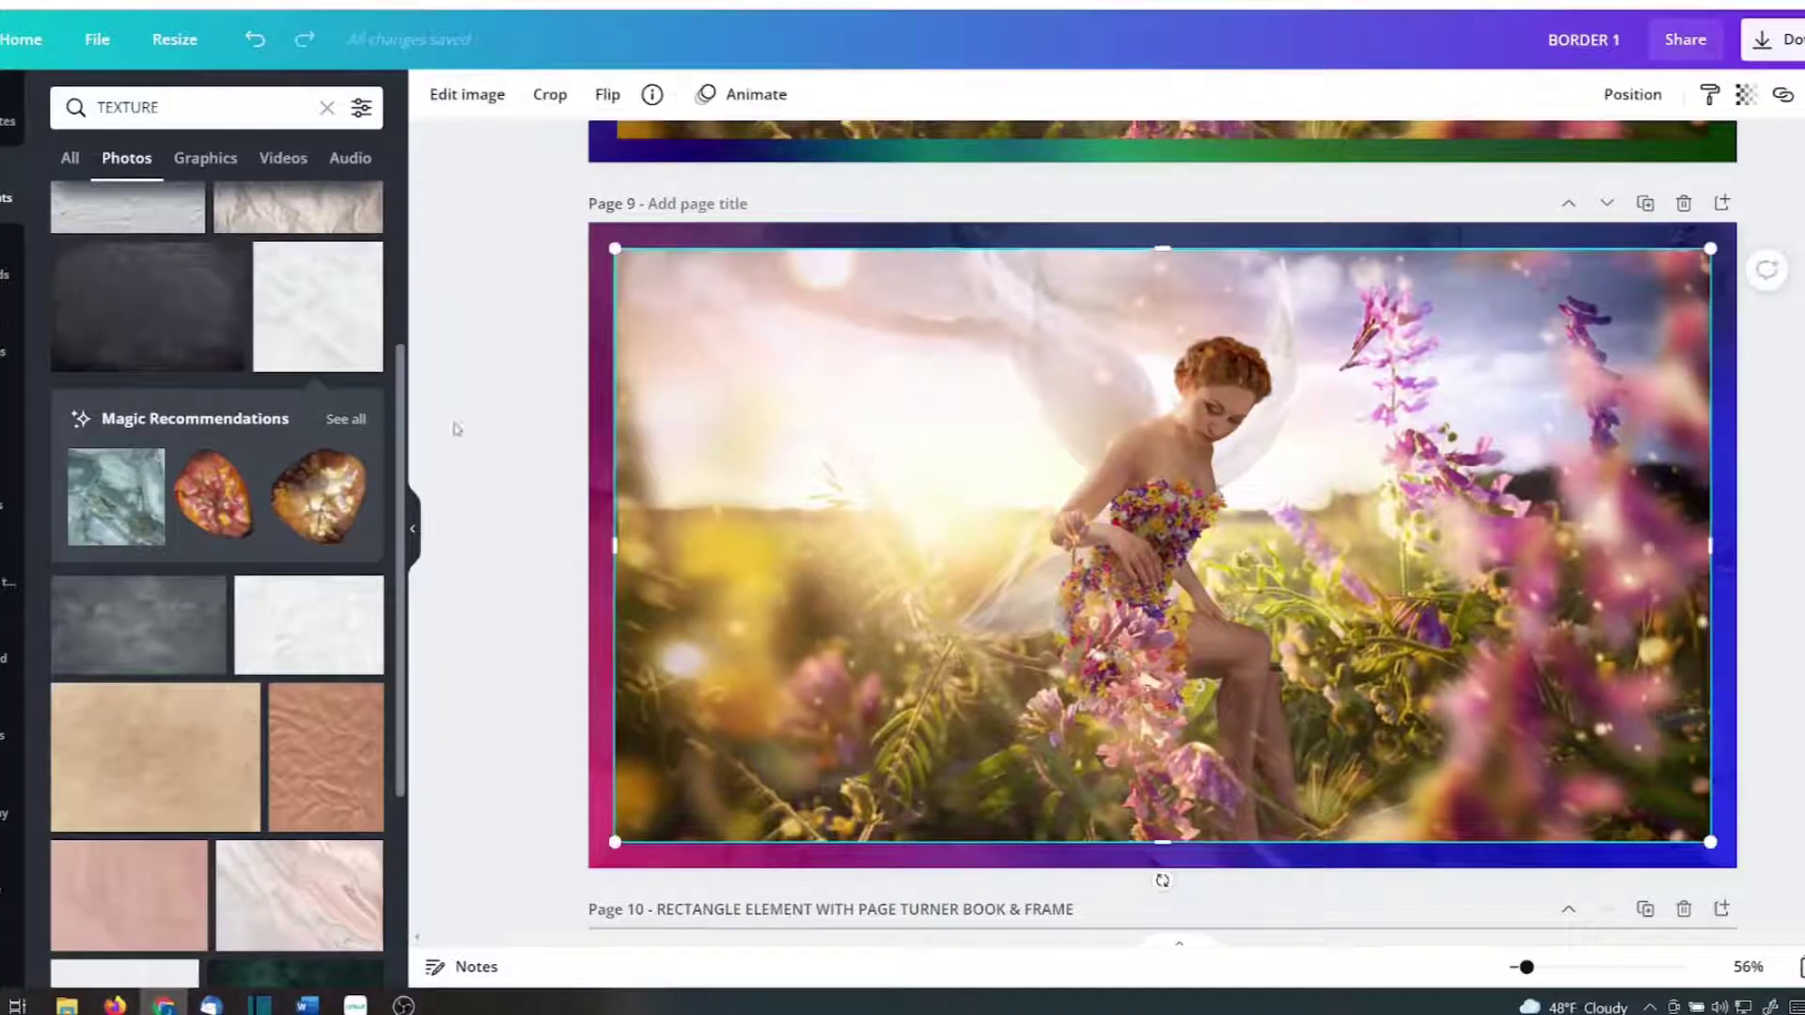
pyautogui.click(456, 429)
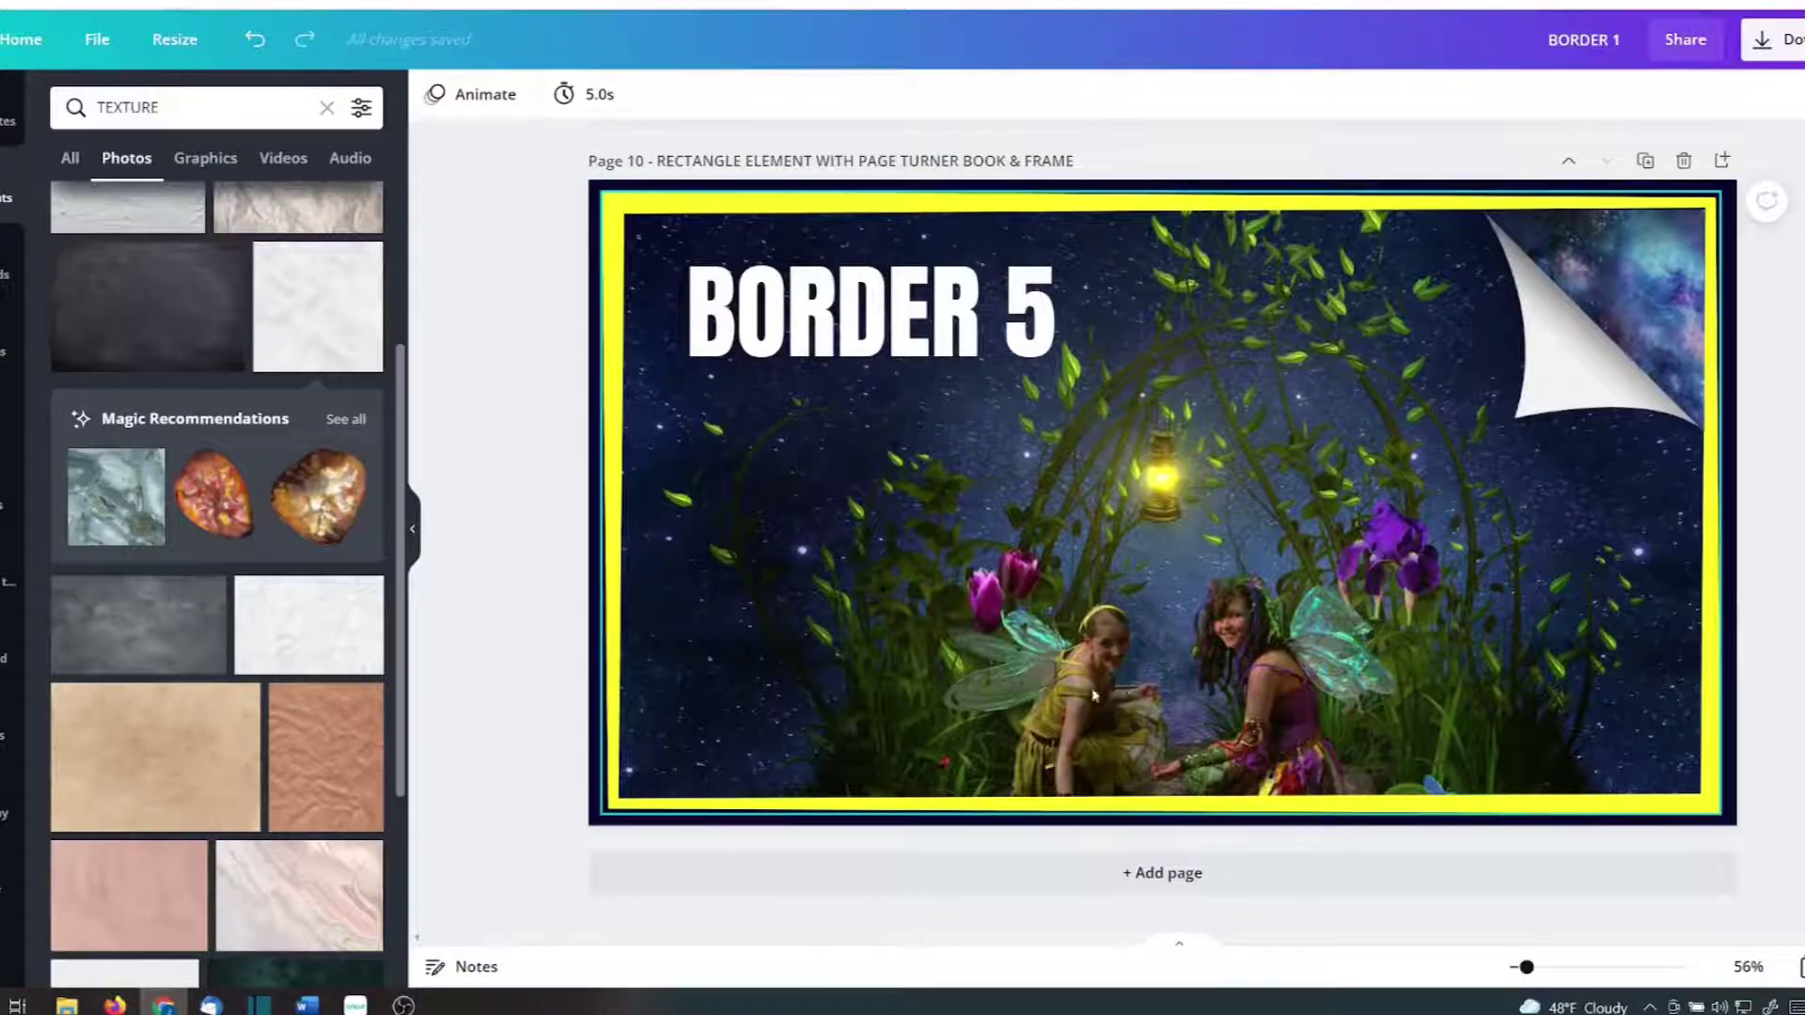
# Add a blank page 11 after page 10 and search for GRID photos.
pyautogui.click(1189, 873)
pyautogui.scroll(5, 991, 564)
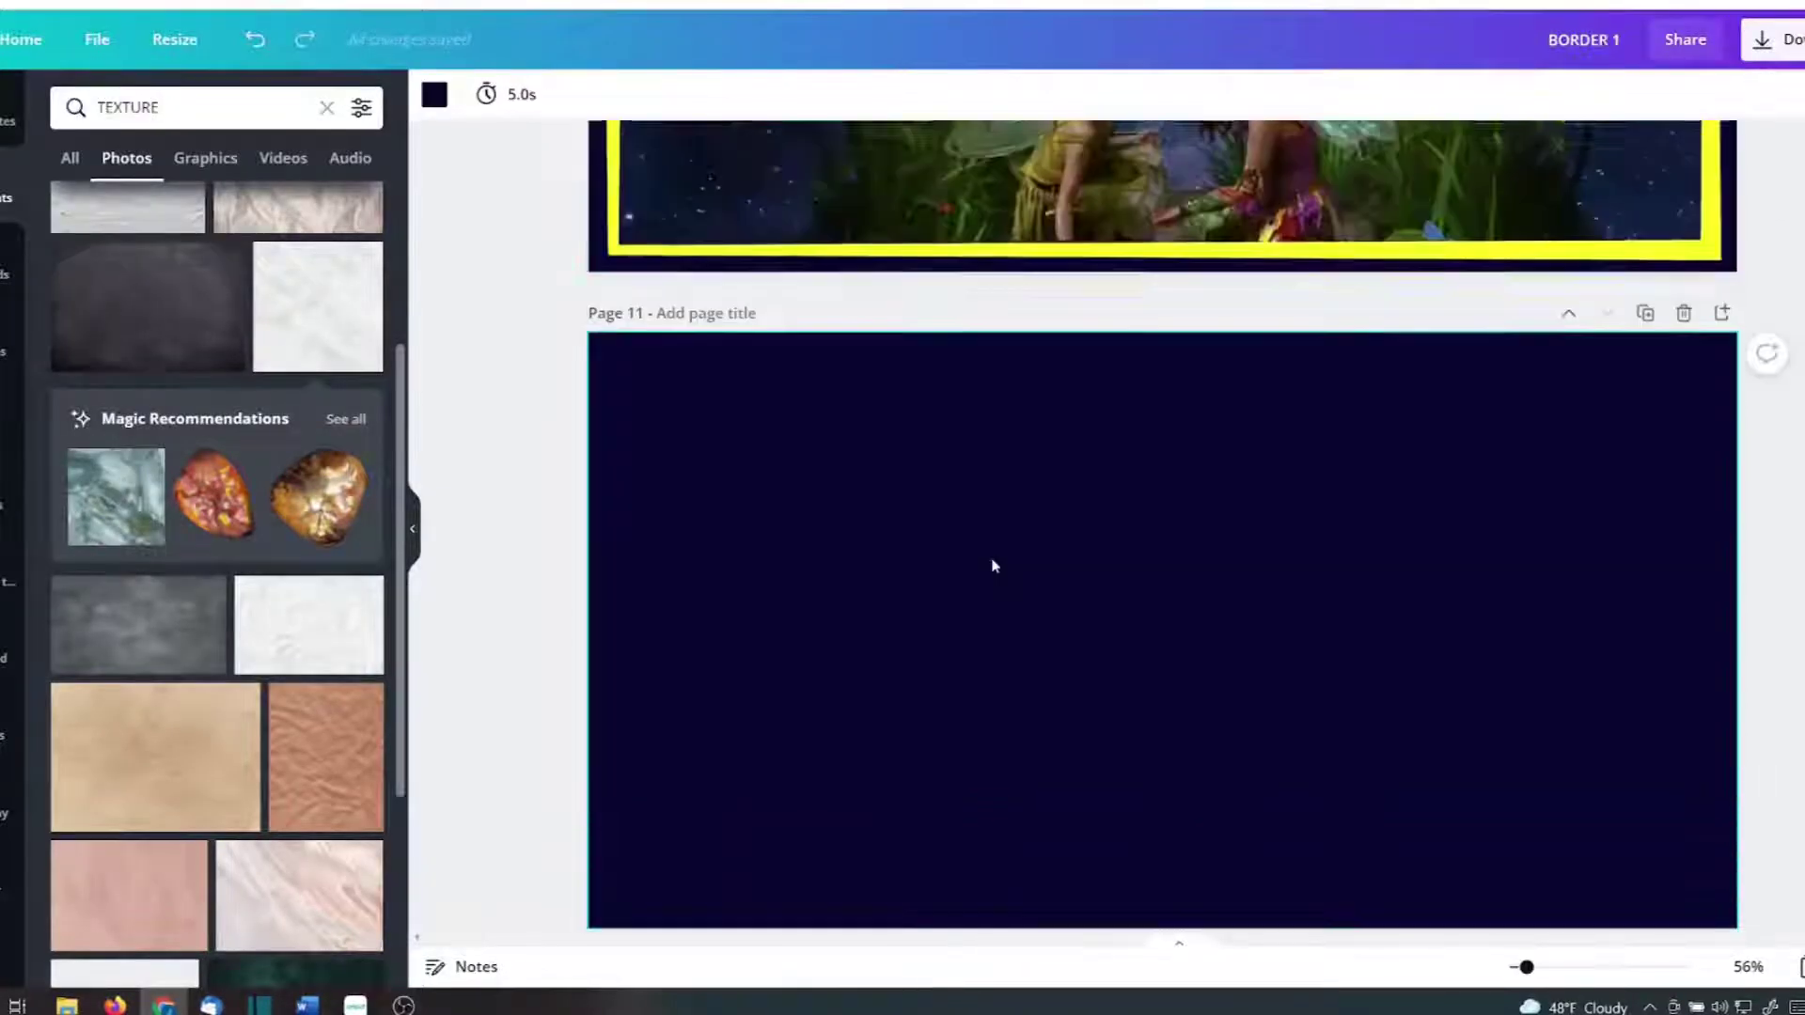
pyautogui.scroll(-5, 991, 564)
pyautogui.doubleClick(172, 103)
pyautogui.write('GRID')
pyautogui.press('Return')
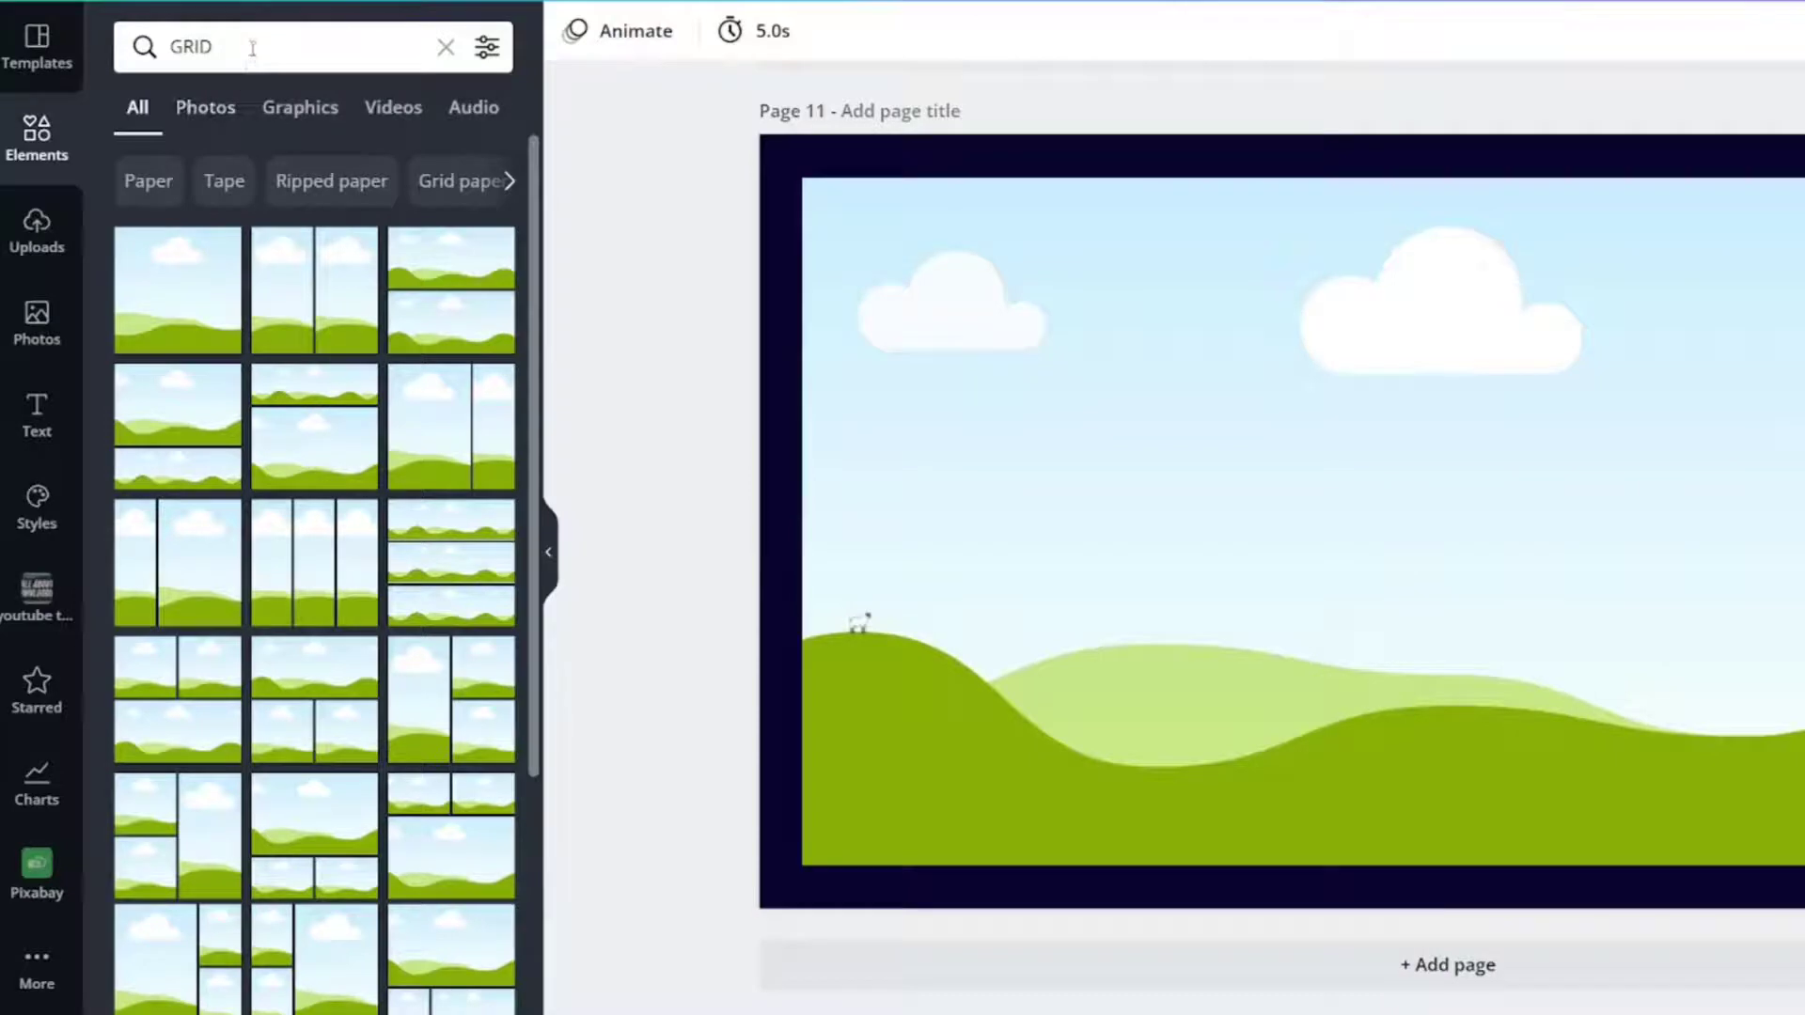
# Search photos for FAIRY and drop the fairy lantern photo into page 11's picture frame.
pyautogui.doubleClick(252, 46)
pyautogui.write('FAIRY')
pyautogui.press('Return')
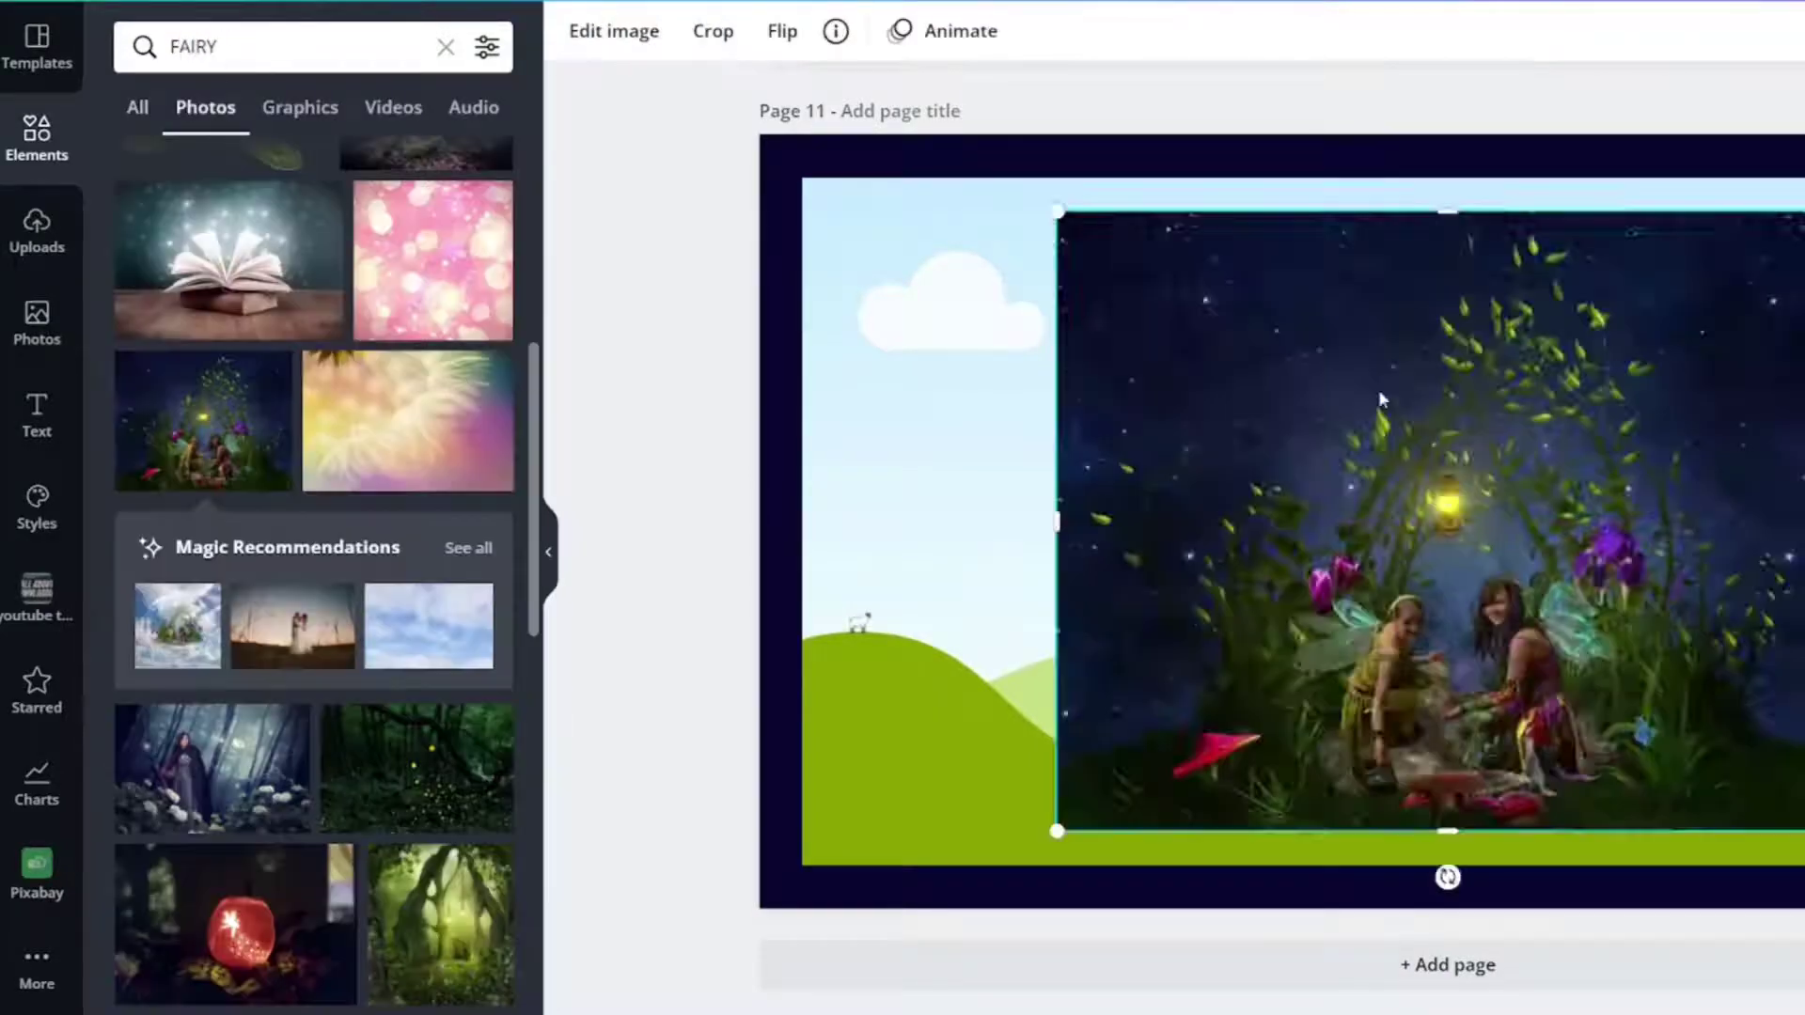
pyautogui.moveTo(1380, 399); pyautogui.dragTo(1290, 438)
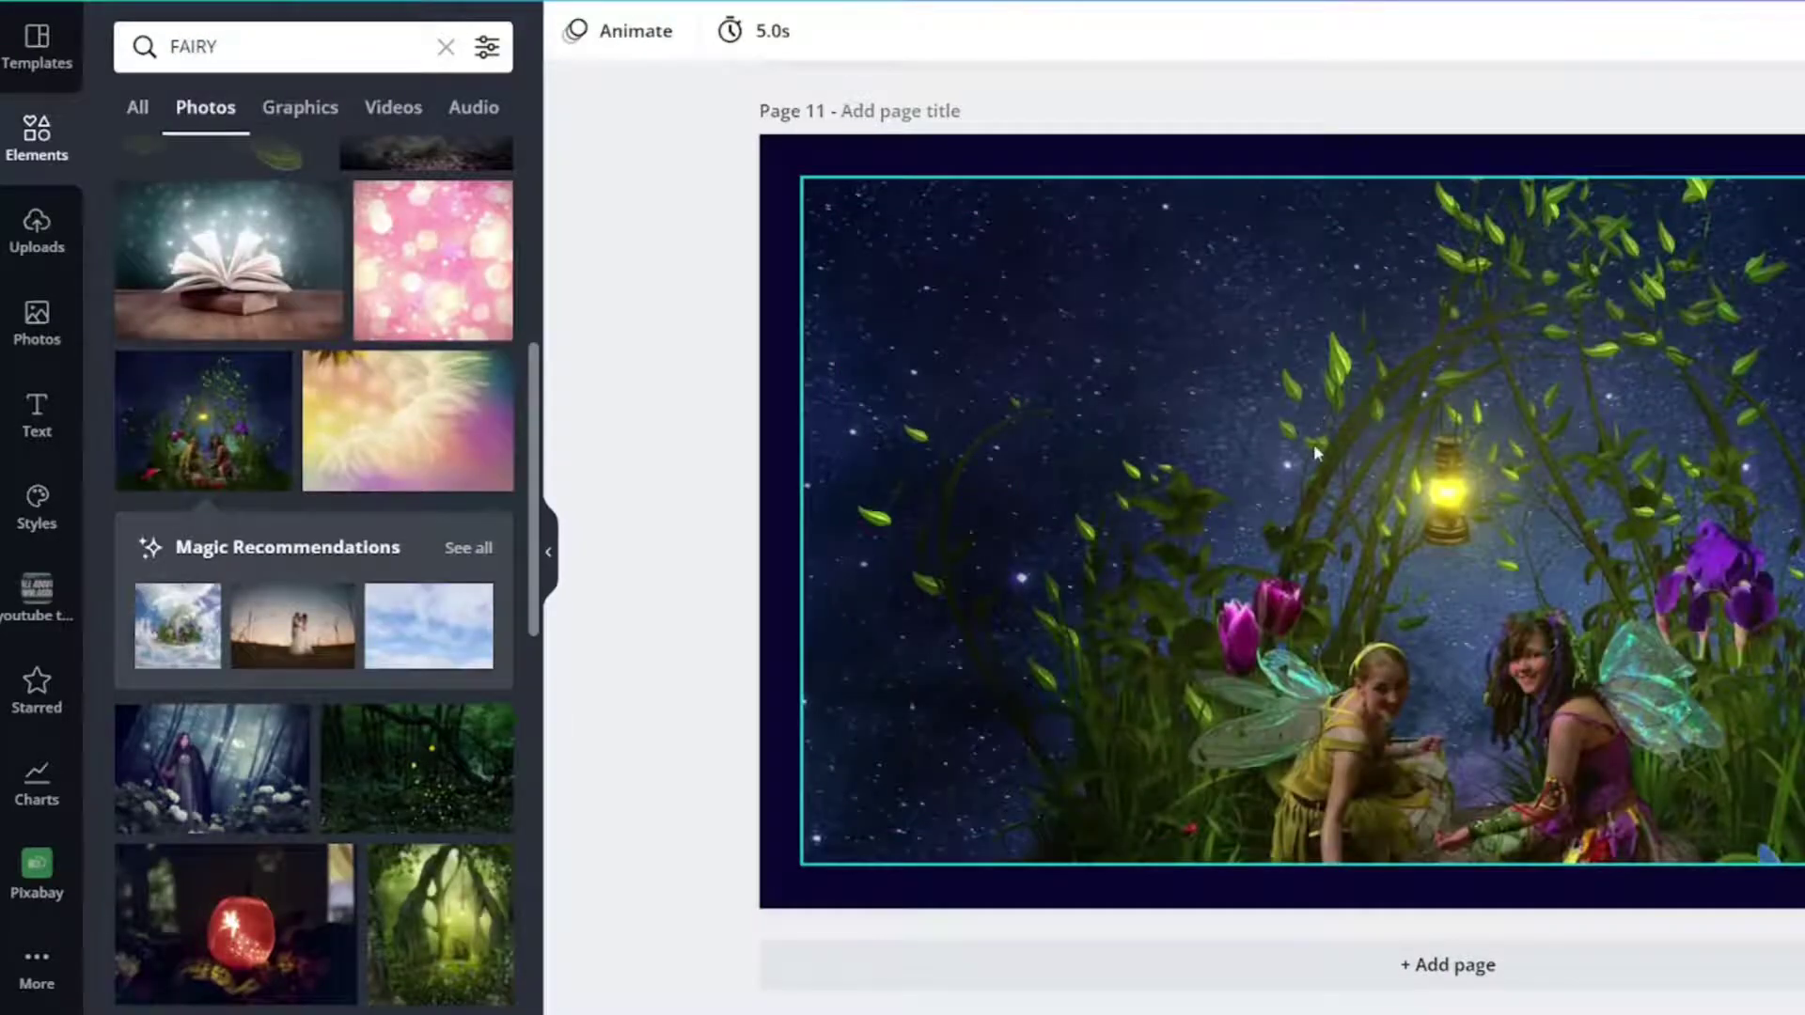
pyautogui.scroll(5, 1321, 465)
pyautogui.scroll(-5, 1334, 498)
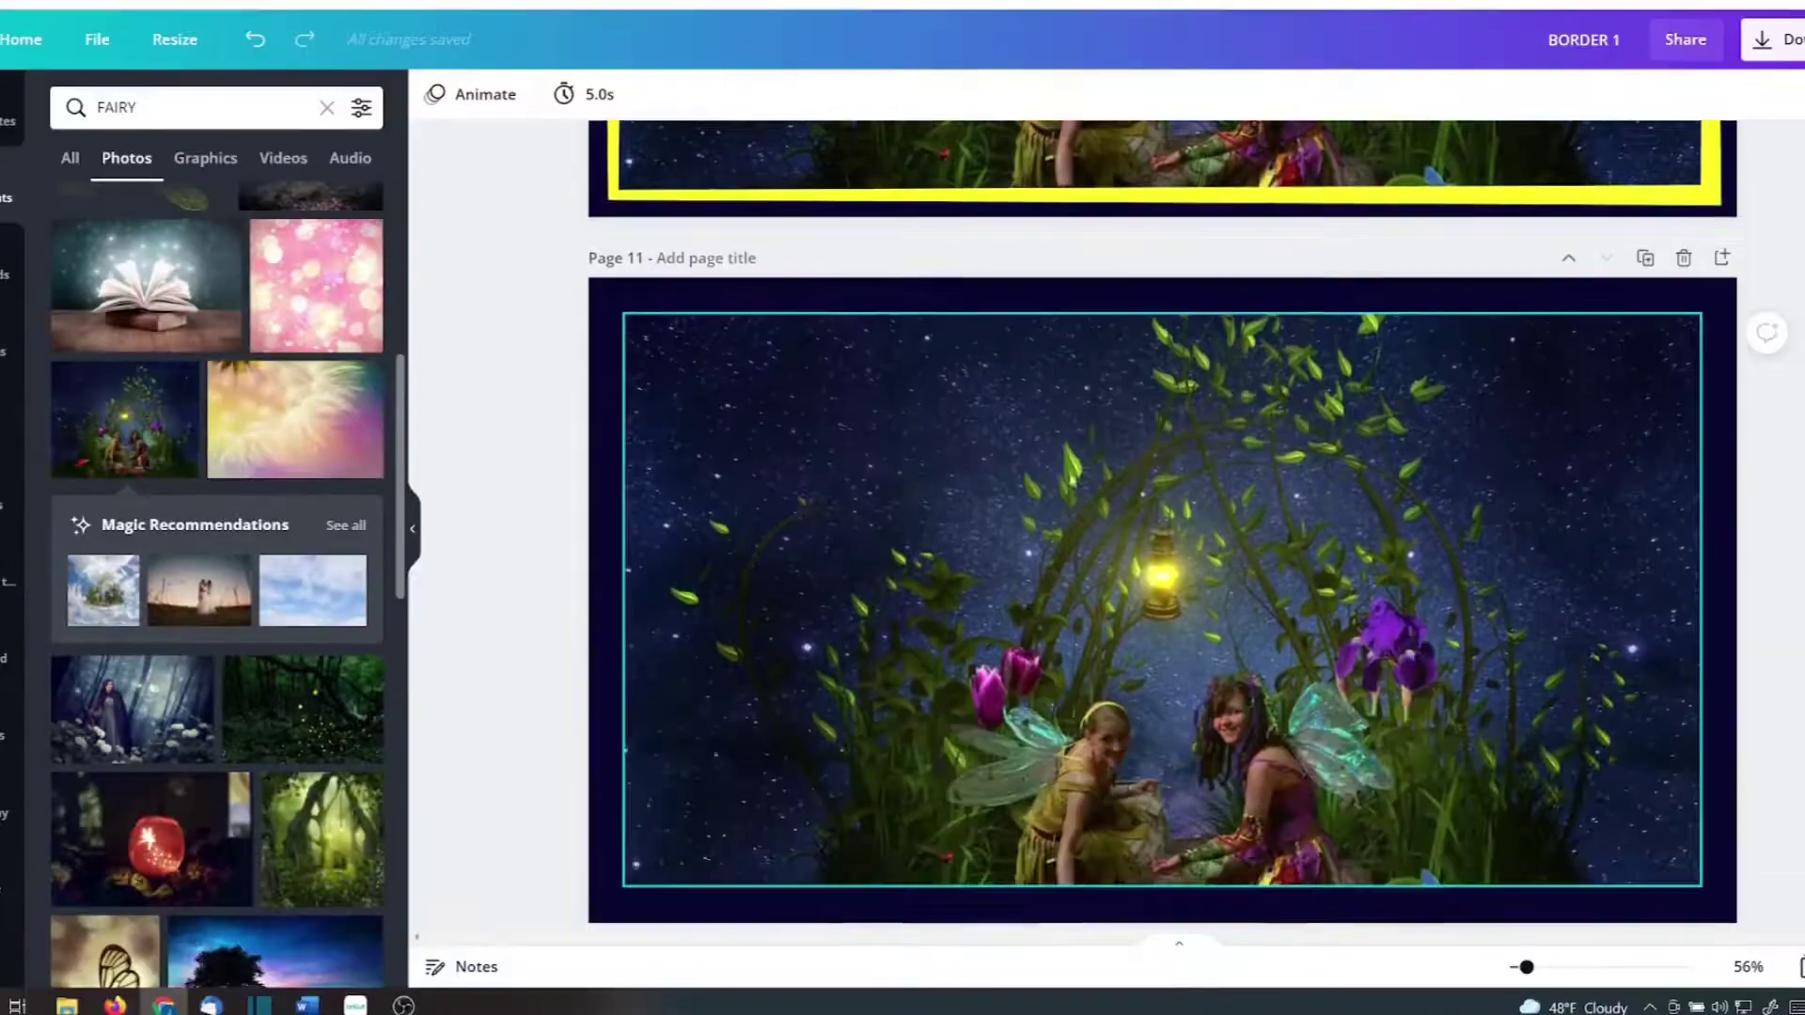
# Extend the fairy photo's top edge upward and centre it vertically on the page.
pyautogui.click(1380, 473)
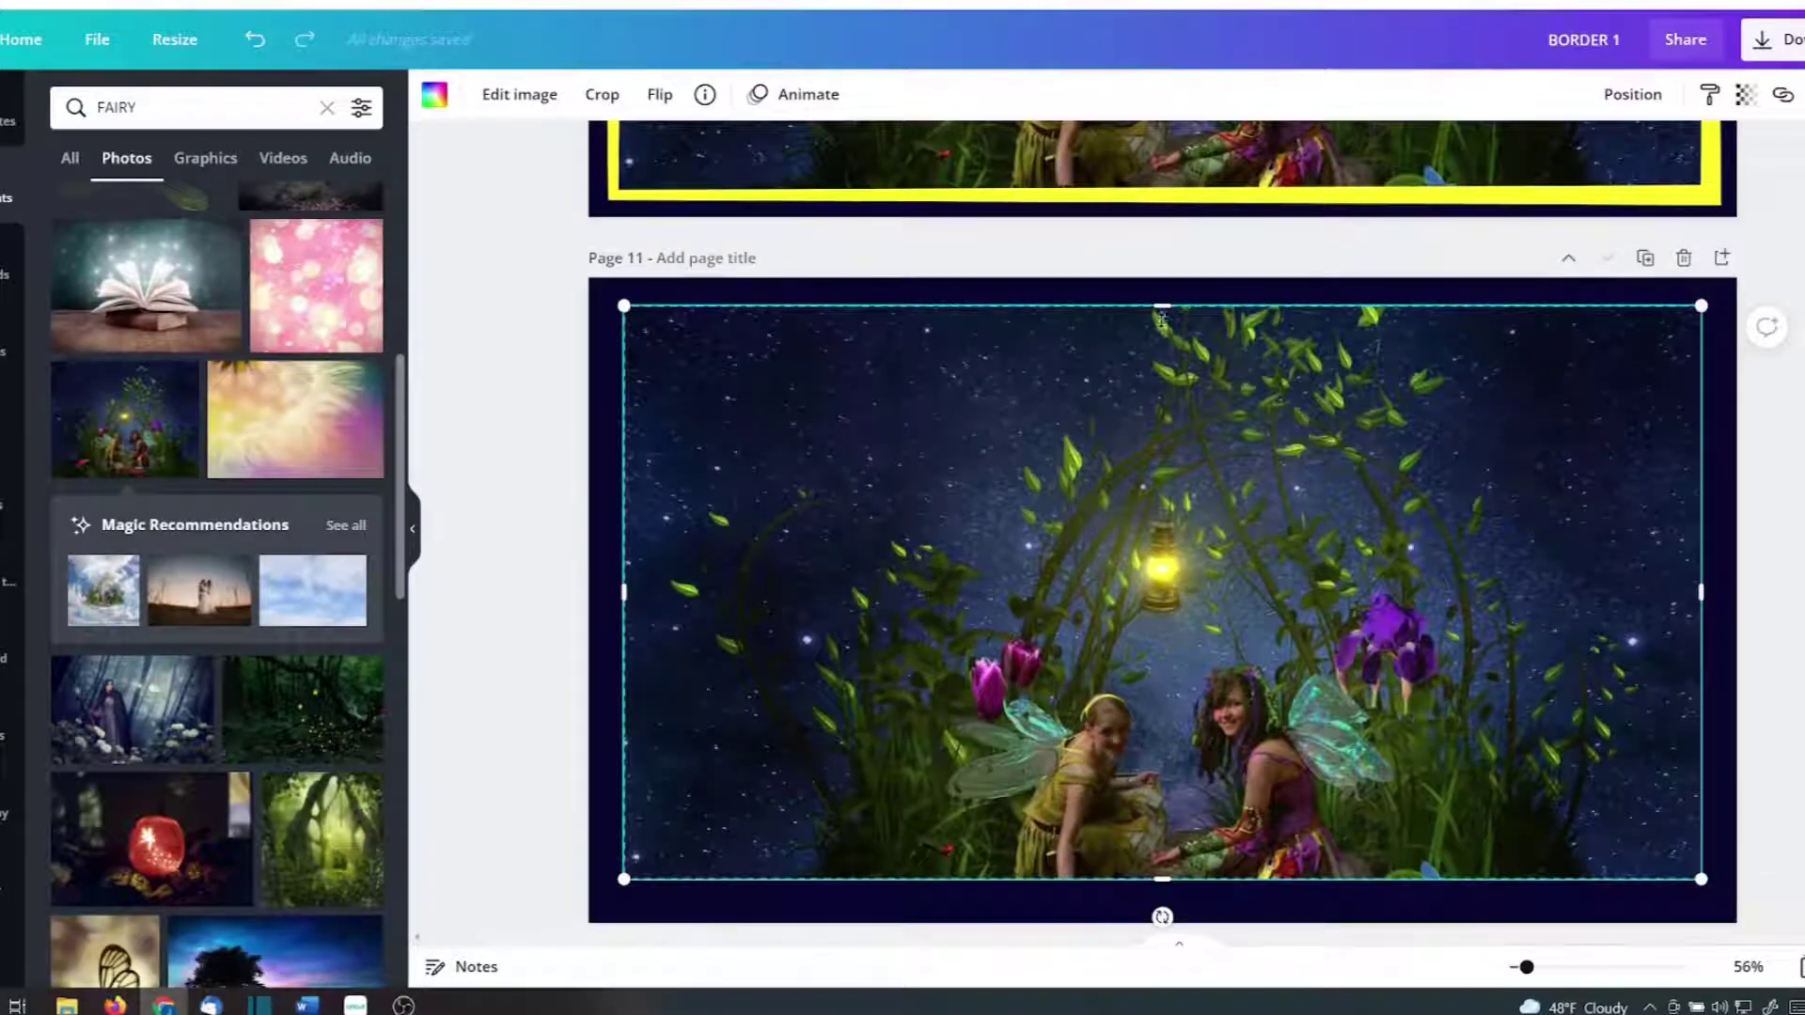
pyautogui.moveTo(1162, 310); pyautogui.dragTo(1163, 278)
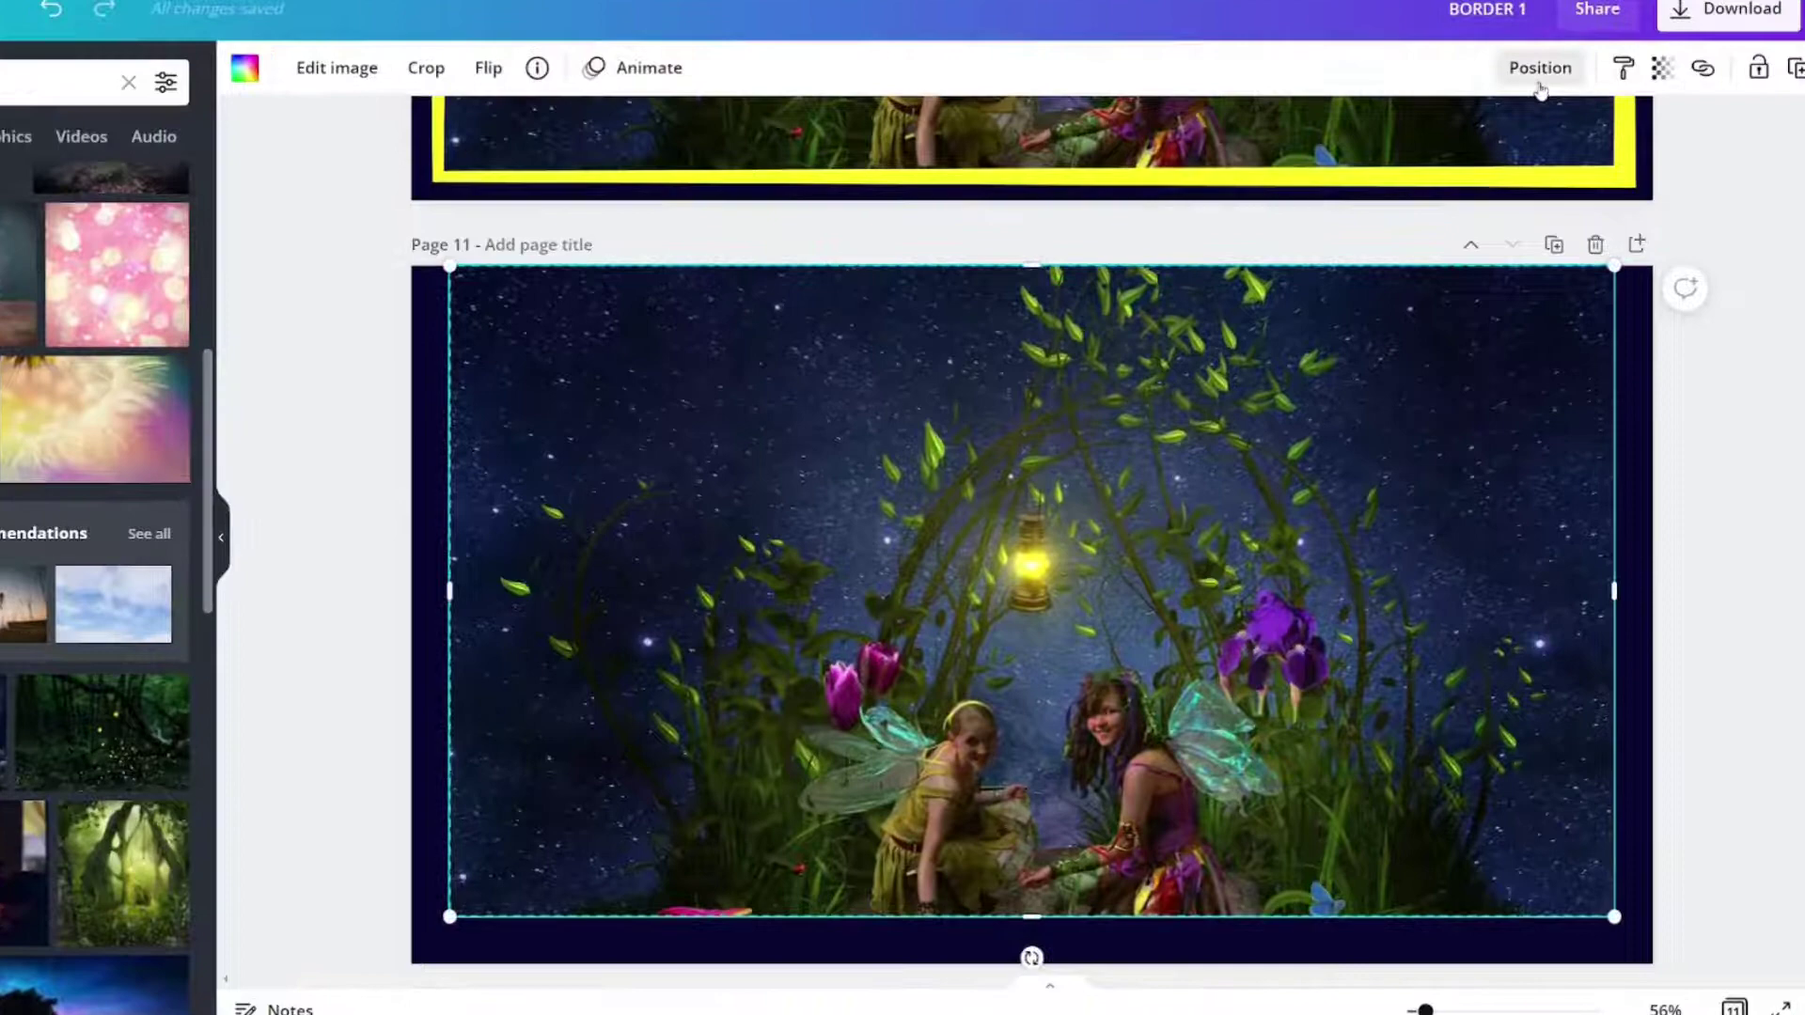
pyautogui.click(1633, 94)
pyautogui.click(1312, 311)
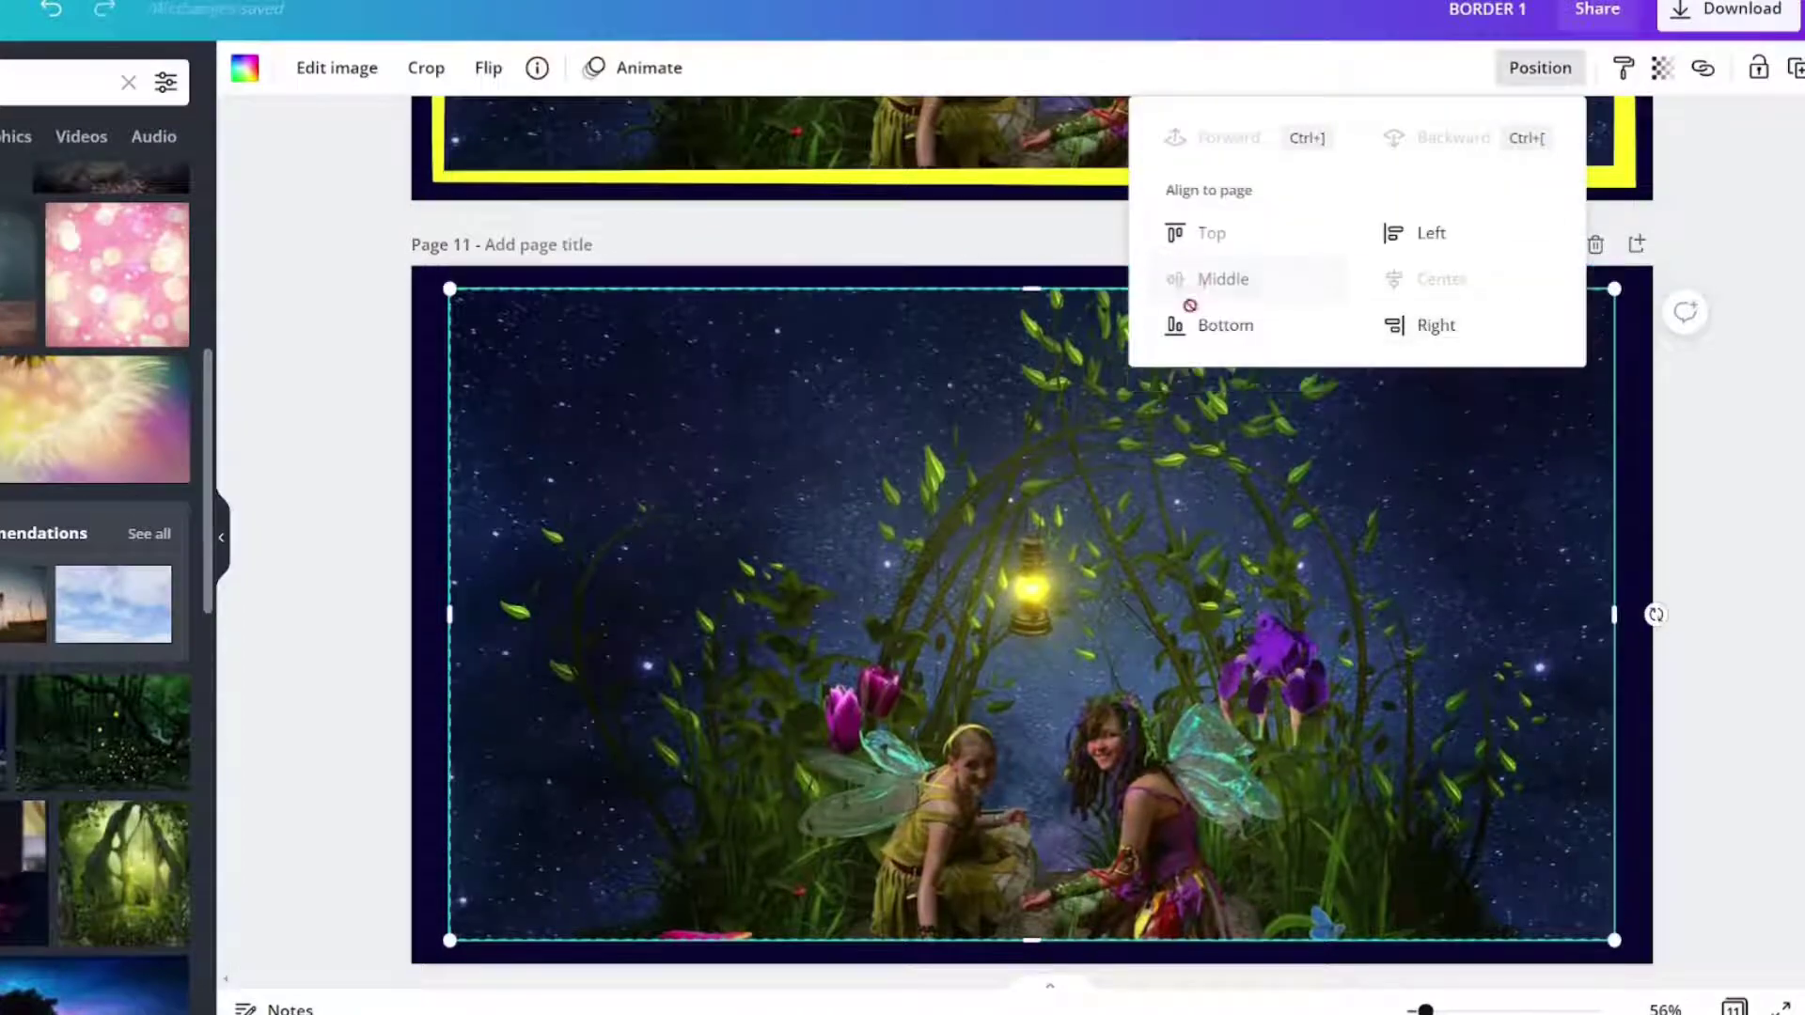
# Crop the fairy photo, shifting the image up to reveal the mushrooms.
pyautogui.doubleClick(1055, 582)
pyautogui.moveTo(1046, 594); pyautogui.dragTo(1086, 395)
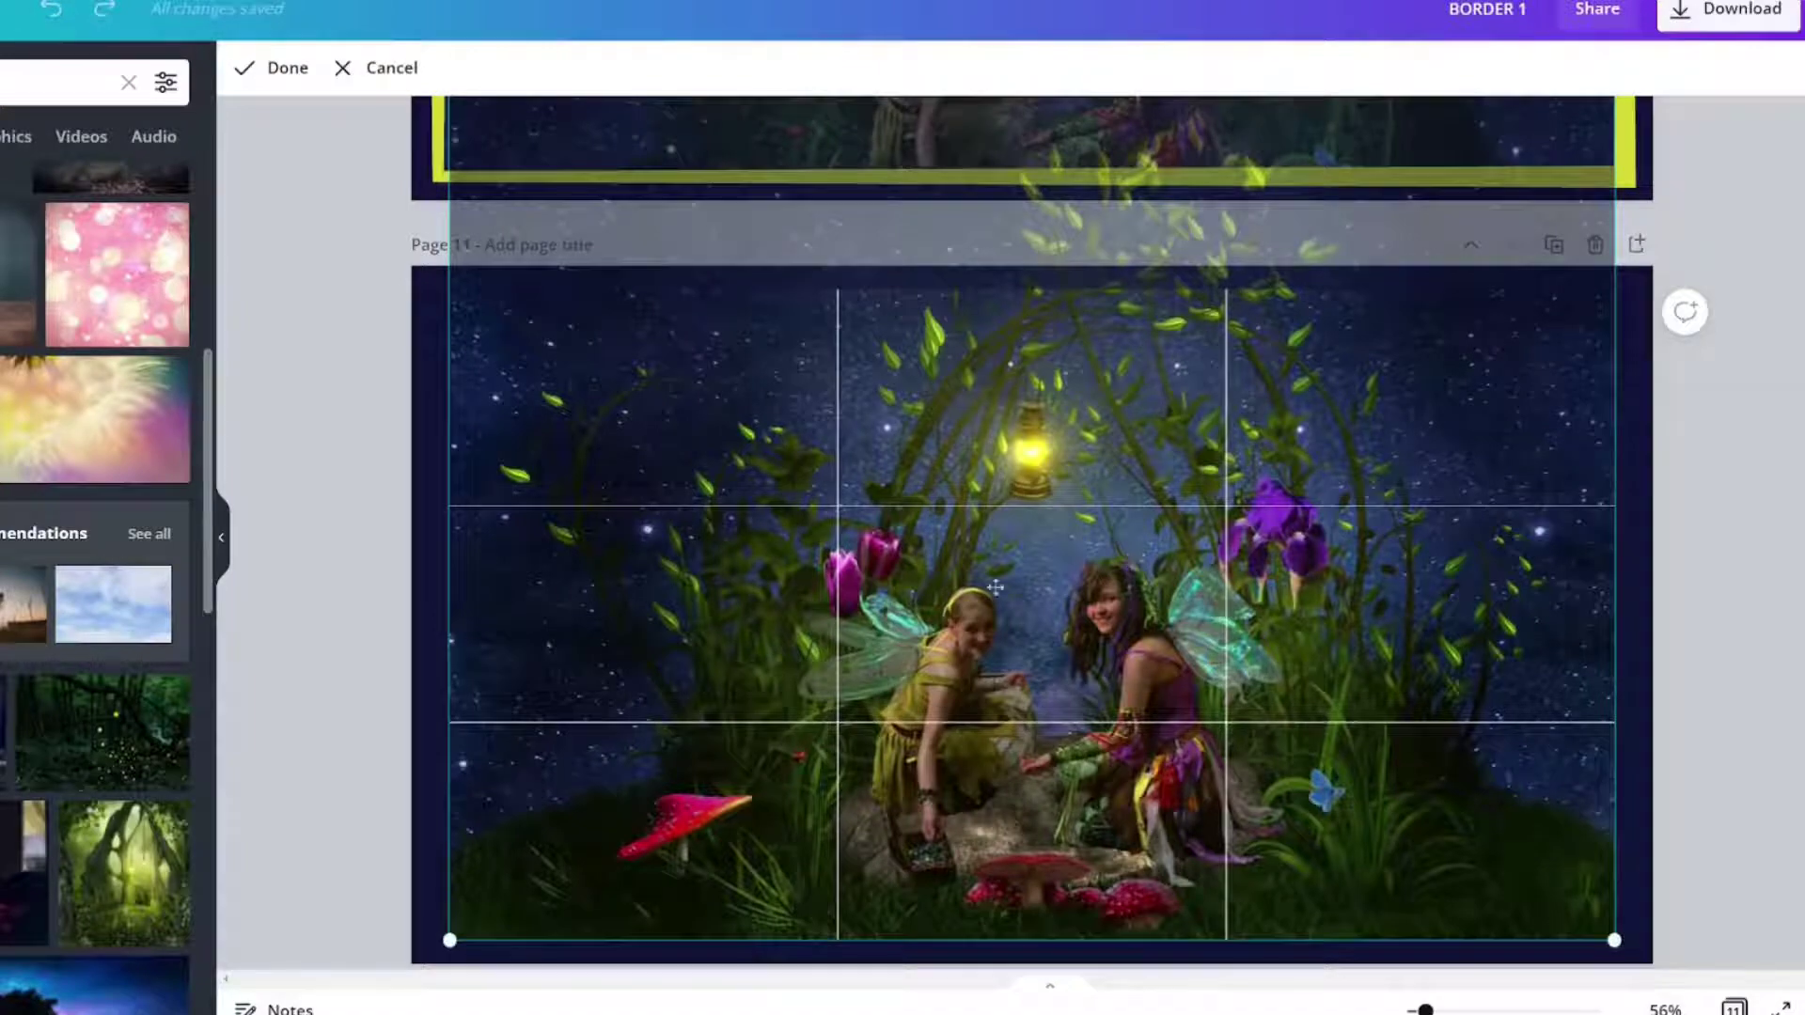
pyautogui.click(343, 612)
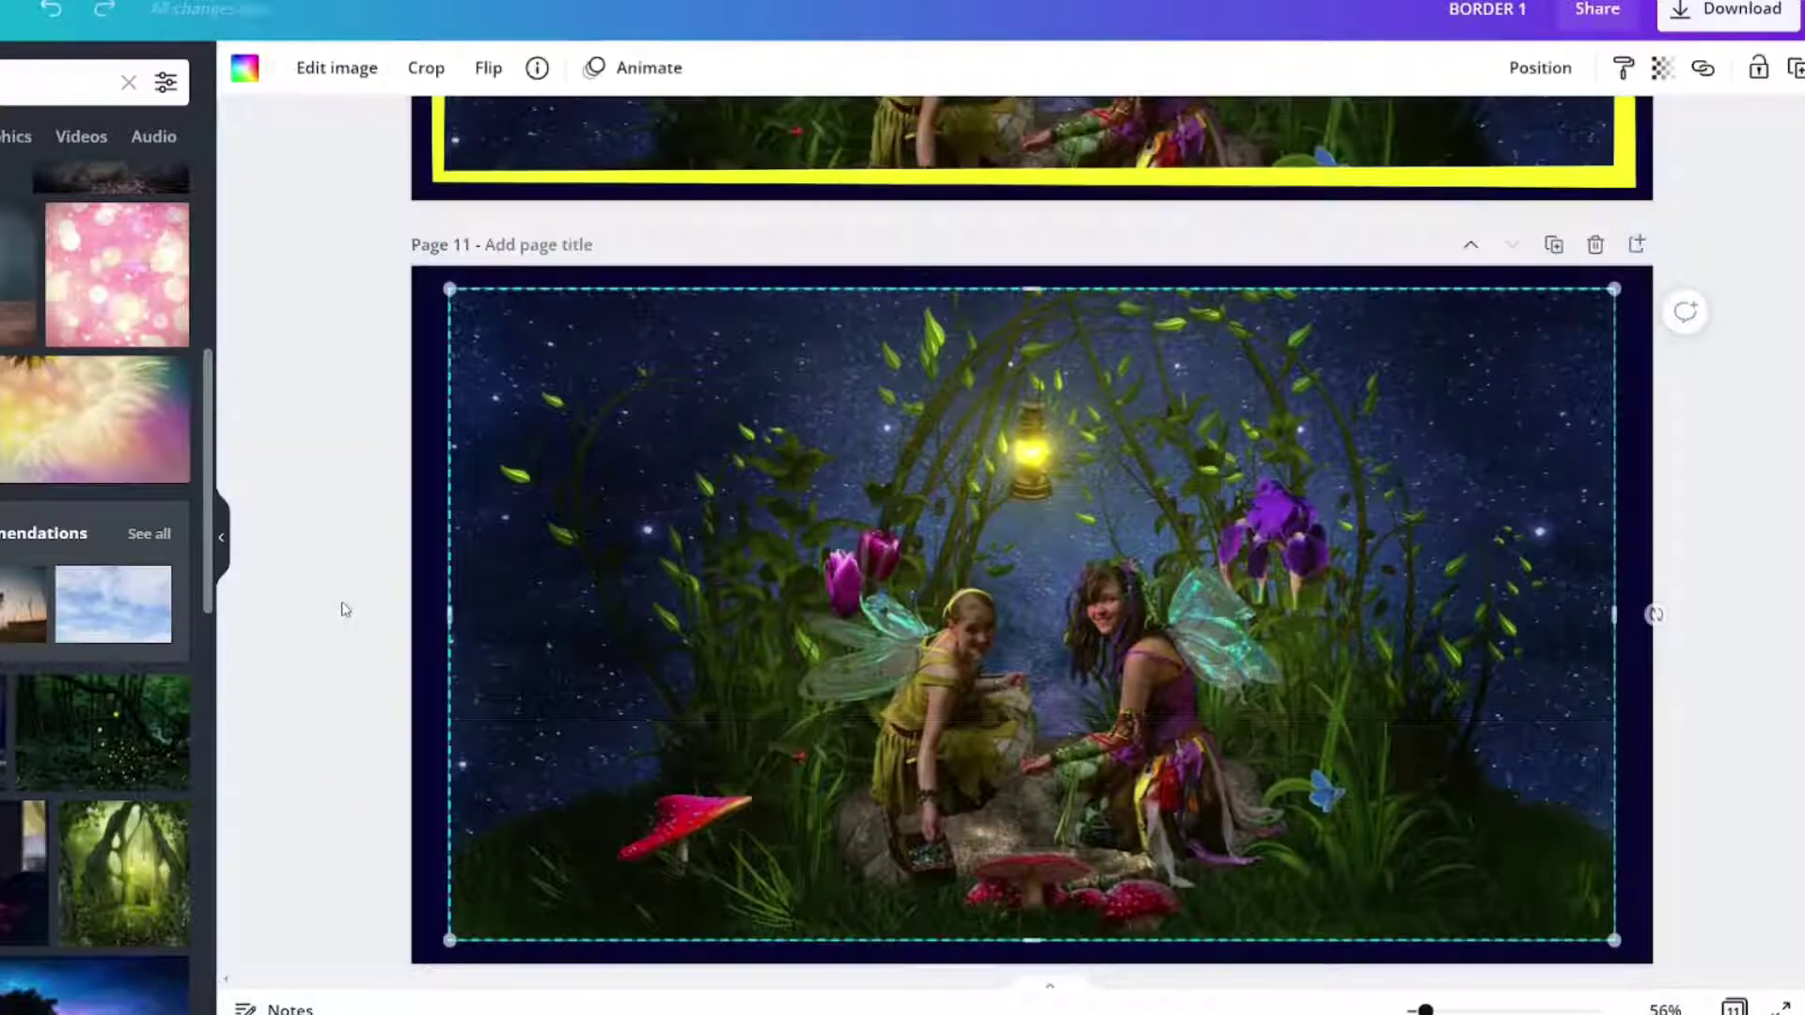
pyautogui.click(1632, 94)
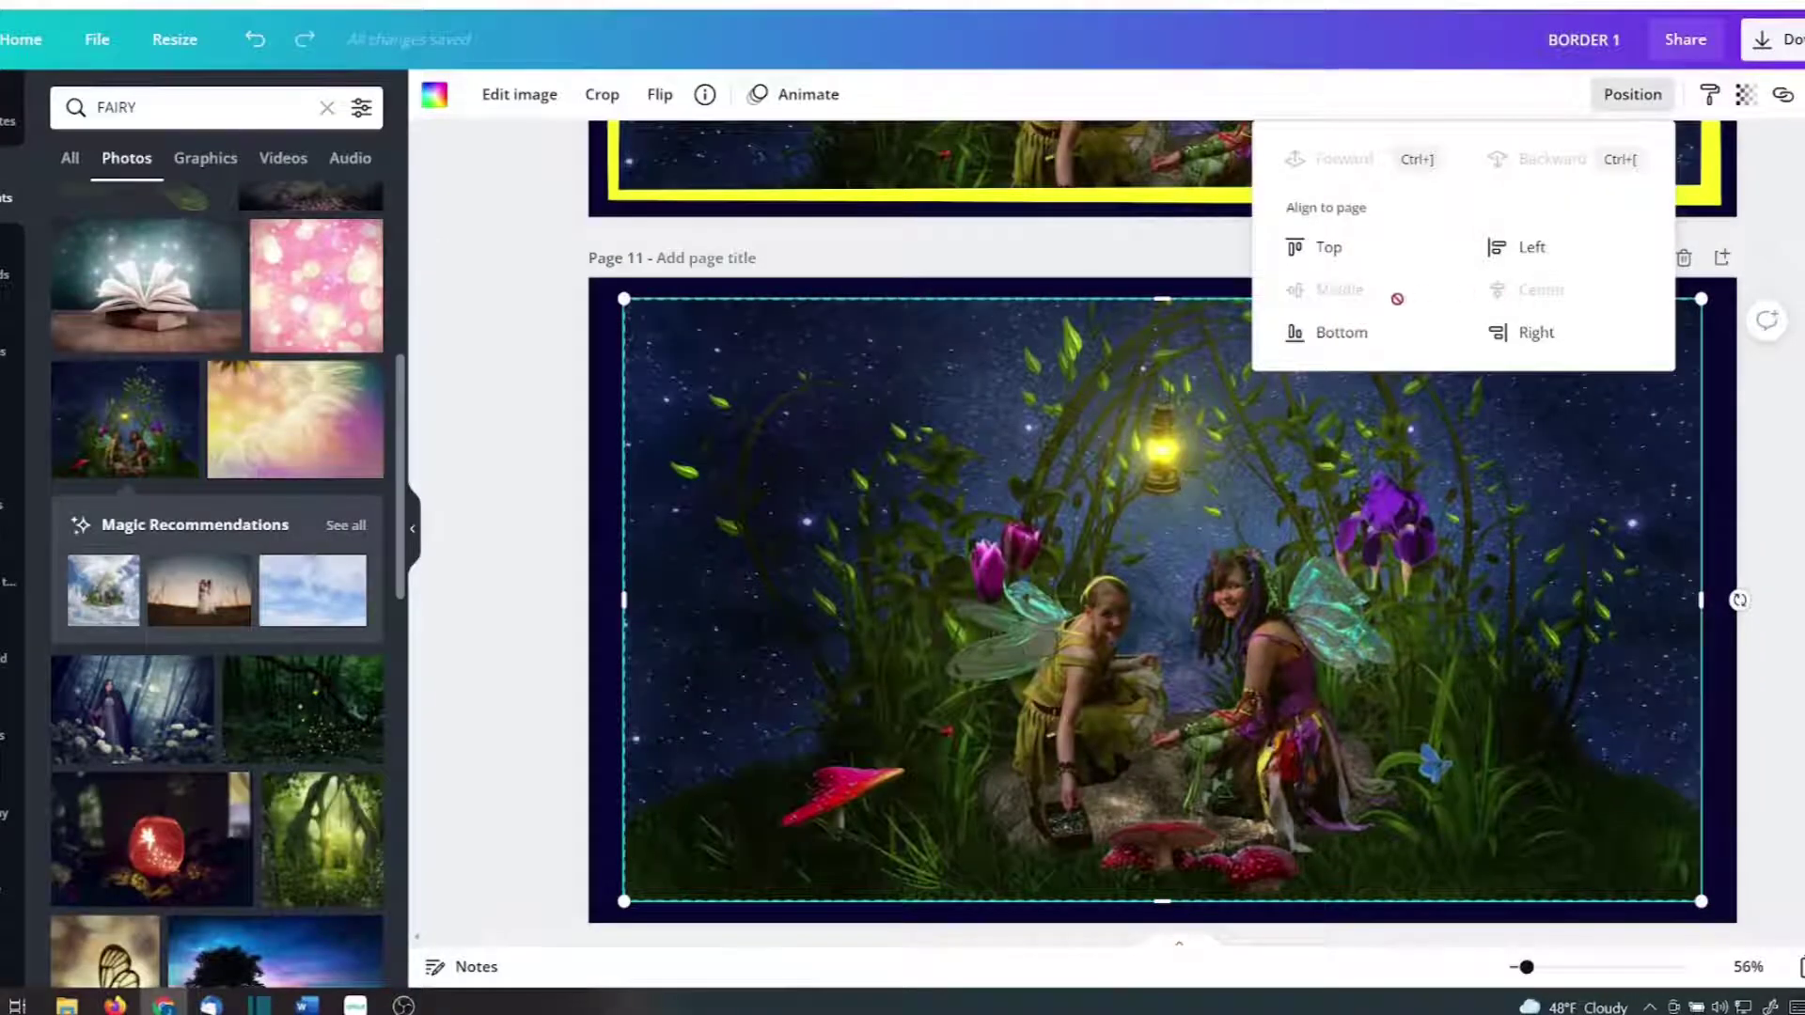
pyautogui.press('Escape')
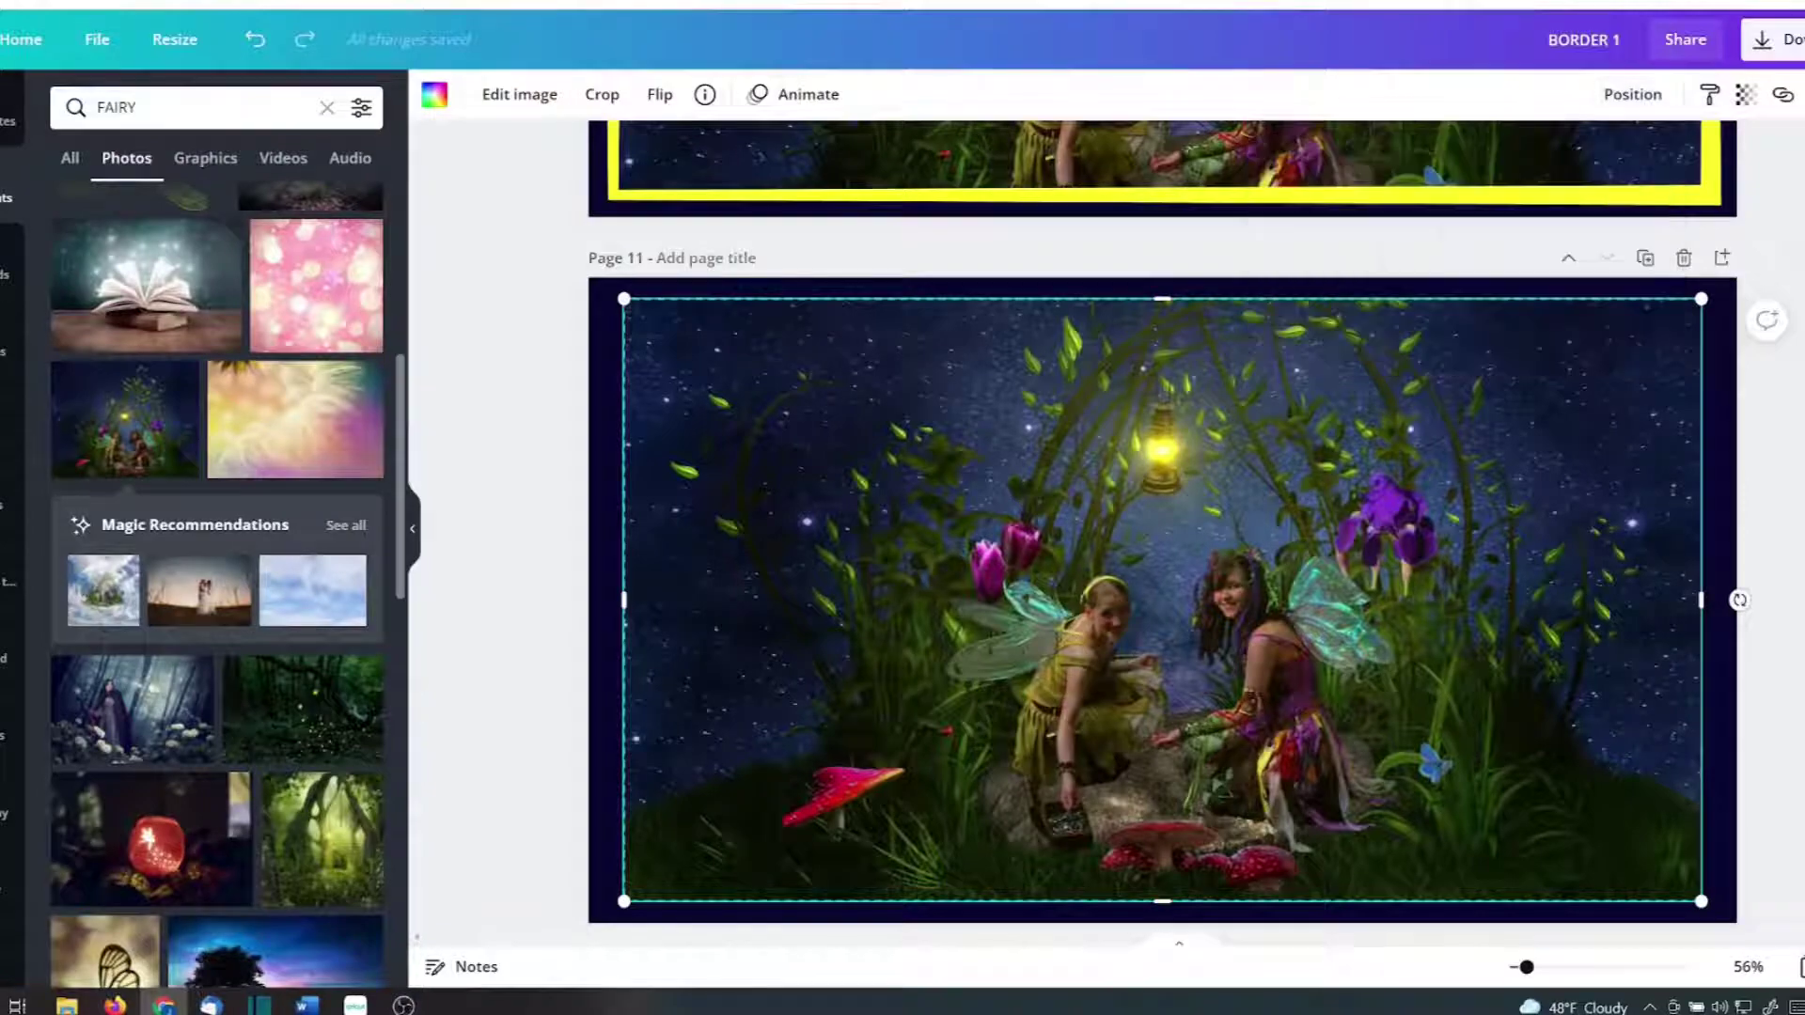
pyautogui.click(569, 550)
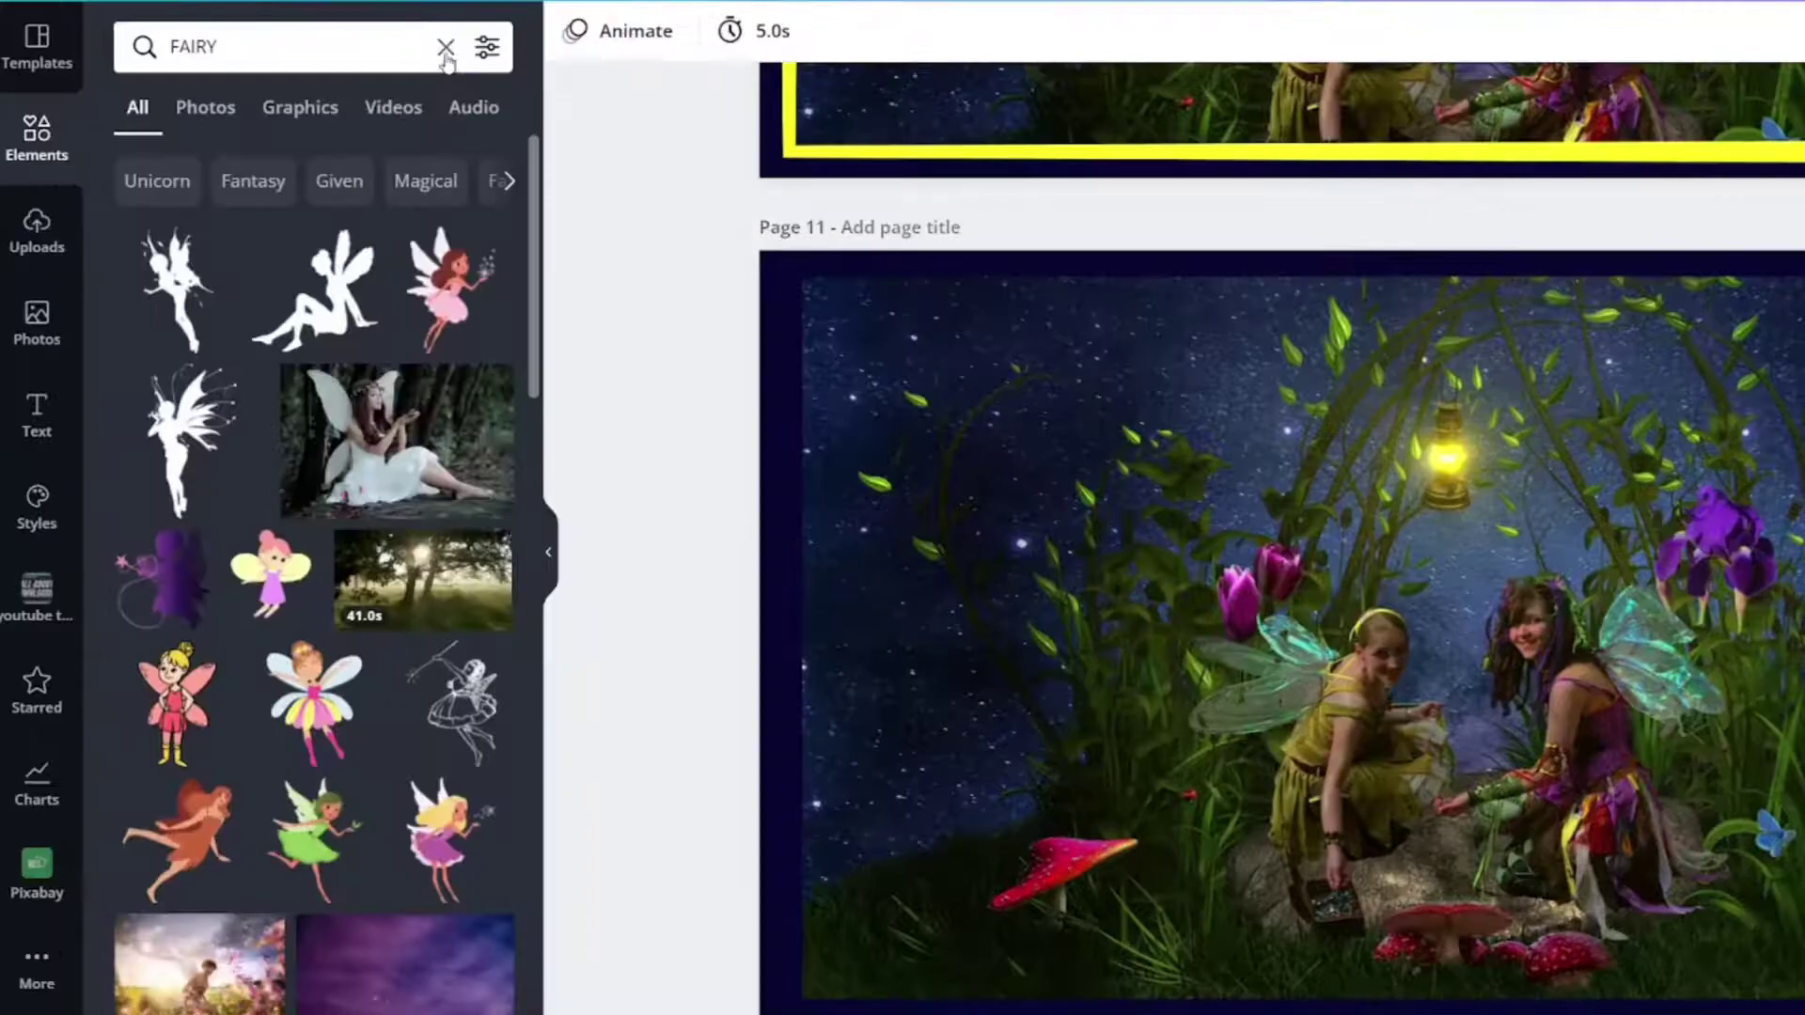
# Add a Square Frame shape from Lines and Shapes to page 11.
pyautogui.click(326, 107)
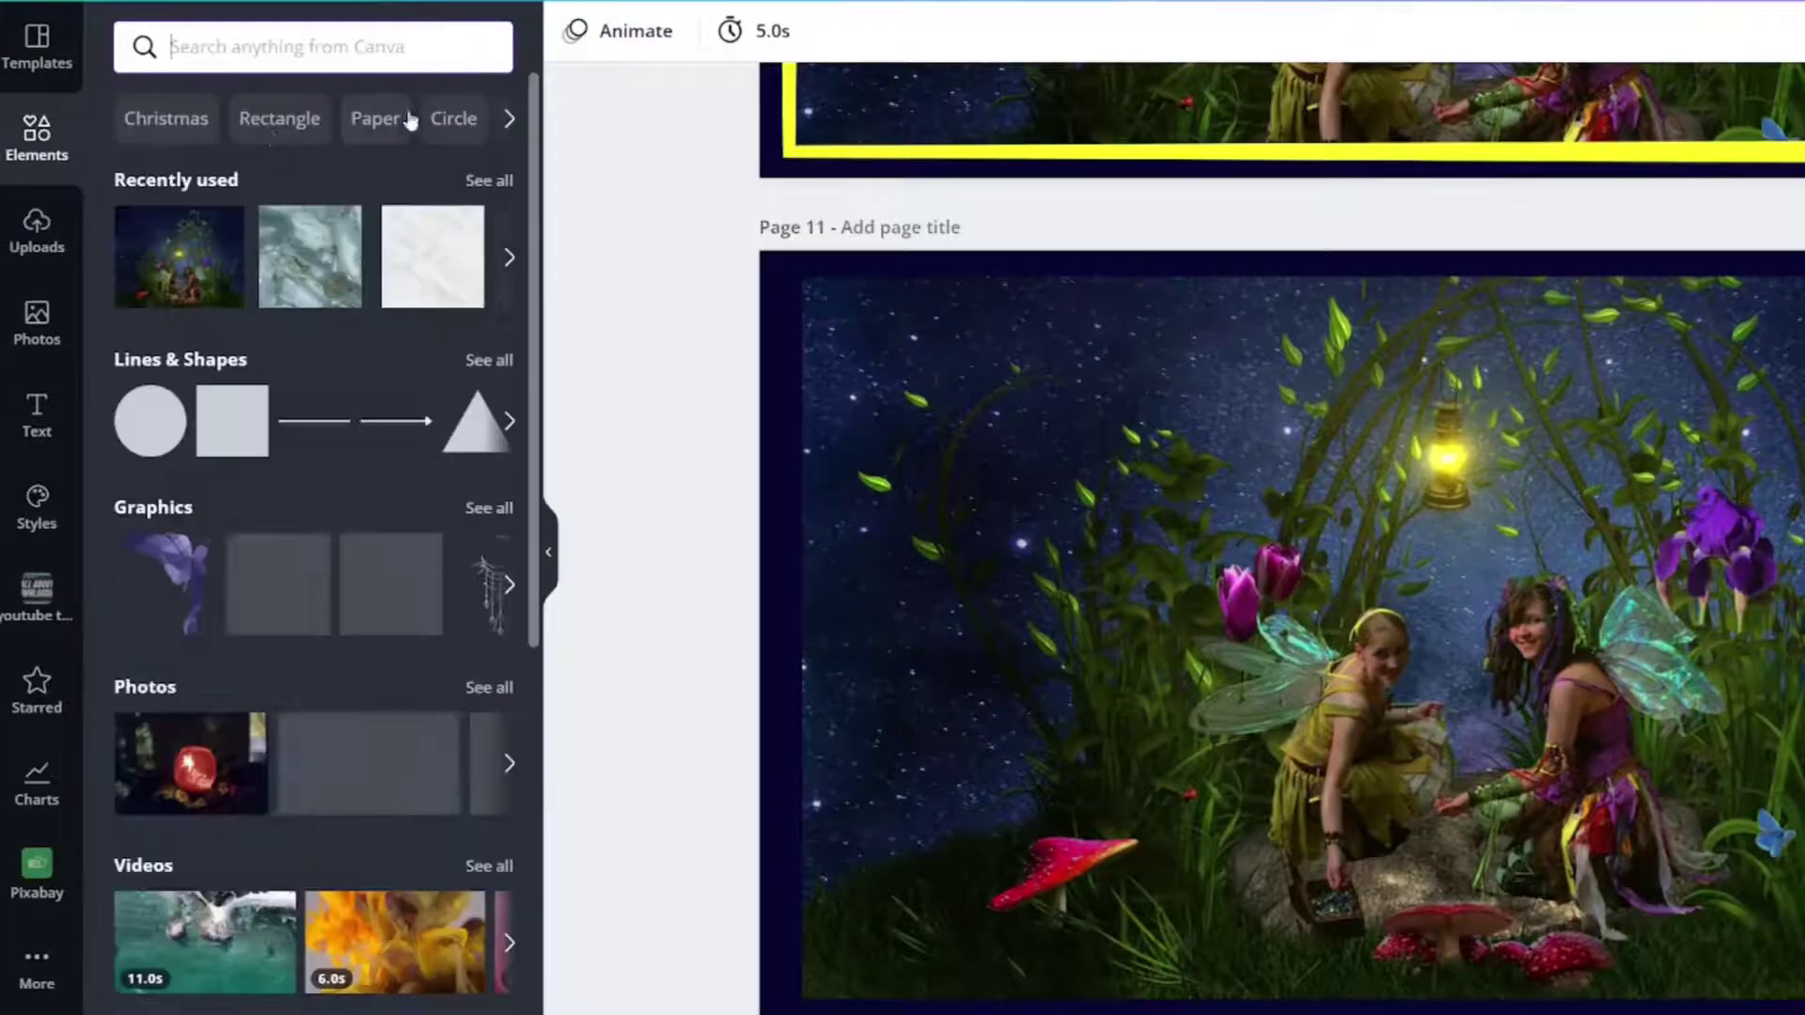
pyautogui.click(476, 362)
pyautogui.scroll(-5, 212, 533)
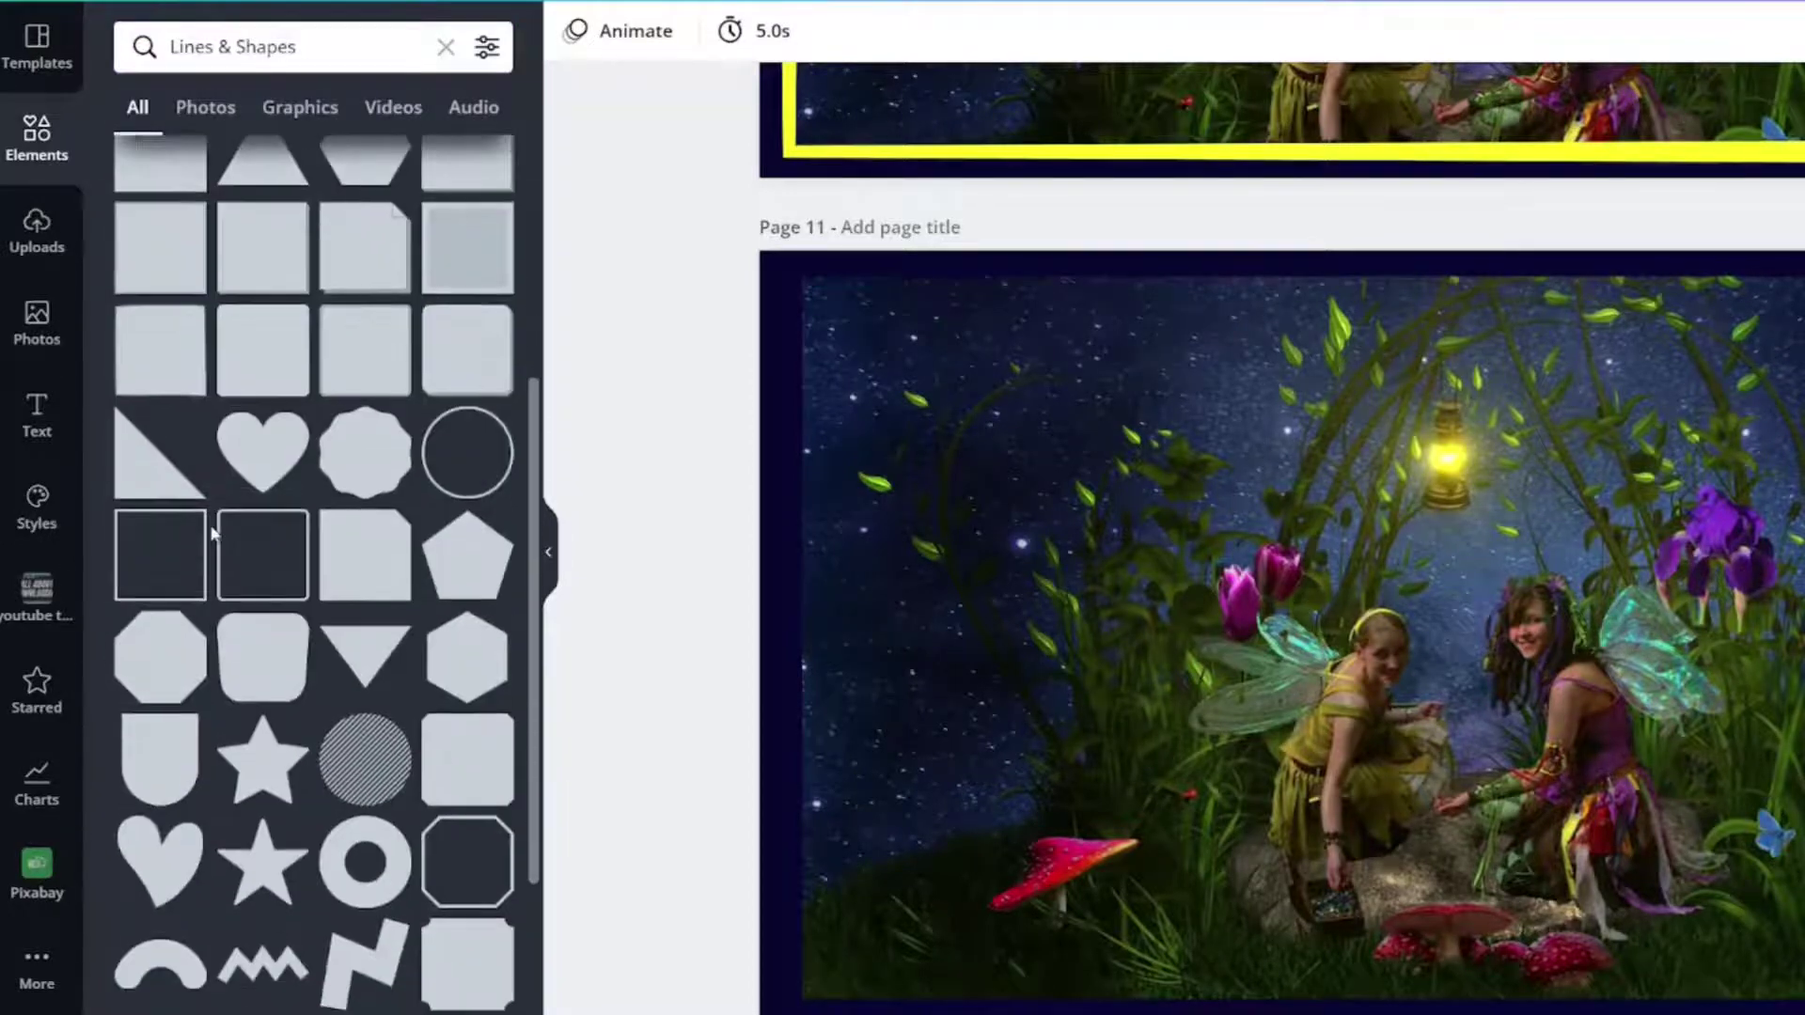
pyautogui.scroll(-10, 213, 533)
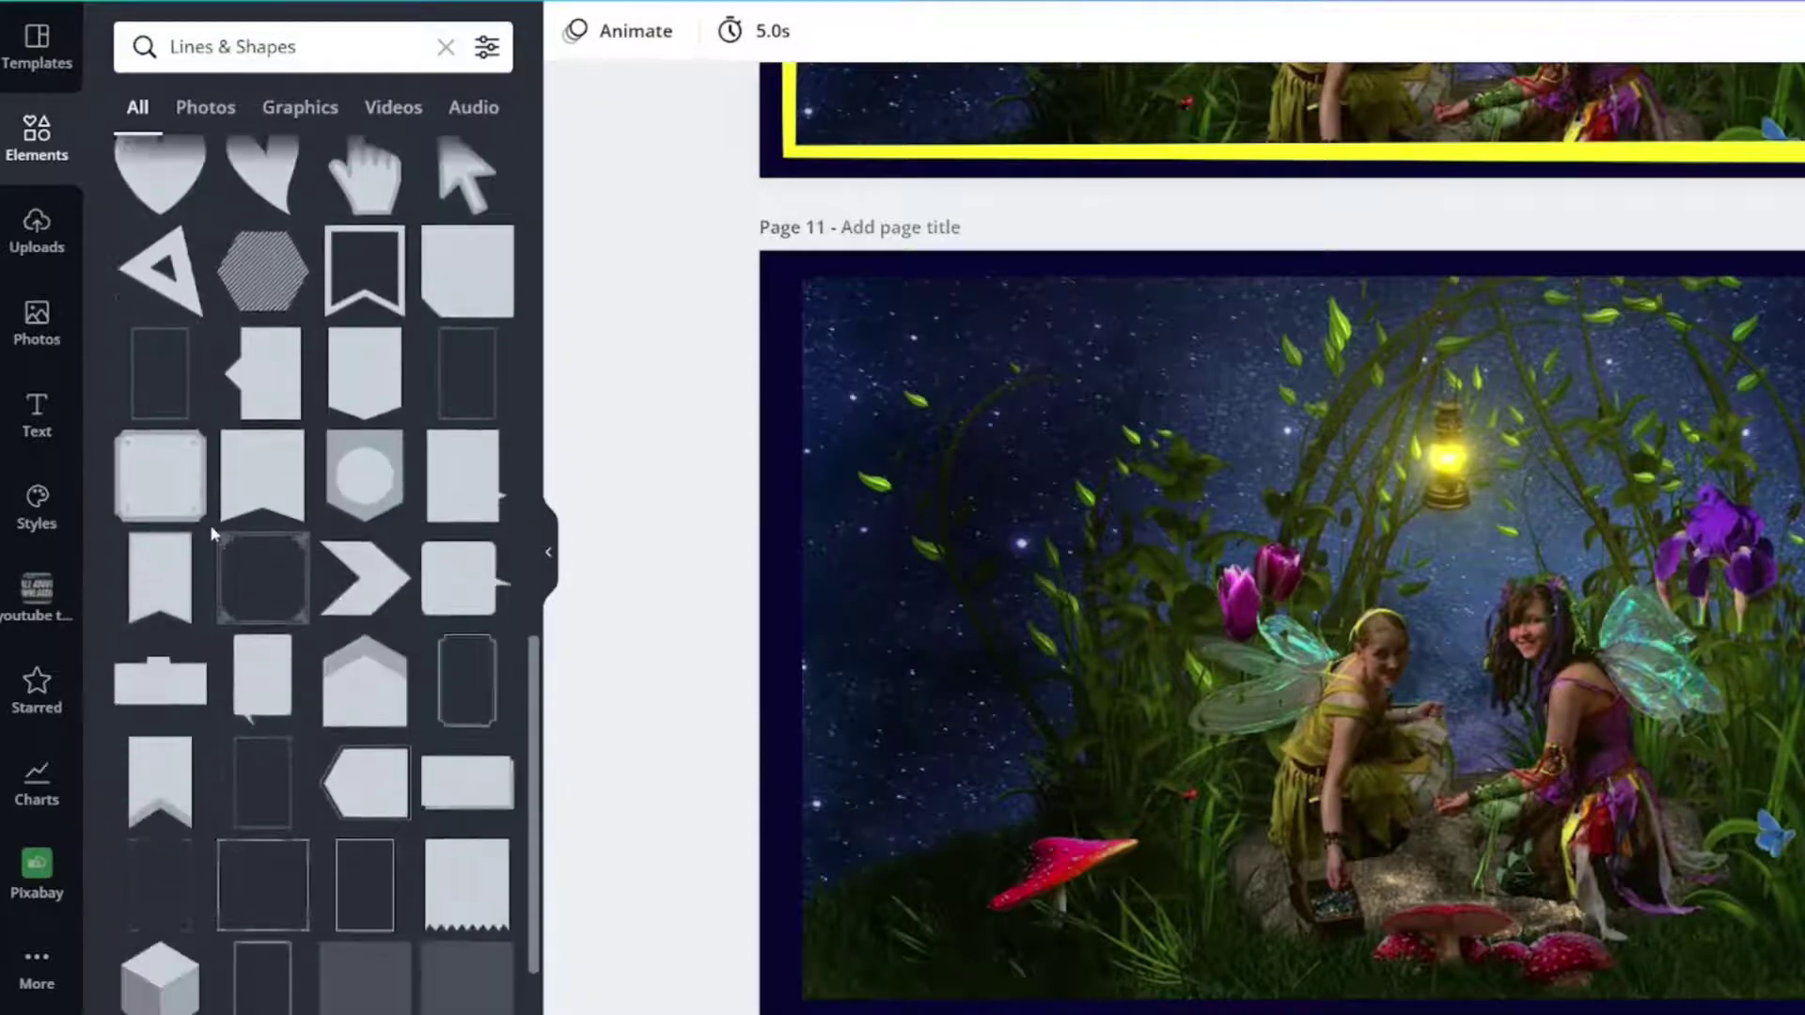
pyautogui.scroll(-3, 211, 525)
pyautogui.scroll(-3, 225, 531)
pyautogui.scroll(-6, 226, 531)
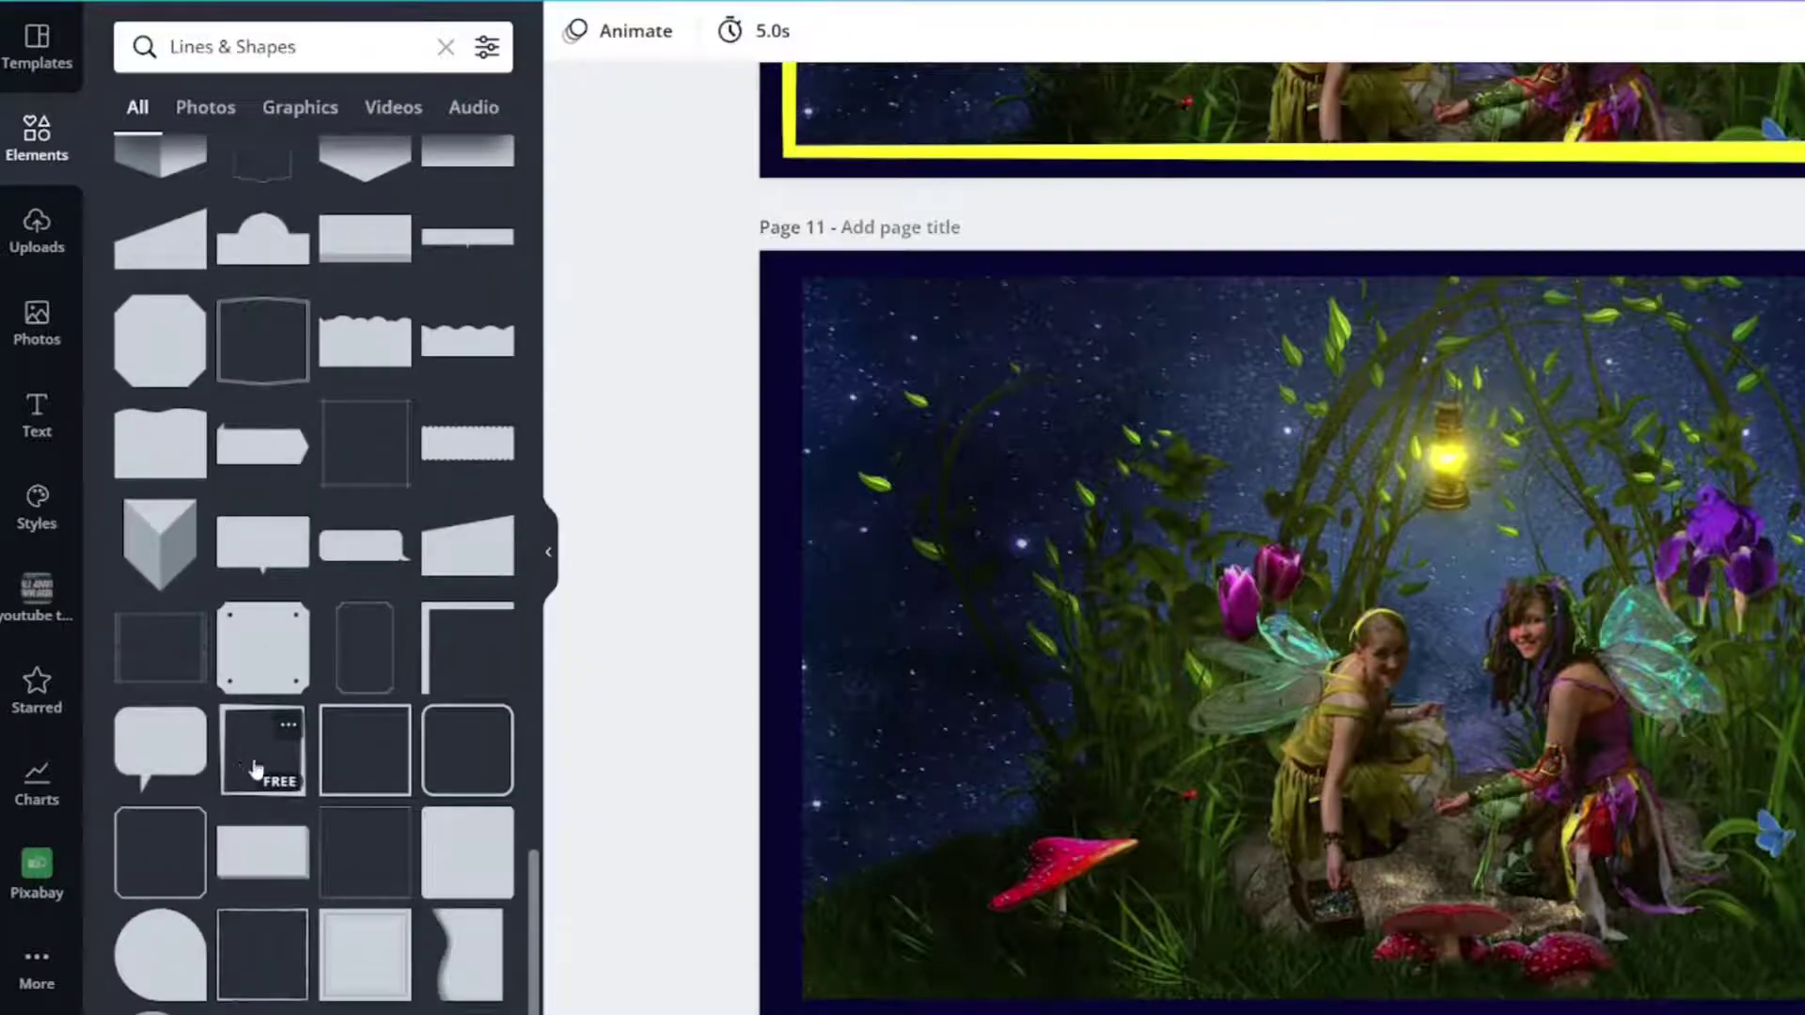
pyautogui.click(289, 728)
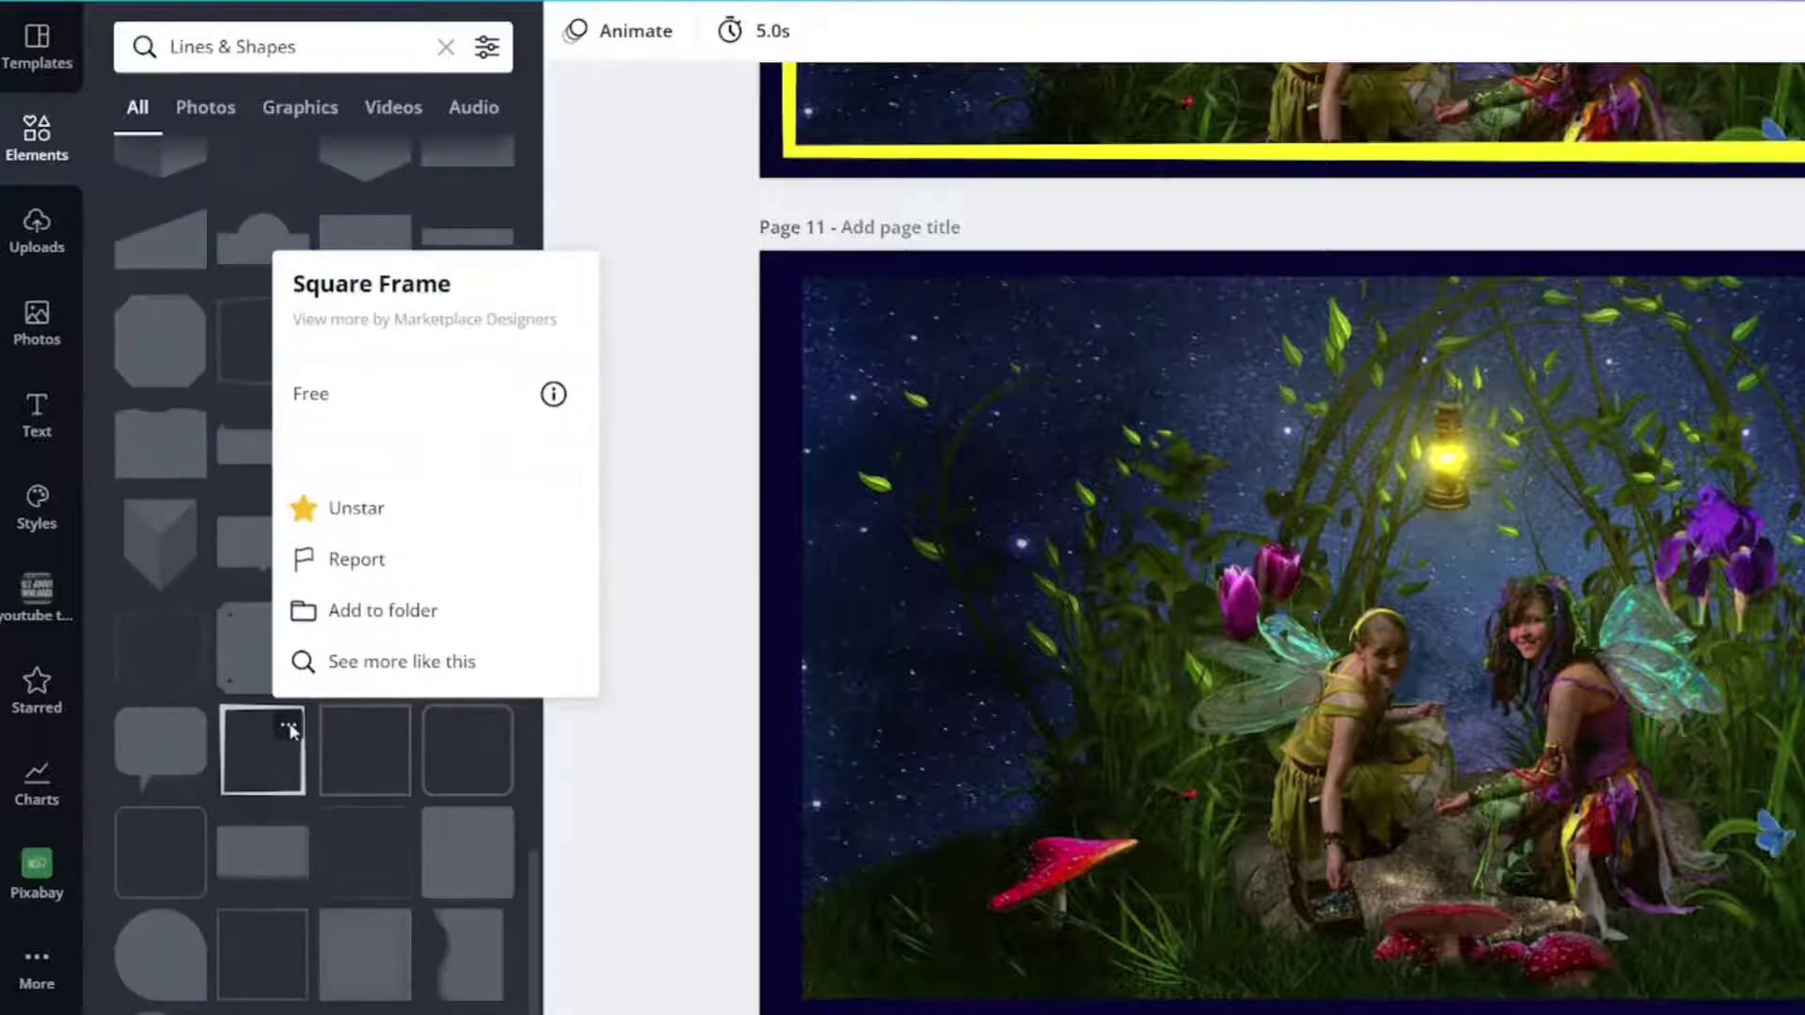
pyautogui.click(263, 749)
# Position and stretch the square frame to cover nearly the whole page around the photo.
pyautogui.moveTo(1415, 523); pyautogui.dragTo(976, 399)
pyautogui.moveTo(589, 349); pyautogui.dragTo(577, 322)
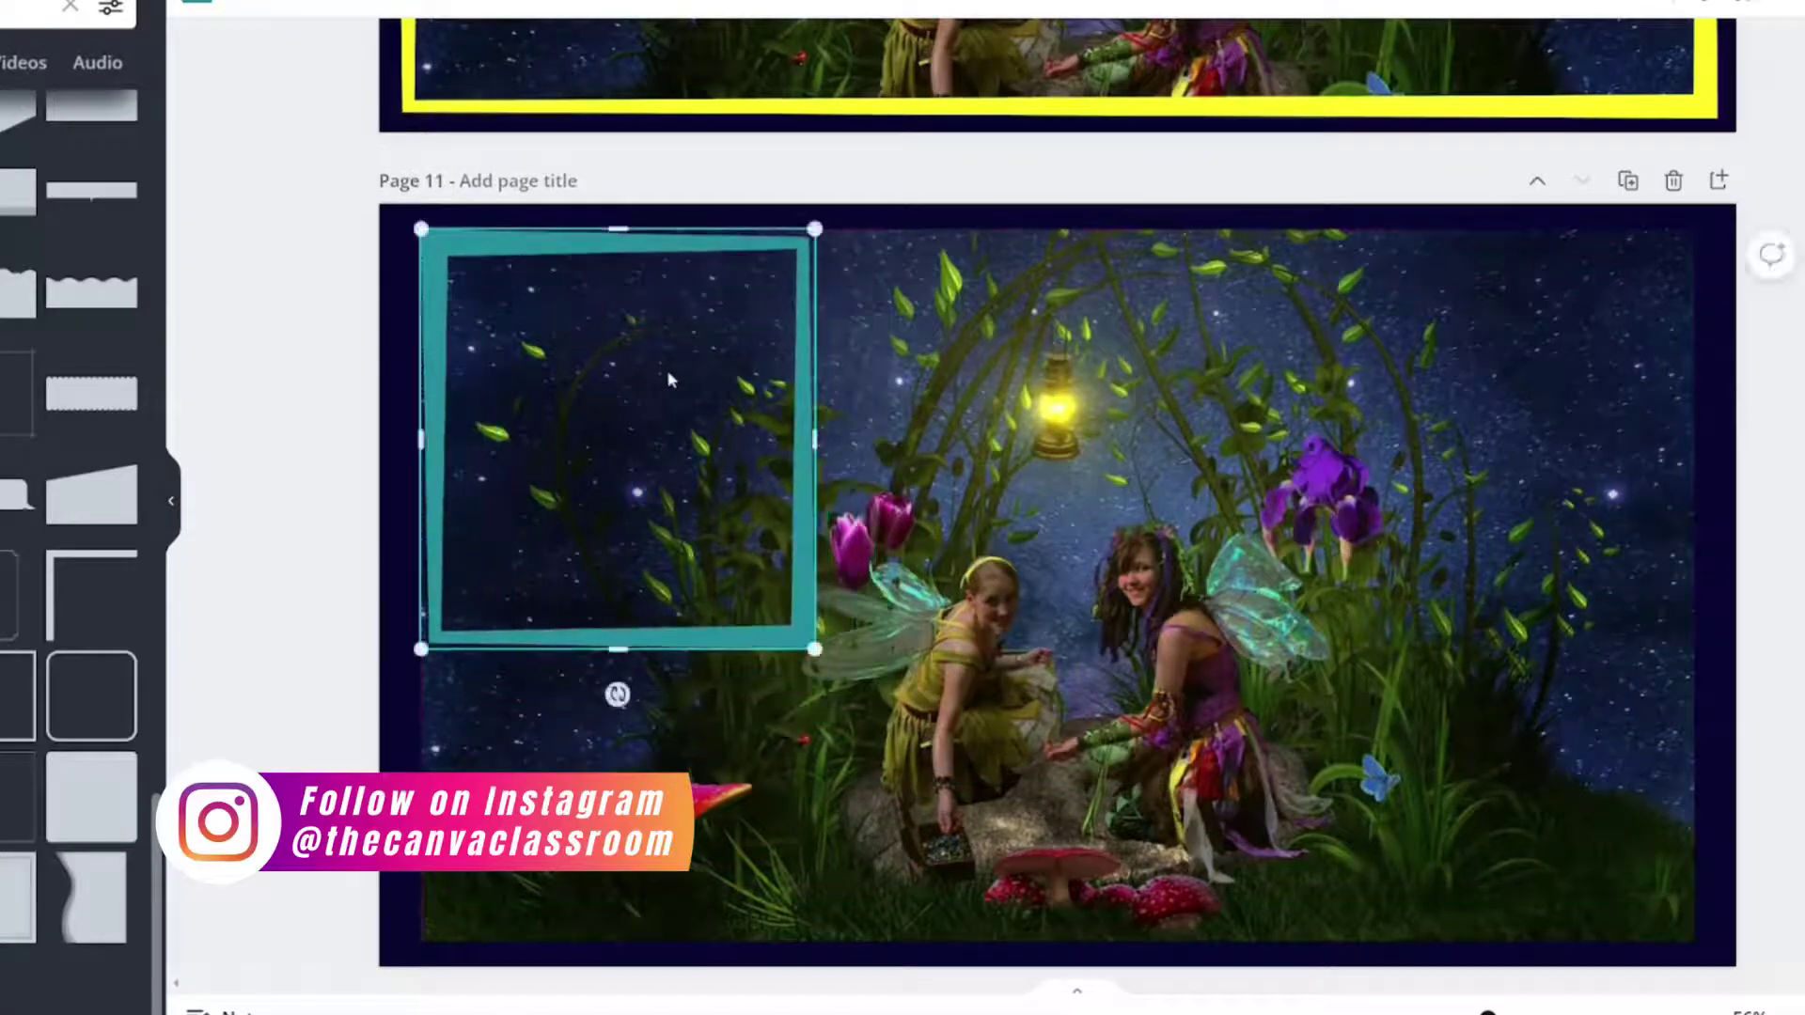
pyautogui.moveTo(815, 442); pyautogui.dragTo(1703, 457)
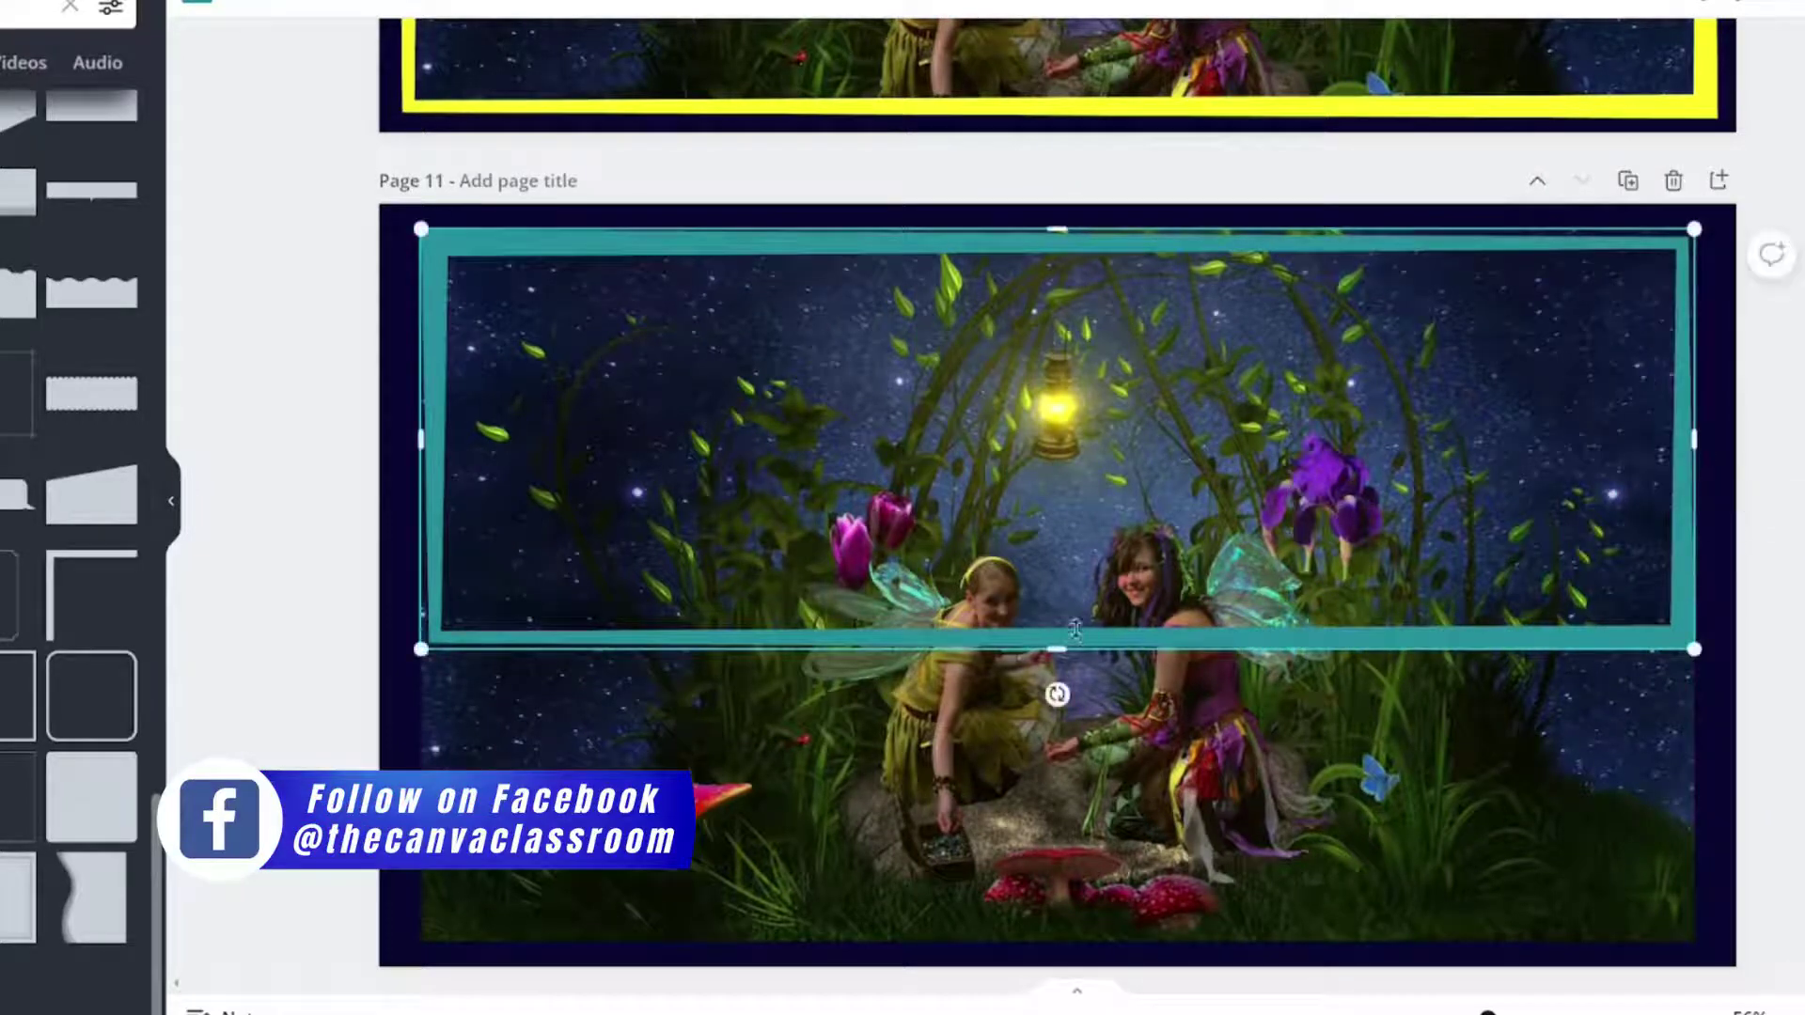
pyautogui.moveTo(1062, 647); pyautogui.dragTo(1039, 957)
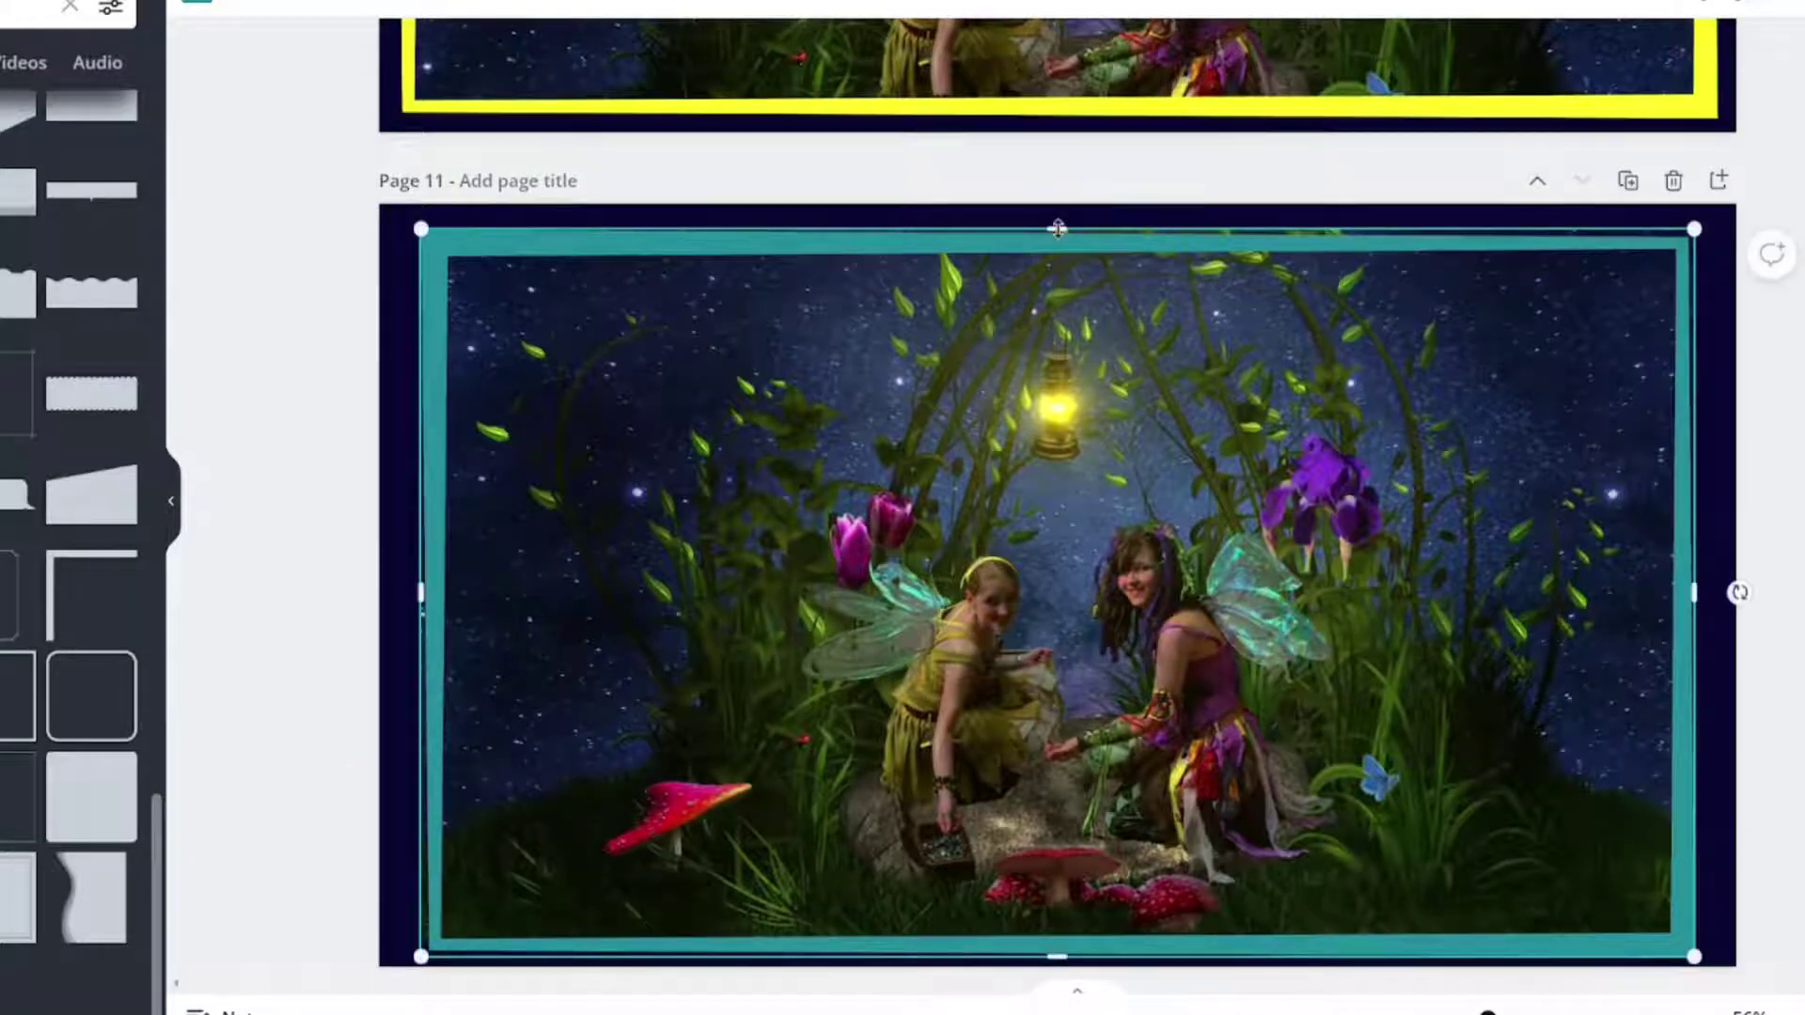
pyautogui.moveTo(1057, 228); pyautogui.dragTo(1060, 219)
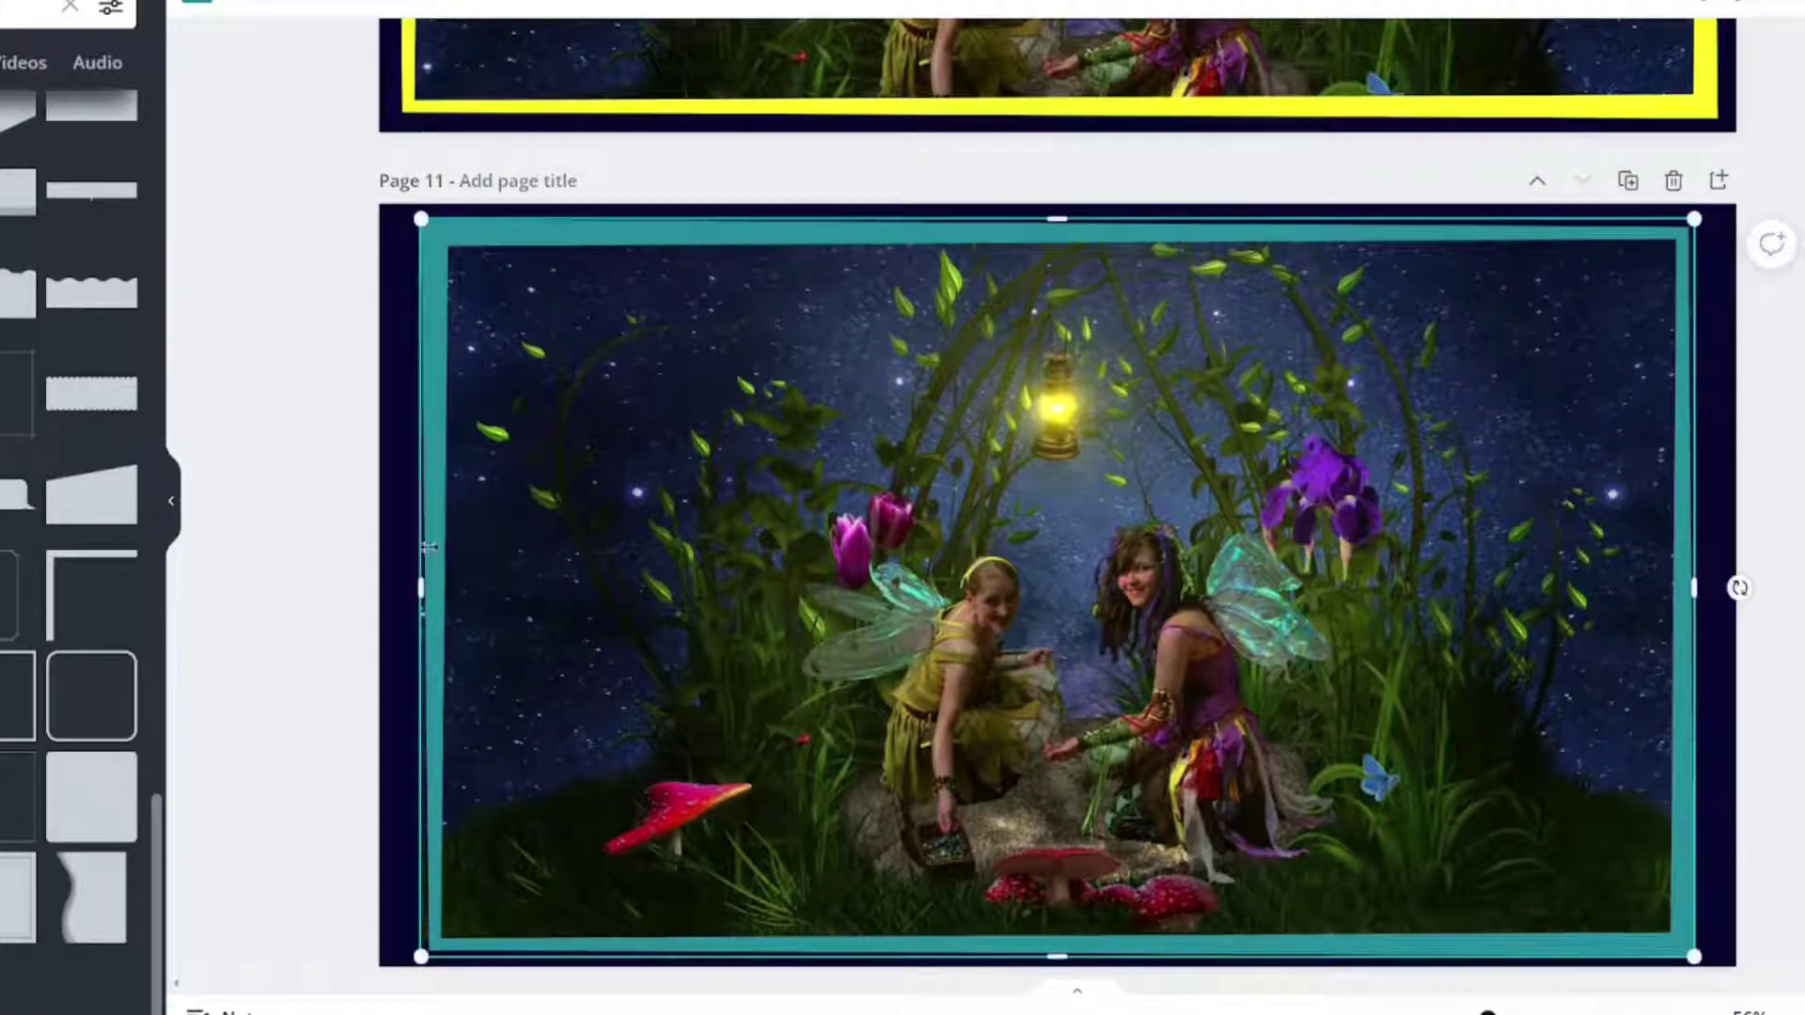
pyautogui.moveTo(428, 599); pyautogui.dragTo(407, 598)
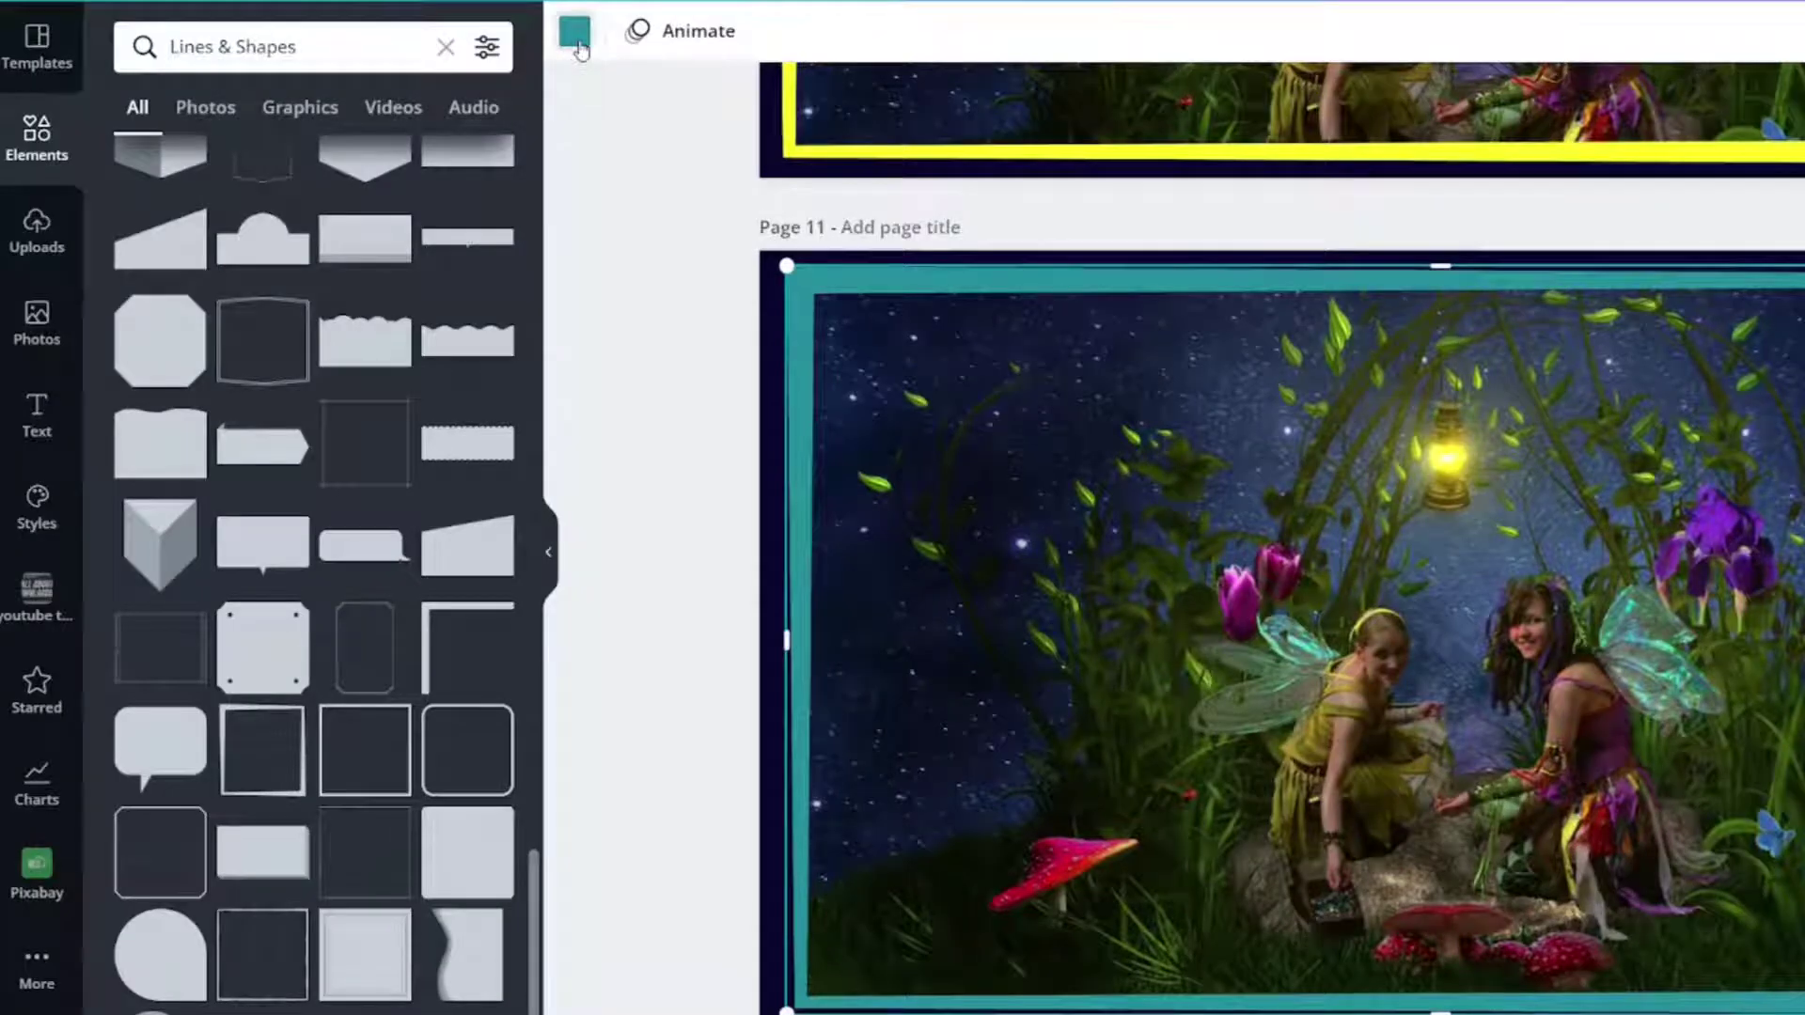
# Recolour the frame border yellow #FCFE33 by sampling the lantern with the eyedropper.
pyautogui.click(198, 5)
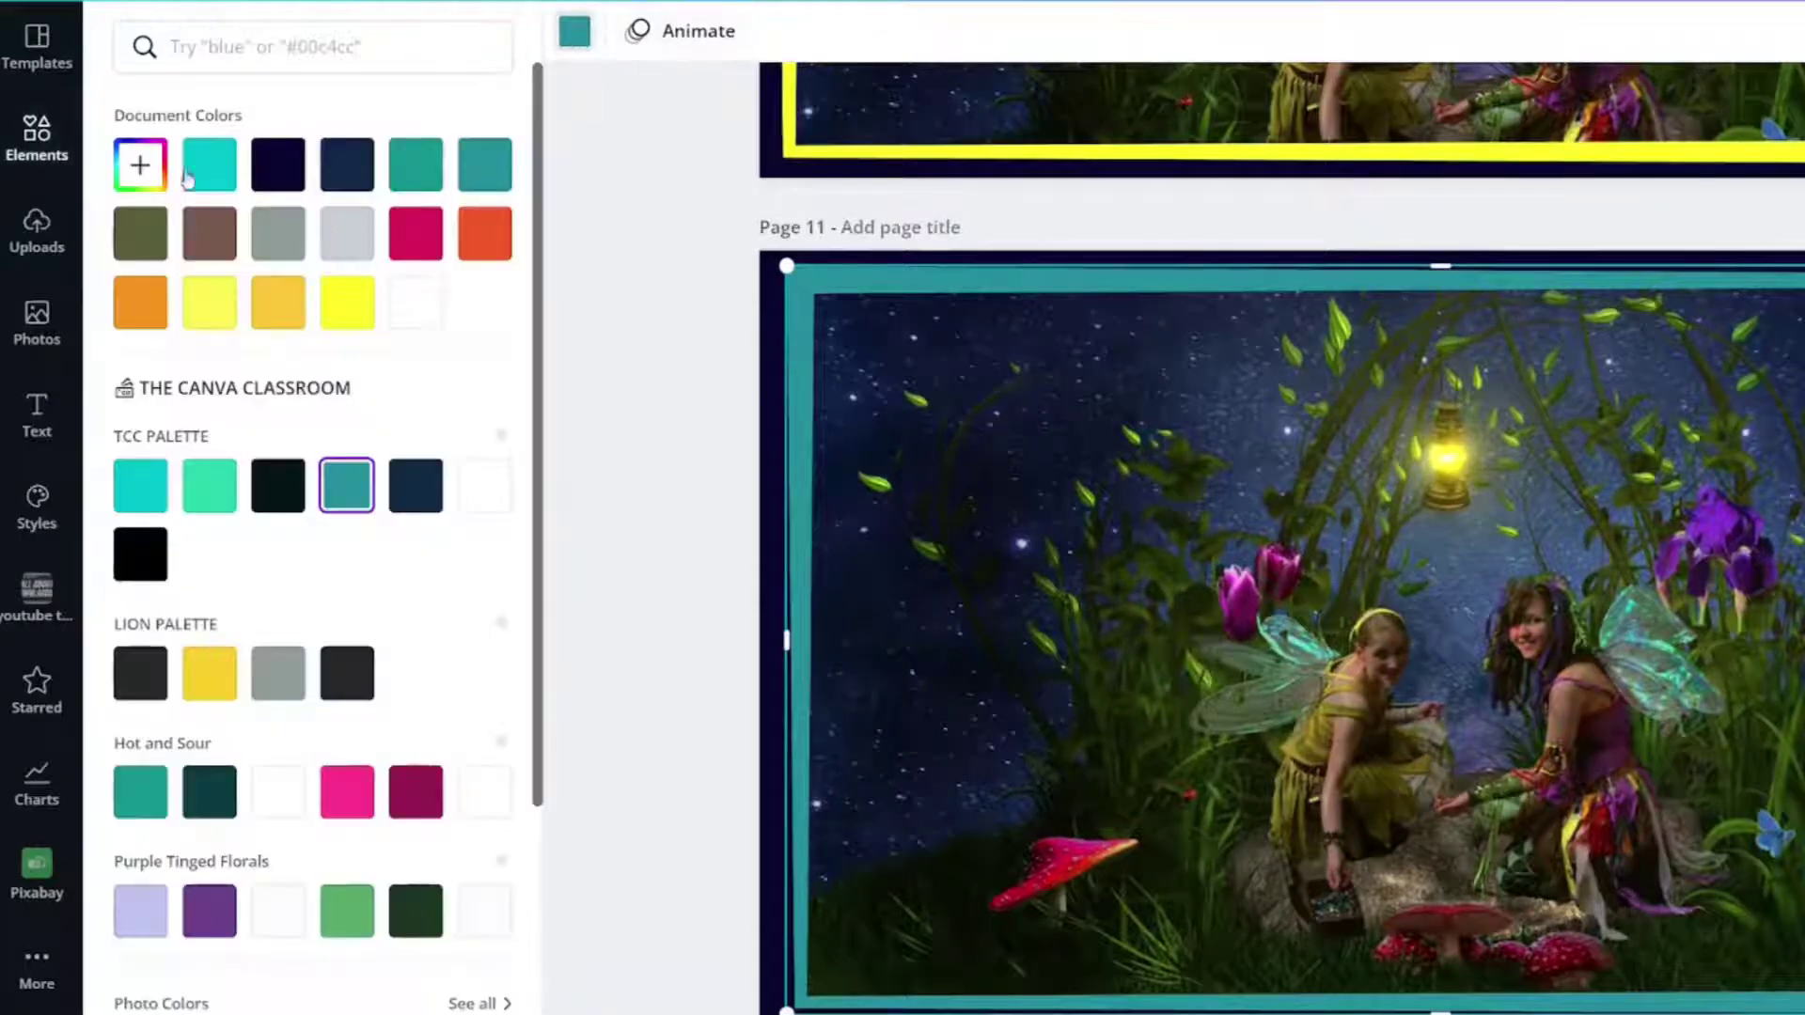
pyautogui.click(127, 166)
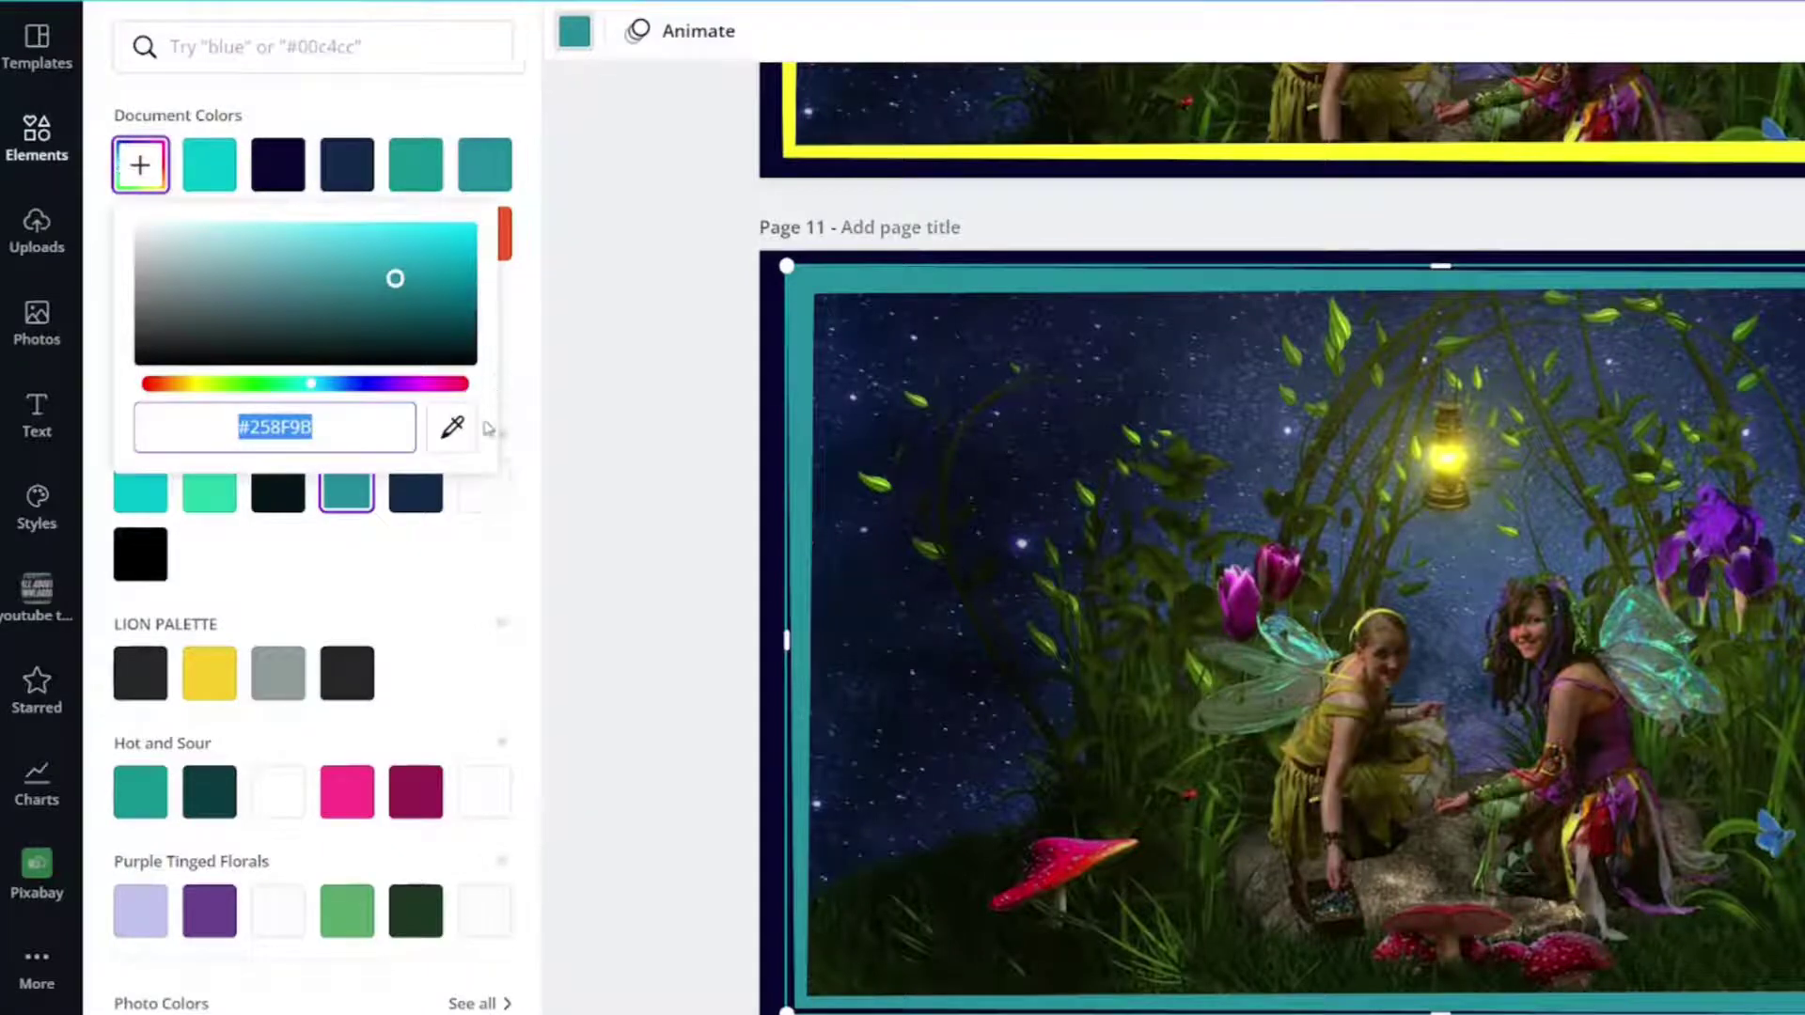
pyautogui.click(452, 427)
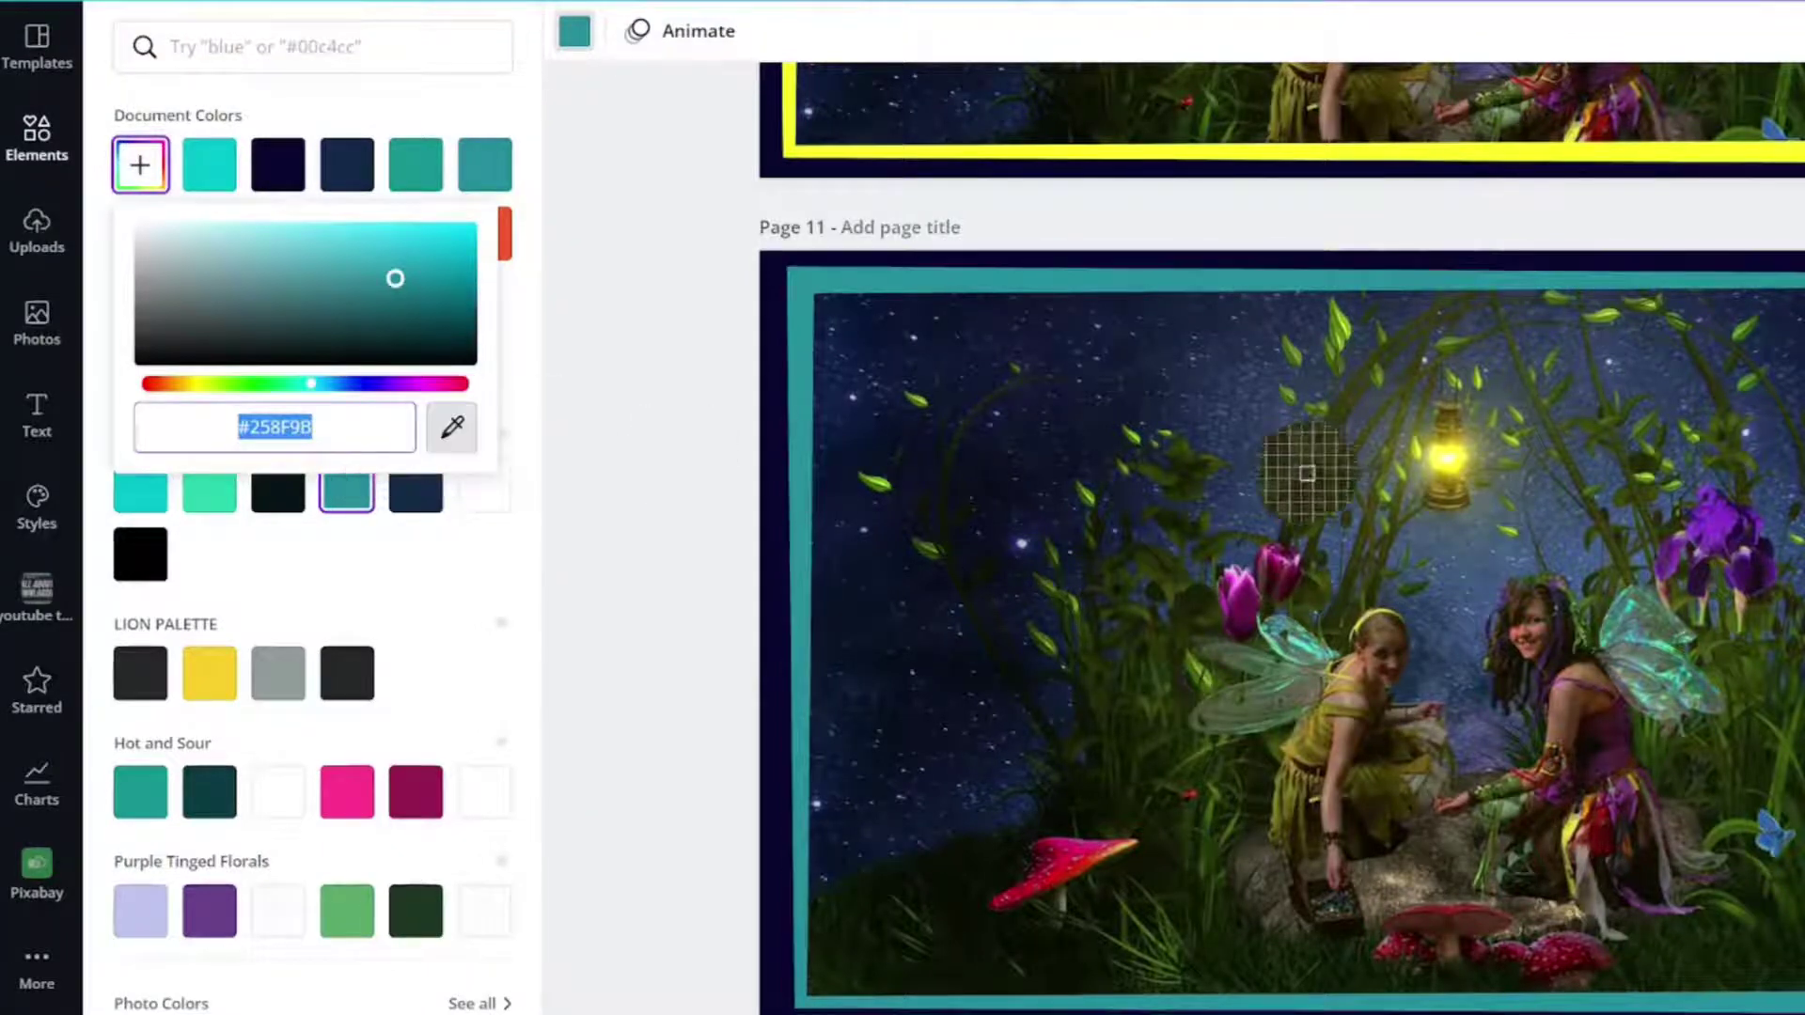
pyautogui.click(1448, 464)
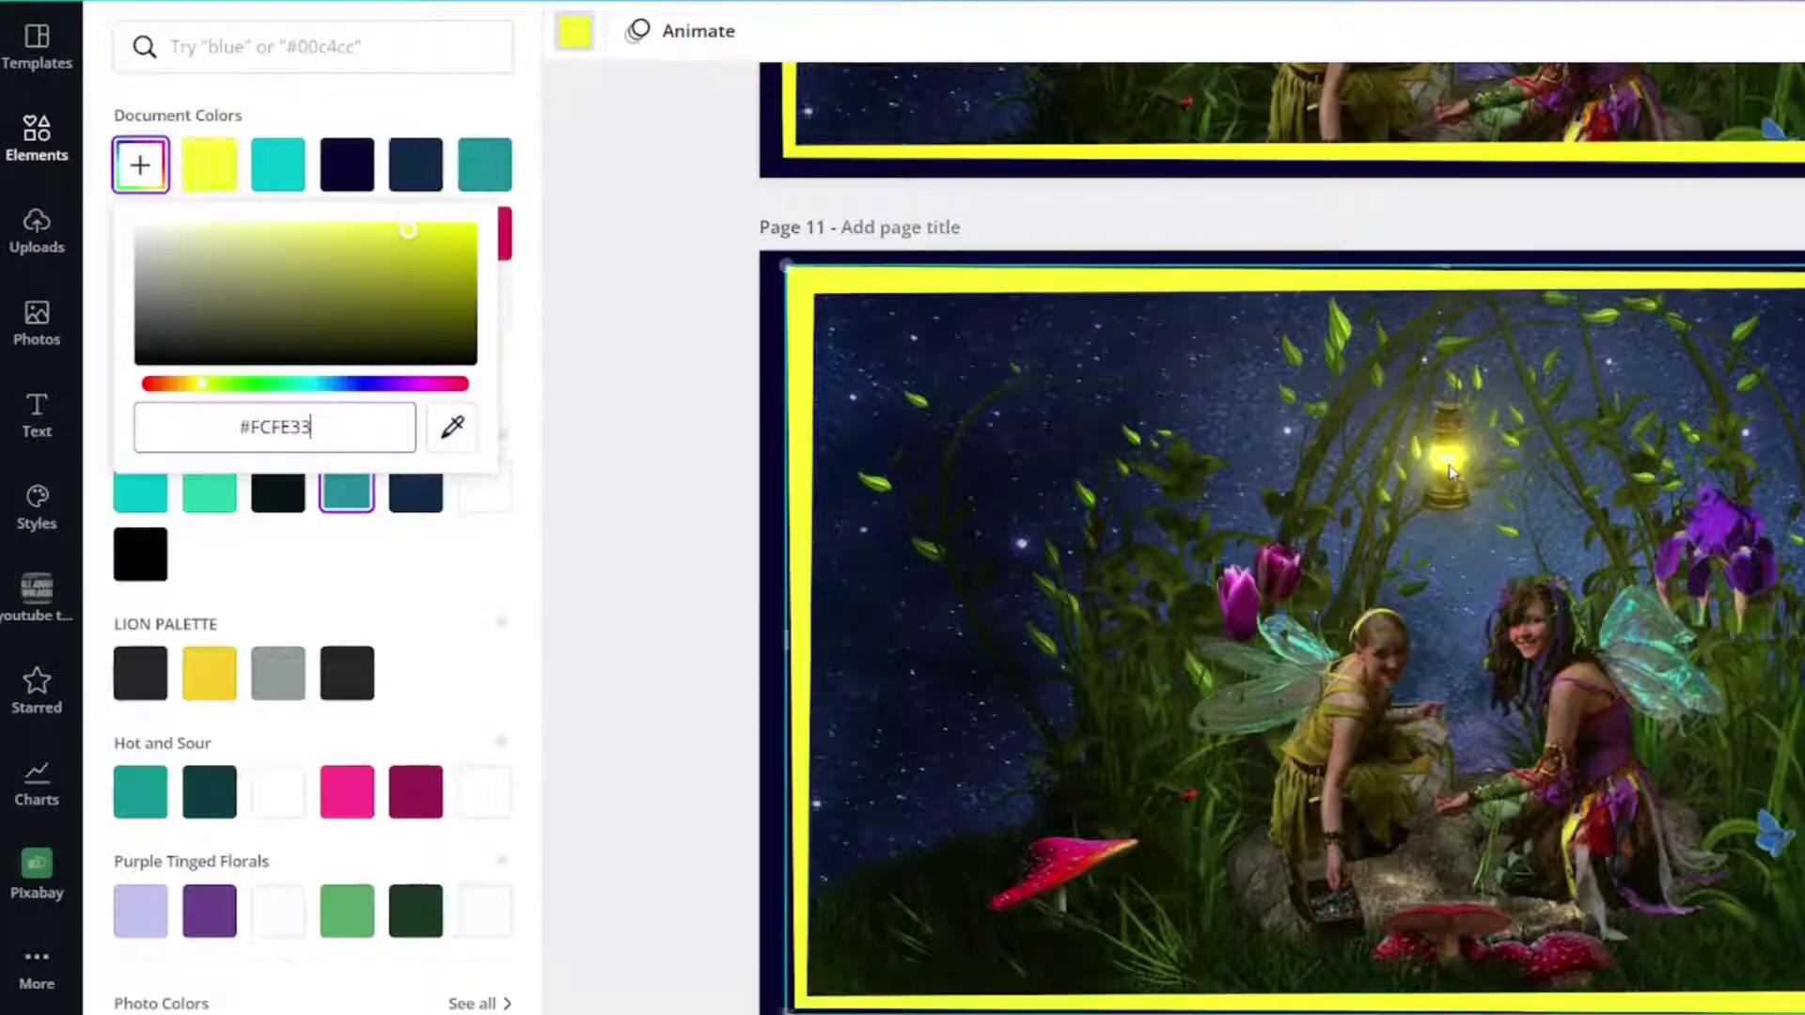
pyautogui.click(717, 495)
pyautogui.scroll(8, 1652, 459)
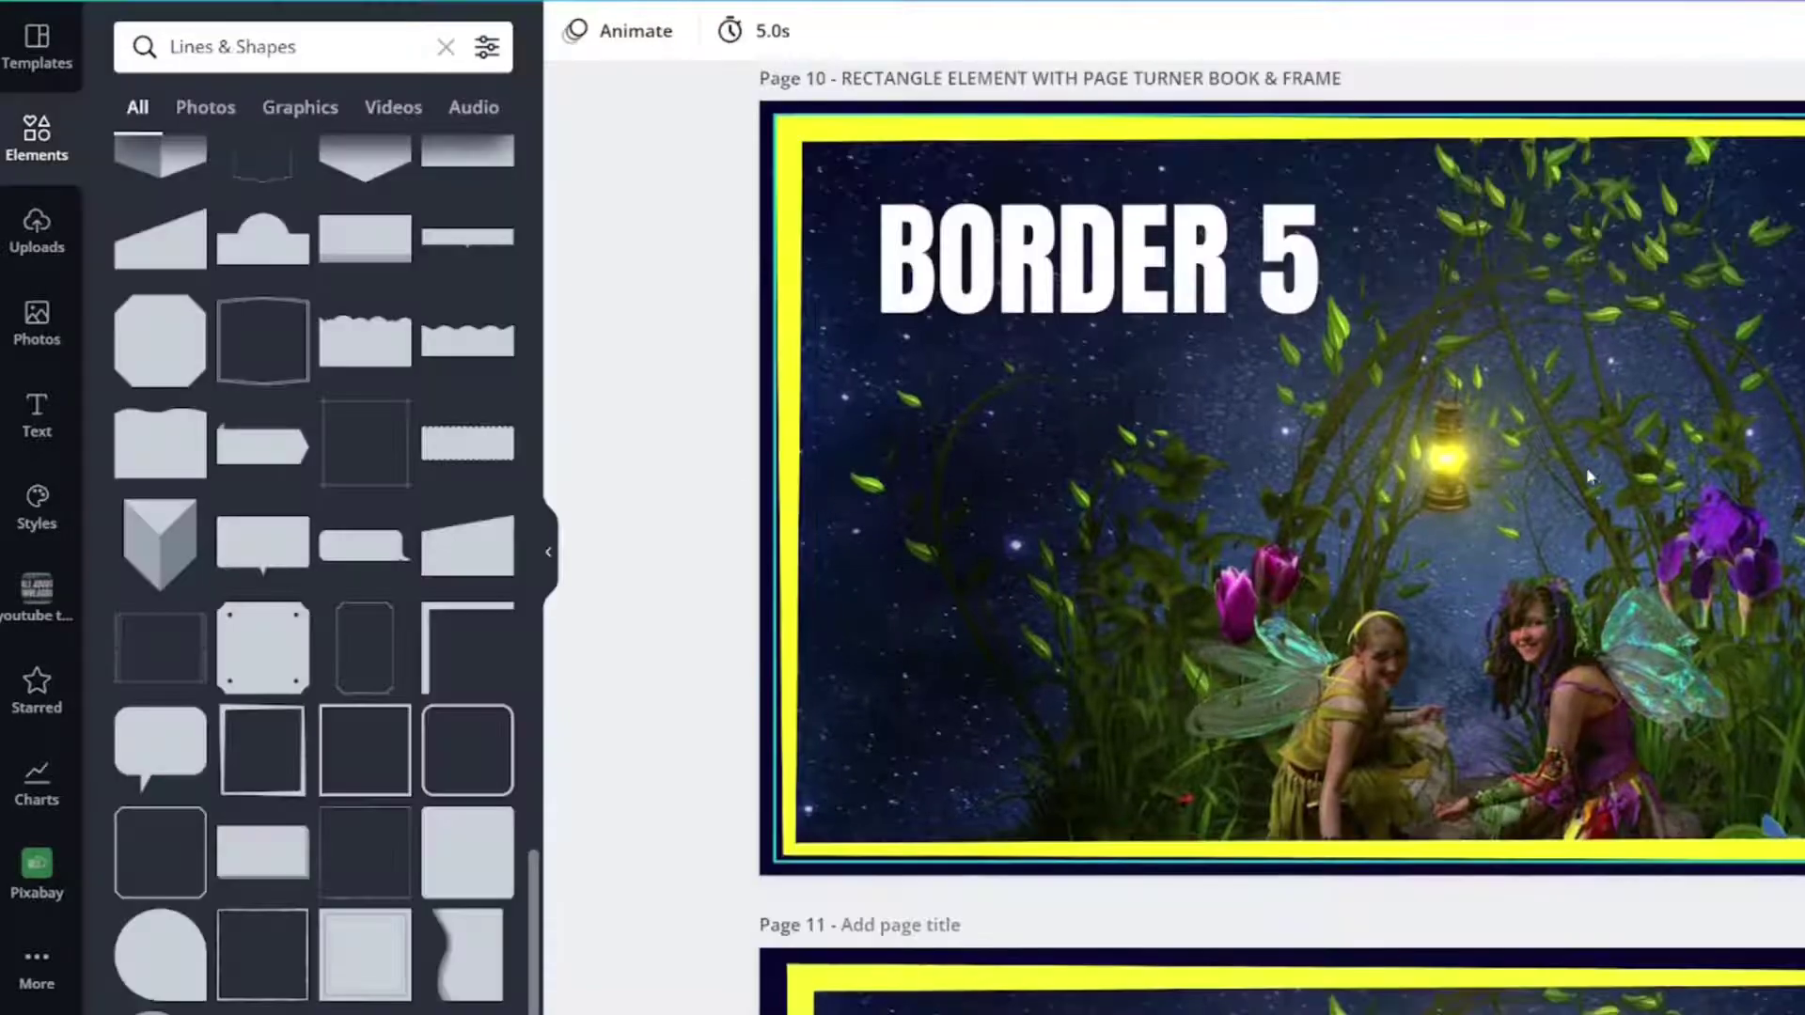
pyautogui.scroll(-9, 1651, 459)
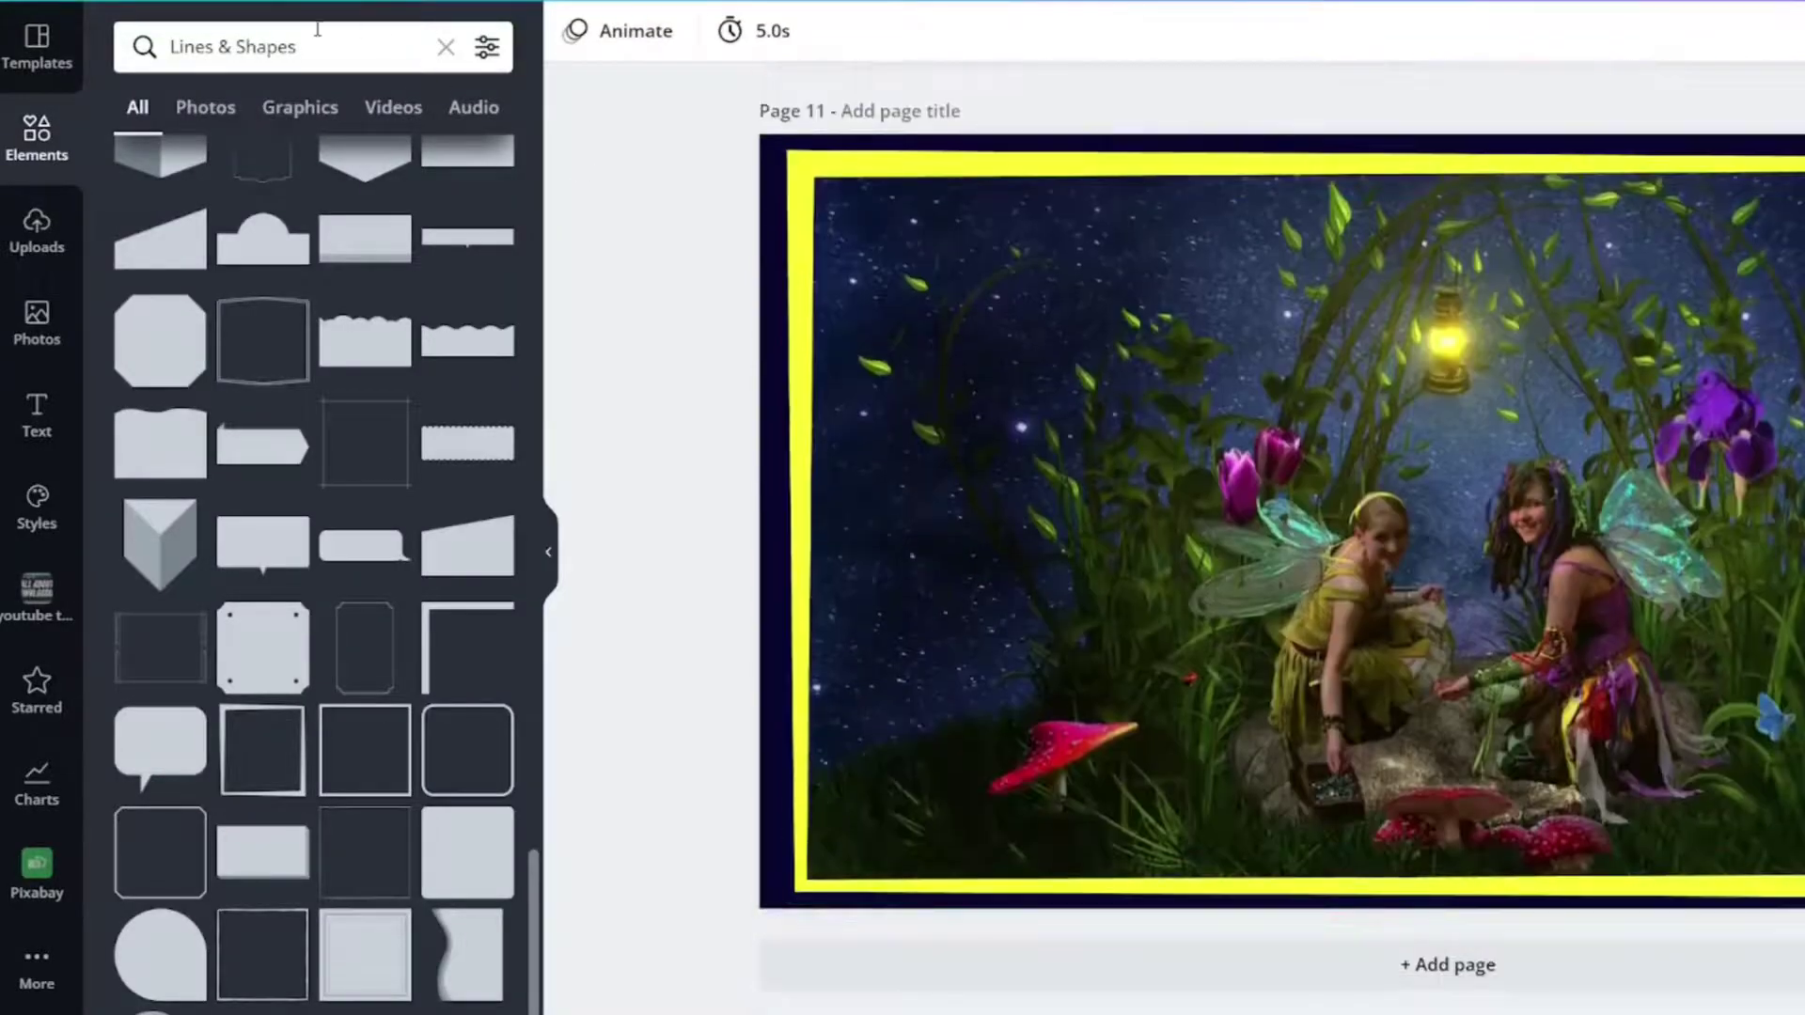
# Add a right-triangle frame from Elements > Frames to page 11.
pyautogui.click(446, 47)
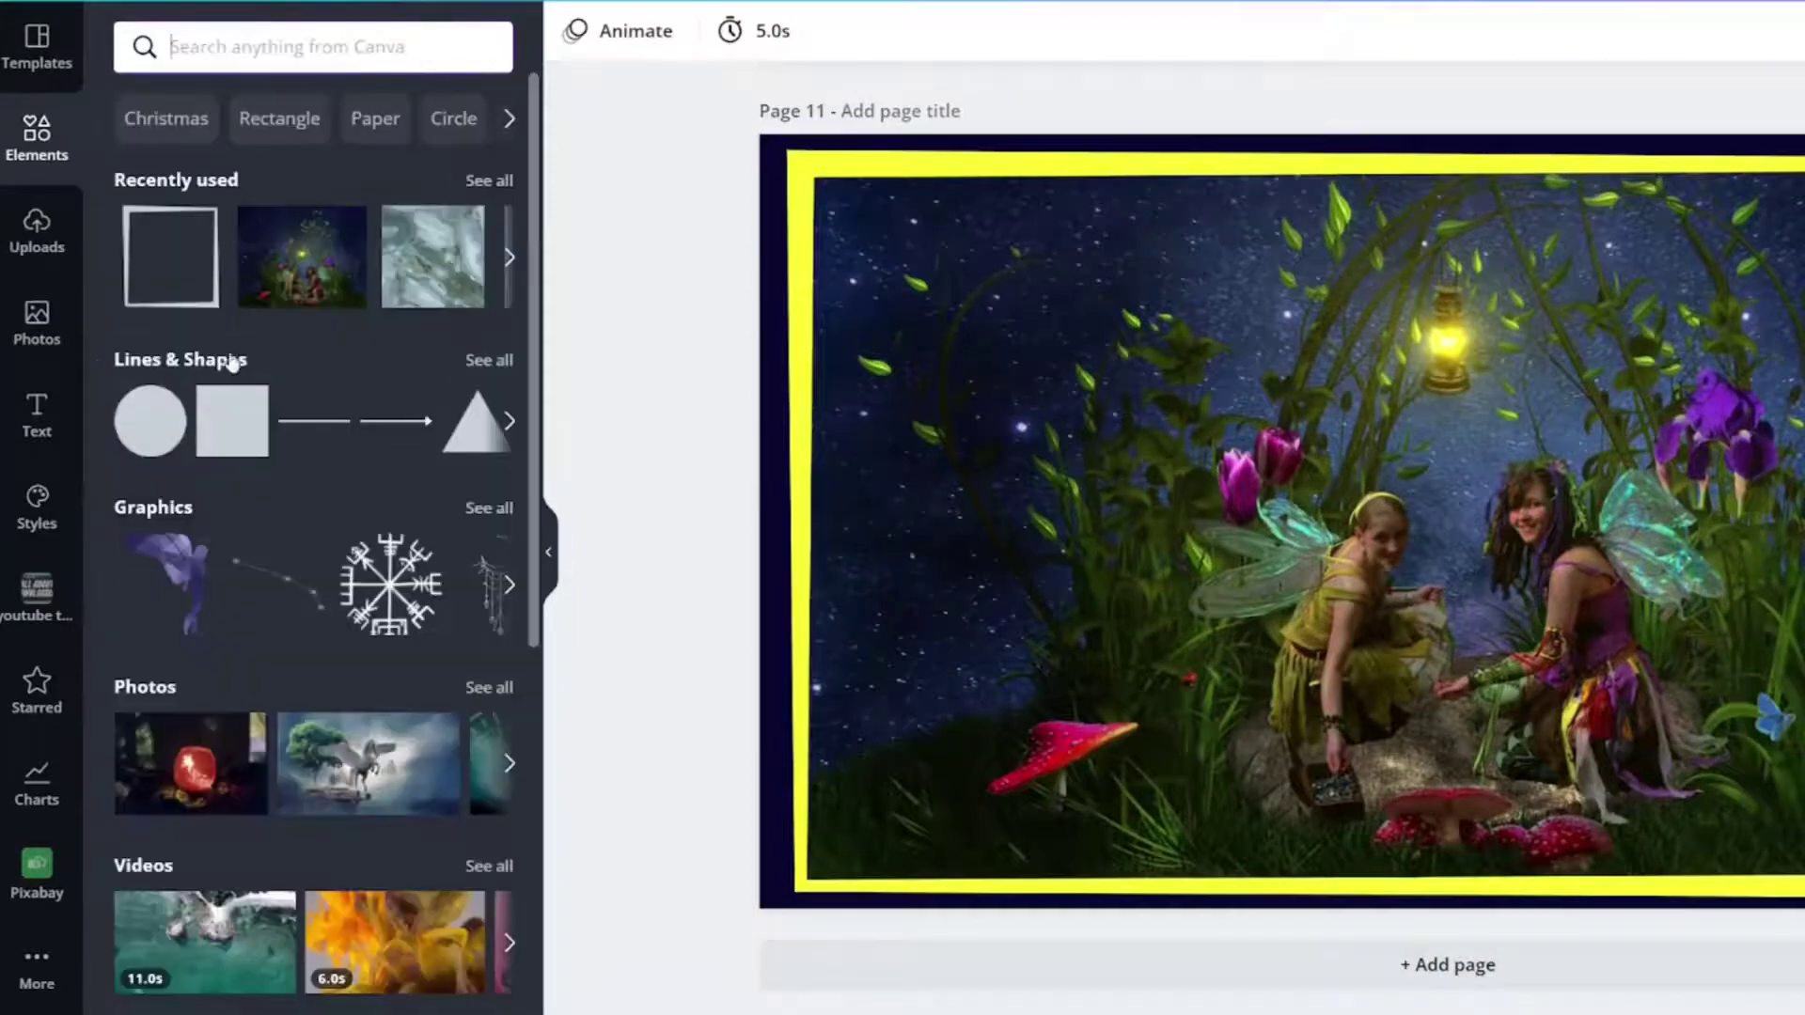
pyautogui.scroll(-5, 235, 433)
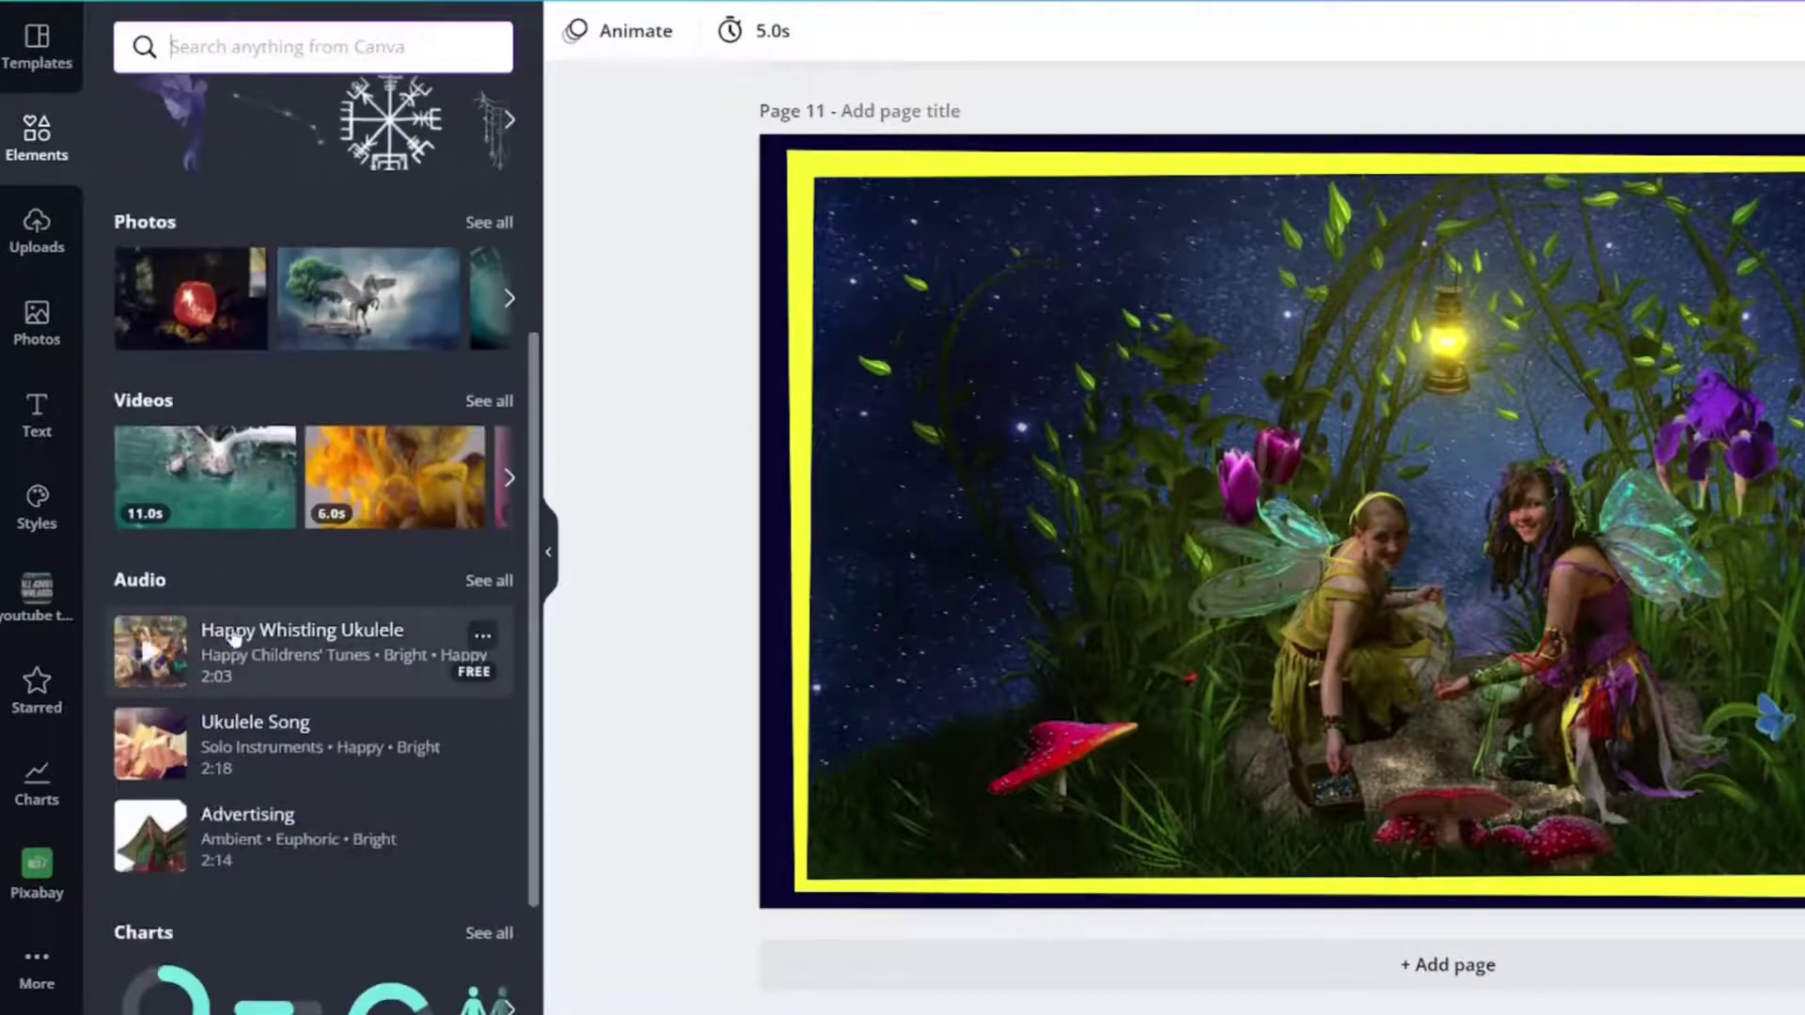
pyautogui.scroll(-4, 237, 635)
pyautogui.click(489, 760)
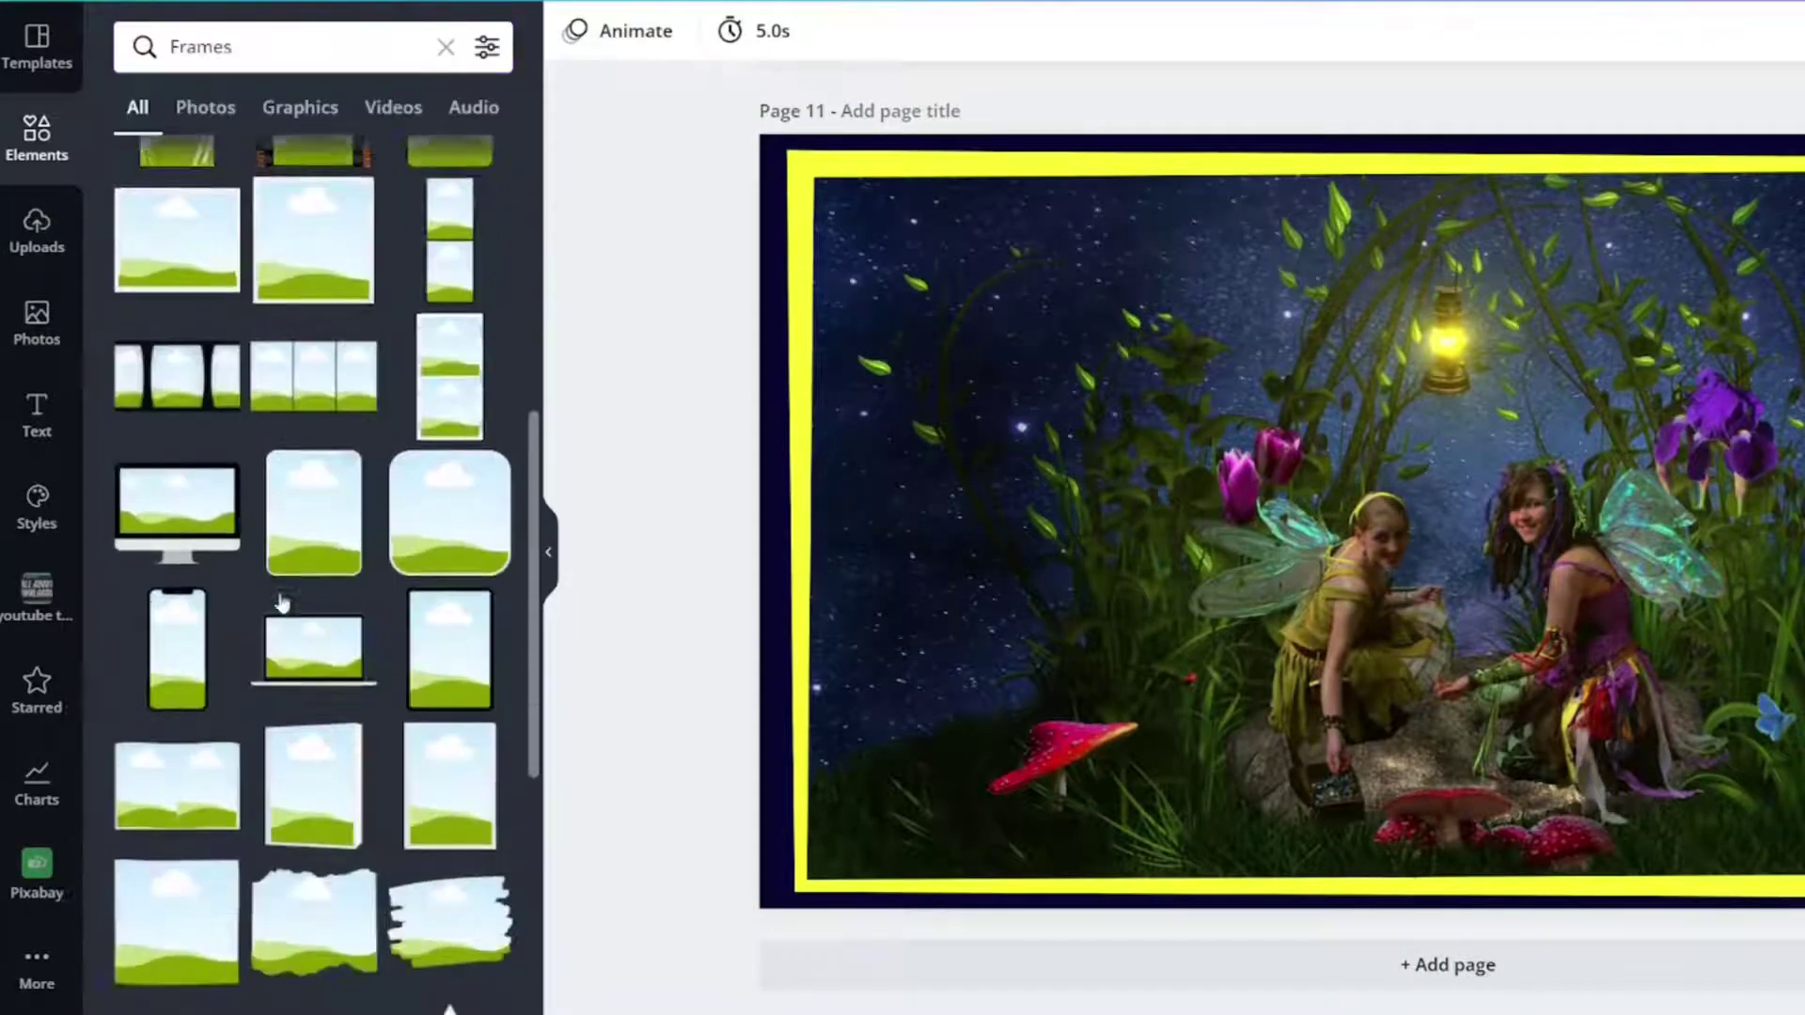
pyautogui.scroll(-8, 376, 527)
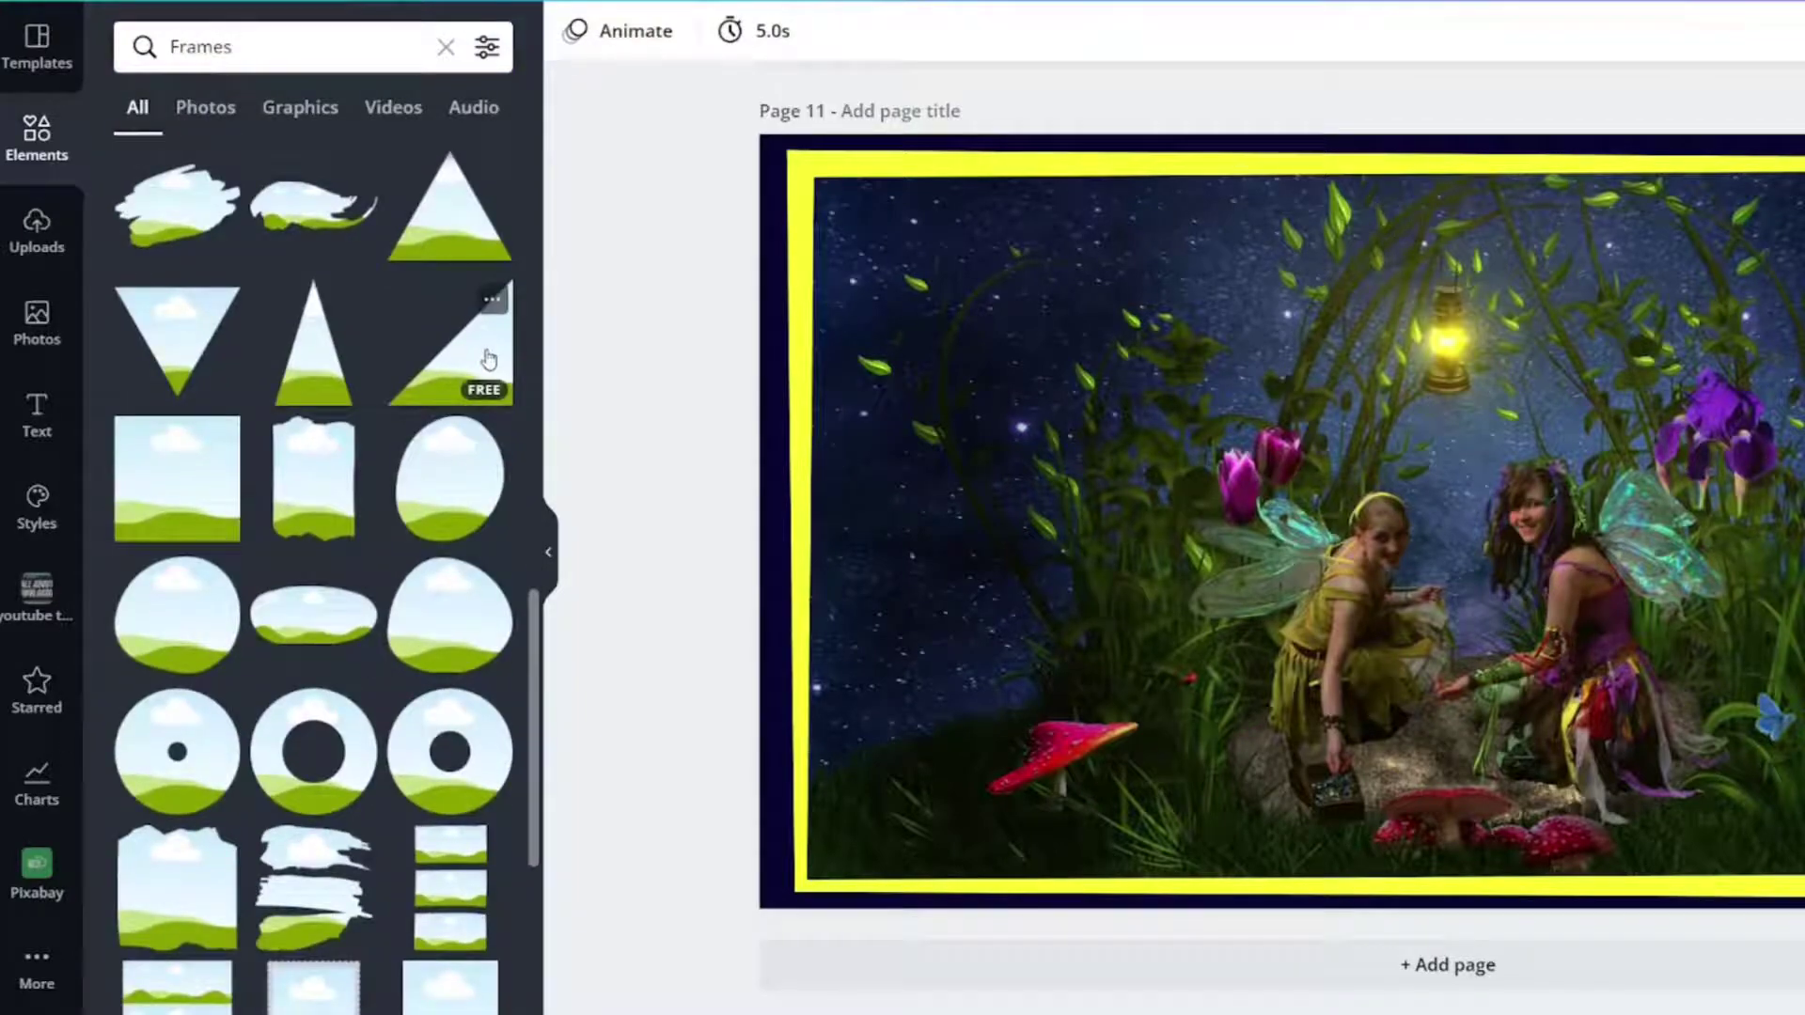
pyautogui.click(469, 366)
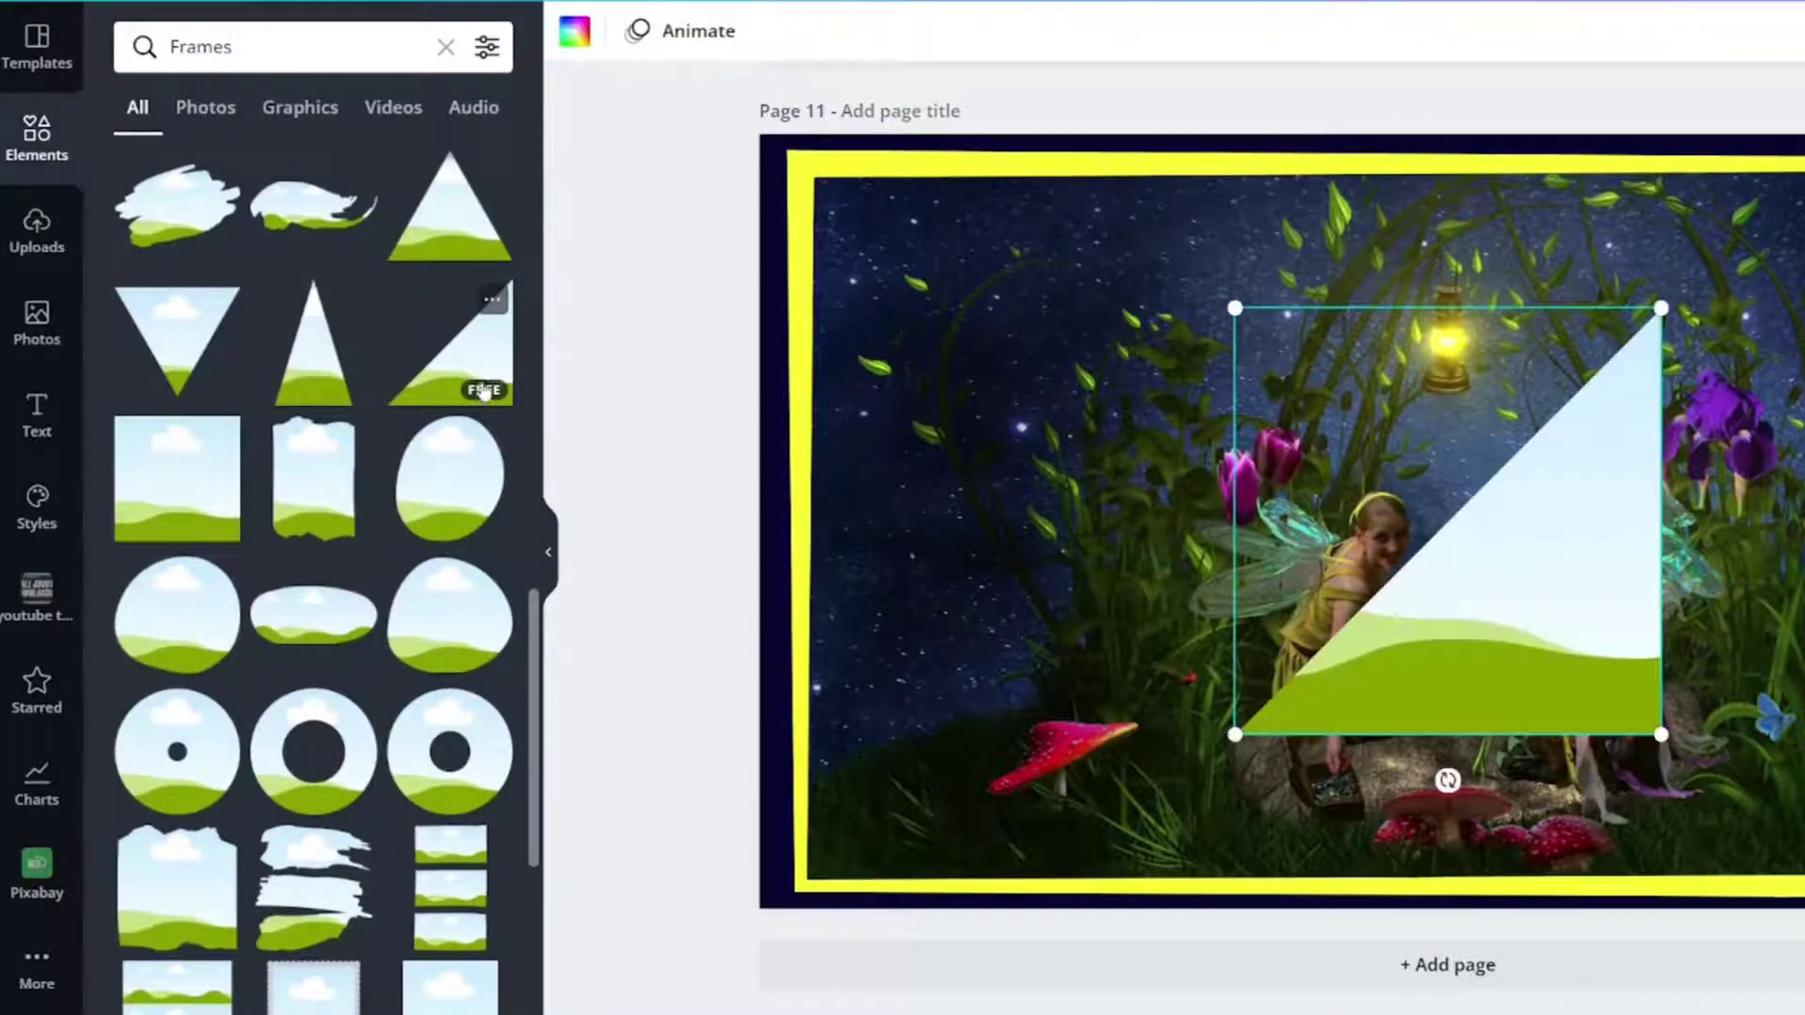
pyautogui.click(492, 300)
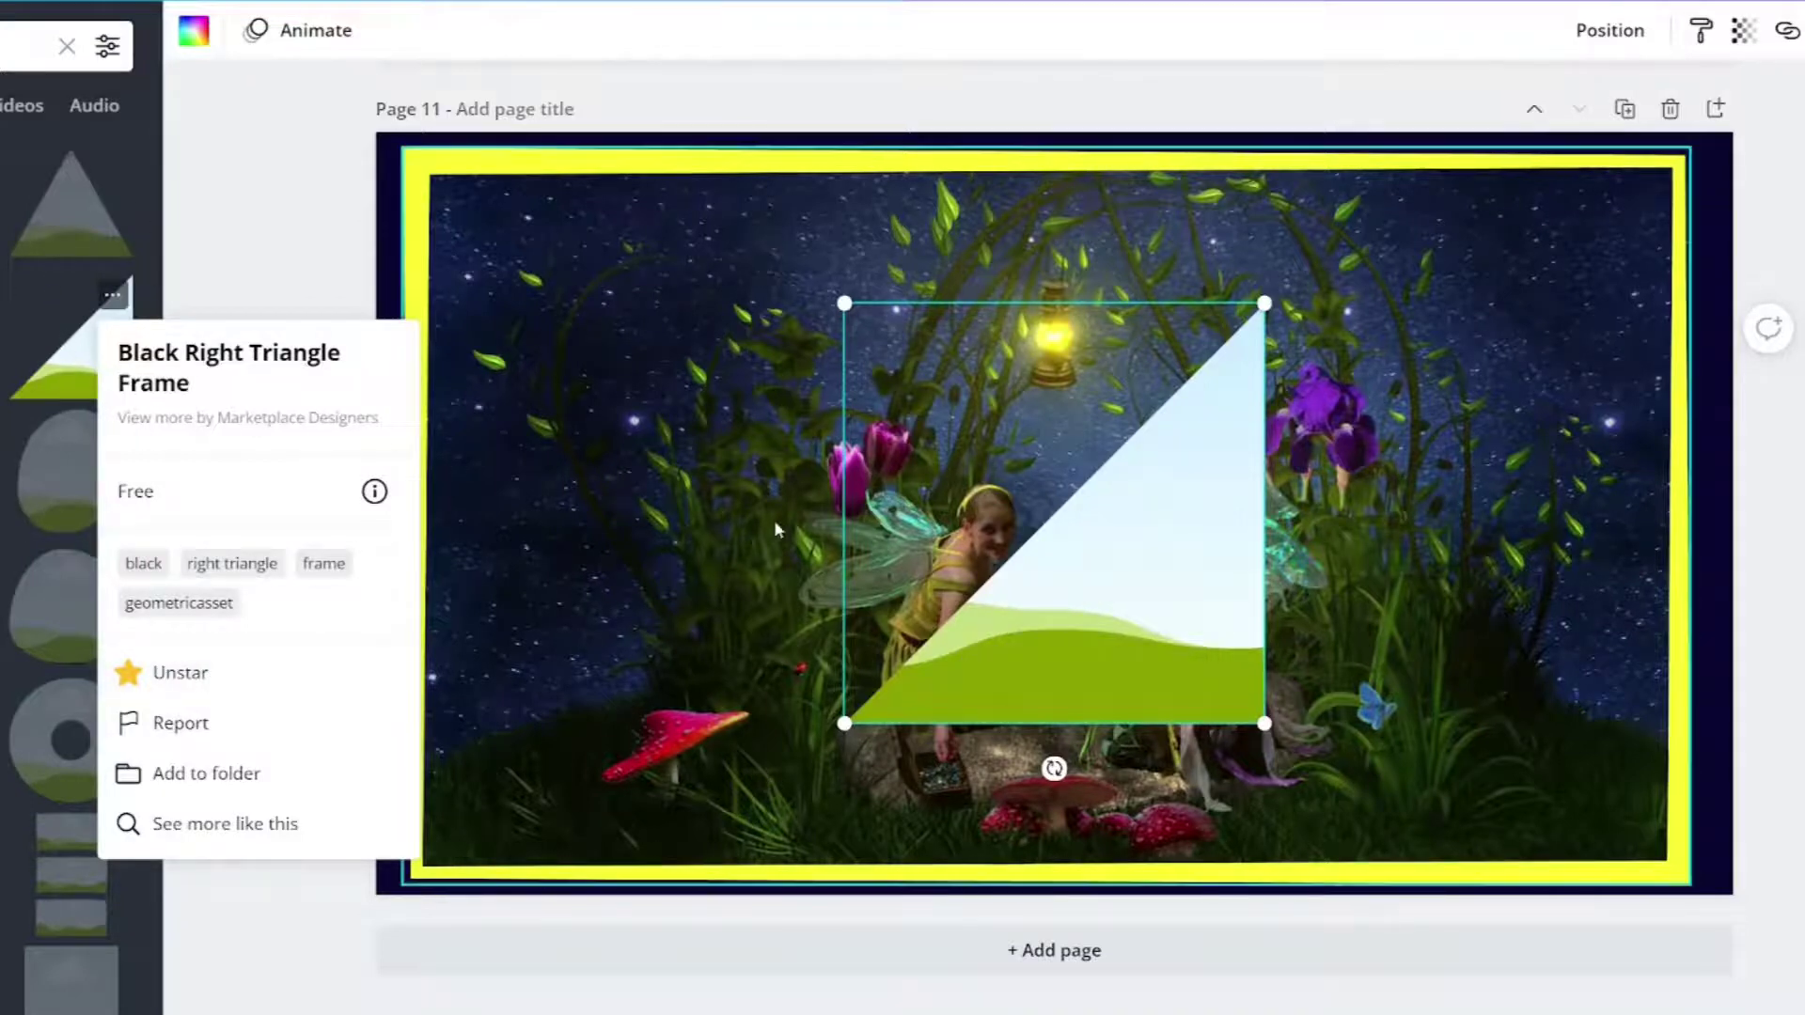
pyautogui.click(411, 274)
# Rotate the triangle frame about -51°, resize it to 416 × 416, and fit it into the top-right corner.
pyautogui.click(1048, 670)
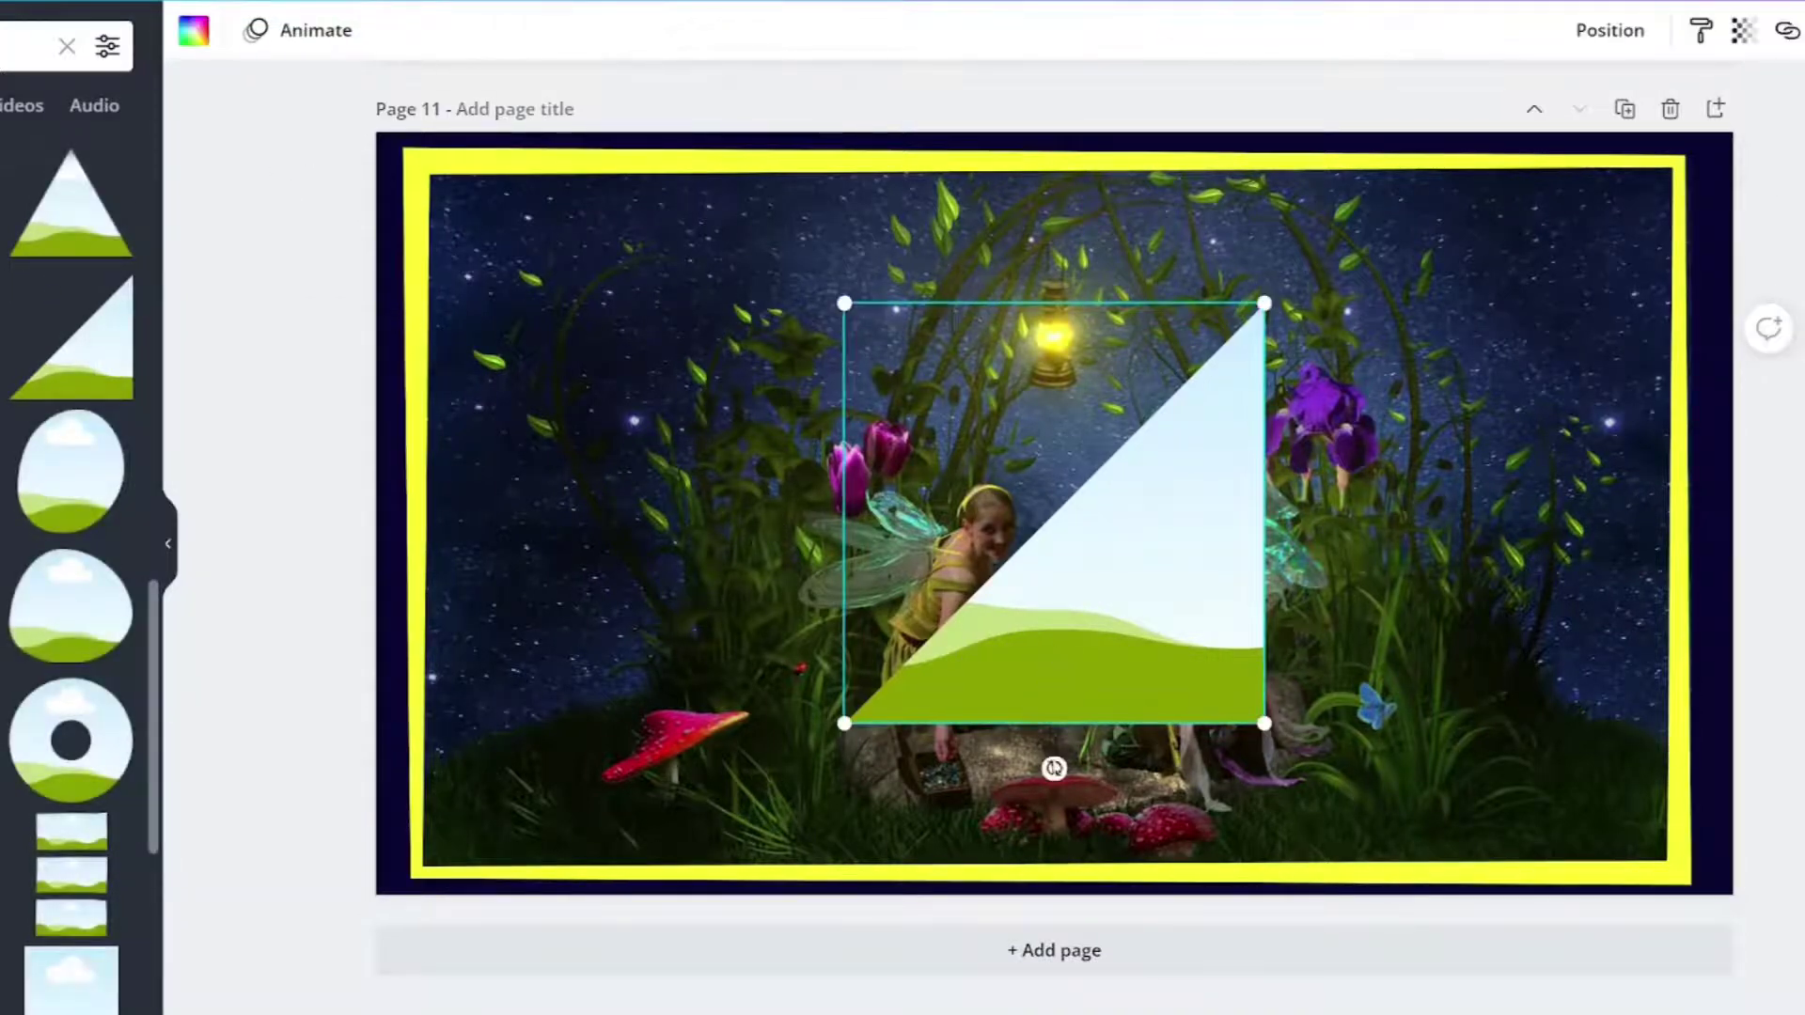
pyautogui.moveTo(1054, 769); pyautogui.dragTo(1344, 515)
pyautogui.moveTo(1163, 449); pyautogui.dragTo(1567, 300)
pyautogui.moveTo(1669, 587); pyautogui.dragTo(1659, 401)
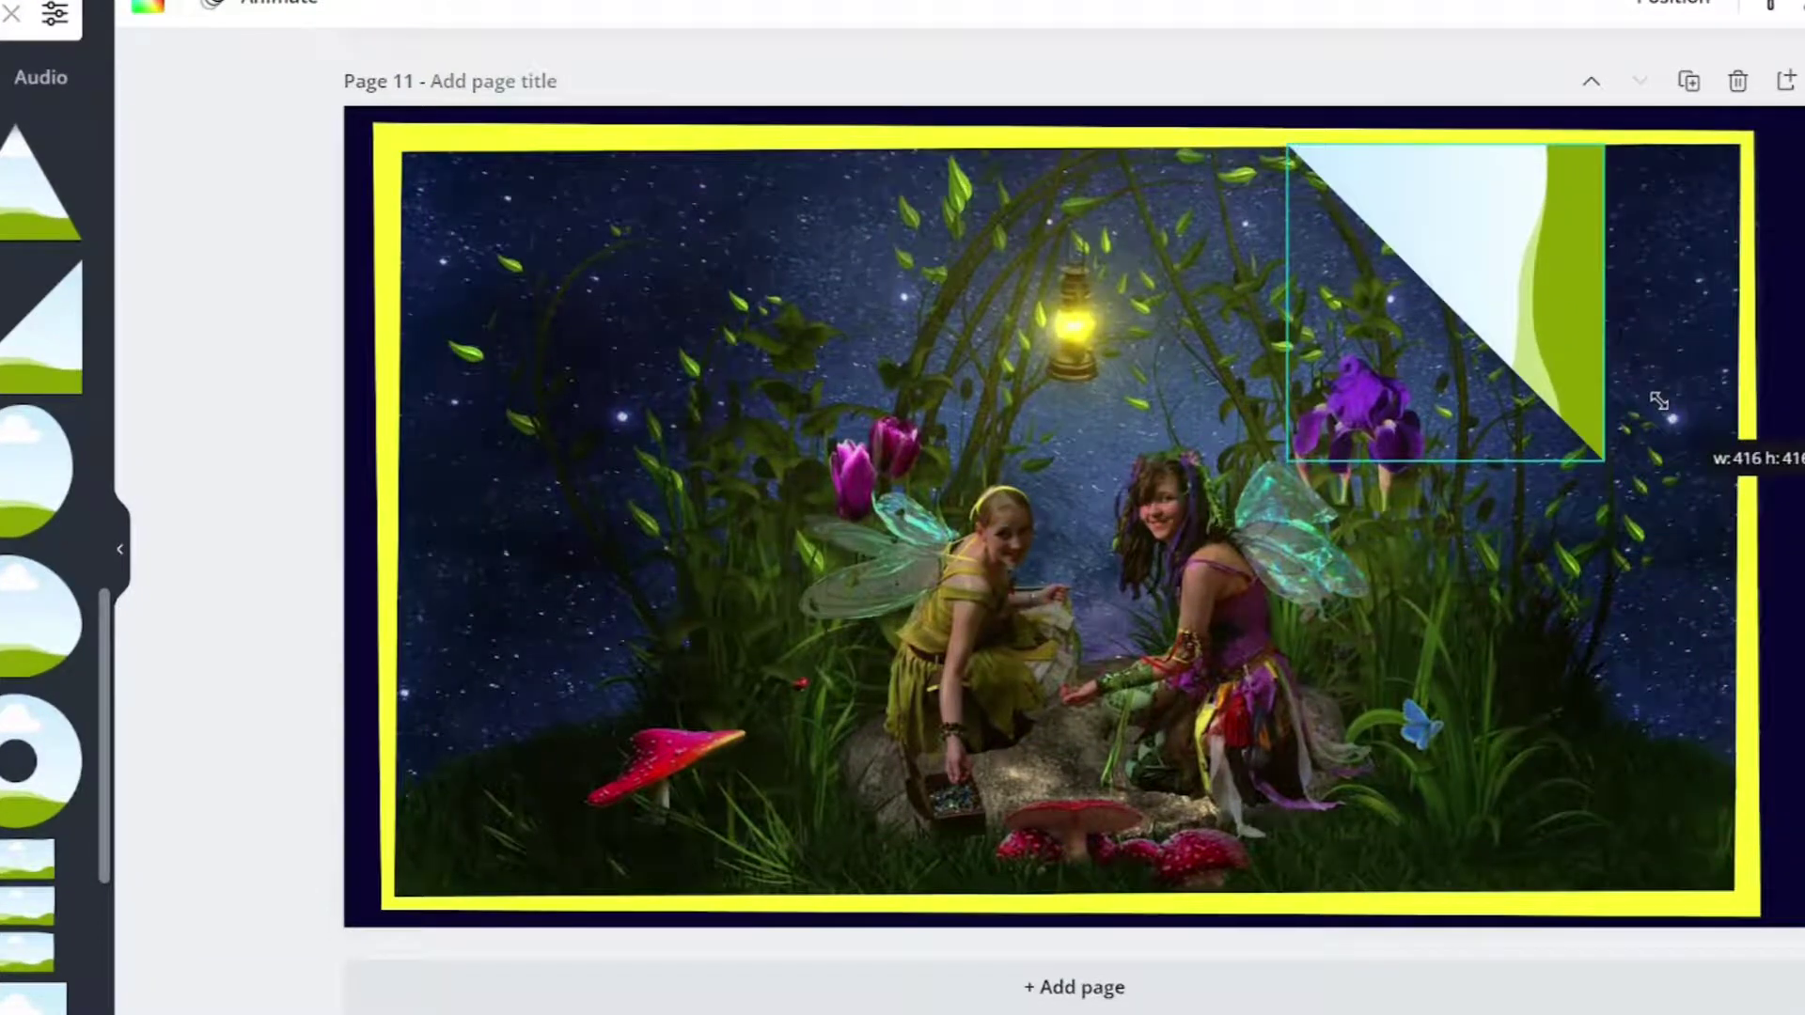
pyautogui.moveTo(1542, 310); pyautogui.dragTo(1675, 311)
# Search for STAR photos and place a starfield photo into the corner triangle.
pyautogui.doubleClick(282, 42)
pyautogui.write('STAR')
pyautogui.press('Return')
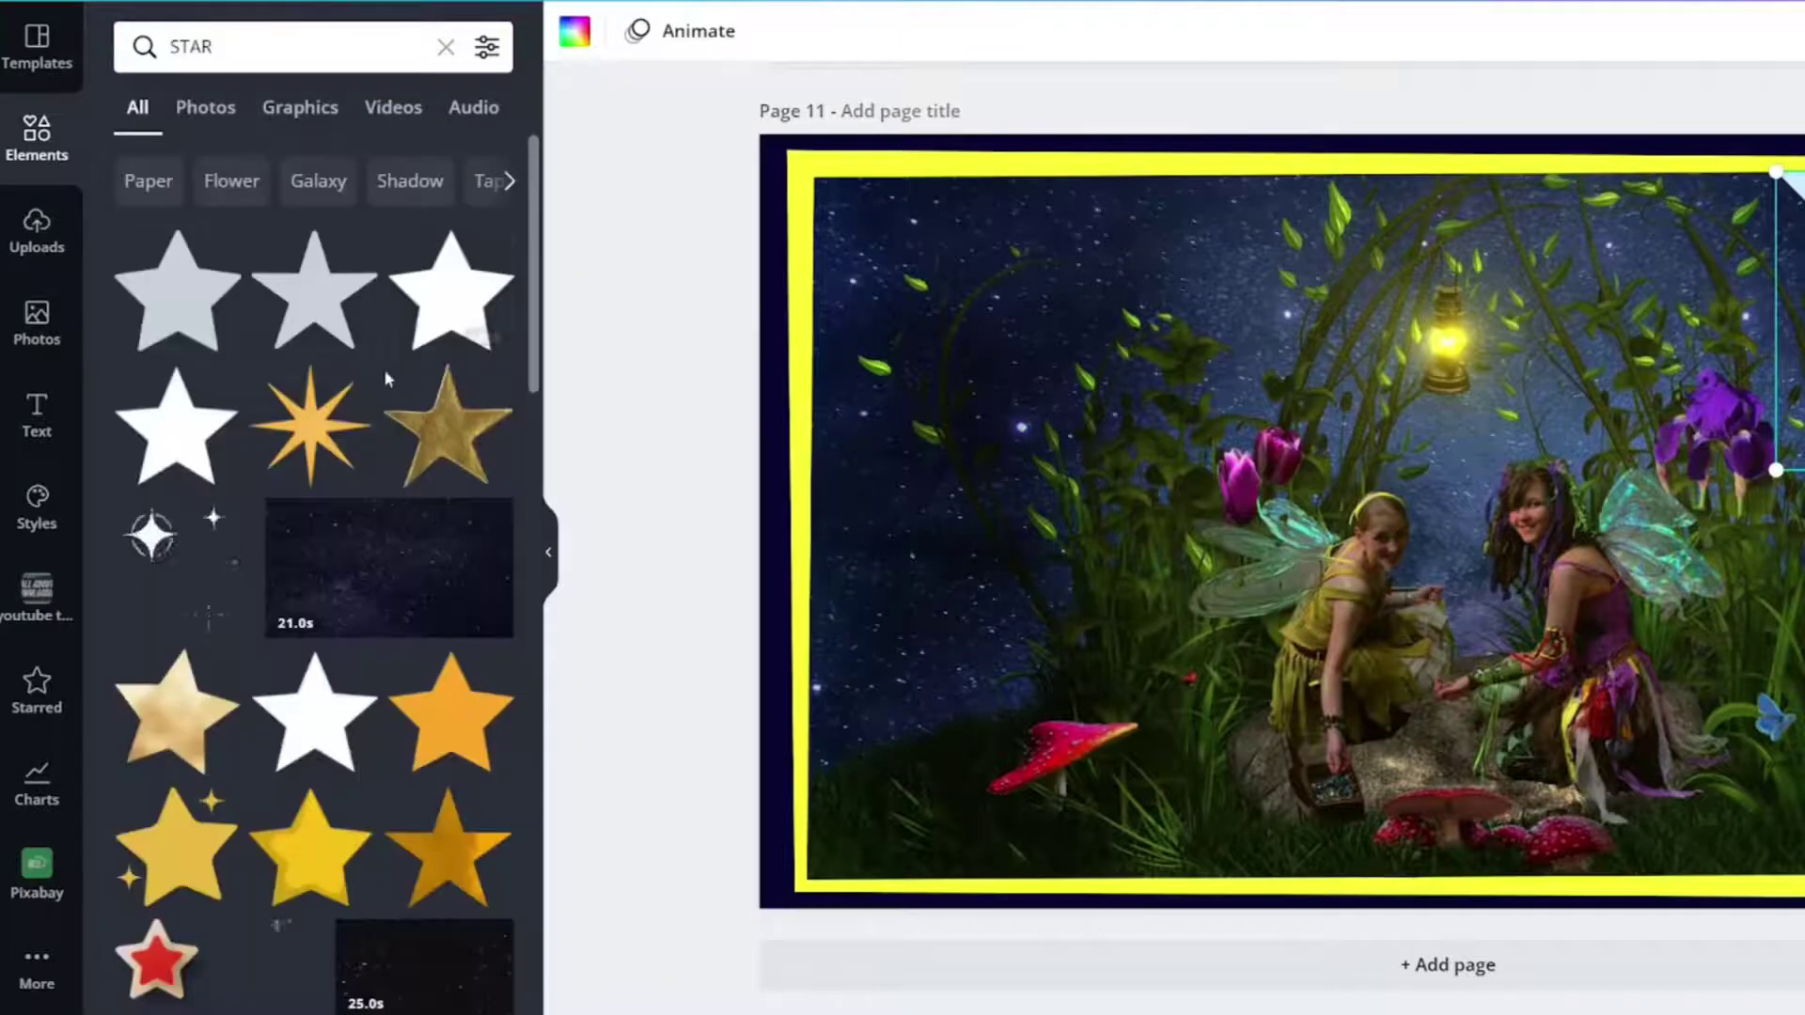
pyautogui.click(183, 117)
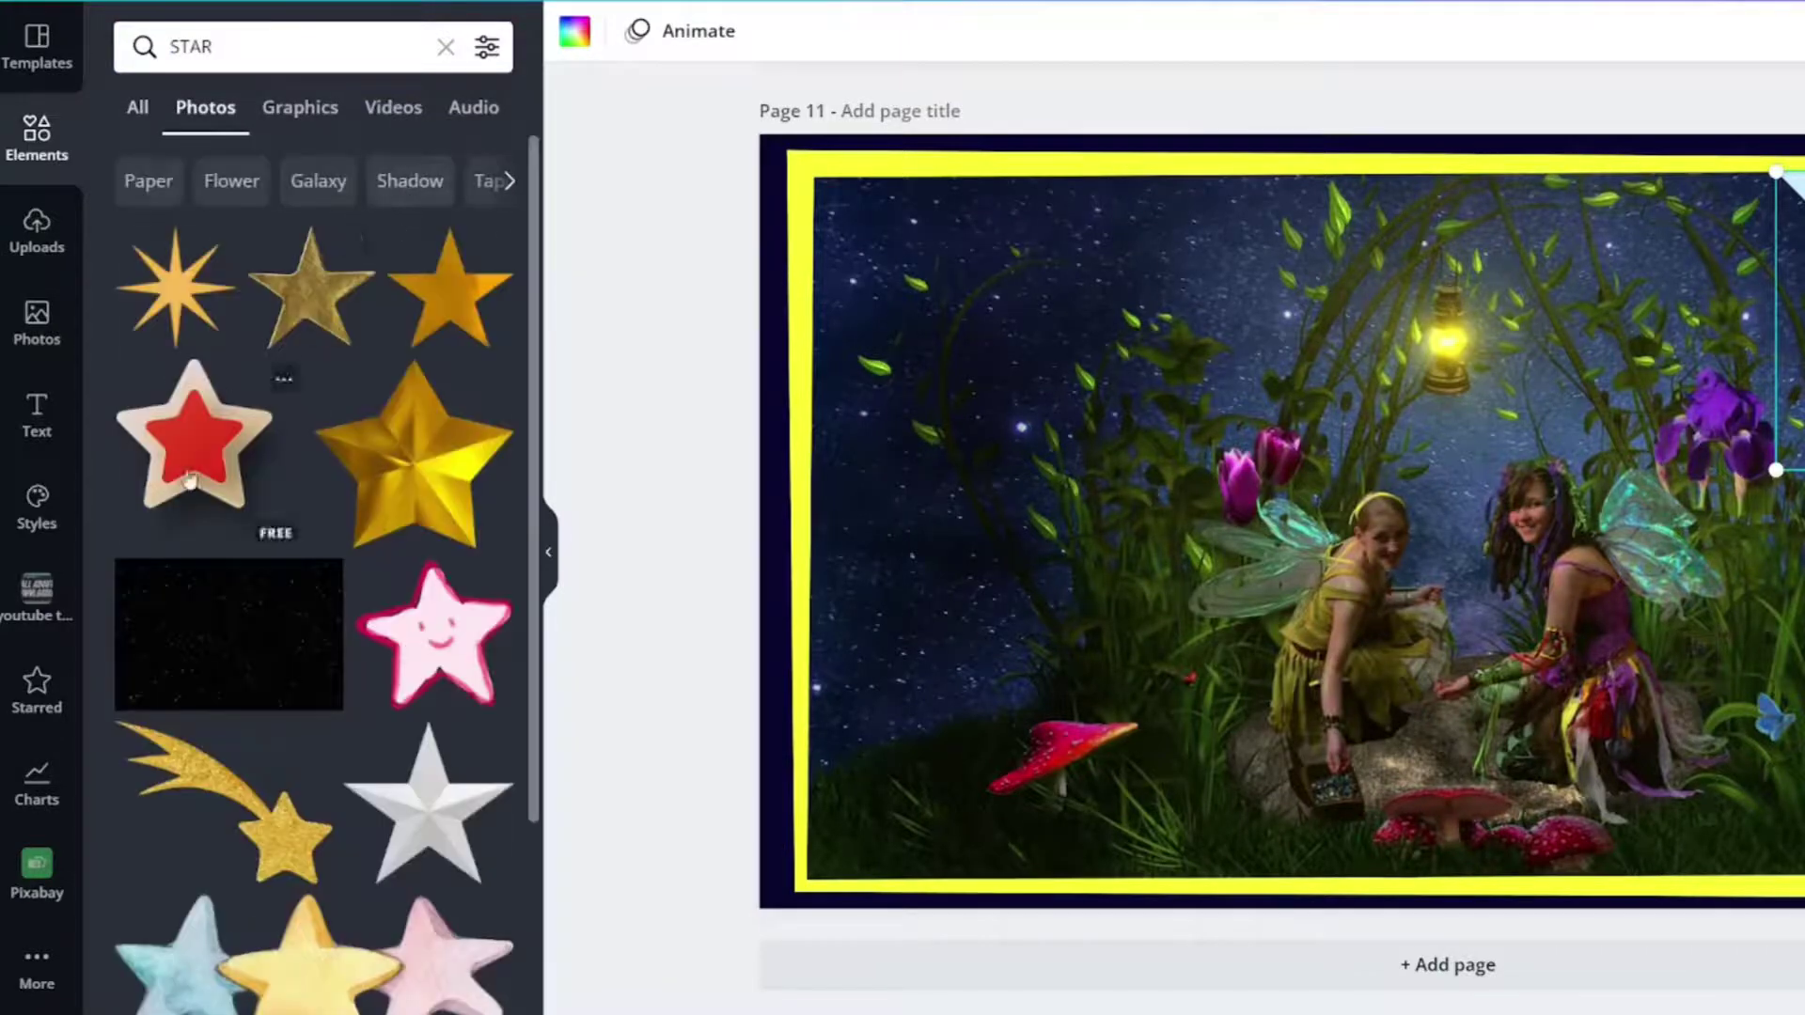
pyautogui.click(238, 648)
pyautogui.moveTo(1354, 310); pyautogui.dragTo(1472, 262)
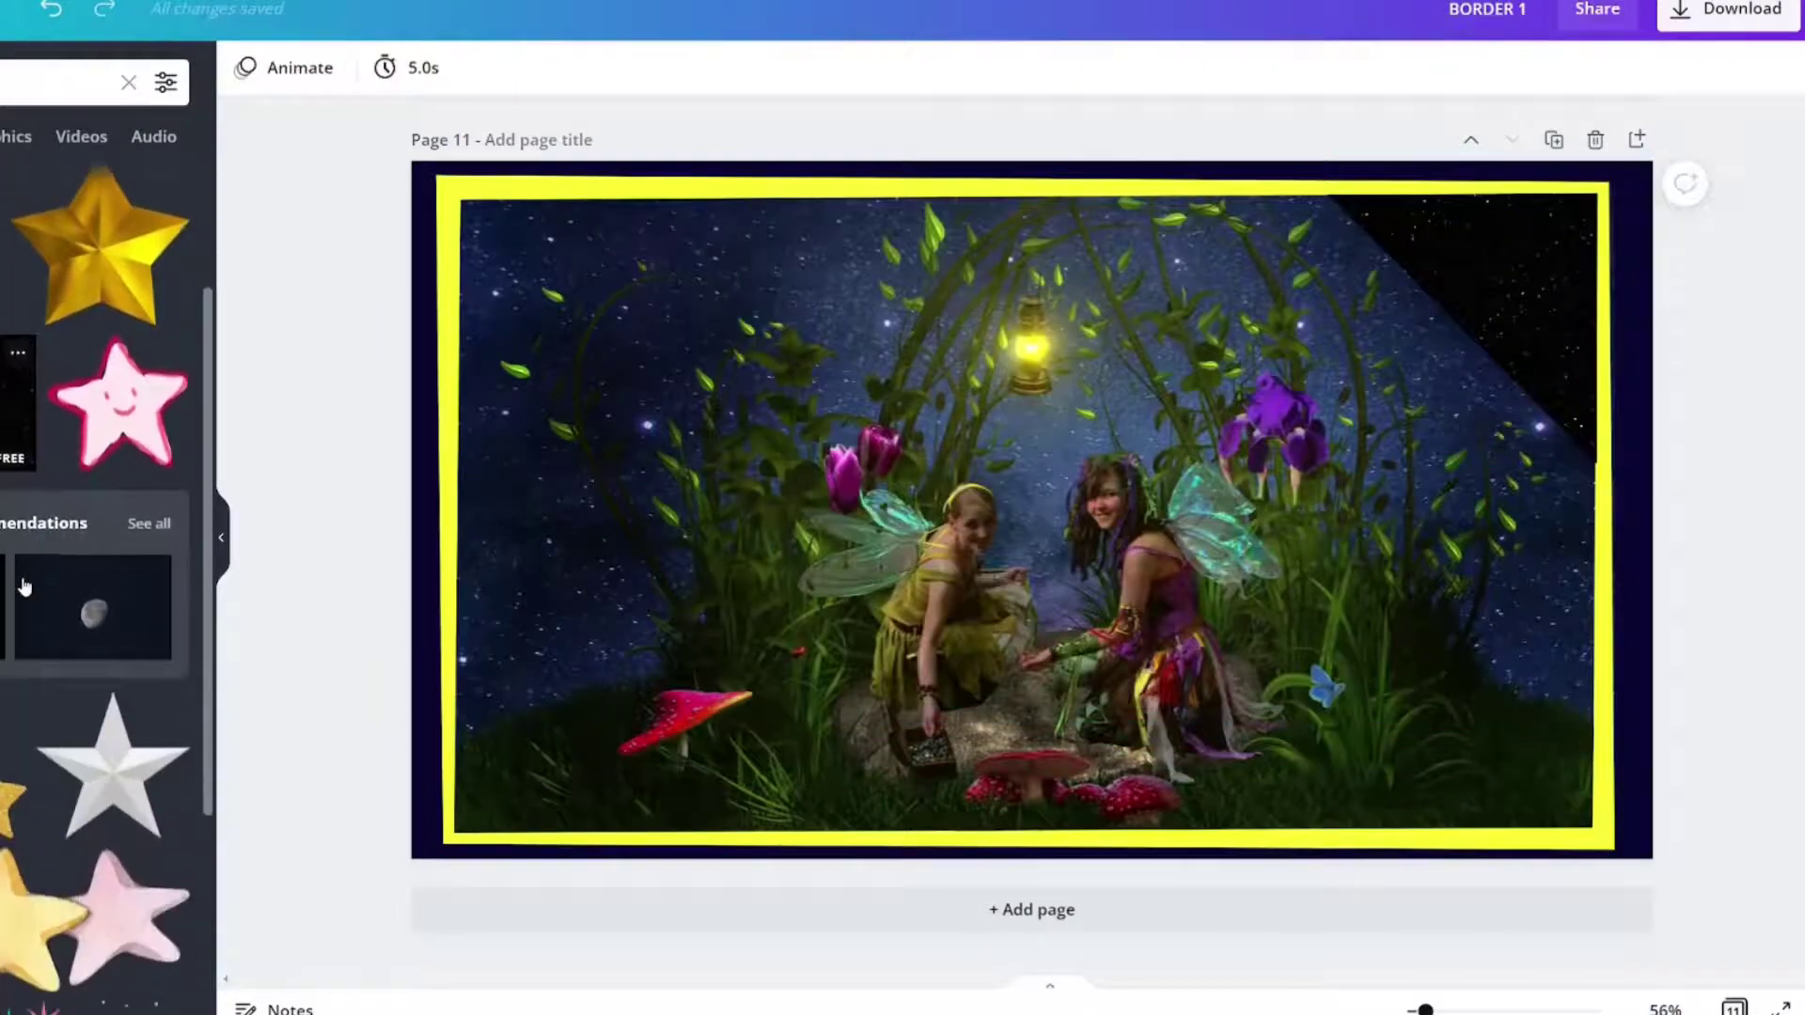
pyautogui.scroll(-3, 25, 587)
pyautogui.scroll(-5, 26, 586)
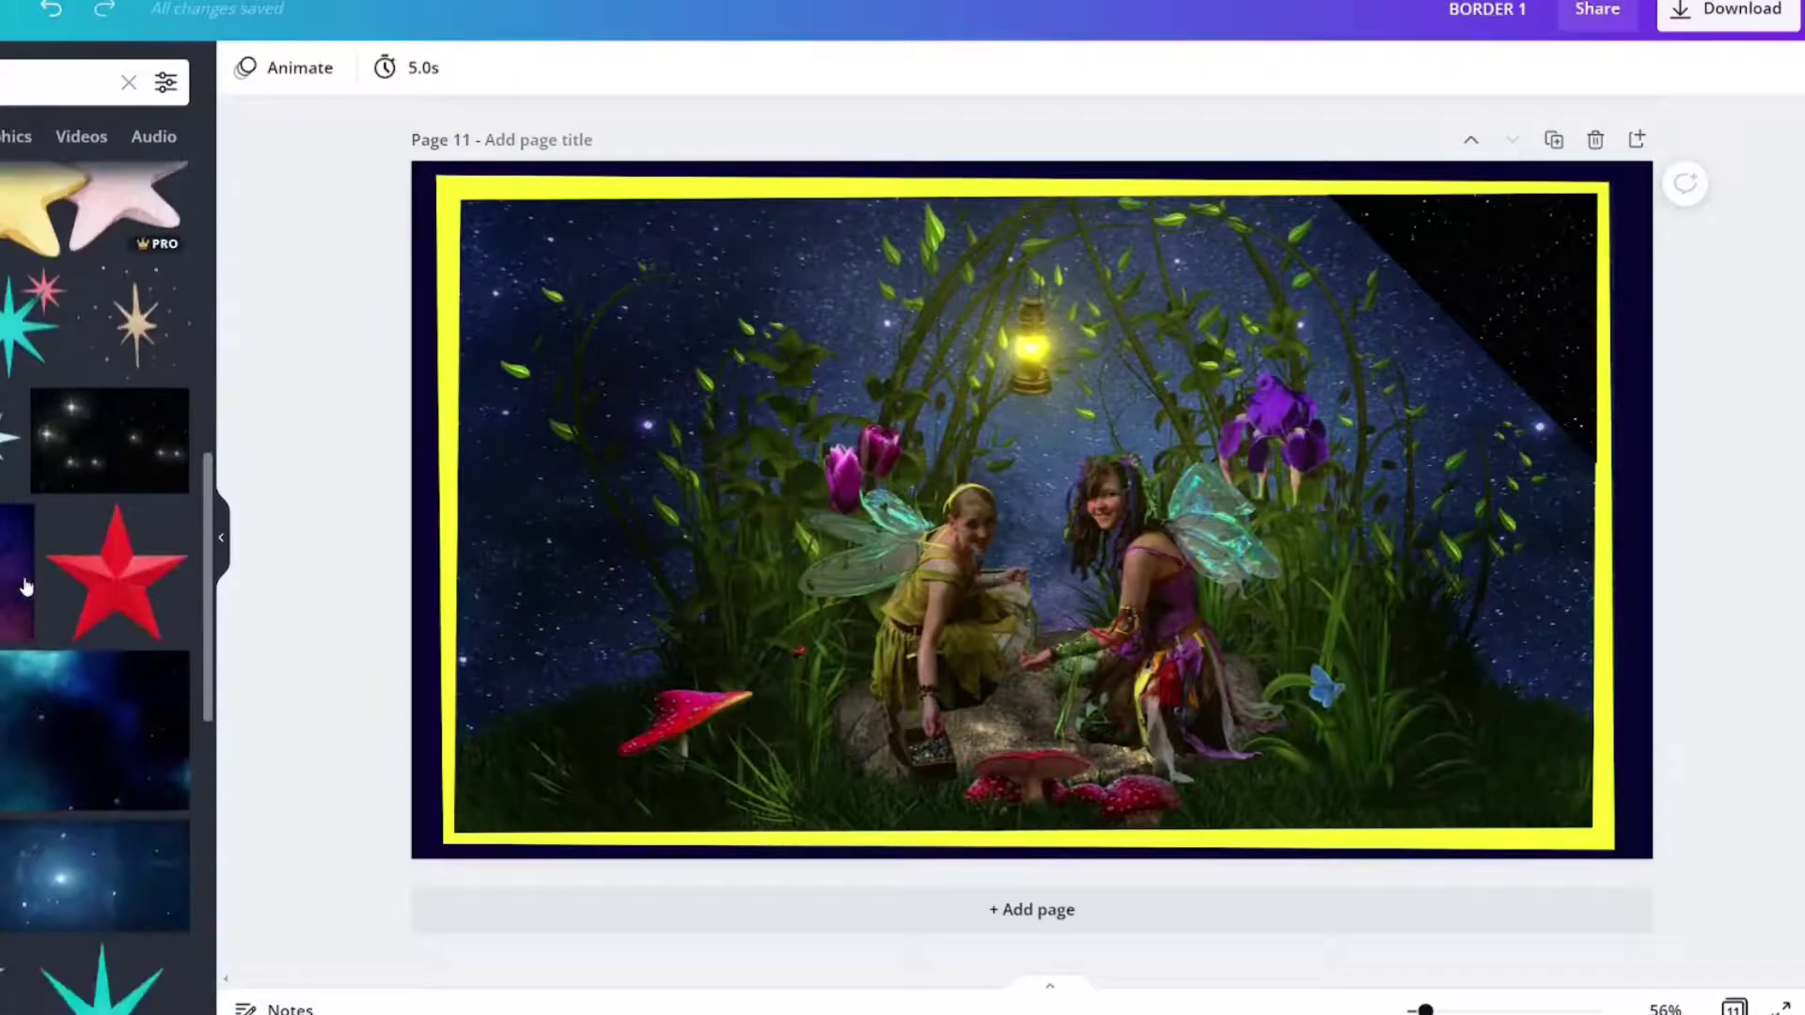
# Replace the triangle's fill with a galaxy photo.
pyautogui.click(24, 588)
pyautogui.moveTo(1447, 592); pyautogui.dragTo(1555, 310)
pyautogui.scroll(-3, 94, 564)
pyautogui.click(34, 709)
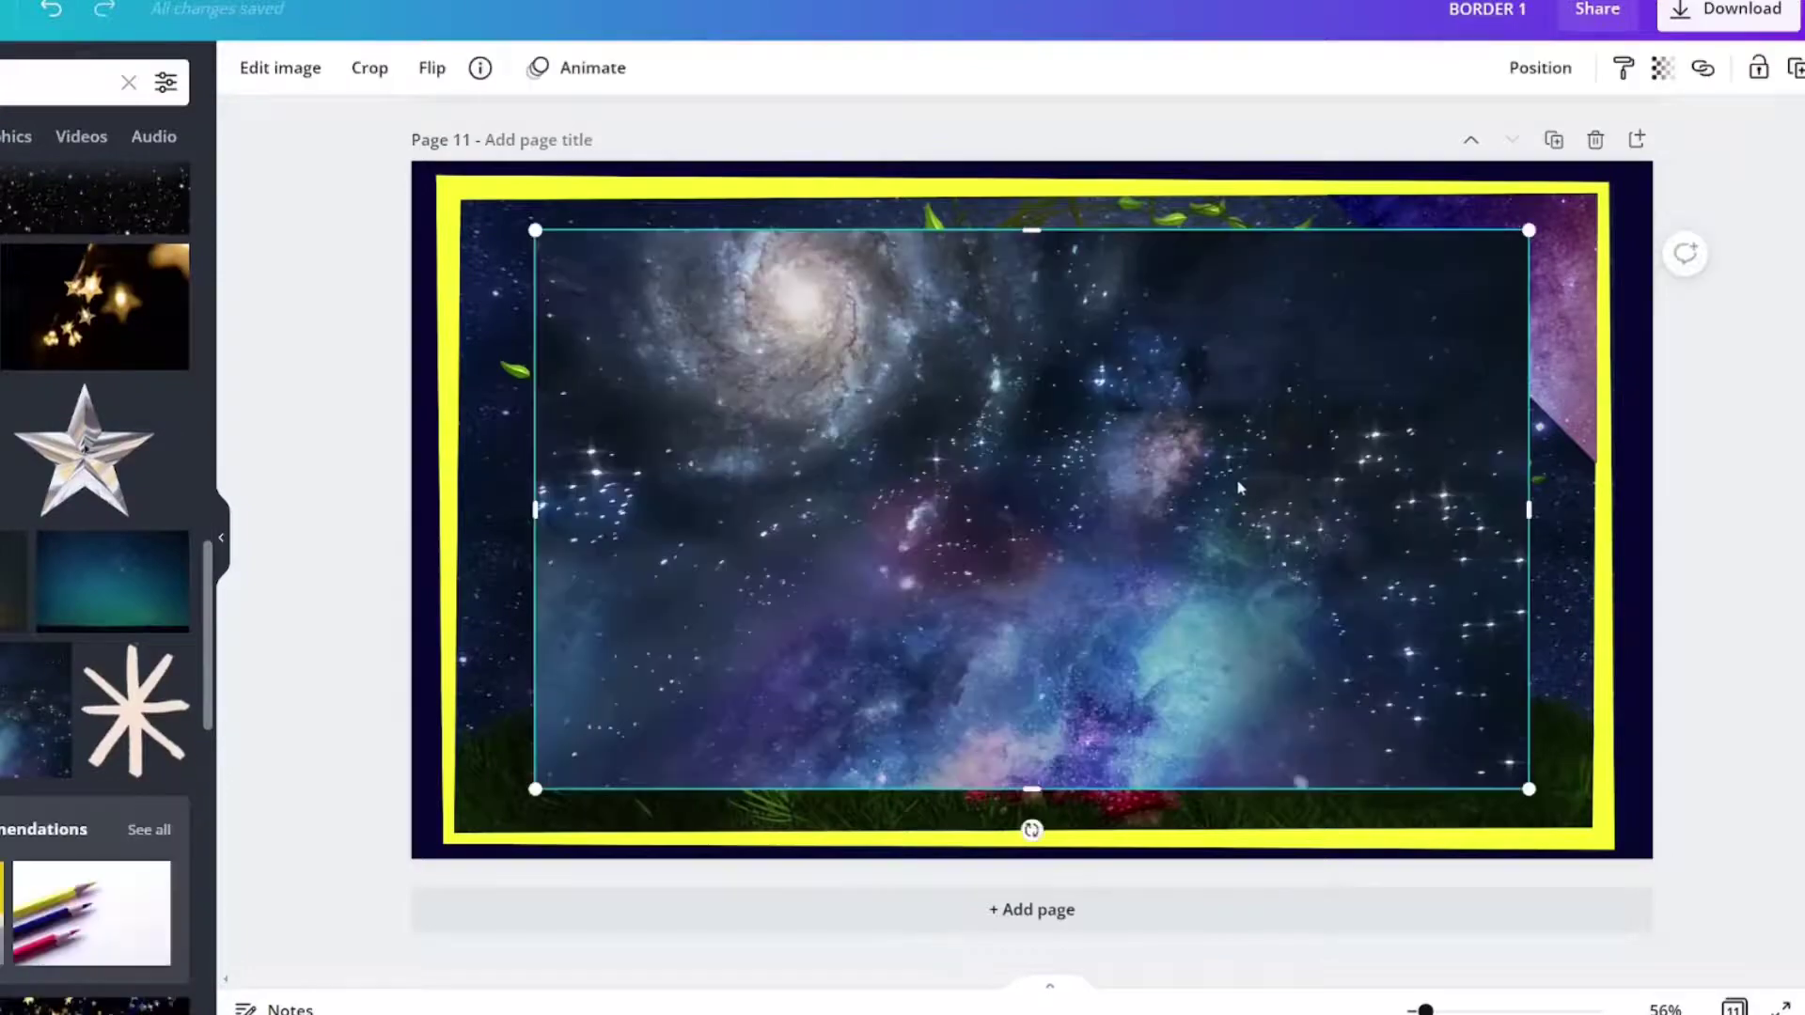
pyautogui.moveTo(1247, 471); pyautogui.dragTo(1442, 334)
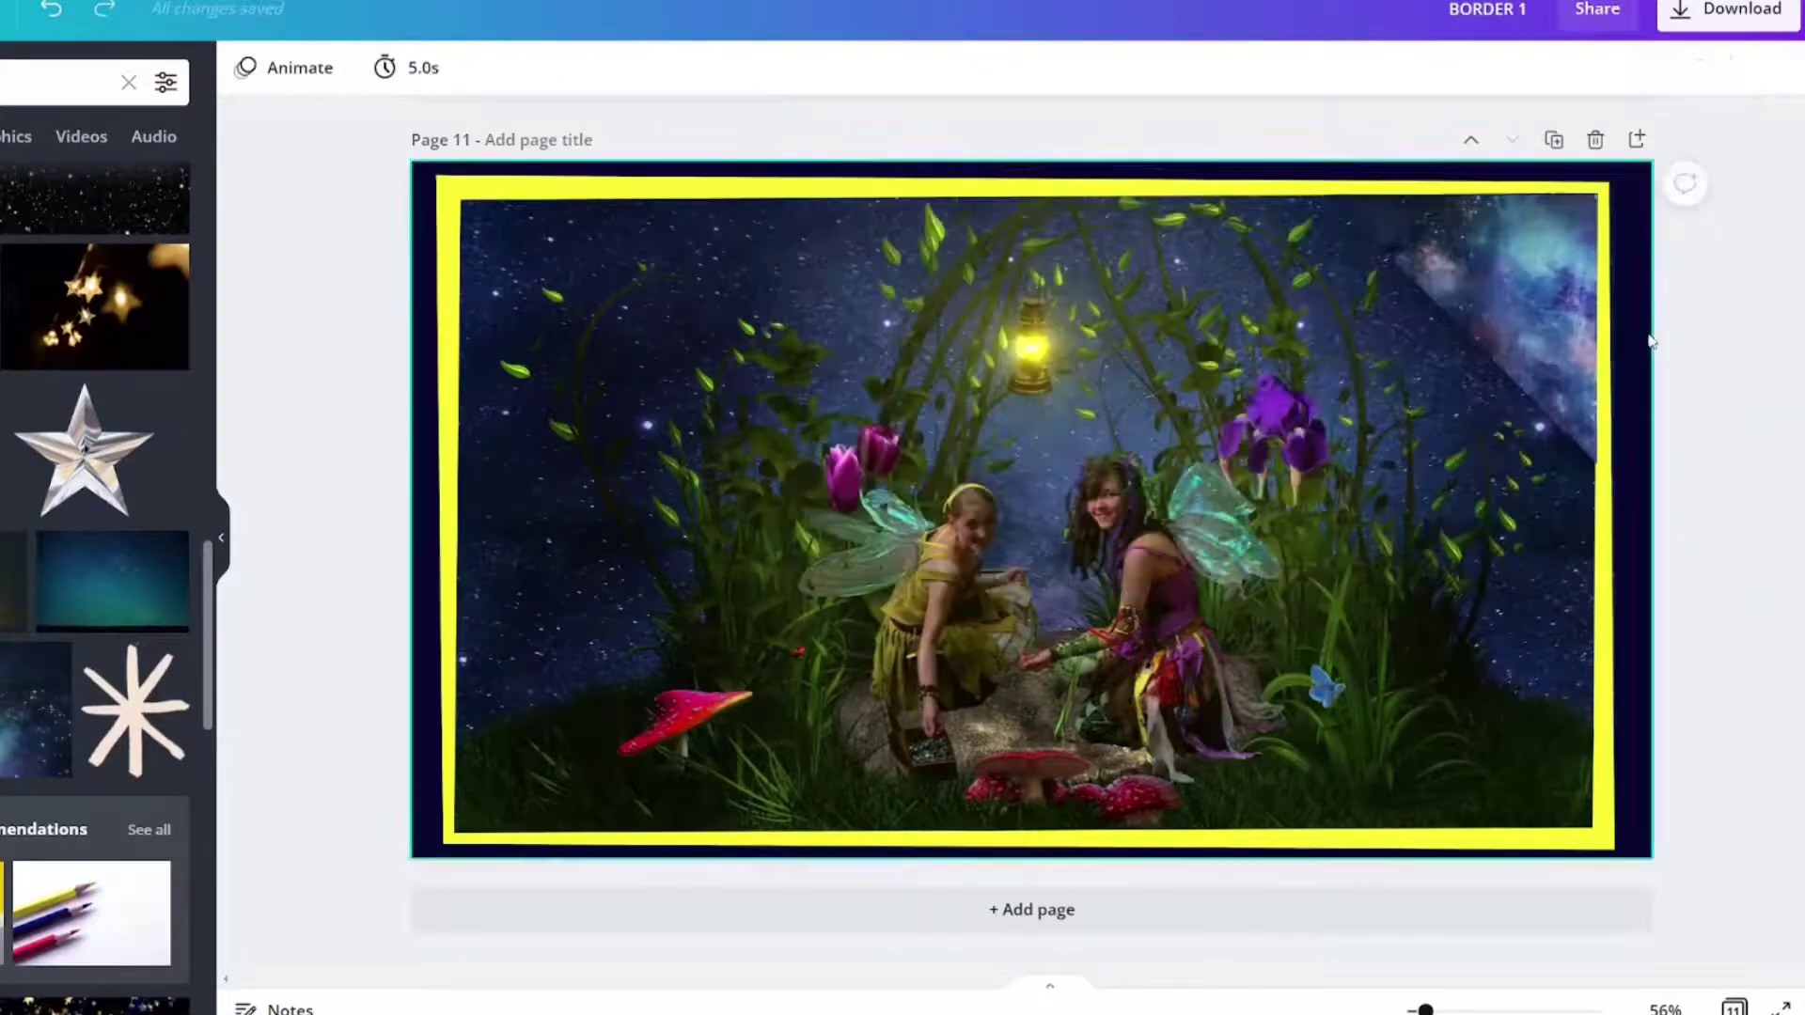
pyautogui.click(4, 78)
# Search Elements for PAGE TURN and add a page-curl graphic from Graphics.
pyautogui.write('PAGE TURN')
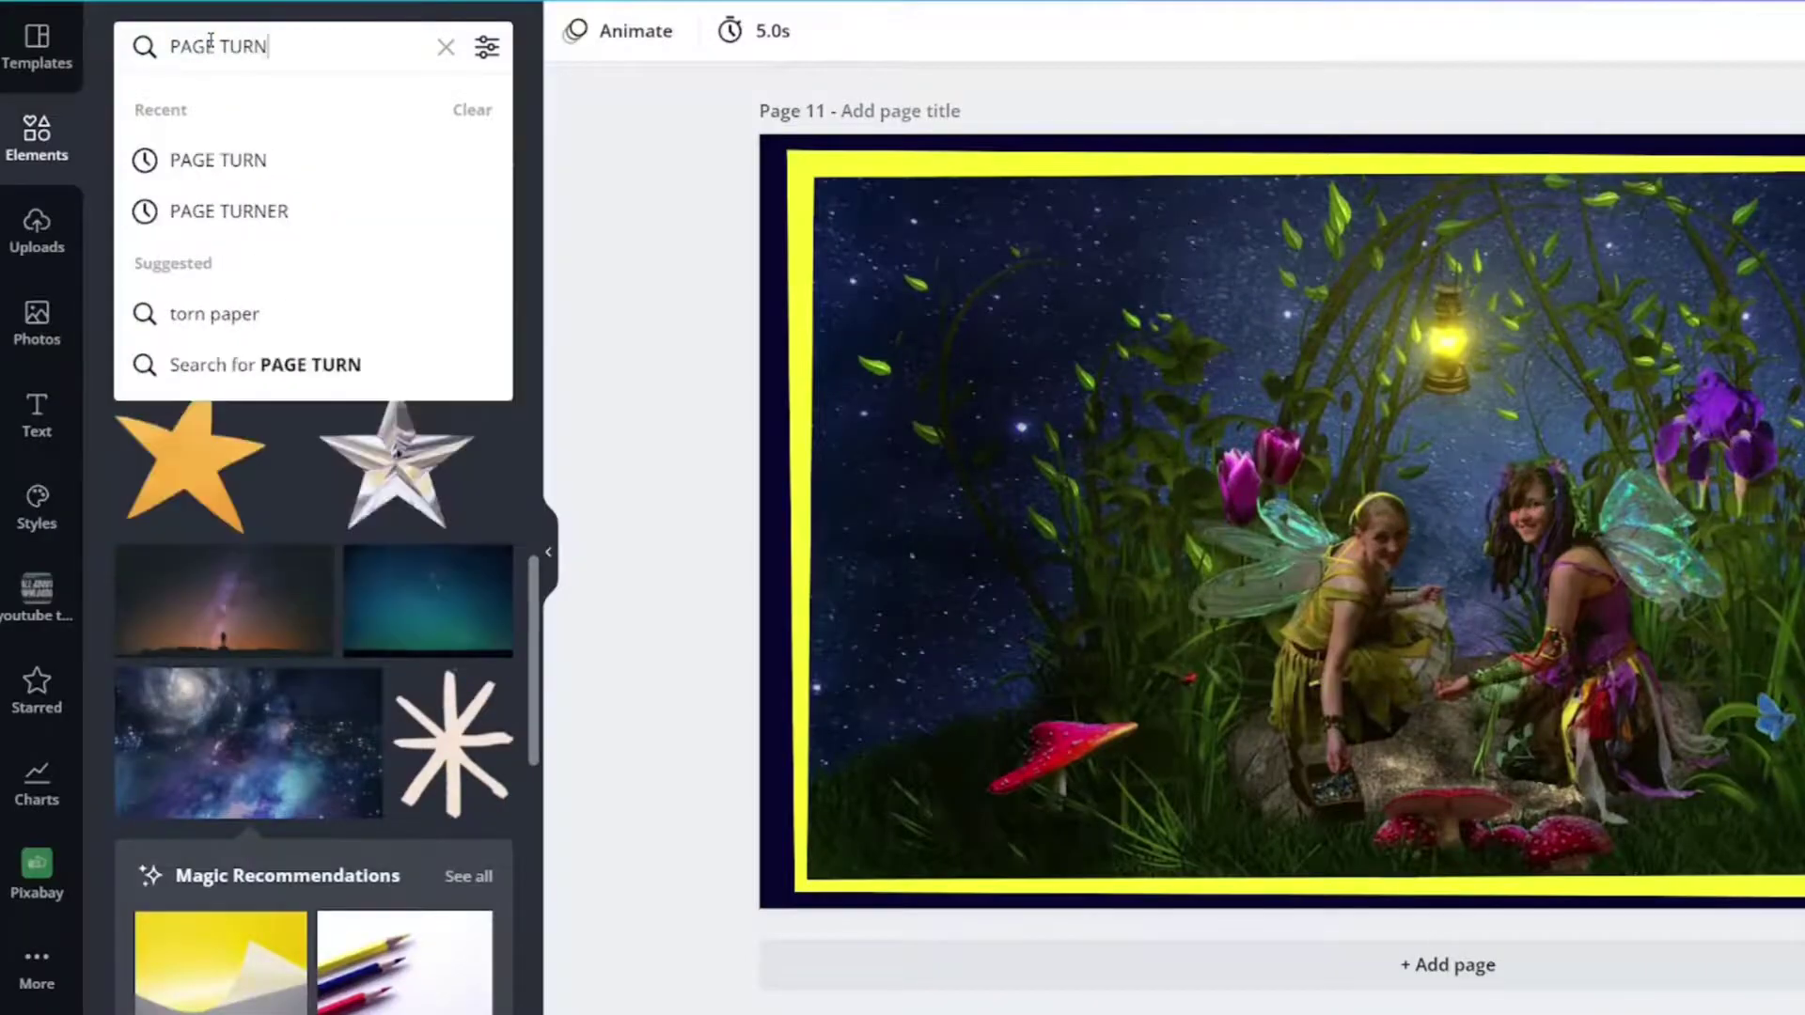
pyautogui.press('Return')
pyautogui.click(299, 107)
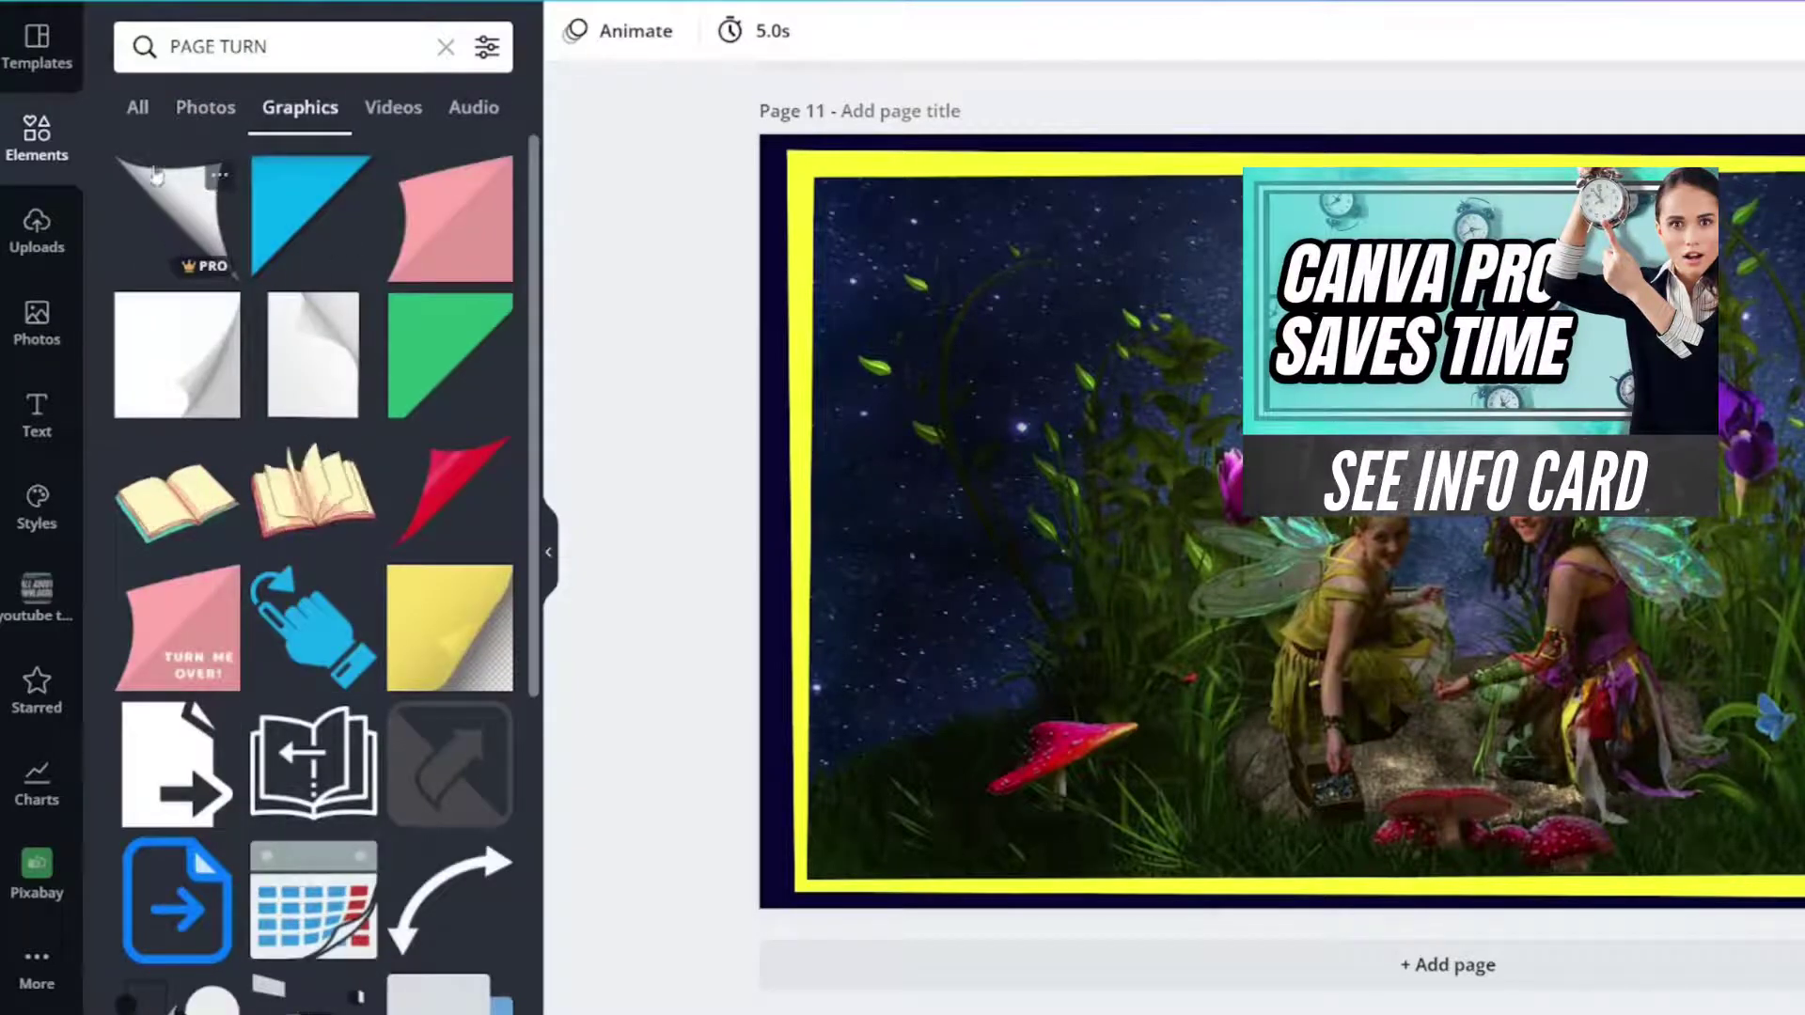
pyautogui.click(218, 177)
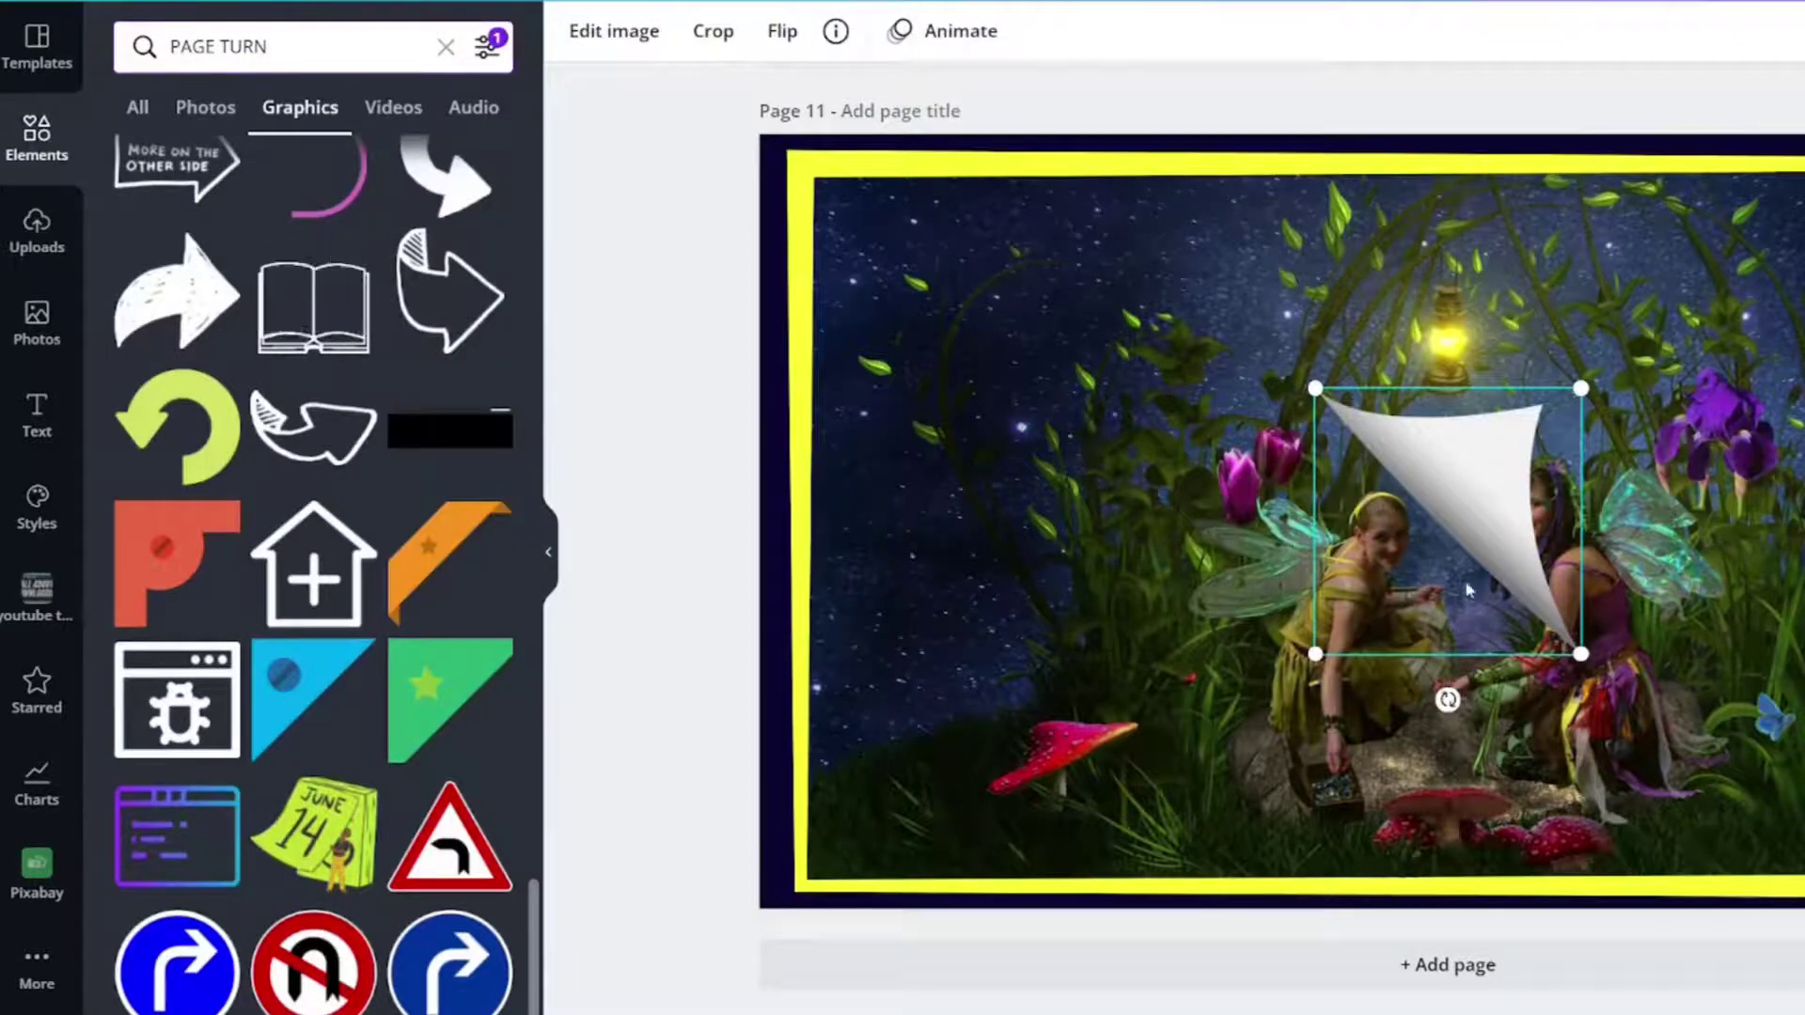
# Rotate the page curl 180°, move it over the galaxy corner, and enlarge it to about 426 × 426.
pyautogui.moveTo(1448, 700); pyautogui.dragTo(1332, 359)
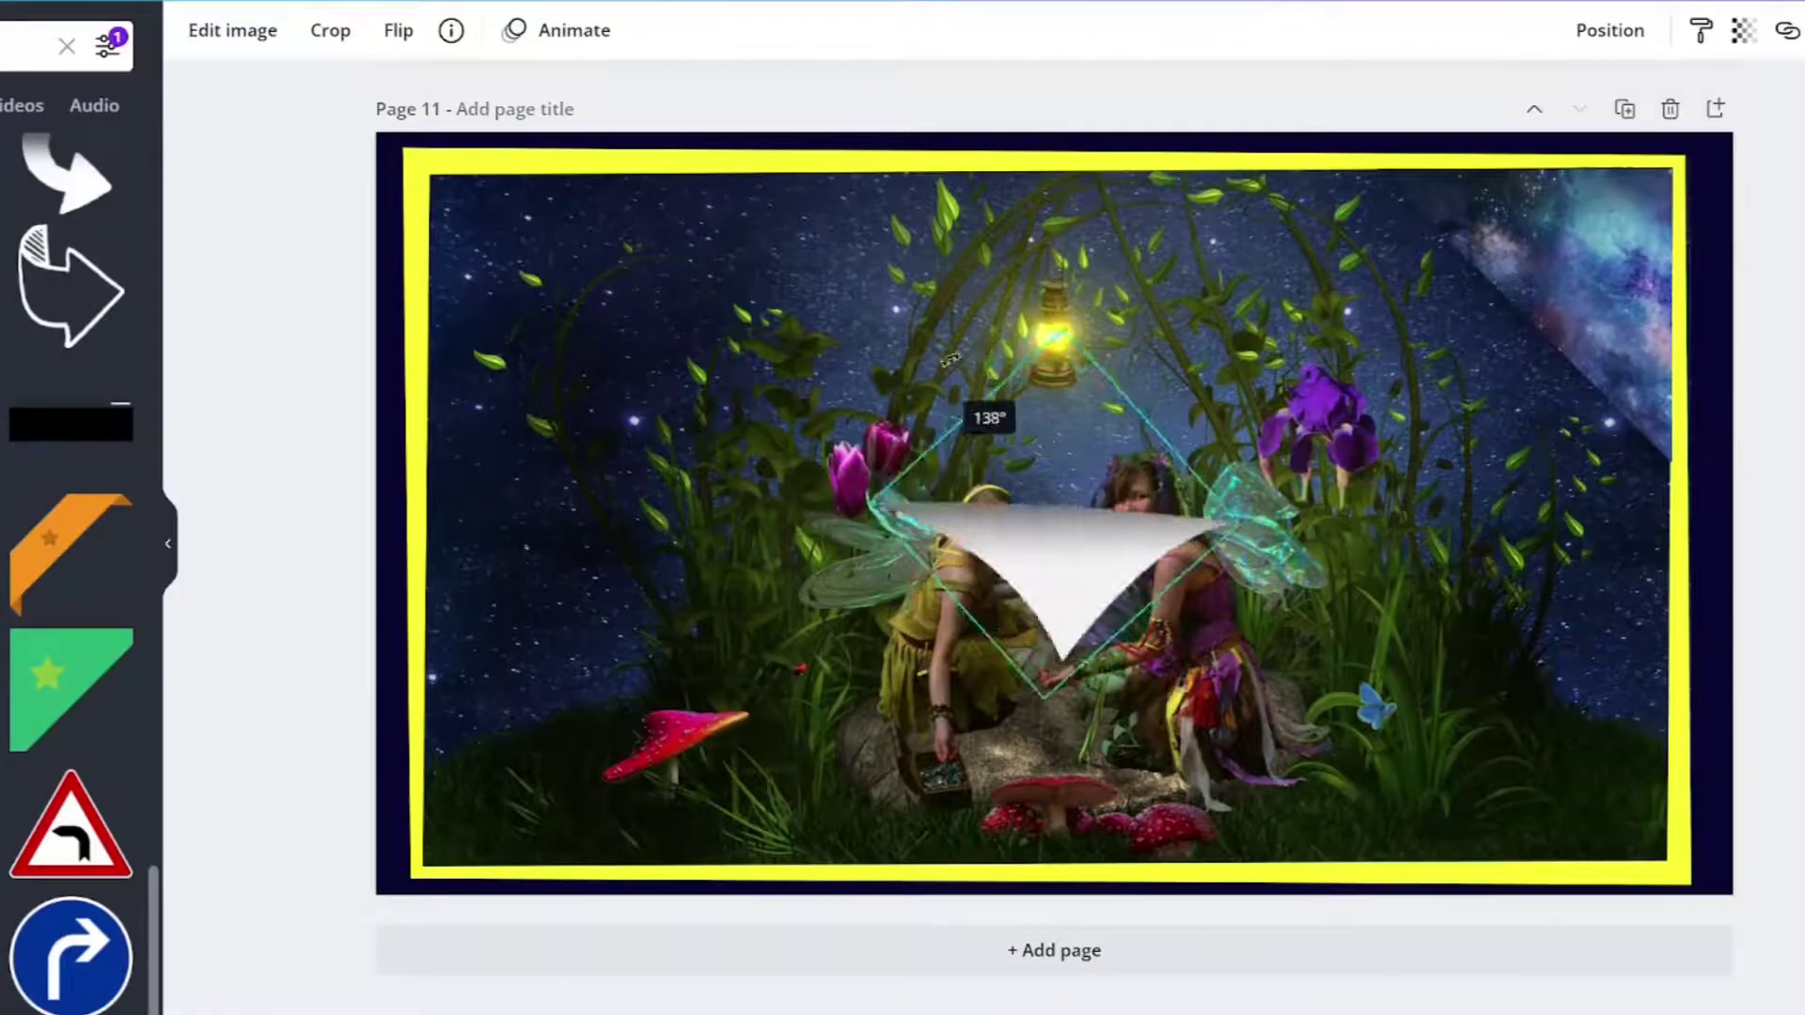
pyautogui.moveTo(950, 359); pyautogui.dragTo(1052, 467)
pyautogui.moveTo(1024, 545); pyautogui.dragTo(1453, 346)
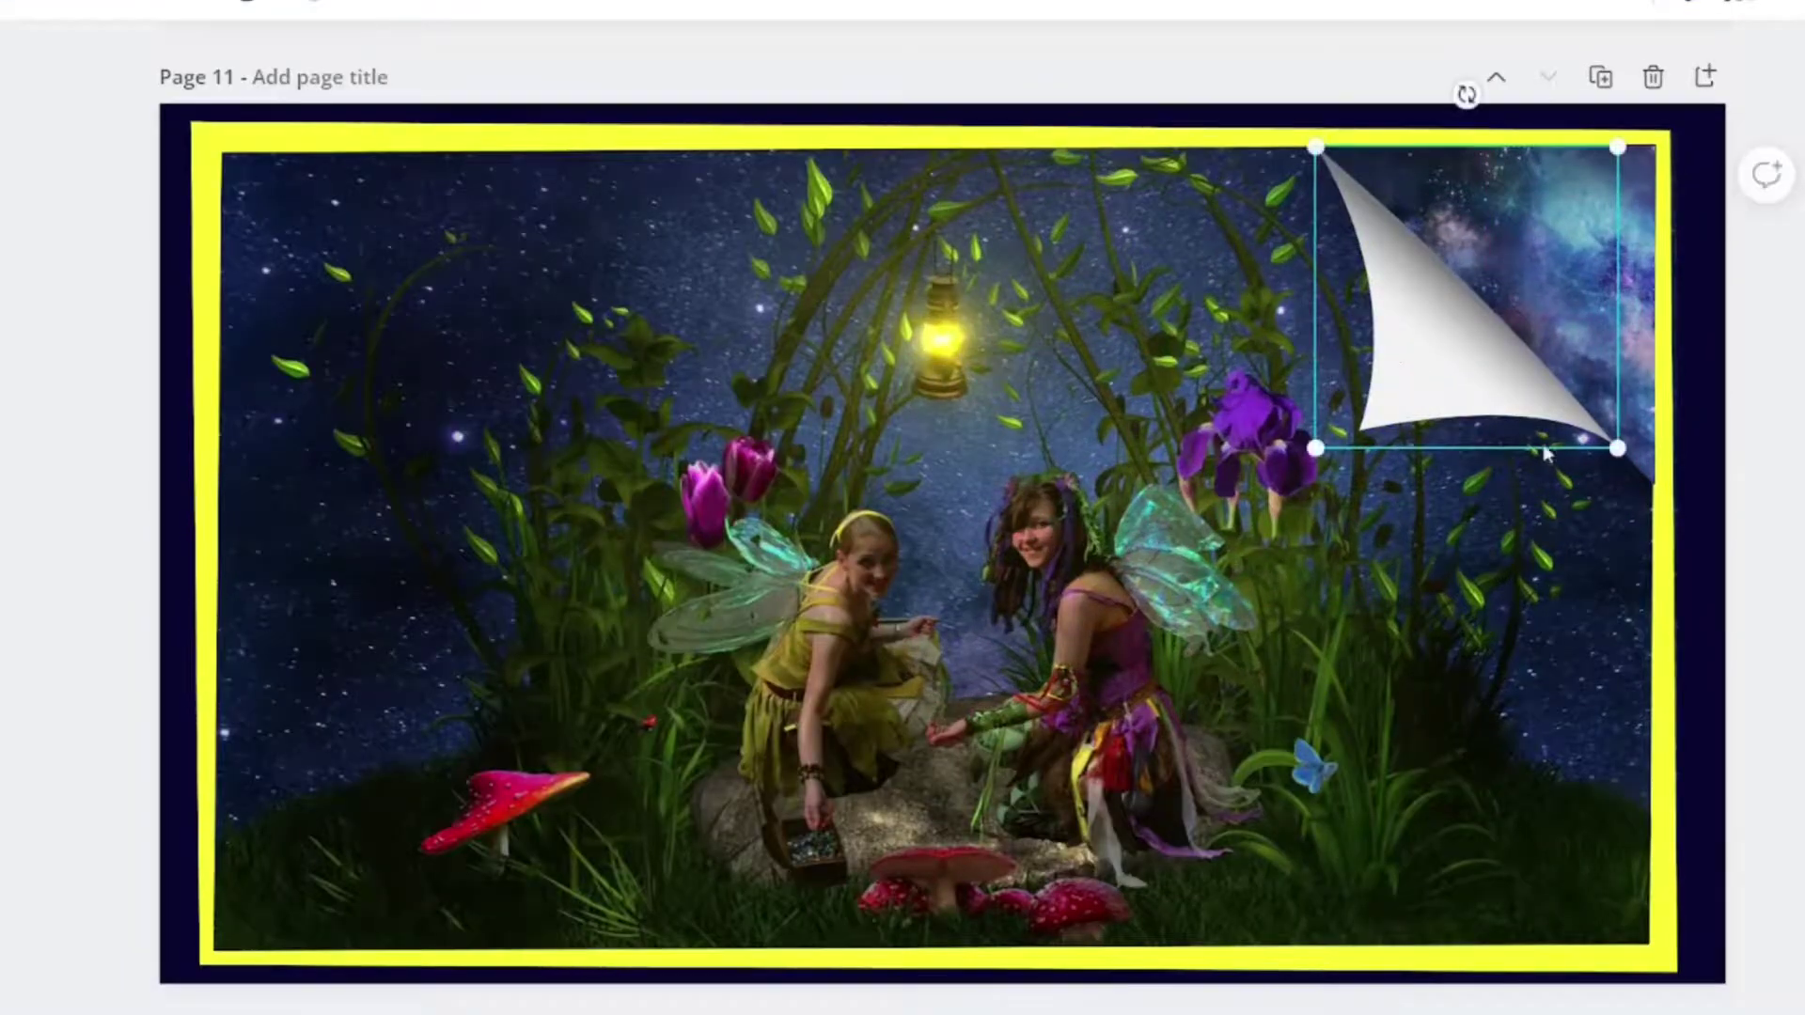
pyautogui.moveTo(1617, 447); pyautogui.dragTo(1655, 508)
pyautogui.press('Escape')
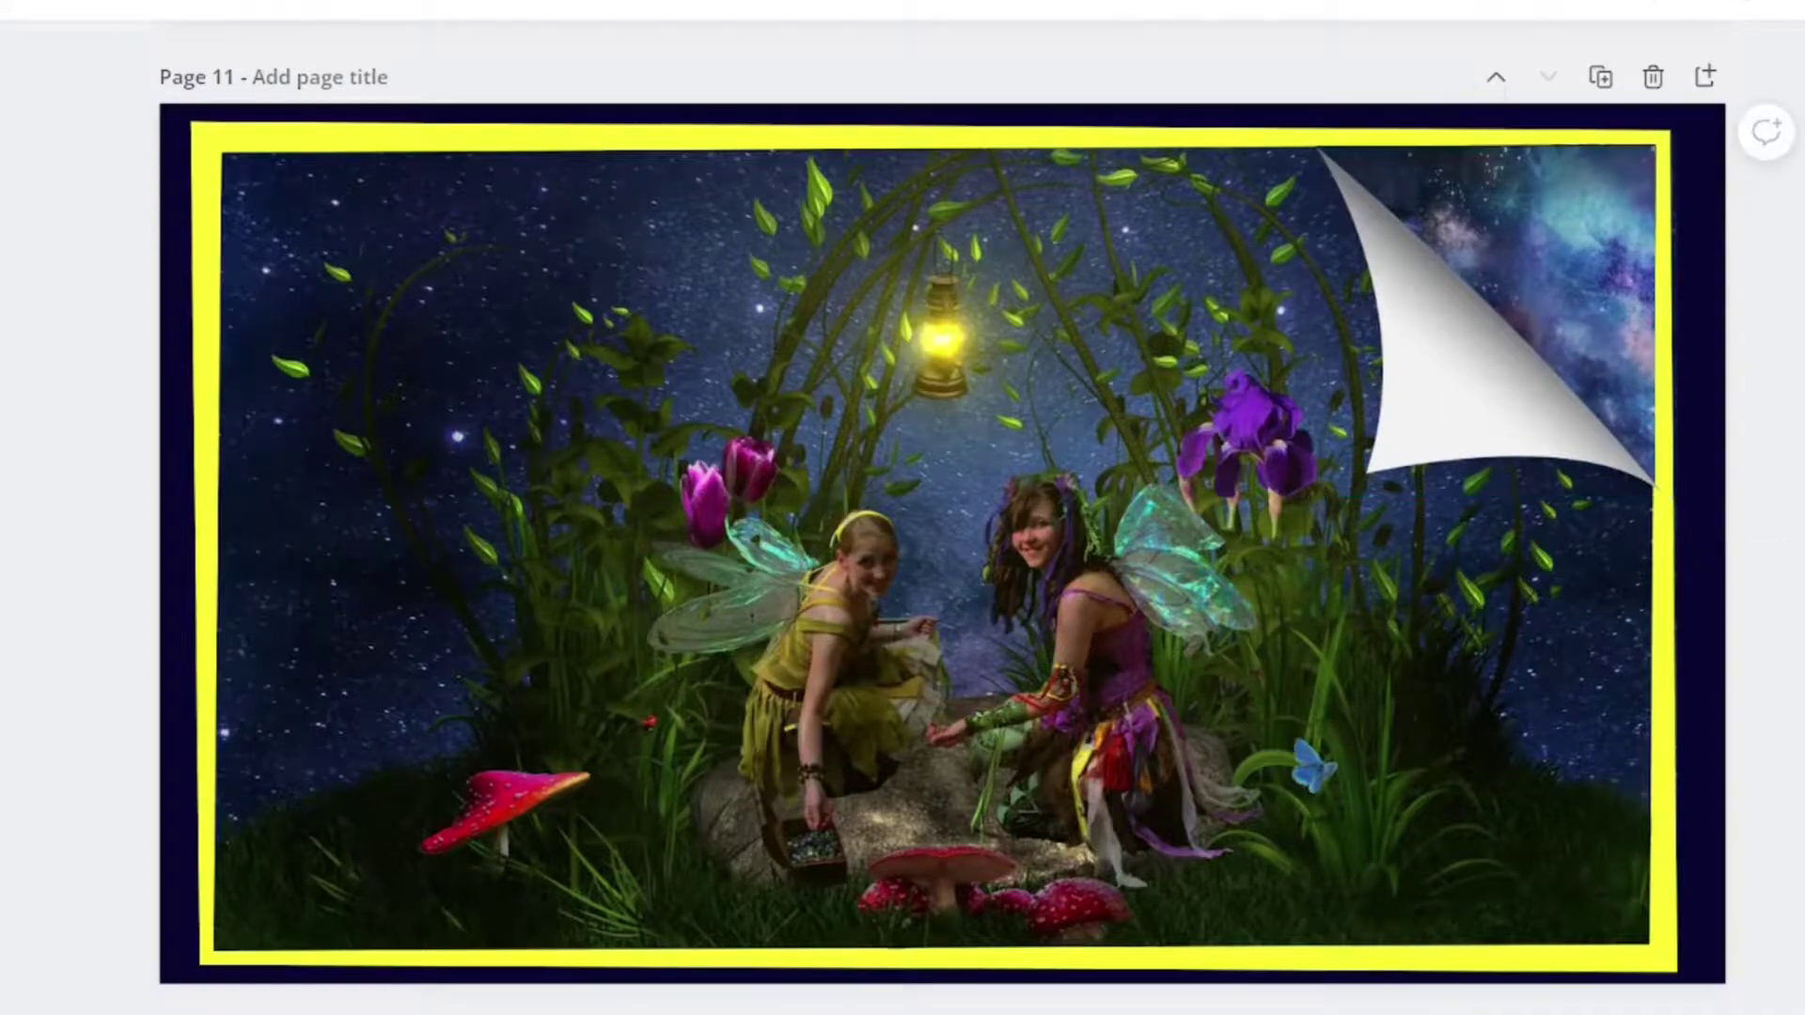